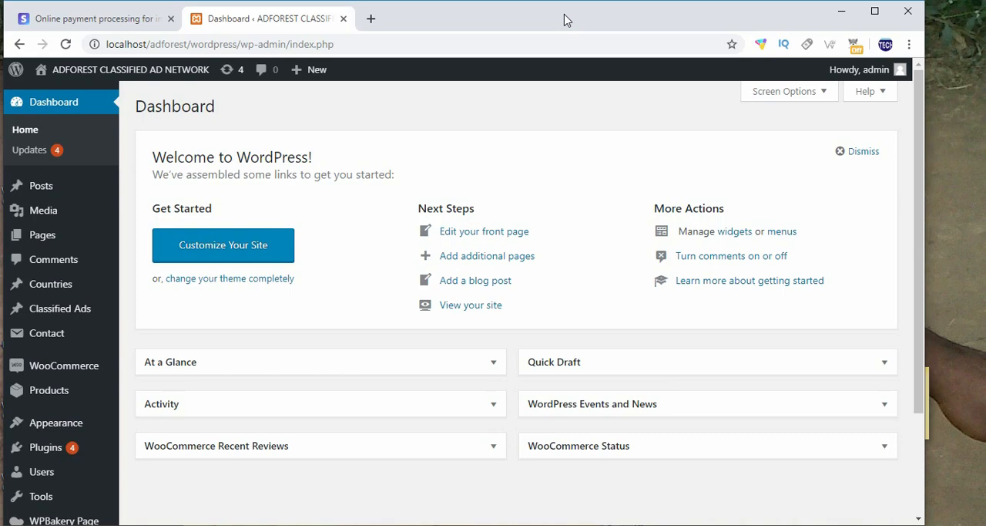
Step: Widen the browser window, view the Stripe home page, and return to the WordPress dashboard
{"action": "left_click_drag", "start_coordinate": [926, 118], "coordinate": [949, 124]}
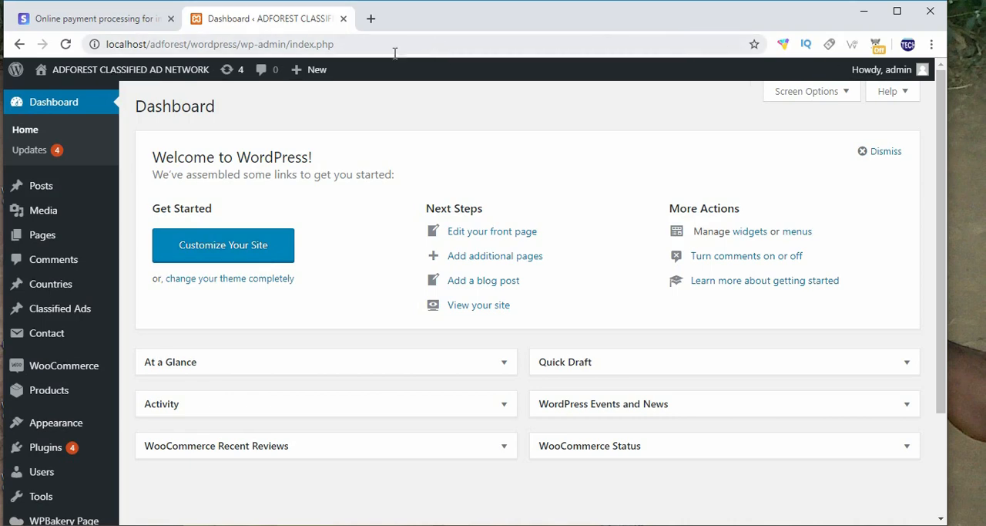
{"action": "left_click", "coordinate": [106, 24]}
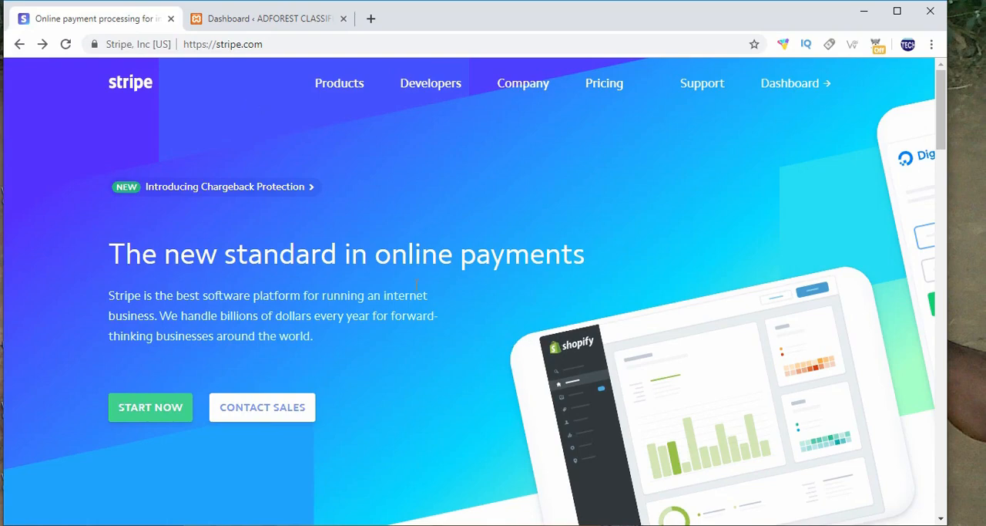
{"action": "left_click", "coordinate": [249, 17]}
{"action": "mouse_move", "coordinate": [297, 68]}
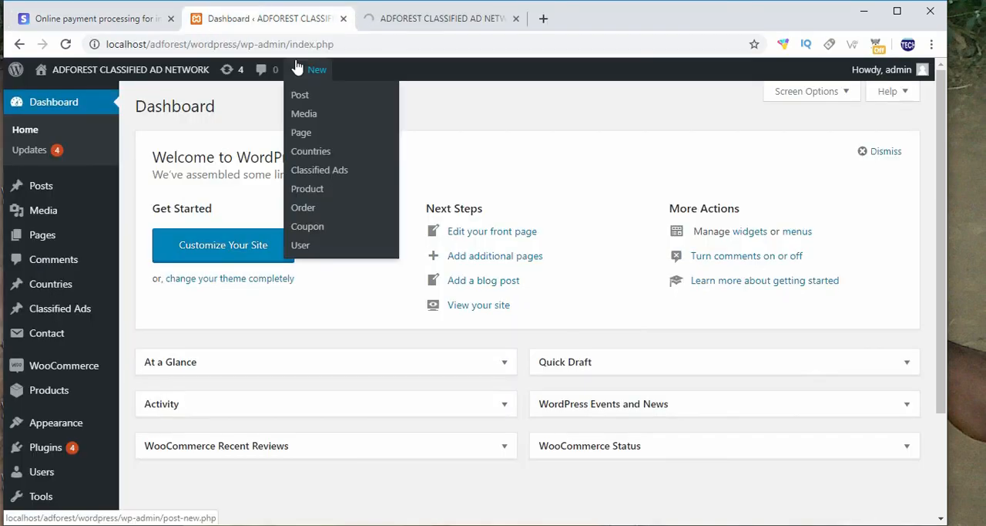
Step: Open the list of all WooCommerce products in the WordPress admin
{"action": "scroll", "coordinate": [110, 282], "scroll_direction": "down", "scroll_amount": 2}
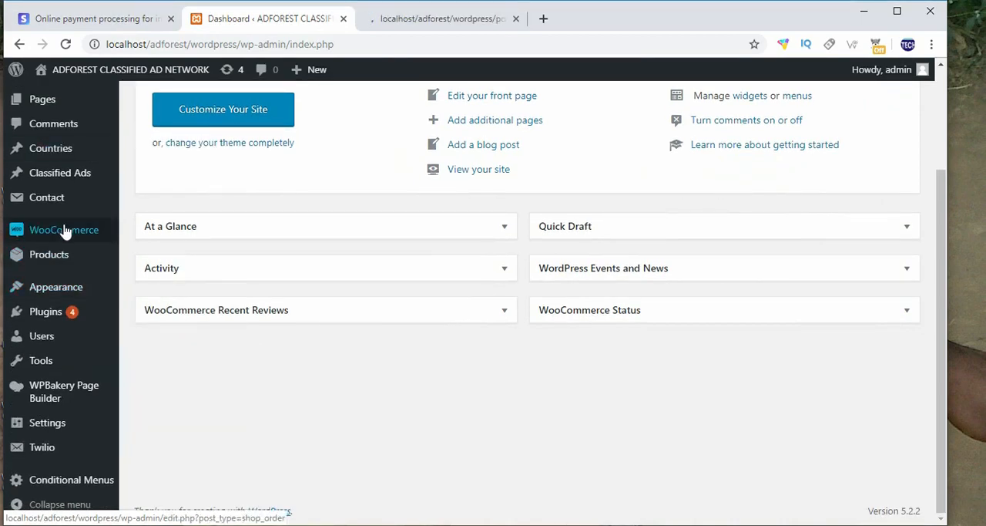
{"action": "scroll", "coordinate": [97, 144], "scroll_direction": "up", "scroll_amount": 2}
{"action": "scroll", "coordinate": [62, 247], "scroll_direction": "down", "scroll_amount": 1}
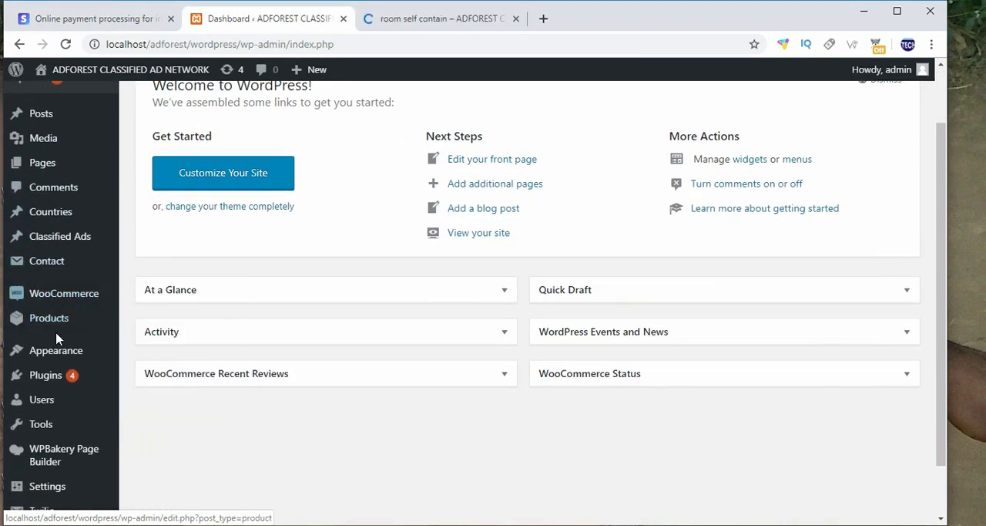
{"action": "mouse_move", "coordinate": [55, 331]}
{"action": "left_click", "coordinate": [166, 330]}
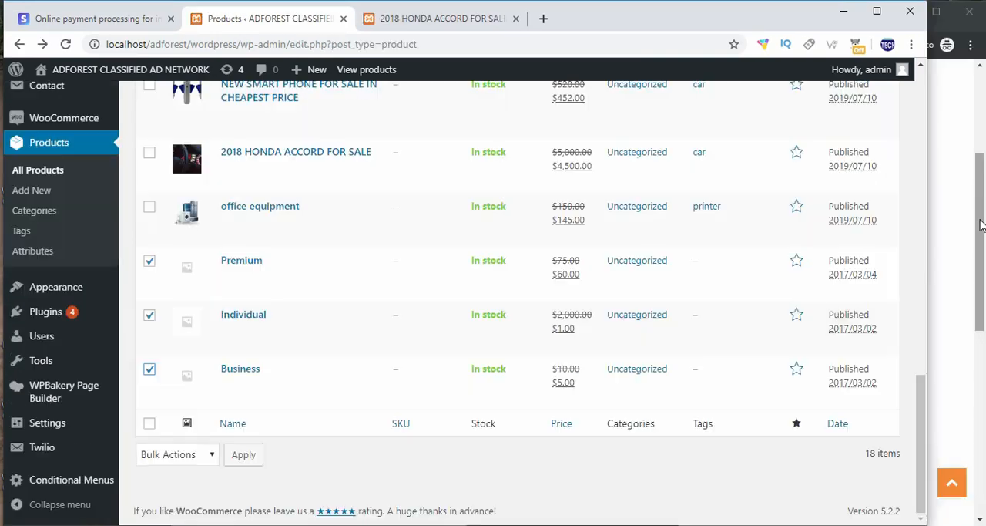
Step: Switch to the incognito storefront window and open the Packages page from the user's profile to view the subscription plans
{"action": "left_click", "coordinate": [972, 219]}
{"action": "scroll", "coordinate": [707, 239], "scroll_direction": "up", "scroll_amount": 2}
{"action": "scroll", "coordinate": [708, 239], "scroll_direction": "up", "scroll_amount": 1}
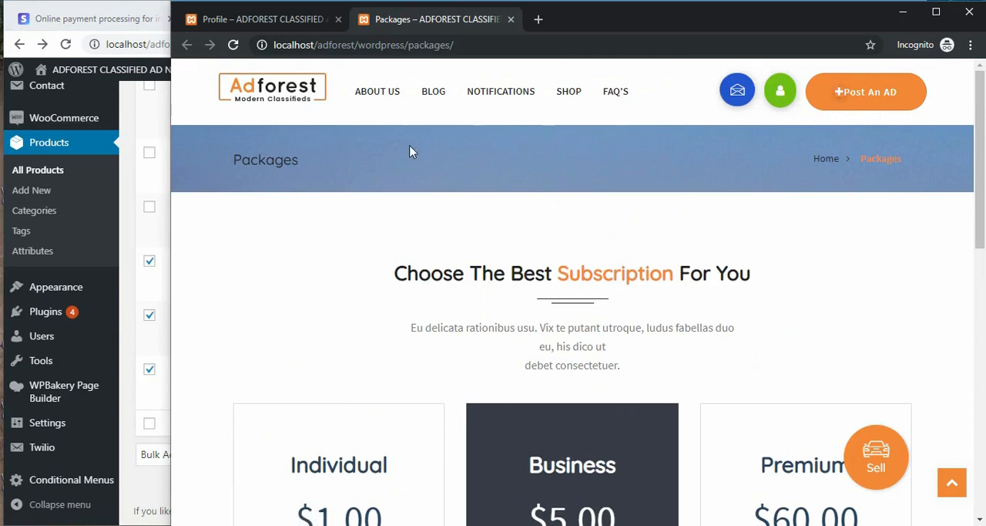
{"action": "mouse_move", "coordinate": [781, 90]}
{"action": "left_click", "coordinate": [782, 128]}
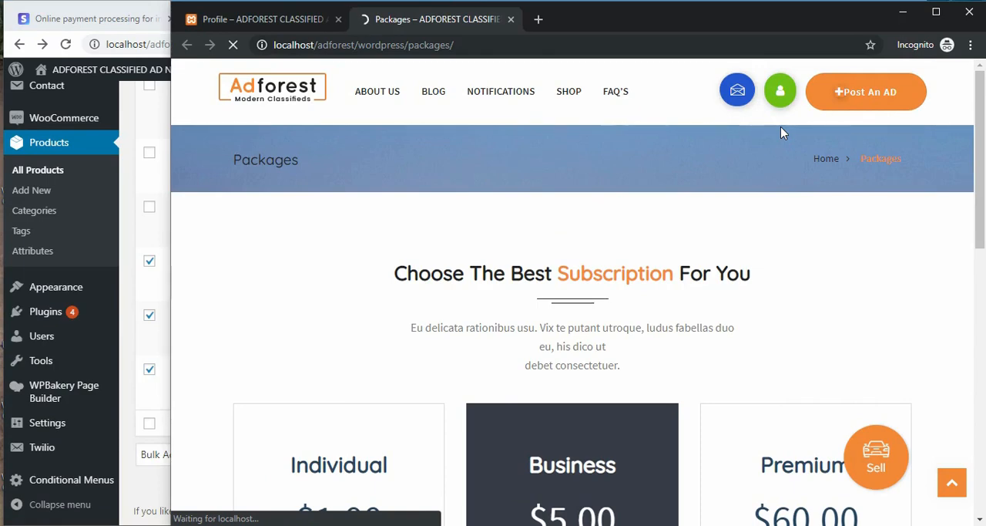
{"action": "scroll", "coordinate": [400, 379], "scroll_direction": "down", "scroll_amount": 2}
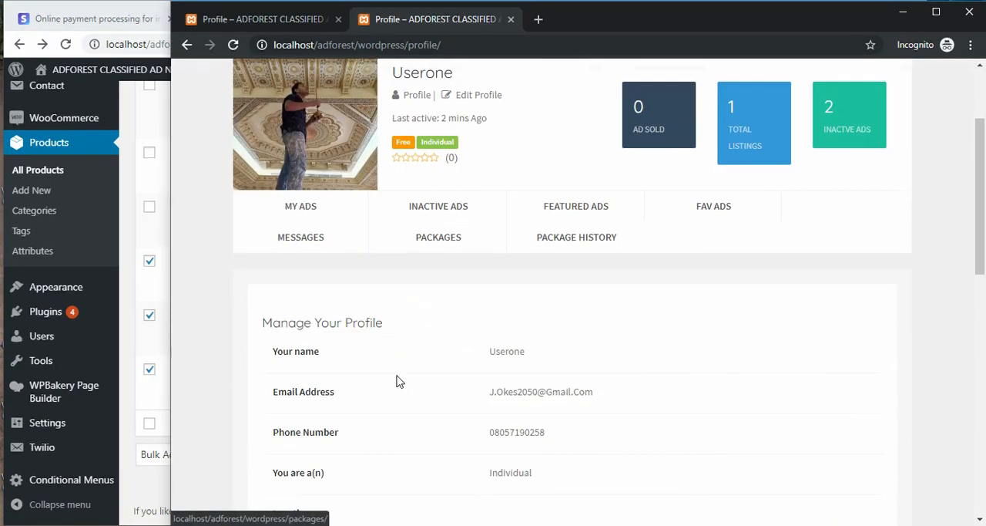
{"action": "left_click", "coordinate": [431, 238]}
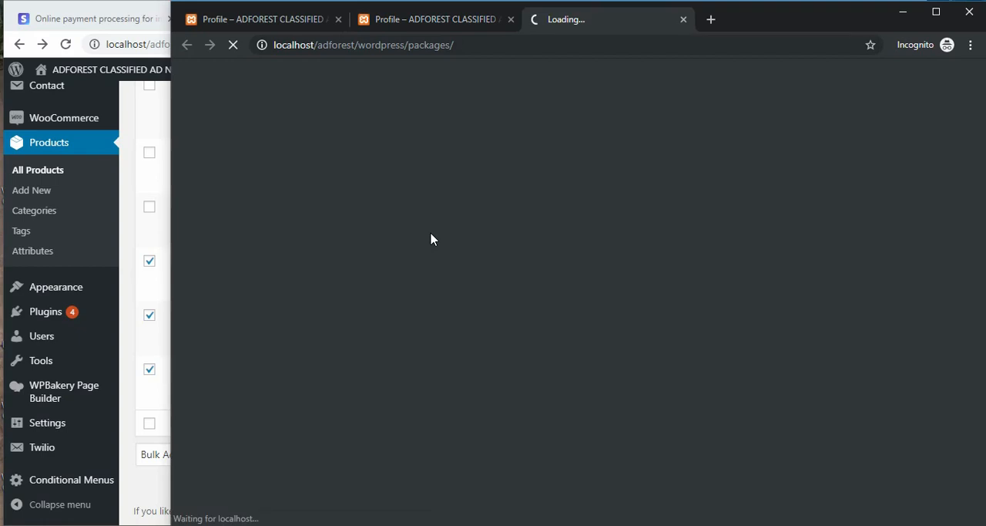
{"action": "scroll", "coordinate": [427, 275], "scroll_direction": "down", "scroll_amount": 2}
{"action": "scroll", "coordinate": [428, 275], "scroll_direction": "down", "scroll_amount": 2}
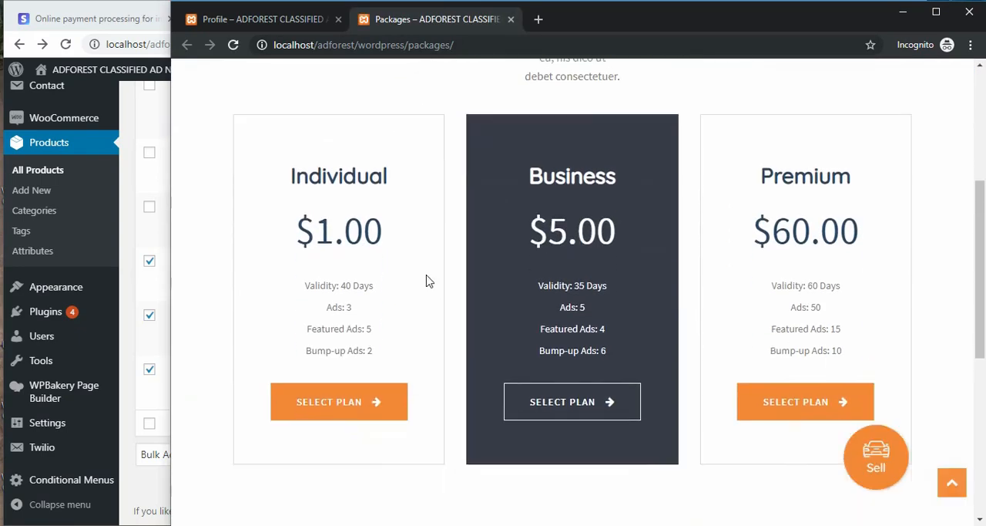
Step: Compare the Individual, Business and Premium plans on the storefront with the matching products in the admin list
{"action": "left_click_drag", "start_coordinate": [293, 176], "coordinate": [375, 176]}
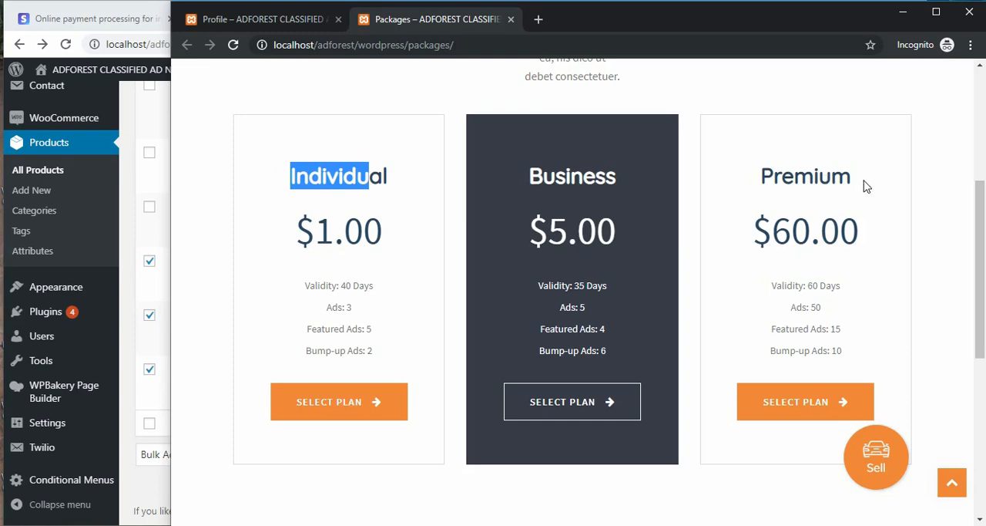
{"action": "left_click", "coordinate": [133, 299]}
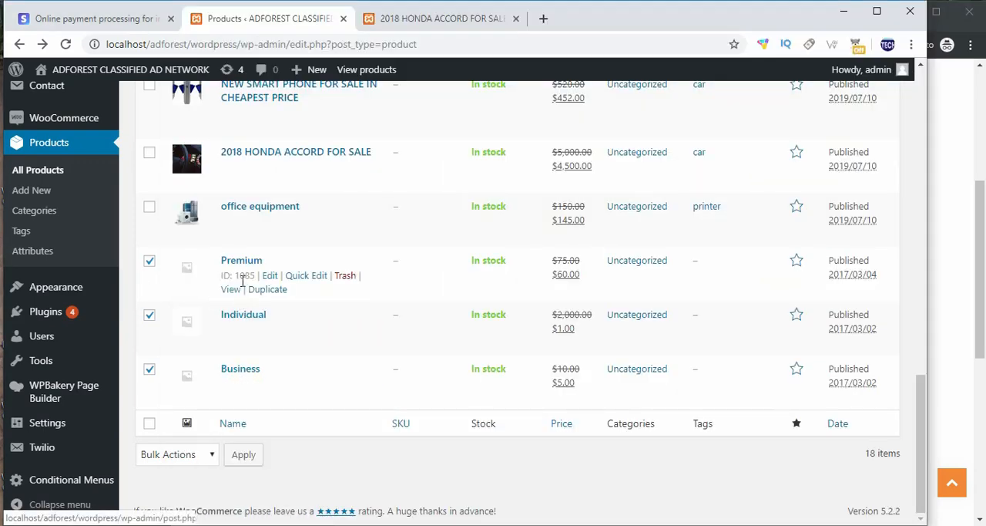
{"action": "left_click", "coordinate": [951, 248]}
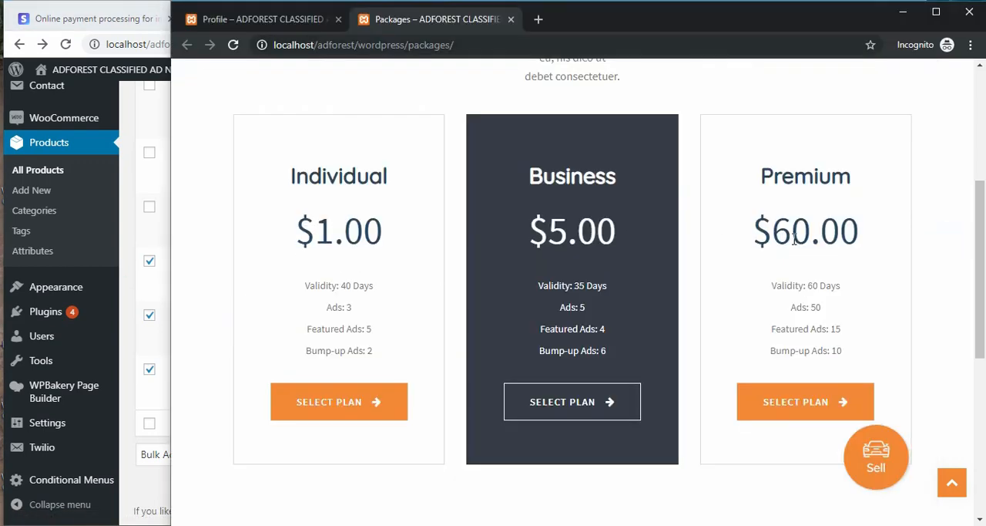
{"action": "left_click", "coordinate": [134, 271]}
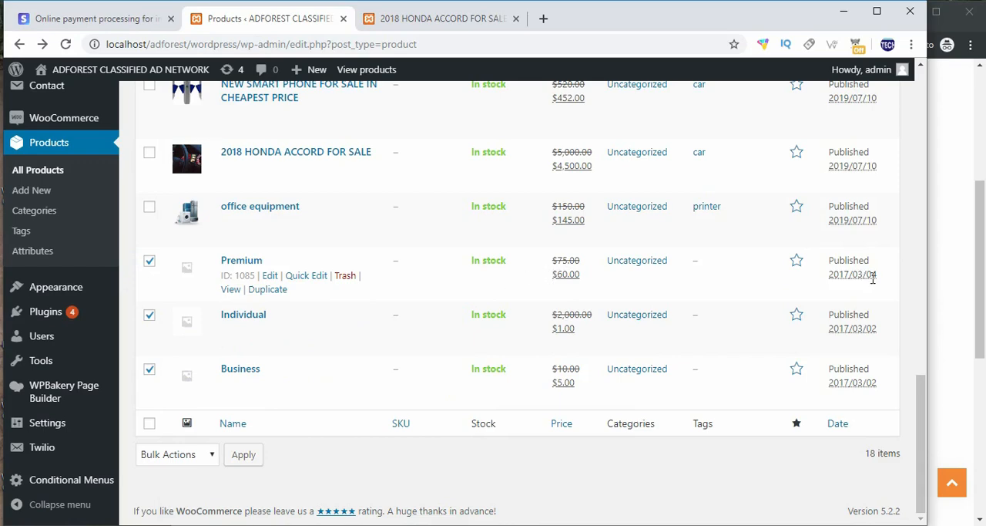
{"action": "left_click", "coordinate": [978, 262]}
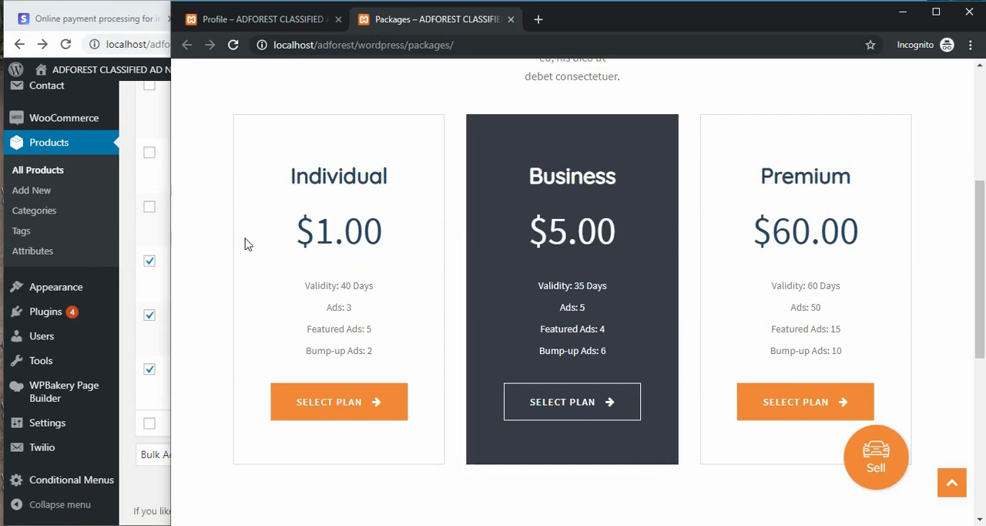
{"action": "left_click", "coordinate": [126, 242]}
Step: Start a new WooCommerce product and name it Standard
{"action": "scroll", "coordinate": [97, 181], "scroll_direction": "up", "scroll_amount": 5}
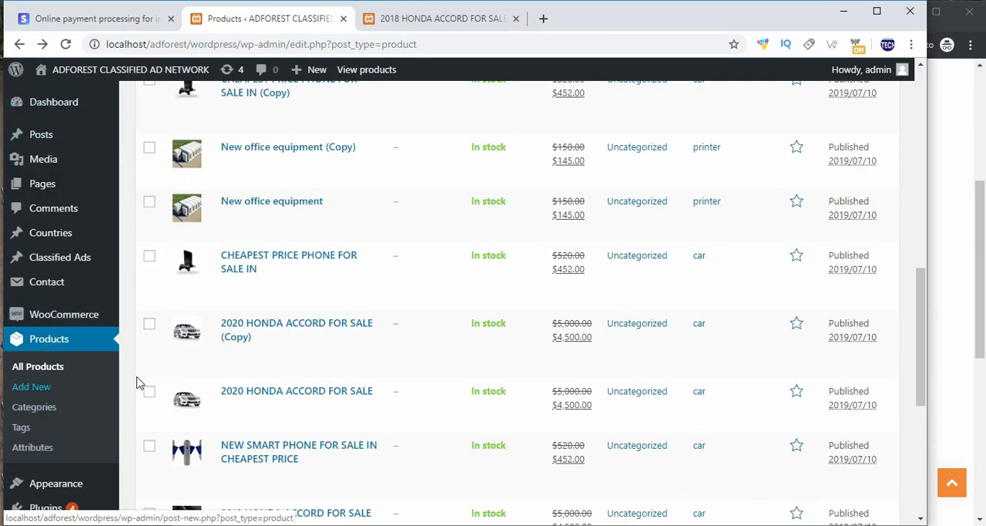
{"action": "scroll", "coordinate": [231, 385], "scroll_direction": "up", "scroll_amount": 8}
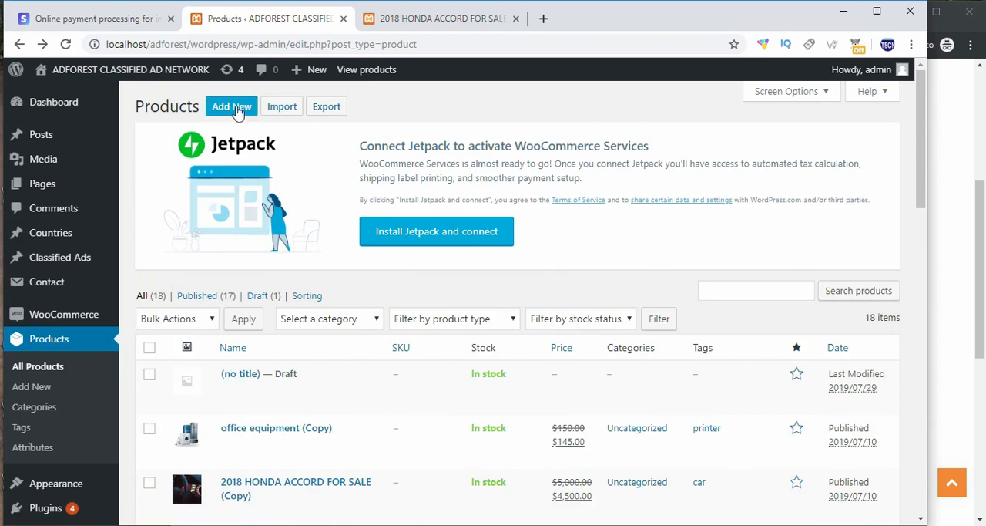
{"action": "left_click", "coordinate": [231, 108]}
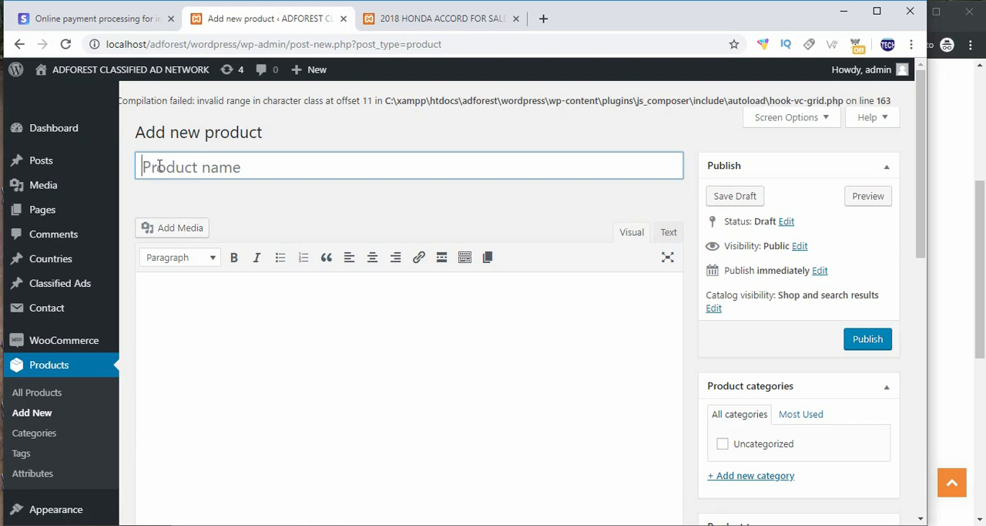
{"action": "type", "text": "S"}
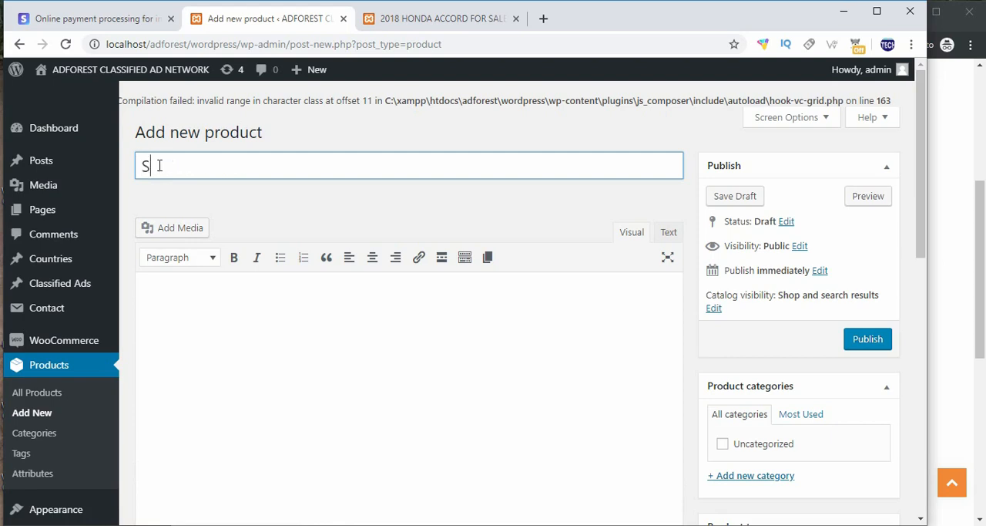
{"action": "type", "text": "tandard"}
Step: Set the product type in the product data to AdForest Packages
{"action": "scroll", "coordinate": [506, 307], "scroll_direction": "down", "scroll_amount": 4}
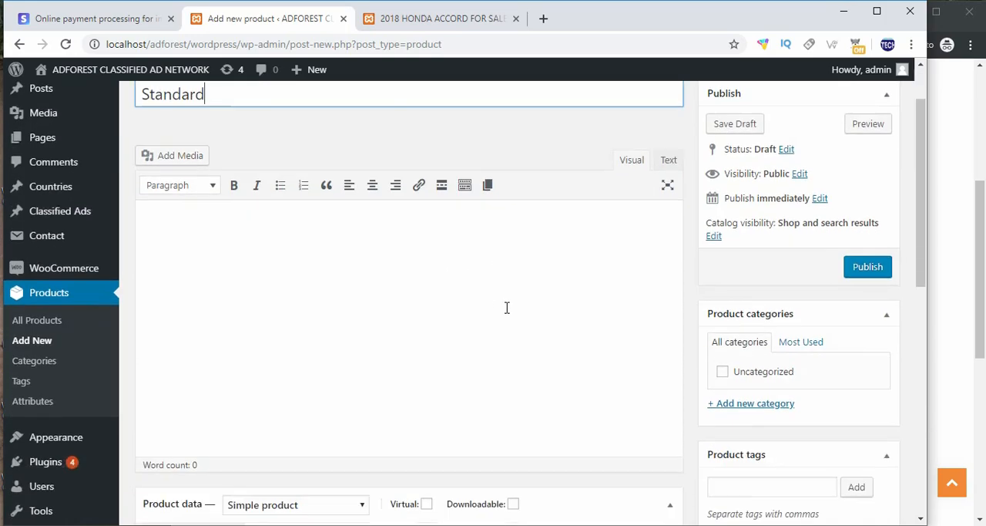
{"action": "scroll", "coordinate": [292, 311], "scroll_direction": "down", "scroll_amount": 1}
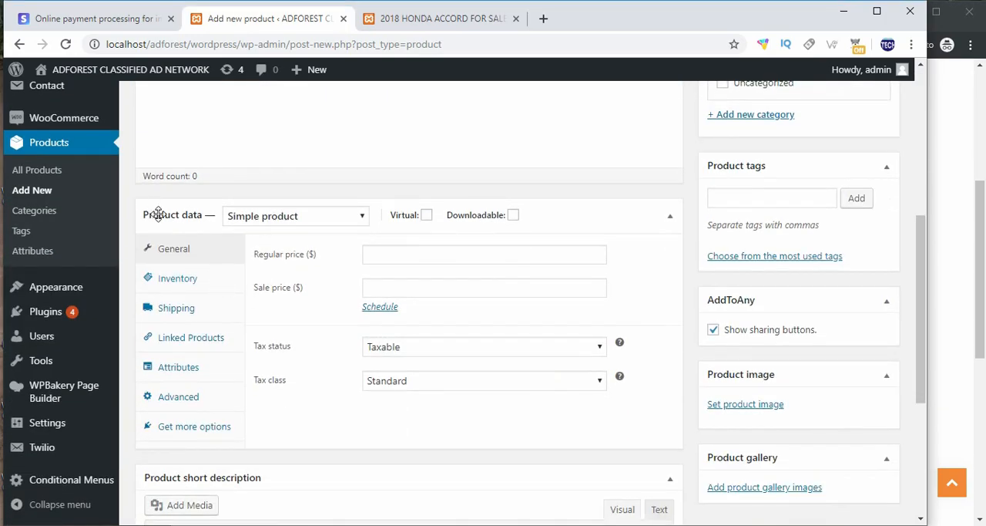
{"action": "left_click", "coordinate": [328, 222]}
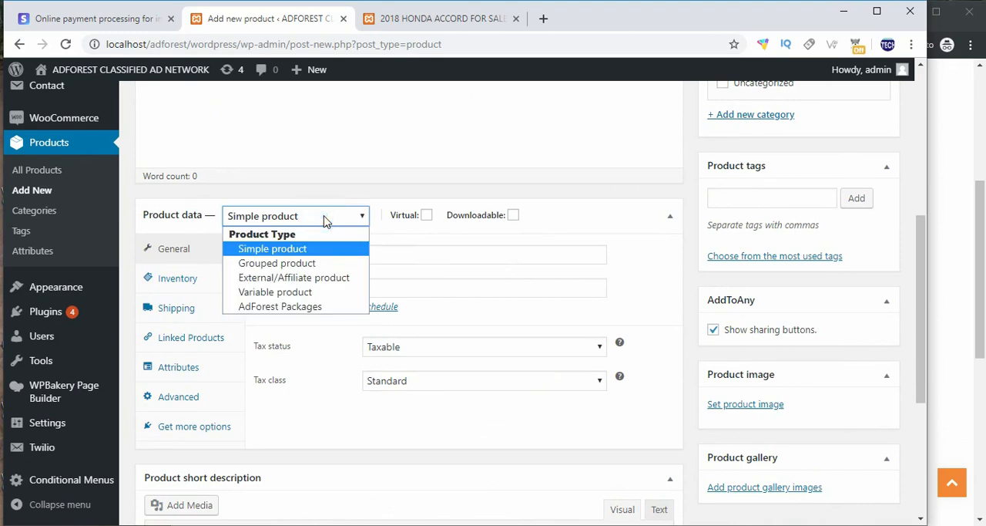
{"action": "left_click", "coordinate": [316, 308]}
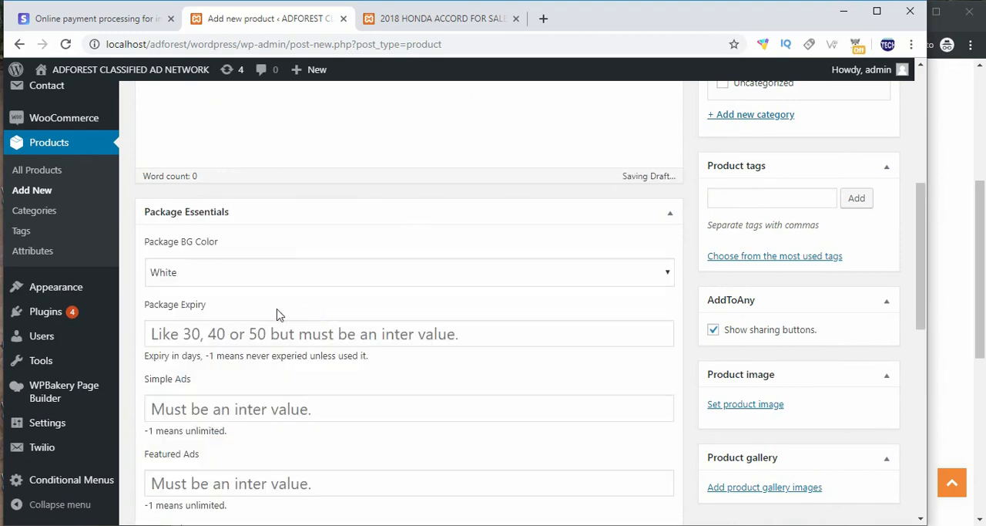
Step: Check the plan background colours on the storefront and set the new package's background colour to Dark
{"action": "scroll", "coordinate": [229, 296], "scroll_direction": "down", "scroll_amount": 1}
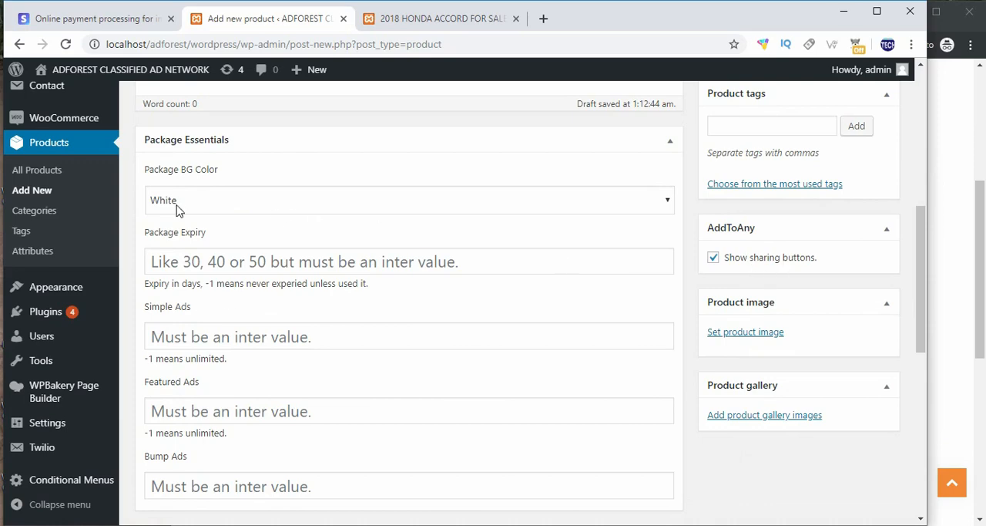
{"action": "left_click_drag", "start_coordinate": [149, 171], "coordinate": [264, 176]}
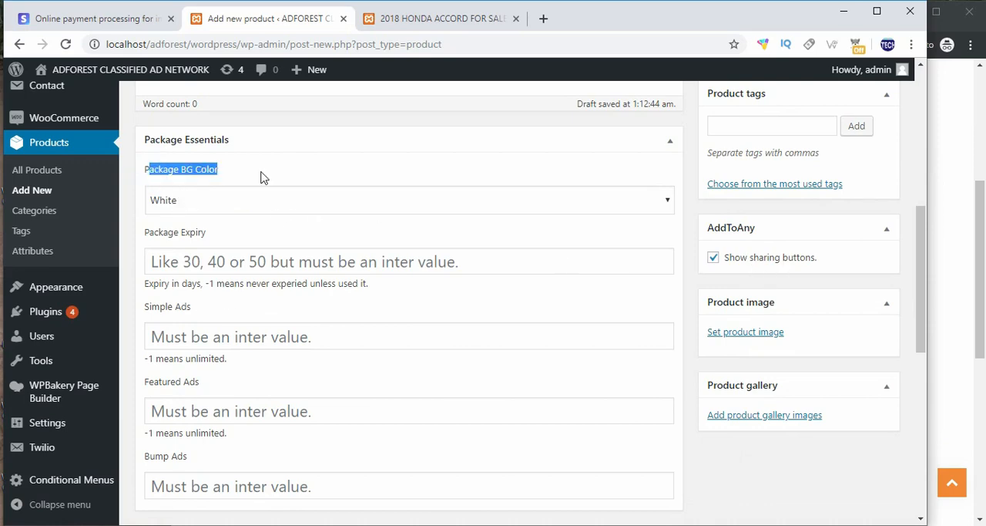
{"action": "left_click", "coordinate": [963, 210]}
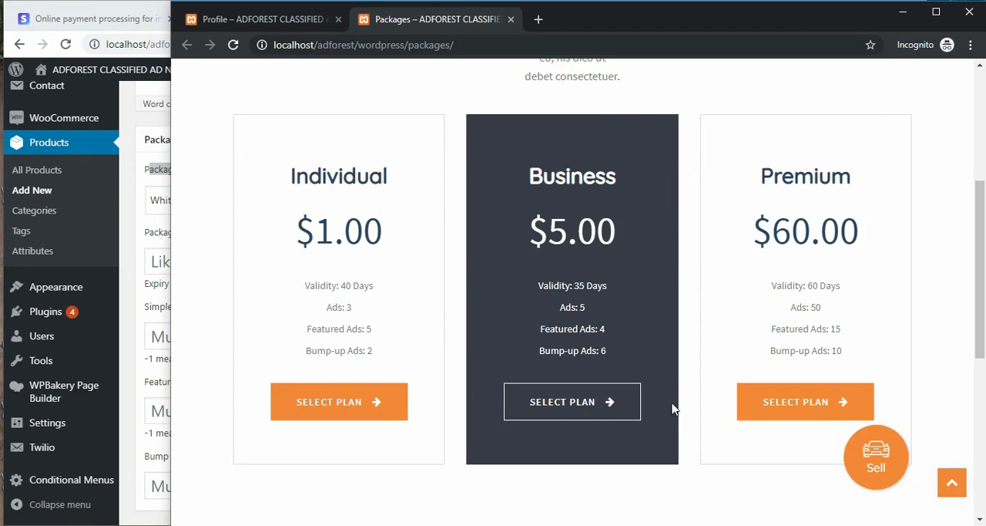
{"action": "left_click", "coordinate": [133, 239]}
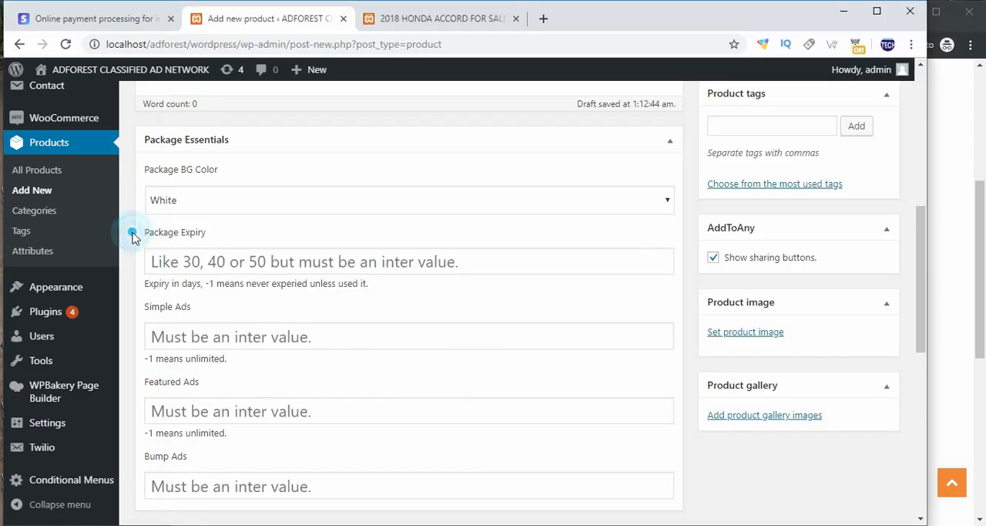
{"action": "left_click", "coordinate": [196, 201]}
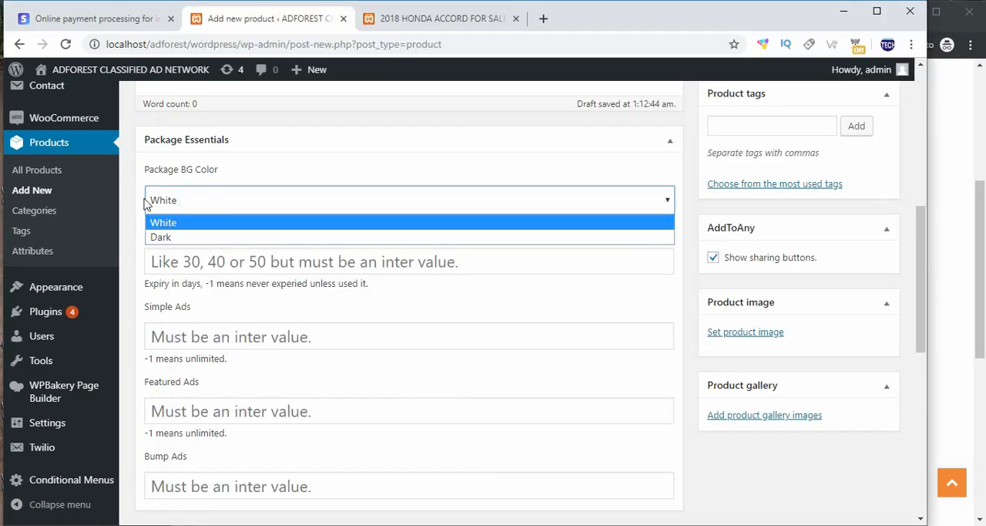
{"action": "left_click", "coordinate": [162, 239]}
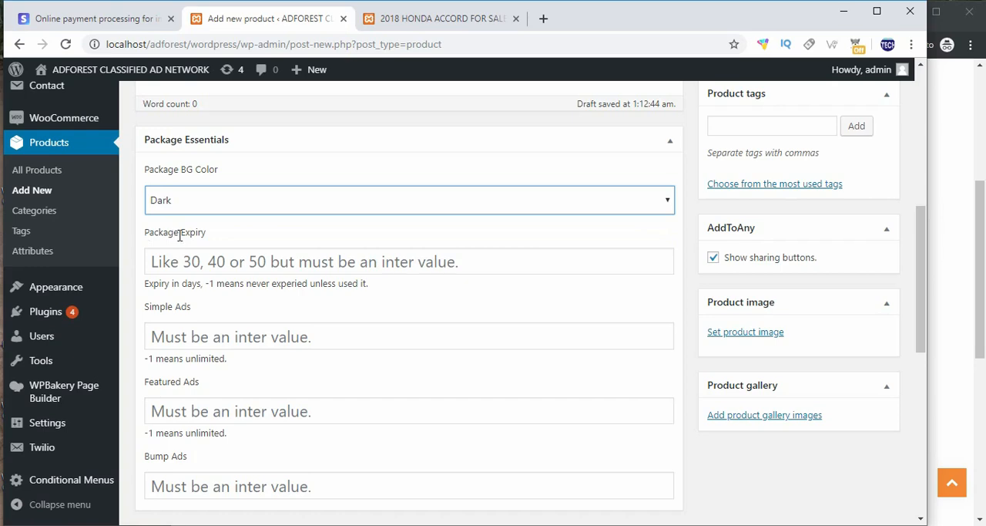
Step: Check how plan validity is shown on the storefront and set the package expiry to 50 days
{"action": "left_click", "coordinate": [945, 239]}
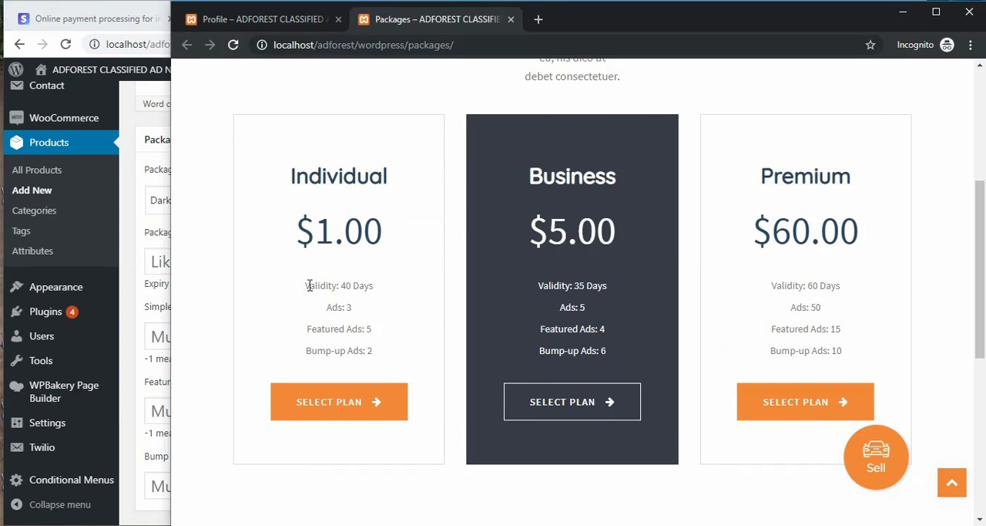
{"action": "left_click_drag", "start_coordinate": [309, 285], "coordinate": [382, 287]}
{"action": "left_click", "coordinate": [136, 267]}
{"action": "left_click", "coordinate": [168, 264]}
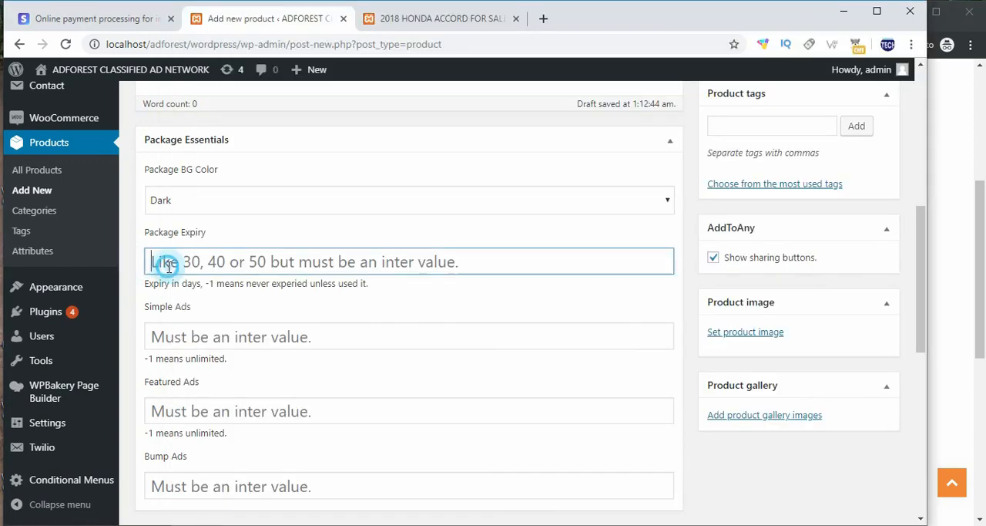
{"action": "type", "text": "50"}
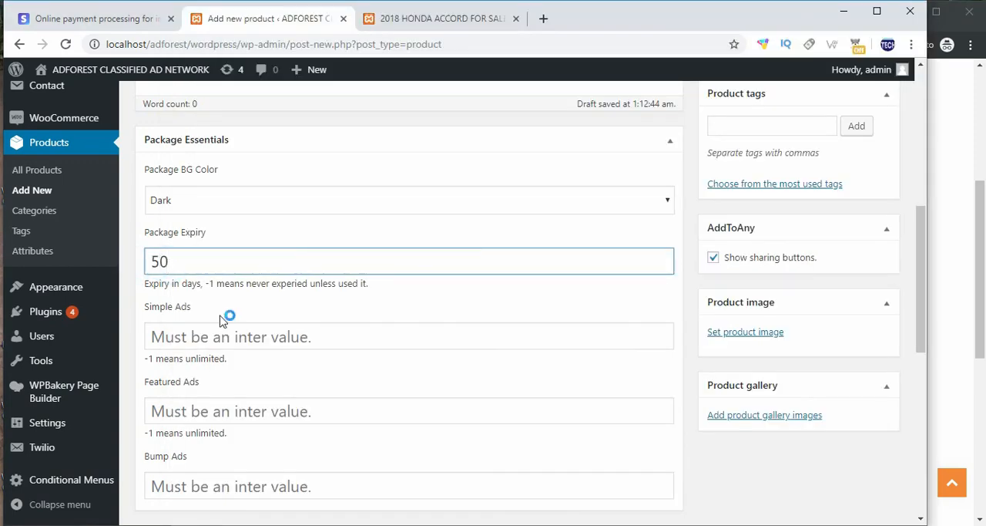
{"action": "left_click", "coordinate": [137, 303]}
{"action": "left_click_drag", "start_coordinate": [145, 284], "coordinate": [204, 283]}
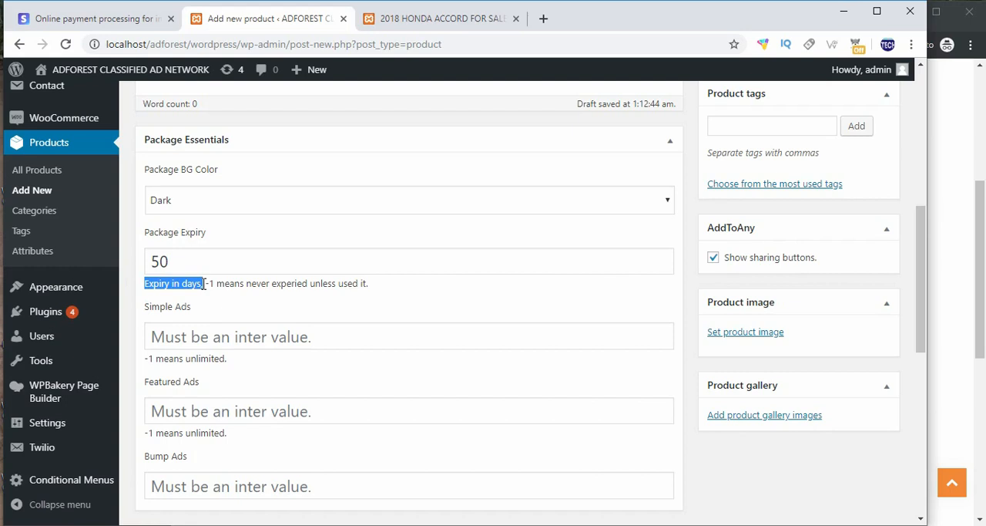
{"action": "left_click", "coordinate": [169, 259]}
{"action": "left_click_drag", "start_coordinate": [168, 259], "coordinate": [153, 260]}
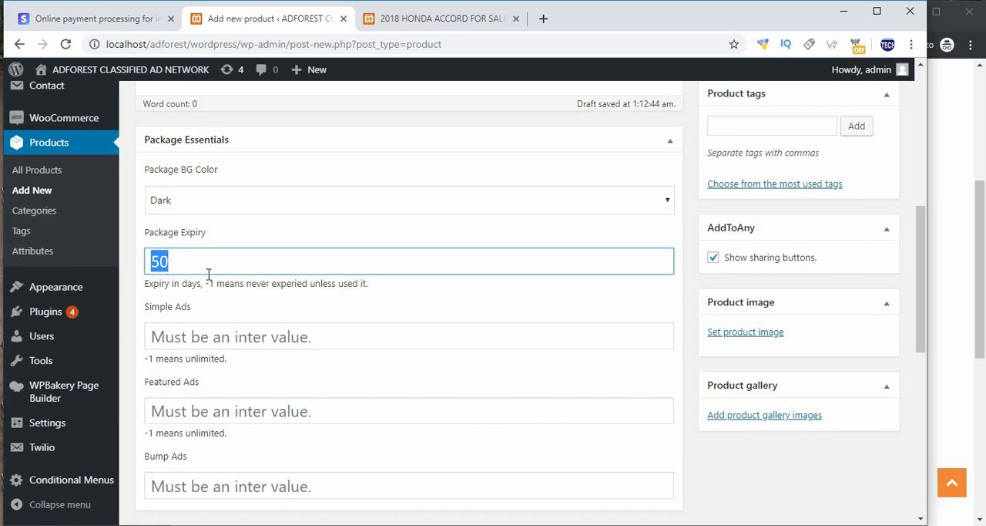
Step: Try a package expiry of -1 for a package that never expires, and restore the expiry to 50 days
{"action": "left_click_drag", "start_coordinate": [207, 285], "coordinate": [368, 285]}
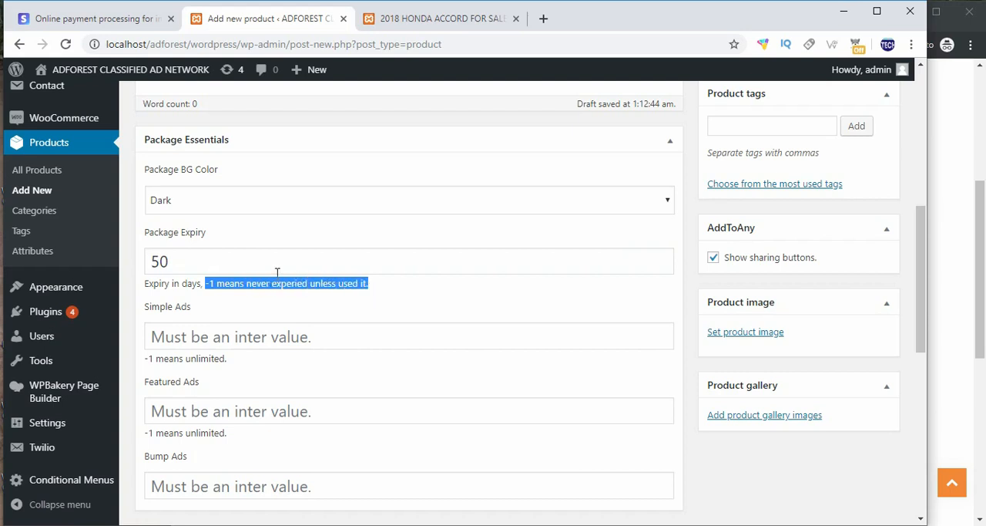
{"action": "left_click_drag", "start_coordinate": [203, 267], "coordinate": [148, 267]}
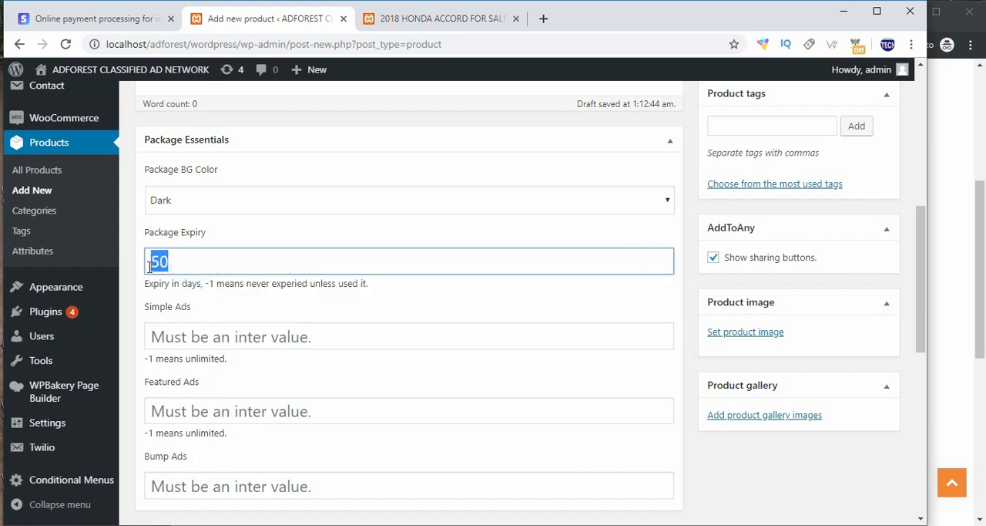
{"action": "type", "text": "-1"}
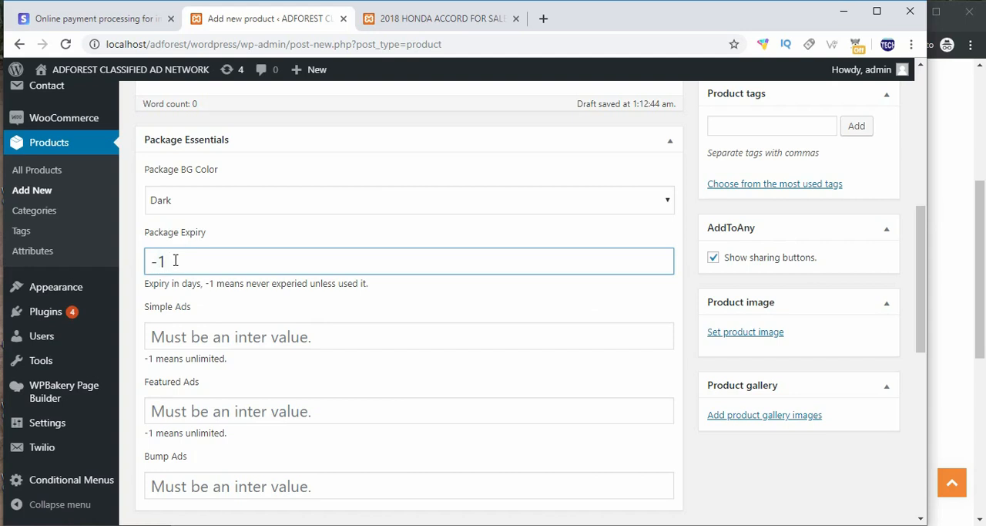
{"action": "left_click_drag", "start_coordinate": [176, 260], "coordinate": [157, 262]}
{"action": "scroll", "coordinate": [171, 301], "scroll_direction": "down", "scroll_amount": 1}
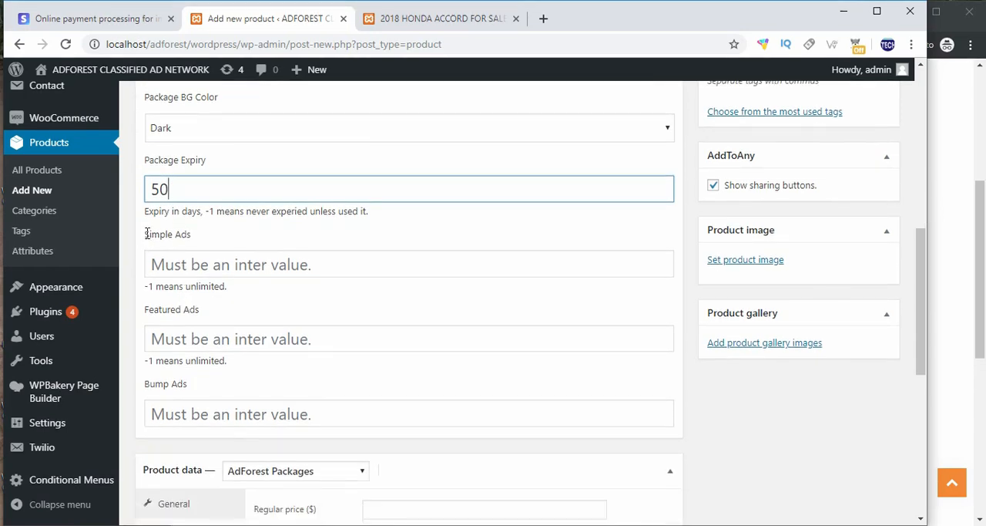
Step: Check the note on unlimited simple ads and set the package's Simple Ads allowance to 80
{"action": "left_click_drag", "start_coordinate": [144, 235], "coordinate": [203, 239]}
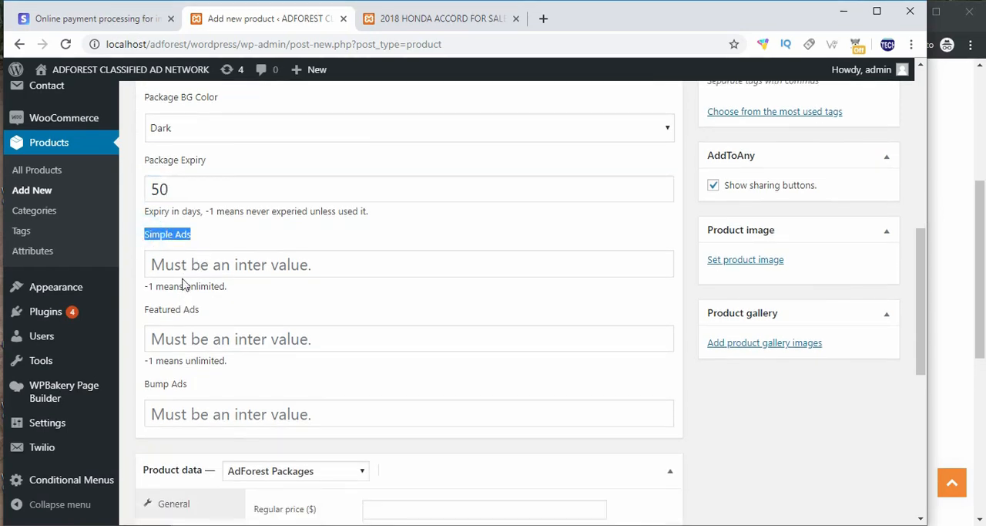
{"action": "left_click_drag", "start_coordinate": [147, 286], "coordinate": [228, 292]}
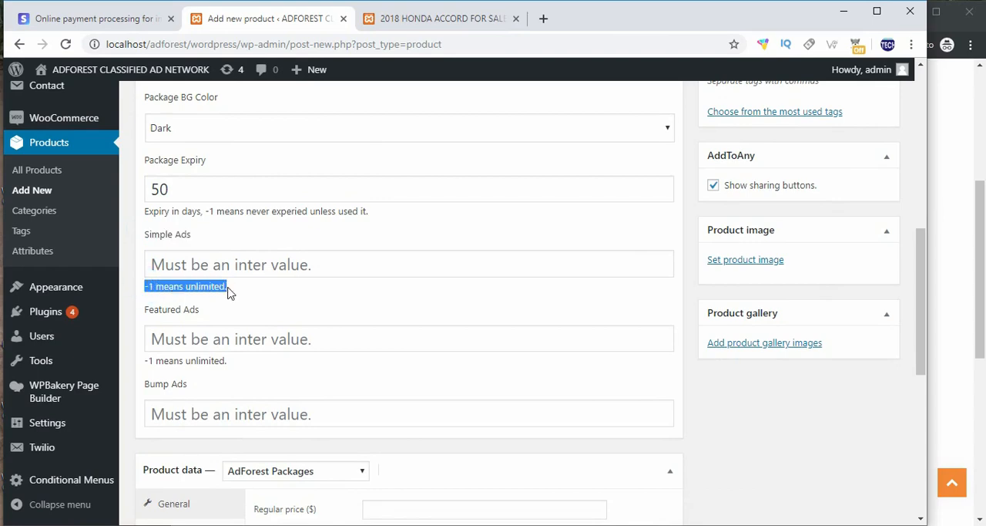
{"action": "left_click", "coordinate": [177, 259]}
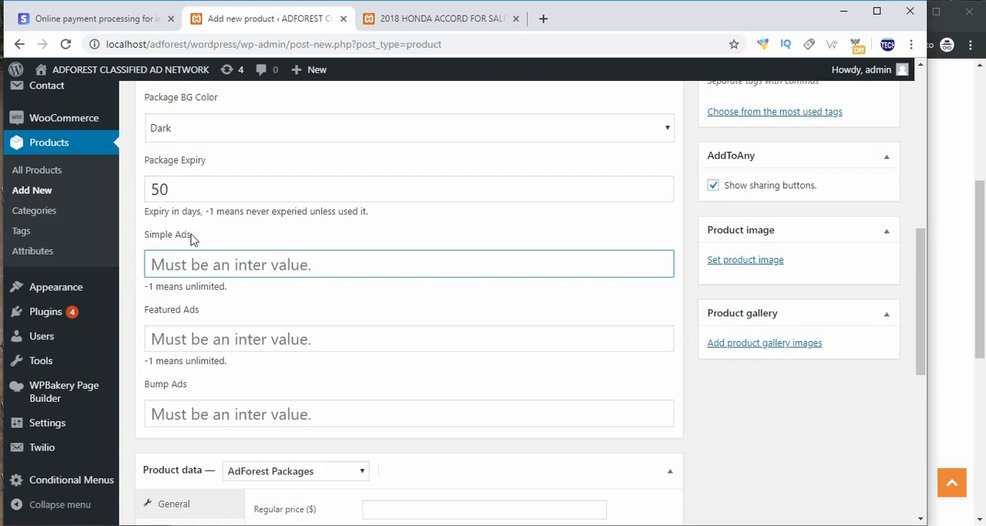
{"action": "left_click_drag", "start_coordinate": [189, 236], "coordinate": [142, 236]}
{"action": "left_click", "coordinate": [180, 260]}
{"action": "type", "text": "80"}
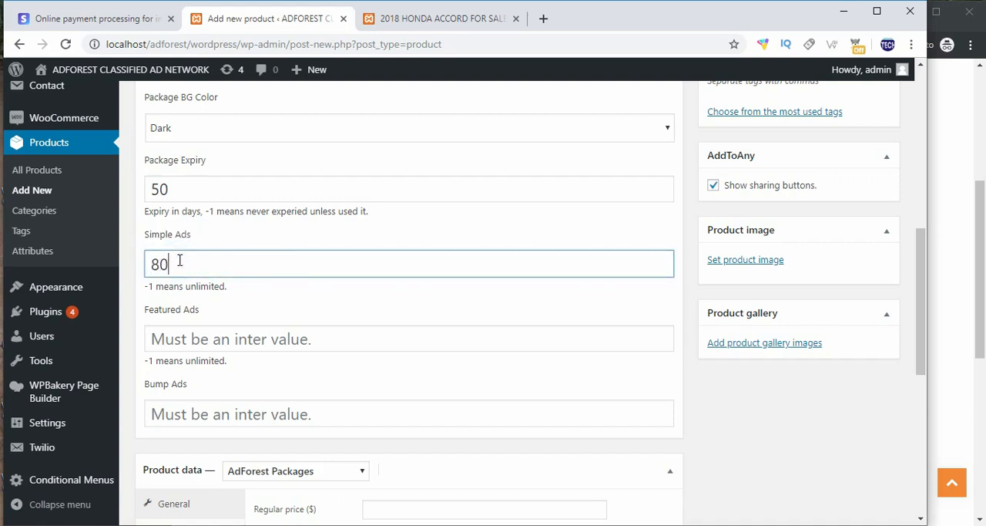
Step: Set the package's Featured Ads allowance to 40 and its Bump Ads allowance to 5
{"action": "scroll", "coordinate": [161, 308], "scroll_direction": "down", "scroll_amount": 1}
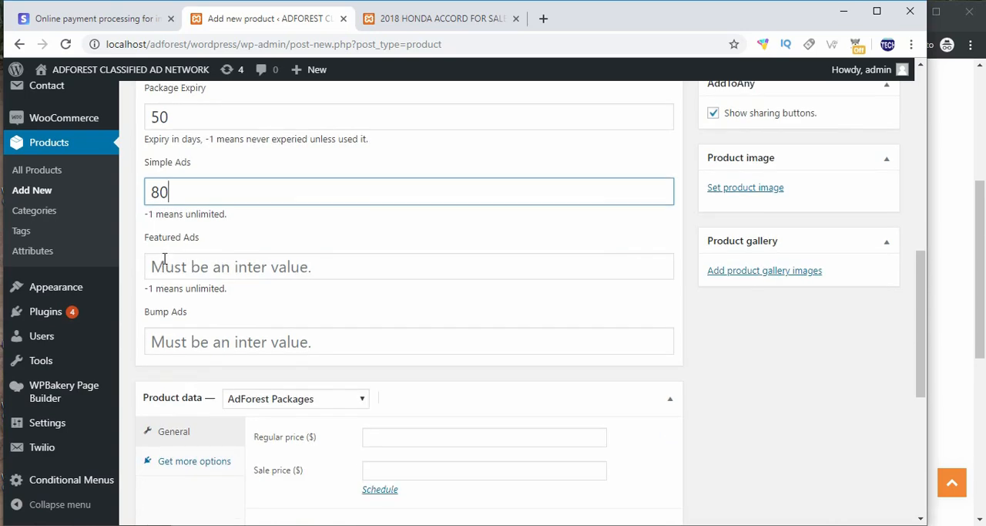
{"action": "left_click", "coordinate": [165, 258]}
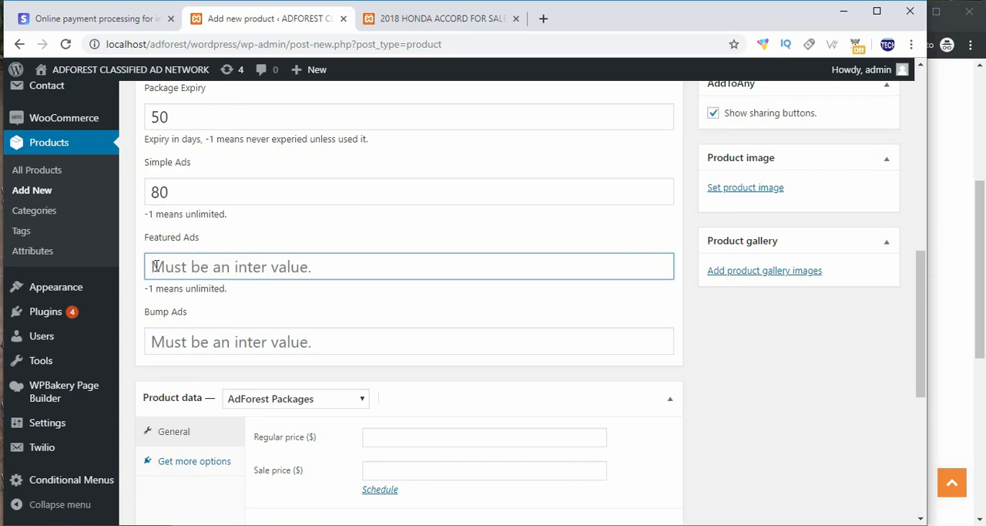
{"action": "type", "text": "40"}
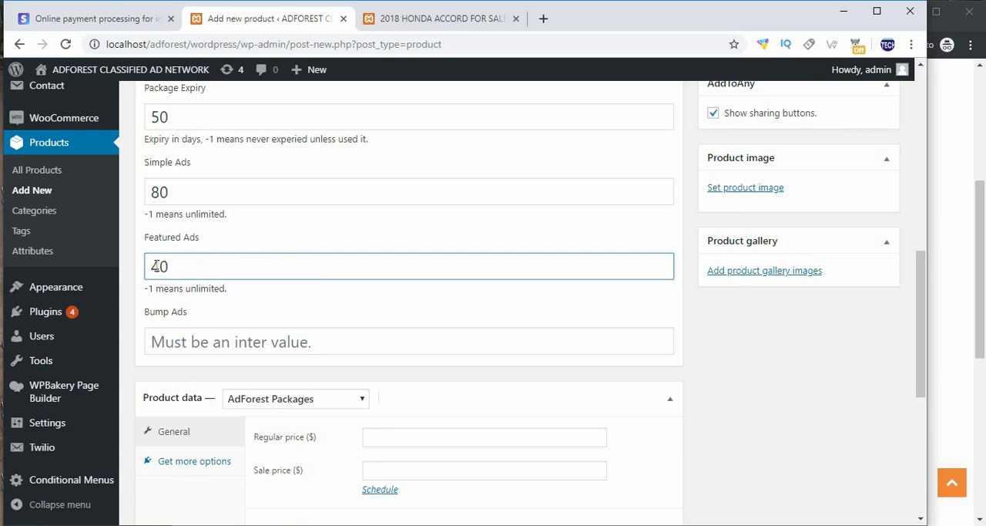
{"action": "scroll", "coordinate": [169, 265], "scroll_direction": "down", "scroll_amount": 1}
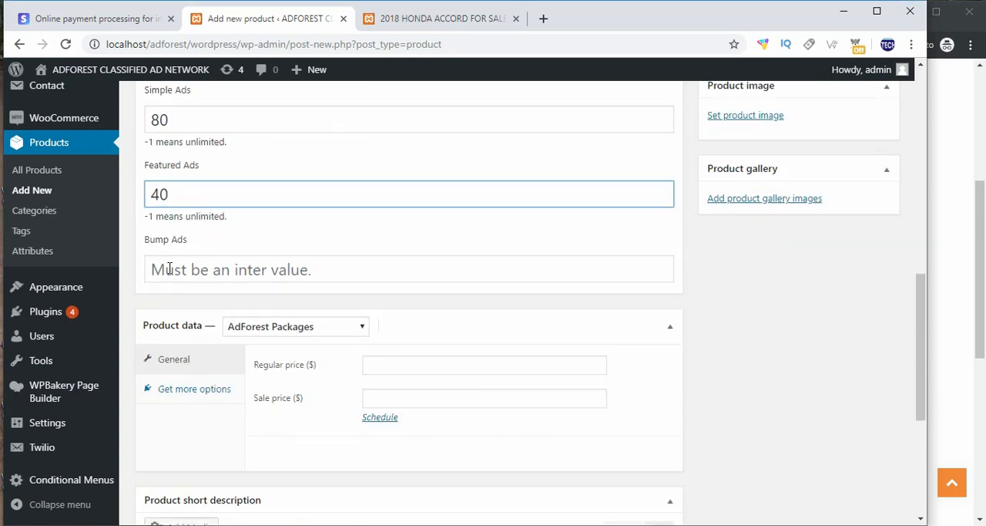
{"action": "left_click", "coordinate": [169, 269]}
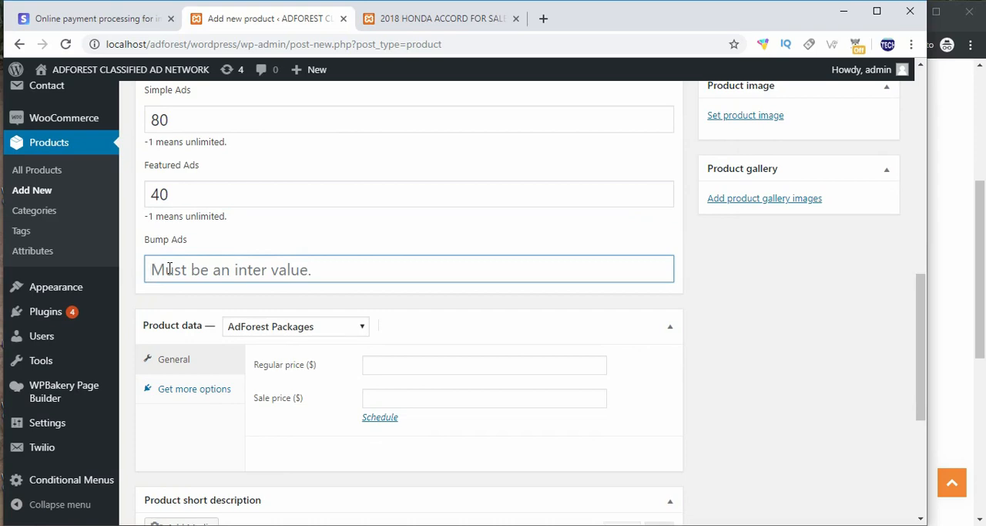
{"action": "type", "text": "5"}
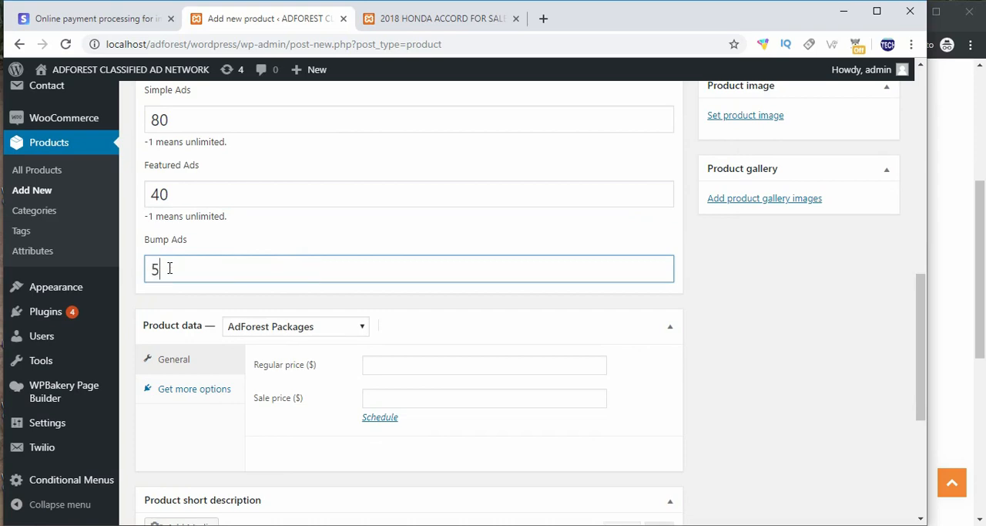
Step: Try to set the package's sale price to $50 with the regular price left empty
{"action": "scroll", "coordinate": [169, 269], "scroll_direction": "down", "scroll_amount": 2}
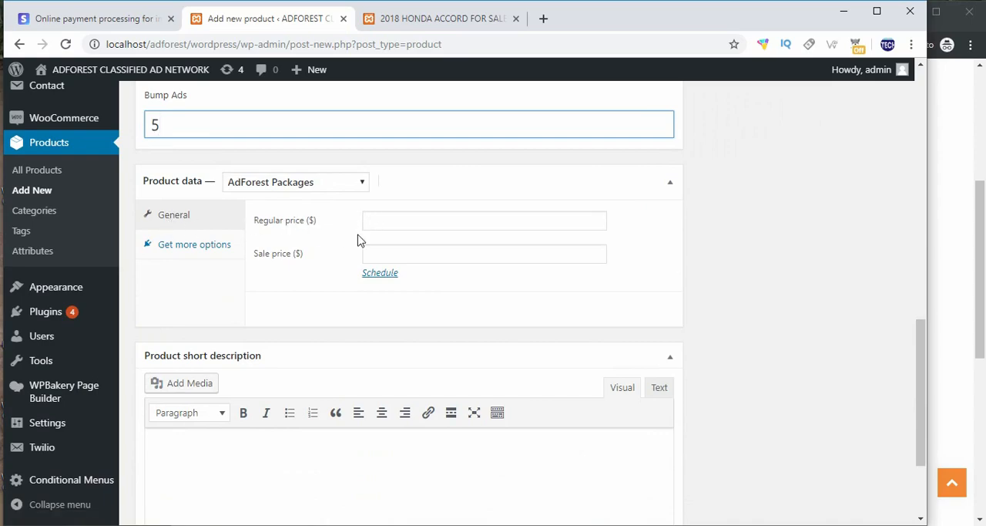
{"action": "scroll", "coordinate": [357, 240], "scroll_direction": "up", "scroll_amount": 10}
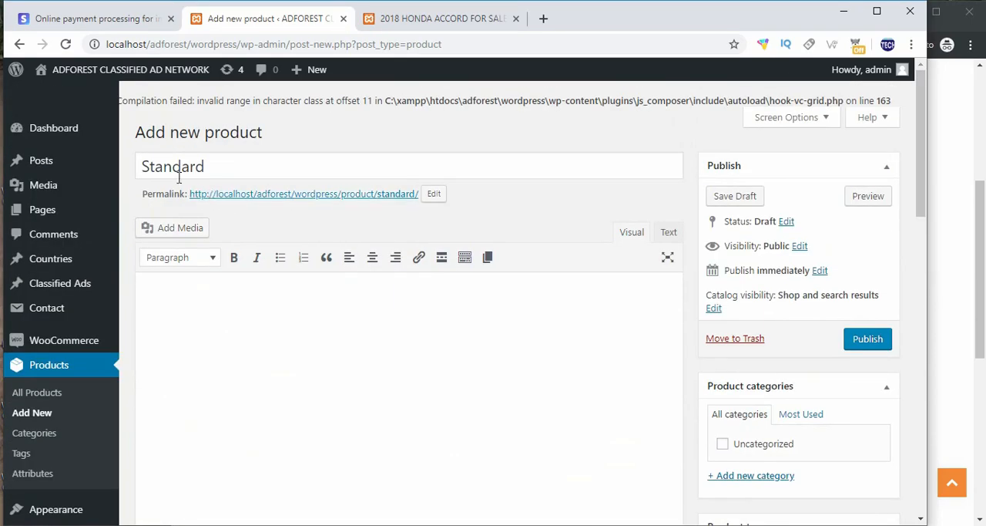
{"action": "scroll", "coordinate": [287, 275], "scroll_direction": "down", "scroll_amount": 12}
{"action": "scroll", "coordinate": [381, 205], "scroll_direction": "up", "scroll_amount": 2}
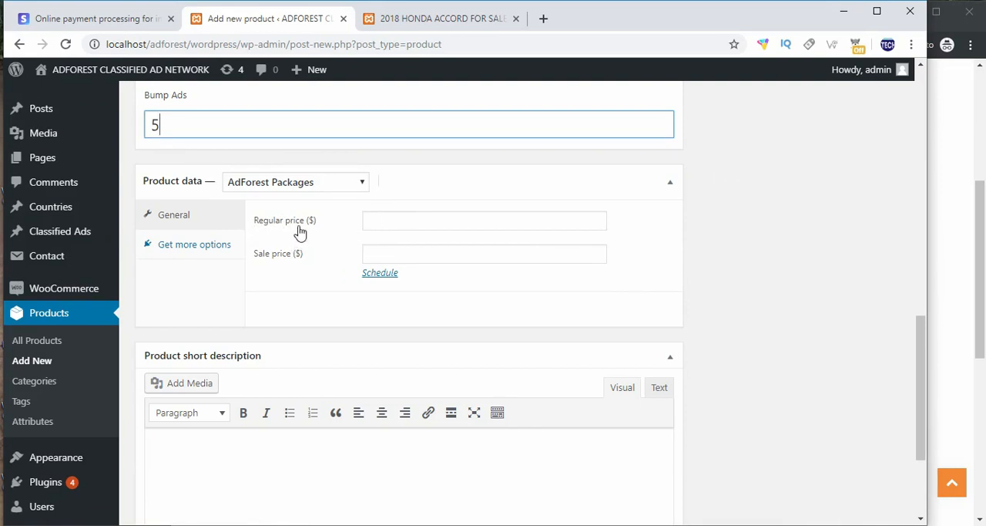
{"action": "left_click", "coordinate": [380, 218]}
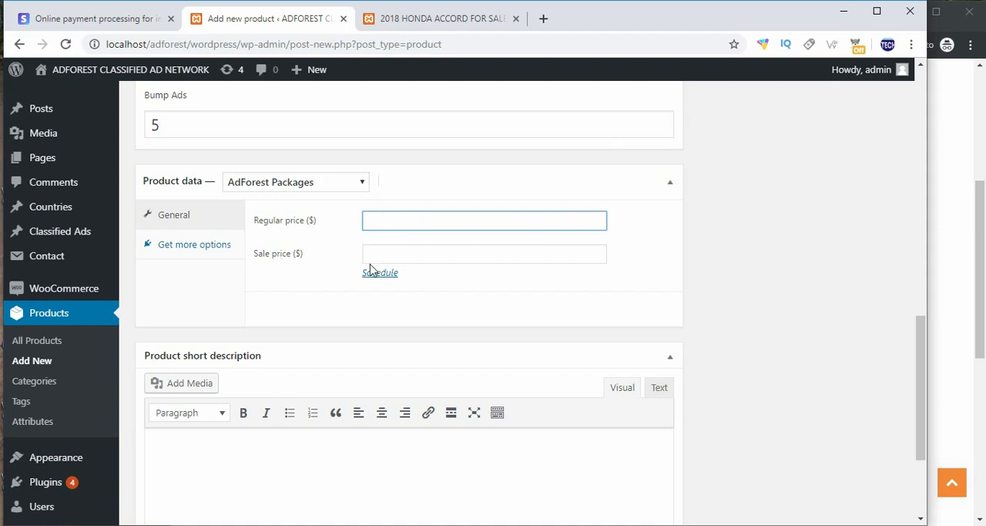
{"action": "left_click", "coordinate": [380, 255]}
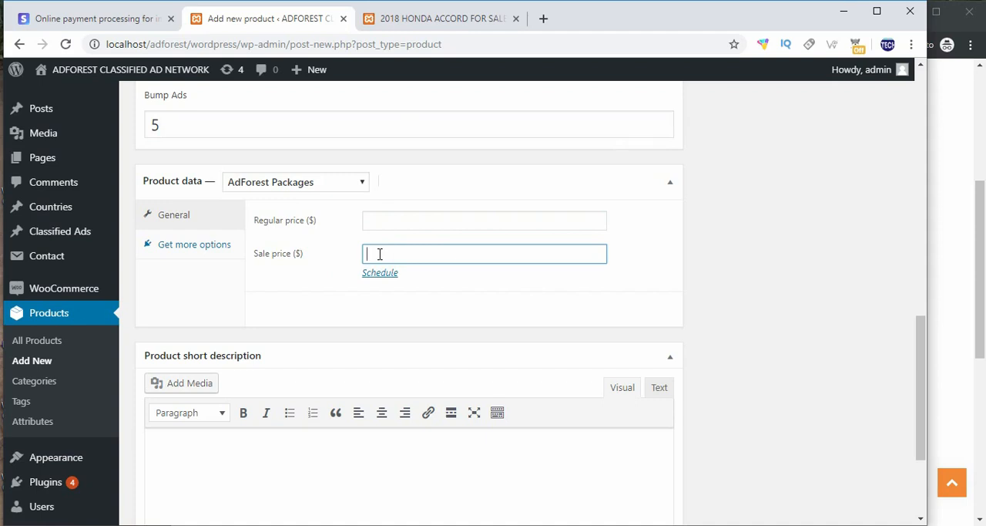
{"action": "type", "text": "50"}
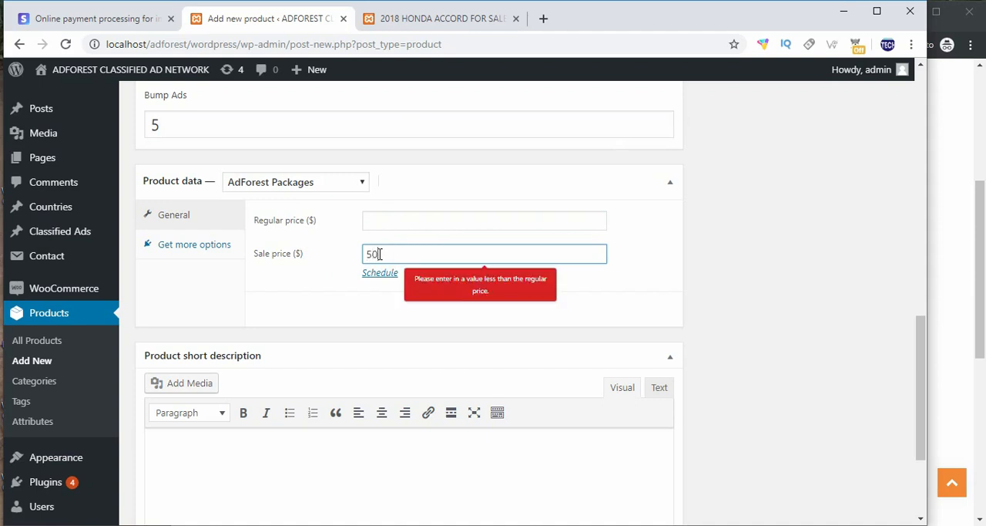
Step: Set the package's regular price to $80 and its sale price to $50
{"action": "left_click", "coordinate": [390, 219]}
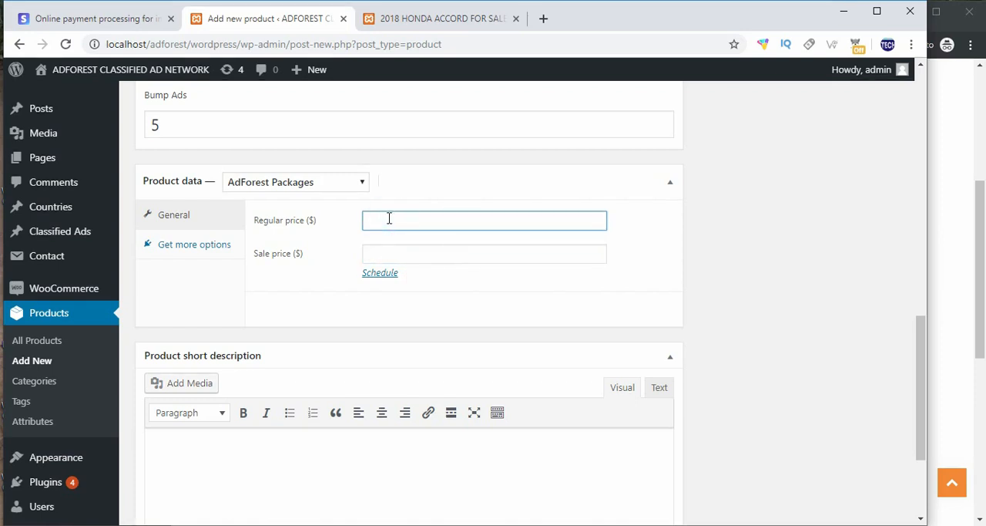
{"action": "left_click", "coordinate": [388, 252]}
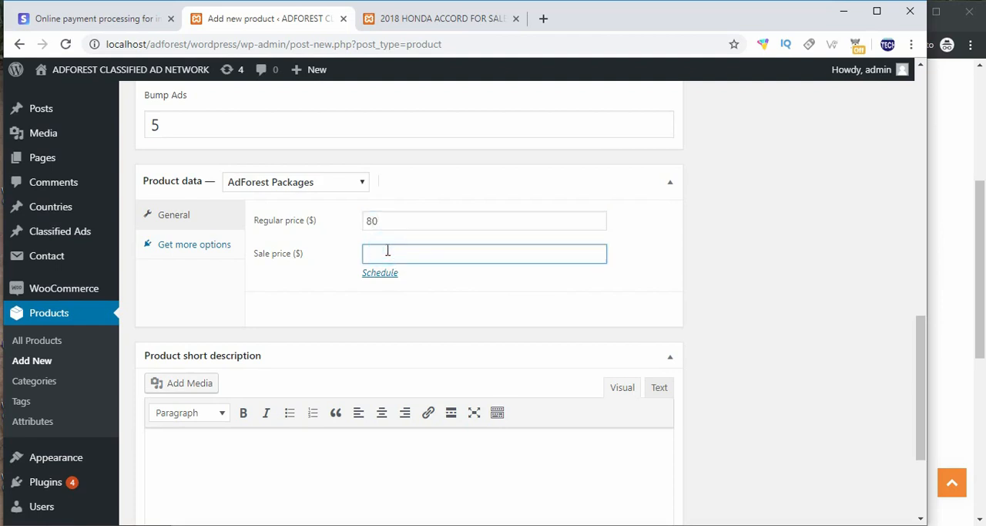
{"action": "type", "text": "50"}
{"action": "left_click", "coordinate": [408, 317]}
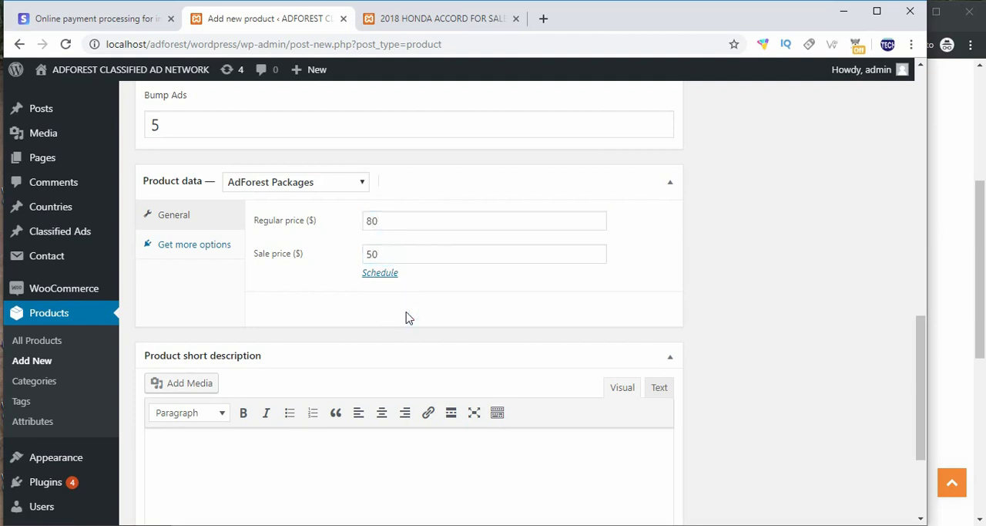
Step: Inspect the sale price scheduling dates and cancel the schedule without entering any dates
{"action": "left_click", "coordinate": [382, 275]}
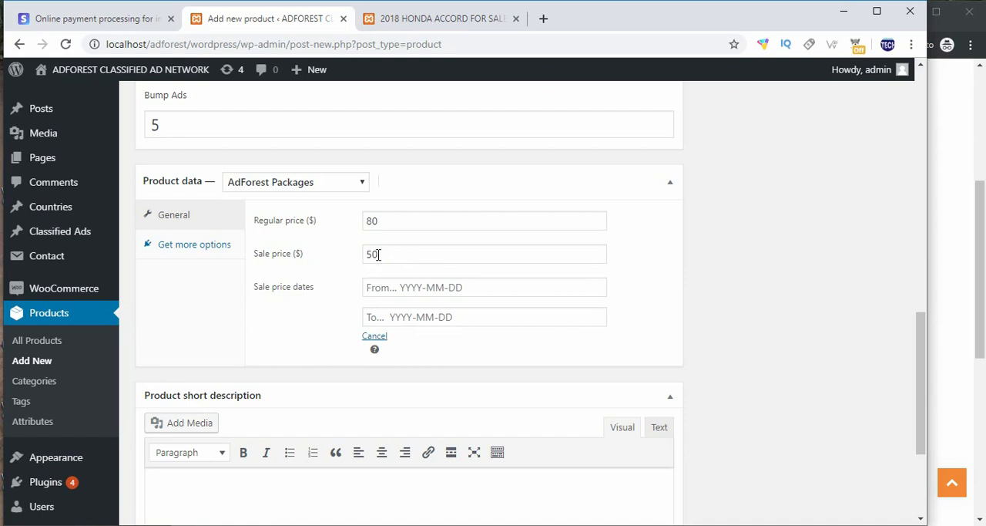
{"action": "left_click_drag", "start_coordinate": [378, 254], "coordinate": [368, 254]}
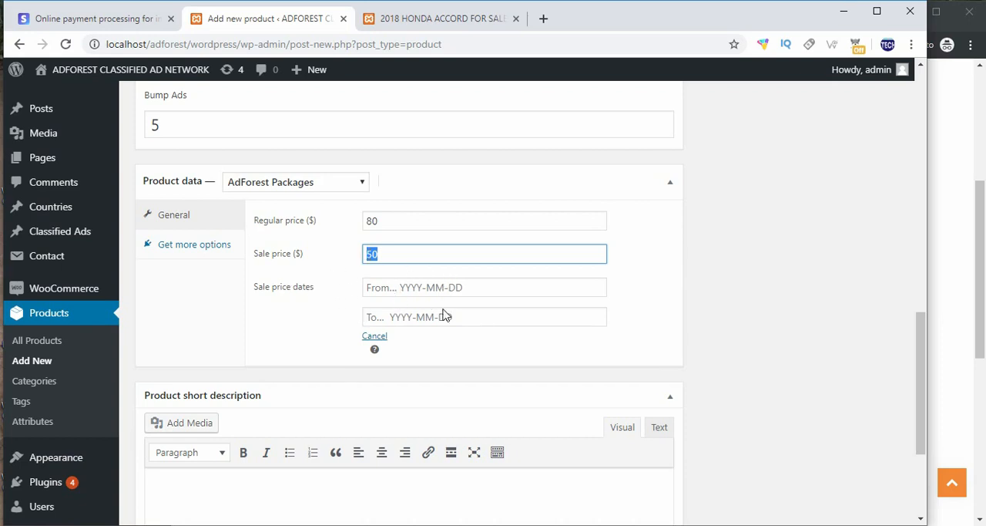
{"action": "left_click", "coordinate": [374, 336]}
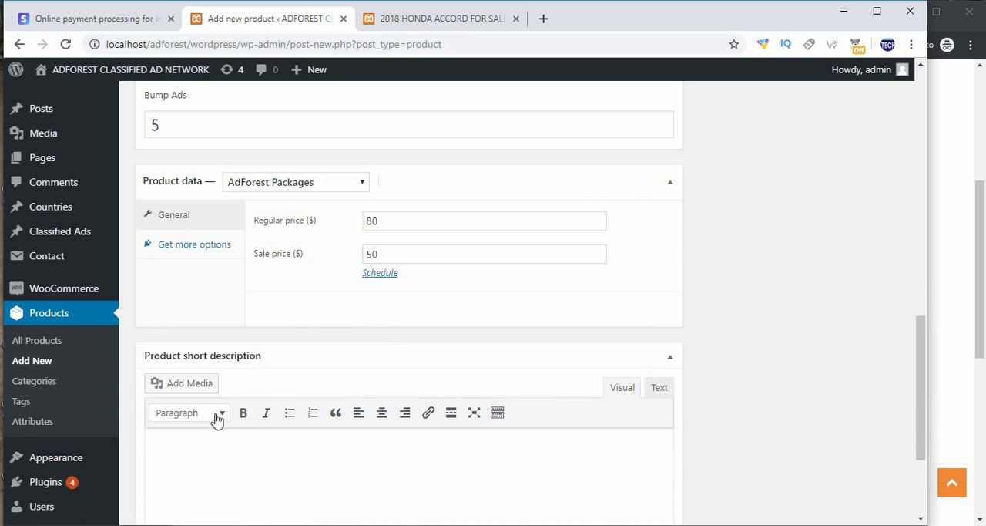
Step: Enter "this is standard" as the product short description
{"action": "left_click", "coordinate": [180, 454]}
{"action": "scroll", "coordinate": [180, 455], "scroll_direction": "down", "scroll_amount": 1}
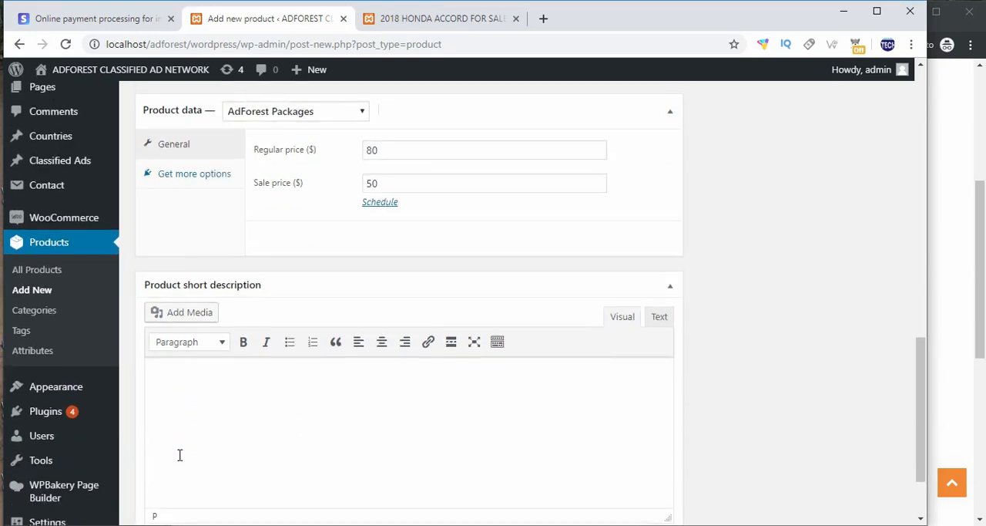
{"action": "type", "text": "t"}
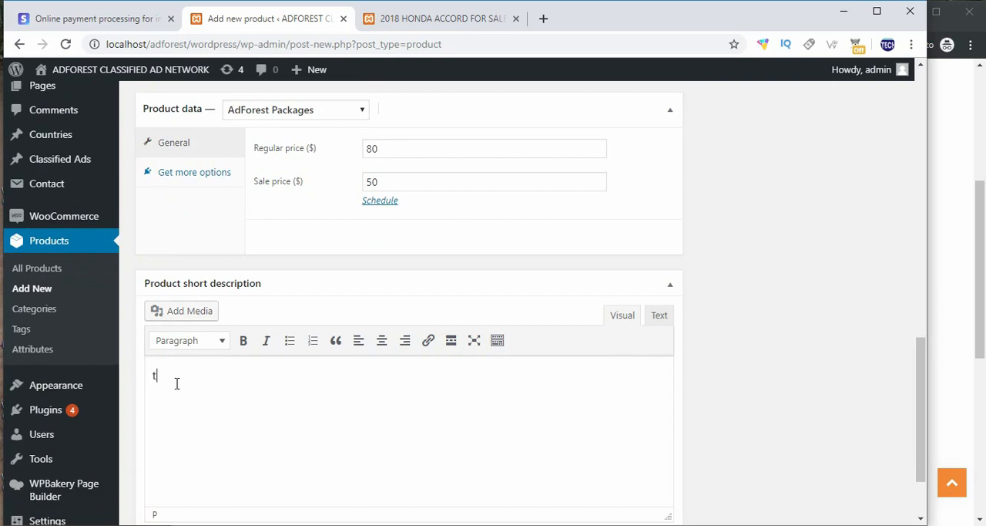
{"action": "type", "text": "his is standard"}
{"action": "scroll", "coordinate": [337, 383], "scroll_direction": "down", "scroll_amount": 1}
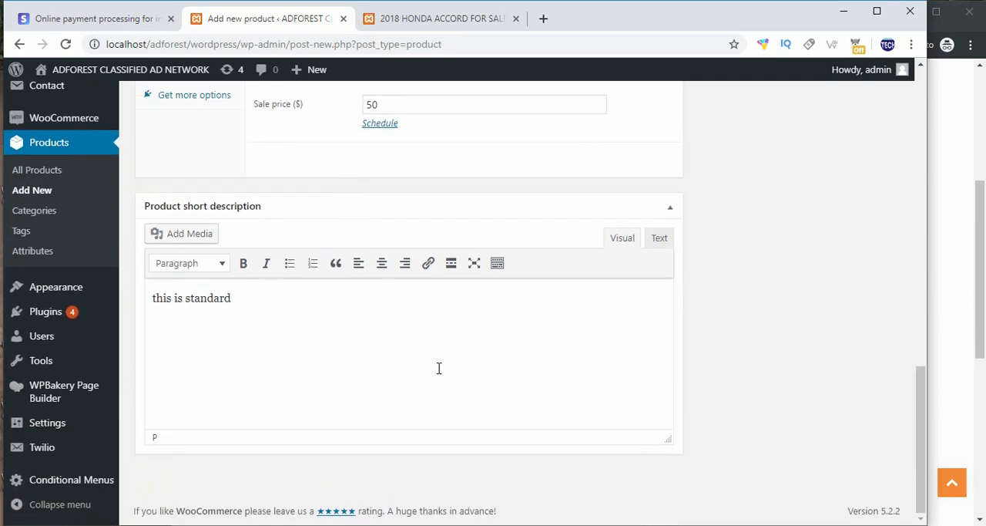
Step: Publish the Standard package product
{"action": "scroll", "coordinate": [539, 393], "scroll_direction": "up", "scroll_amount": 5}
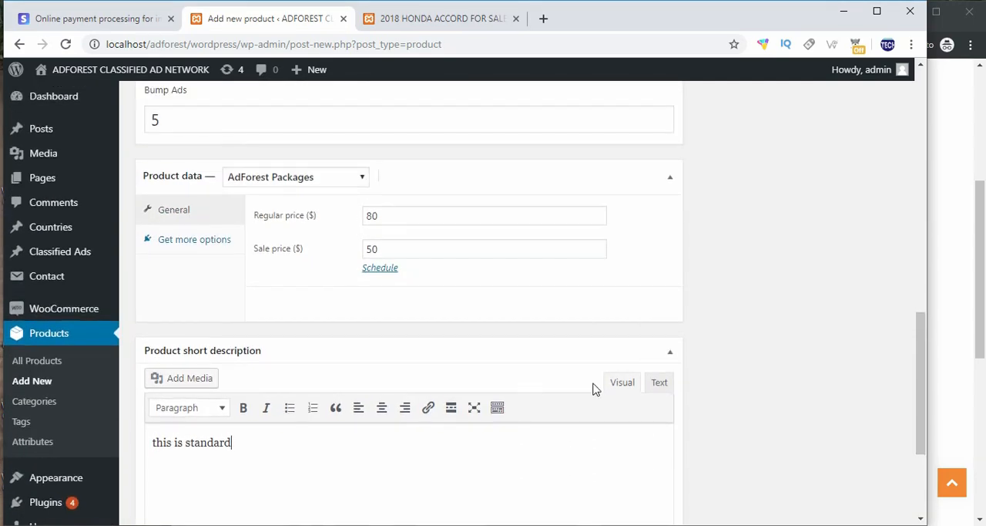
{"action": "scroll", "coordinate": [696, 339], "scroll_direction": "up", "scroll_amount": 5}
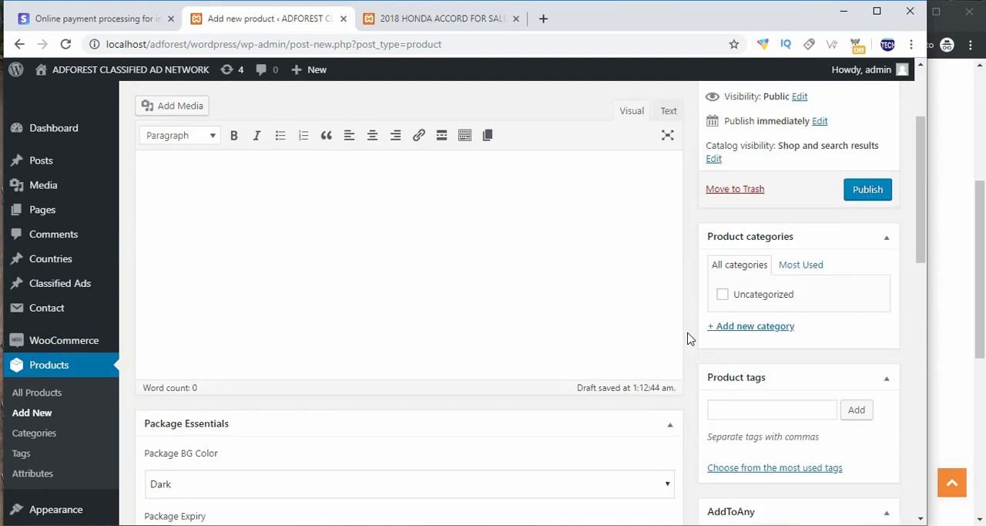
{"action": "left_click", "coordinate": [868, 263]}
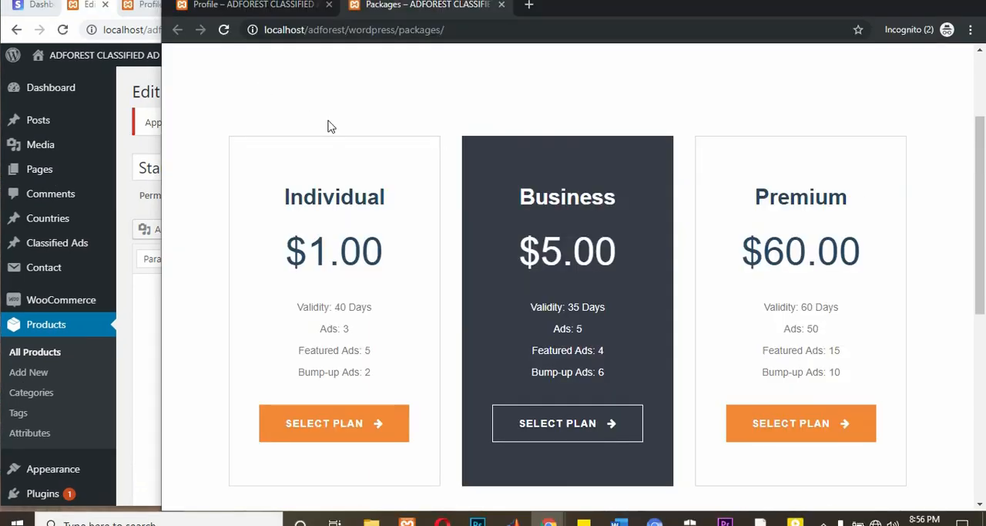
Step: Reload the storefront's Packages page and check whether the Standard plan is listed
{"action": "right_click", "coordinate": [357, 89]}
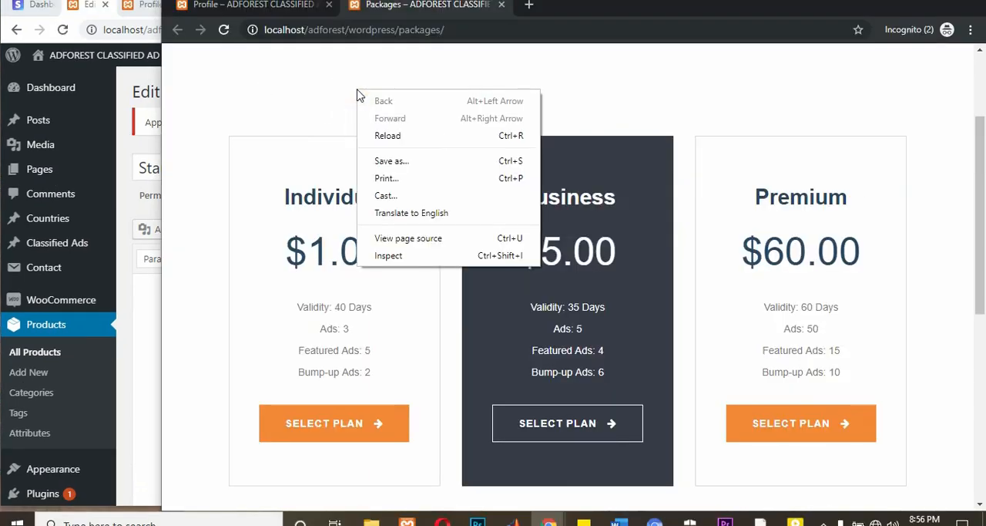
{"action": "left_click", "coordinate": [397, 137]}
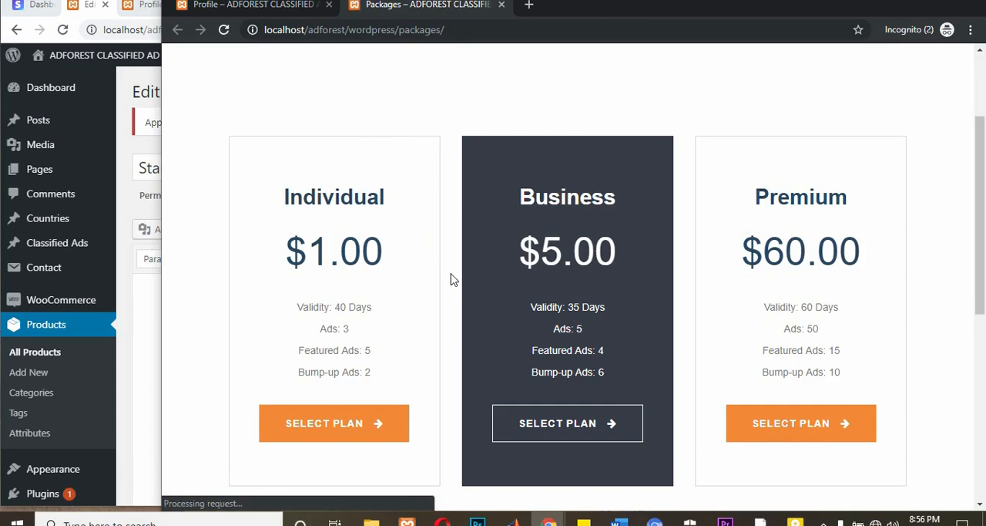
{"action": "scroll", "coordinate": [453, 279], "scroll_direction": "down", "scroll_amount": 4}
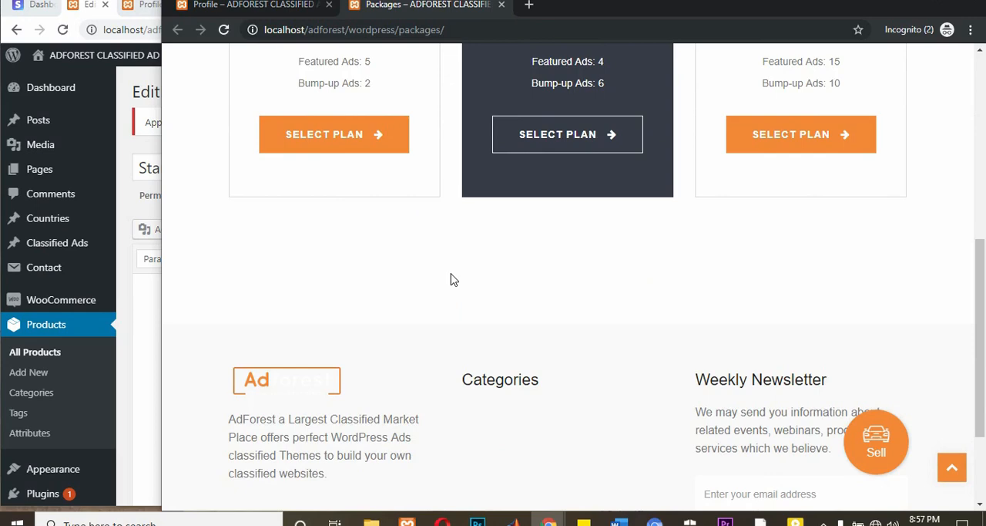
Step: Examine the prices, validity and ad allowances of the plans shown on the storefront's Packages page
{"action": "scroll", "coordinate": [453, 279], "scroll_direction": "up", "scroll_amount": 2}
{"action": "scroll", "coordinate": [453, 278], "scroll_direction": "up", "scroll_amount": 3}
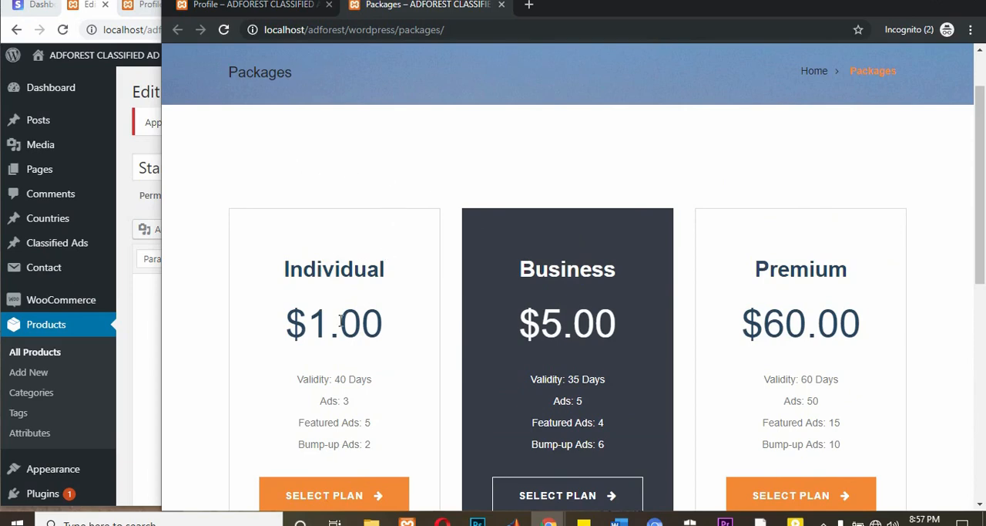
{"action": "scroll", "coordinate": [395, 209], "scroll_direction": "down", "scroll_amount": 1}
{"action": "scroll", "coordinate": [524, 305], "scroll_direction": "up", "scroll_amount": 1}
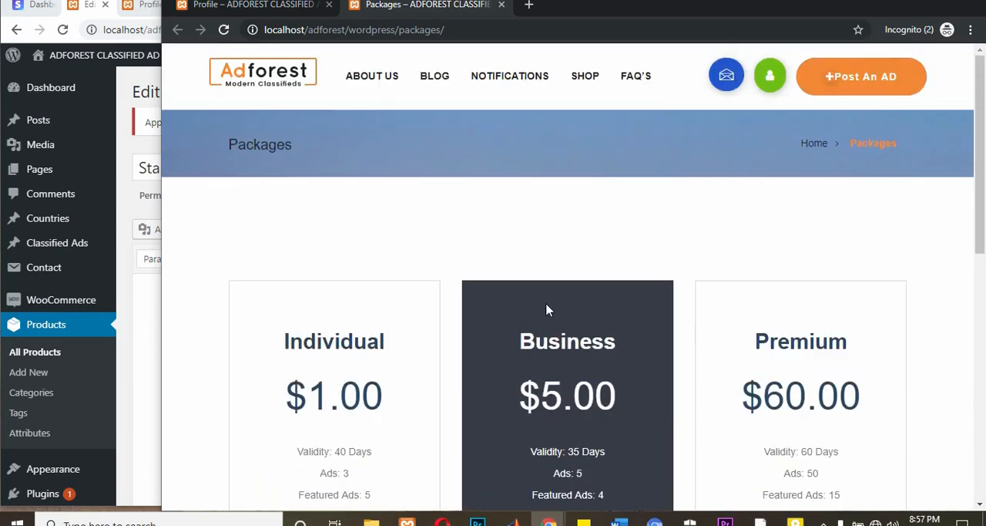
{"action": "scroll", "coordinate": [352, 204], "scroll_direction": "down", "scroll_amount": 1}
{"action": "scroll", "coordinate": [347, 270], "scroll_direction": "down", "scroll_amount": 1}
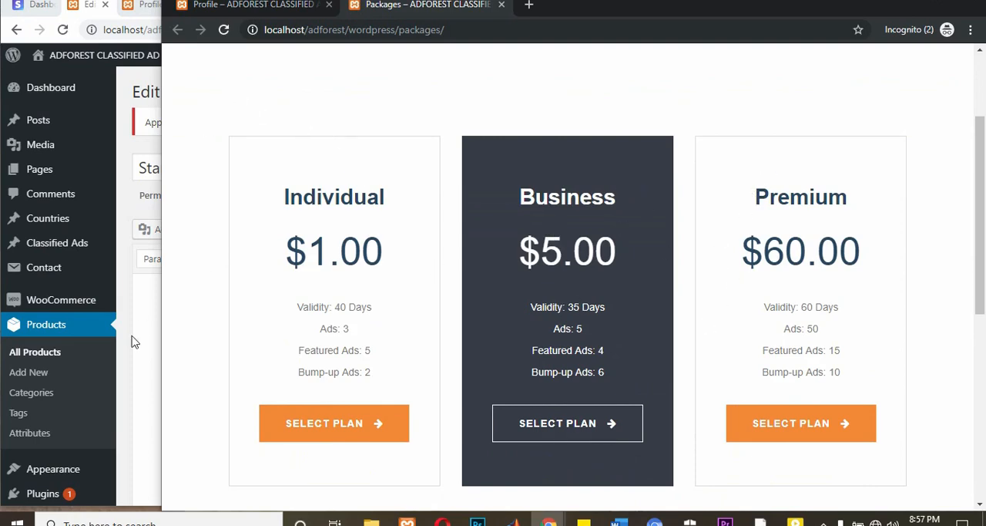
{"action": "scroll", "coordinate": [69, 427], "scroll_direction": "down", "scroll_amount": 3}
{"action": "mouse_move", "coordinate": [67, 419]}
{"action": "mouse_move", "coordinate": [28, 354]}
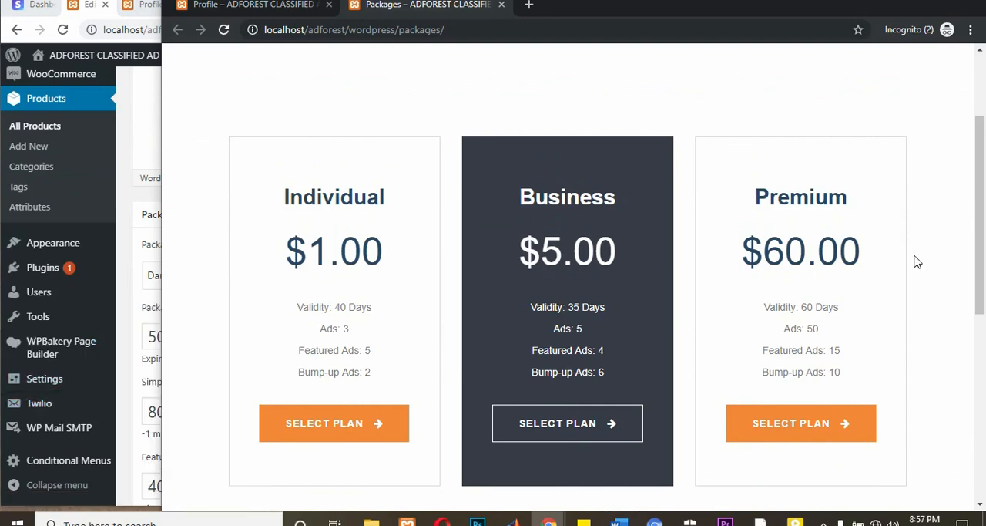
{"action": "scroll", "coordinate": [817, 231], "scroll_direction": "down", "scroll_amount": 2}
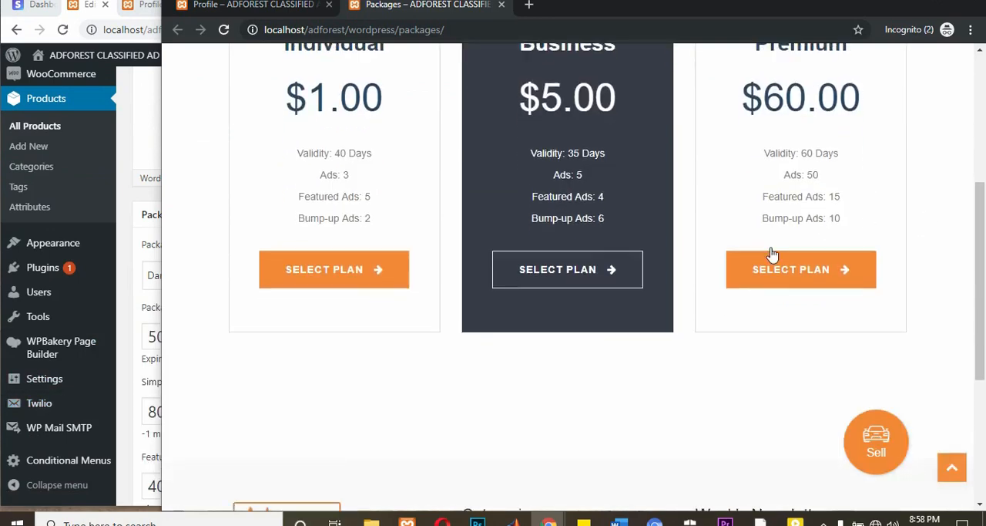
{"action": "scroll", "coordinate": [693, 256], "scroll_direction": "up", "scroll_amount": 1}
{"action": "scroll", "coordinate": [647, 254], "scroll_direction": "up", "scroll_amount": 2}
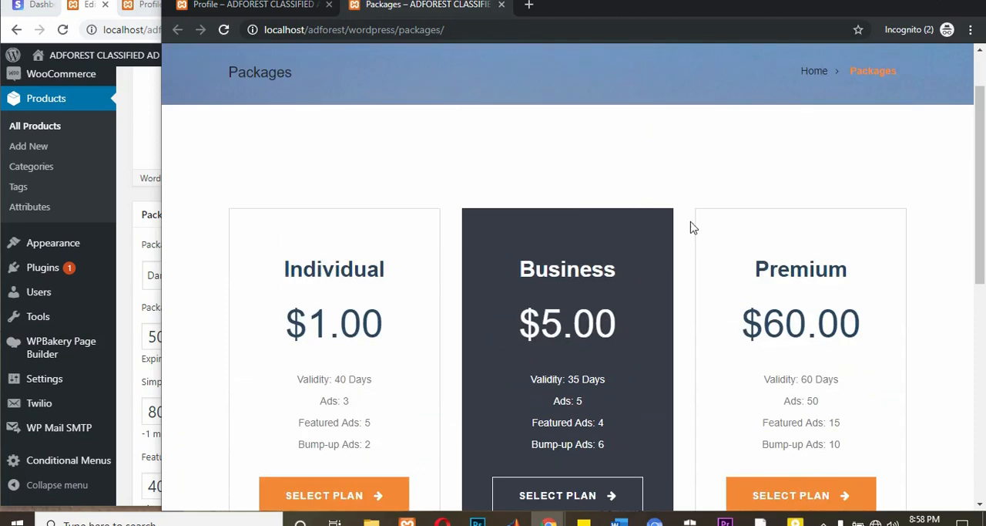
{"action": "scroll", "coordinate": [683, 258], "scroll_direction": "down", "scroll_amount": 1}
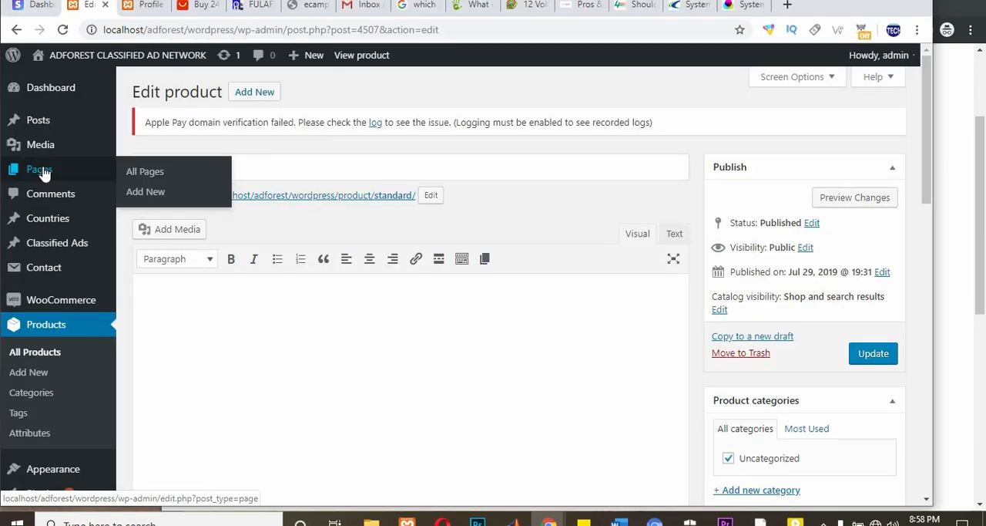
Step: Open the site's page list in a separate tab and edit the Packages page with WPBakery Page Builder
{"action": "right_click", "coordinate": [40, 168]}
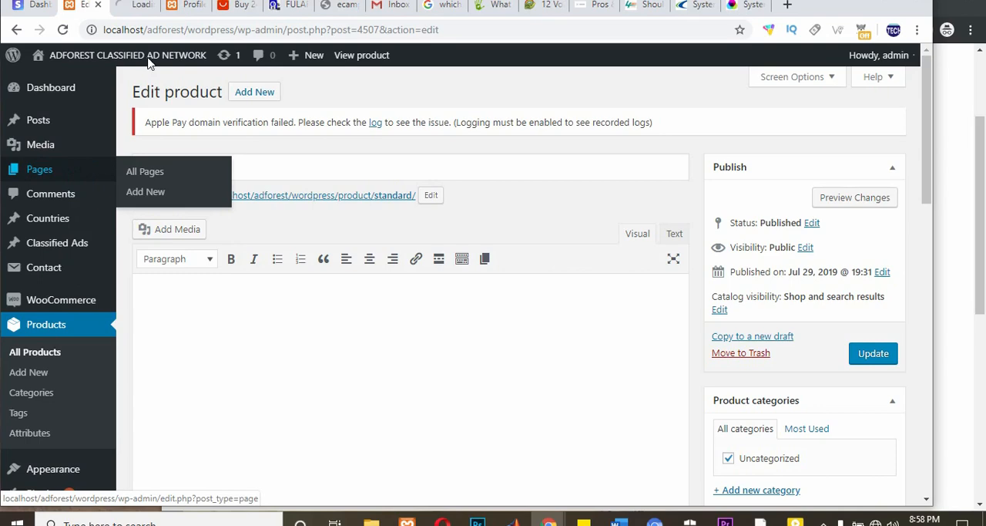
{"action": "left_click", "coordinate": [129, 6]}
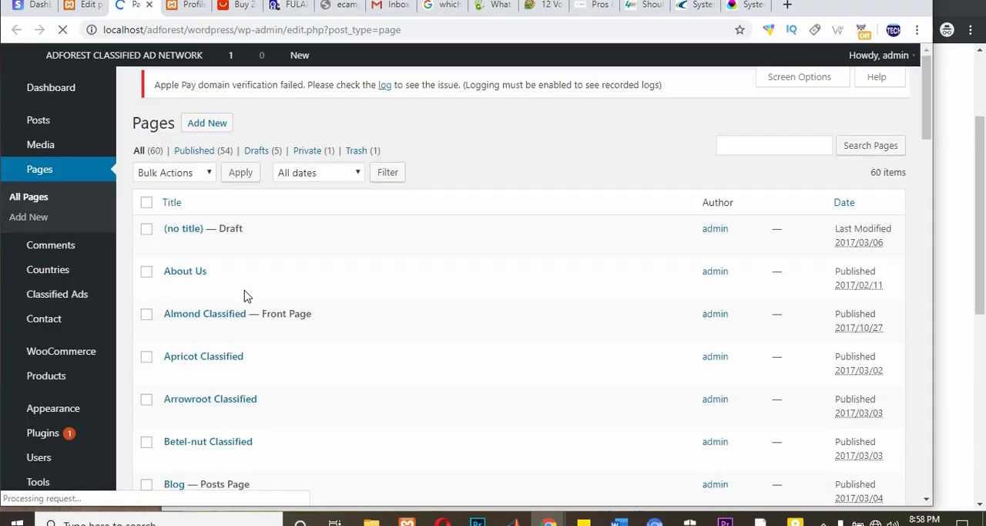
{"action": "scroll", "coordinate": [247, 296], "scroll_direction": "down", "scroll_amount": 17}
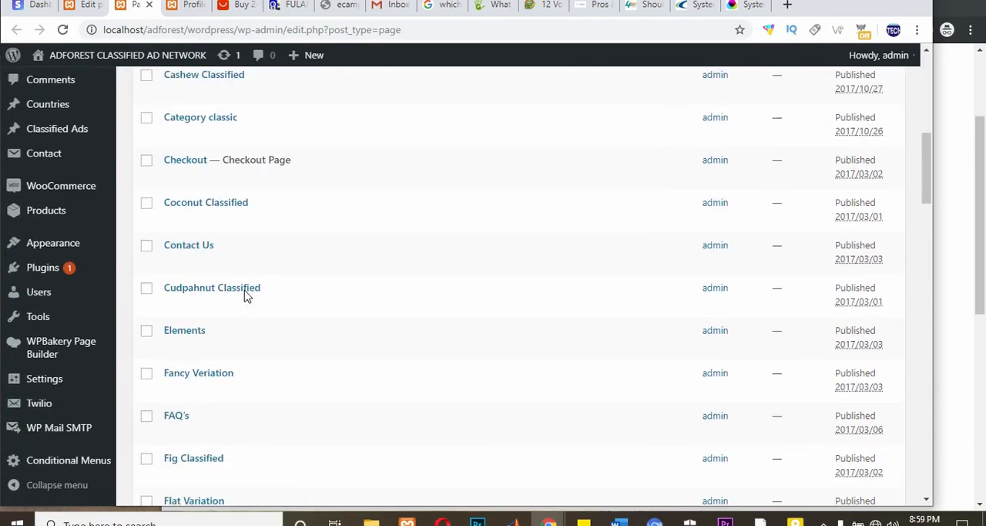
{"action": "scroll", "coordinate": [246, 296], "scroll_direction": "down", "scroll_amount": 14}
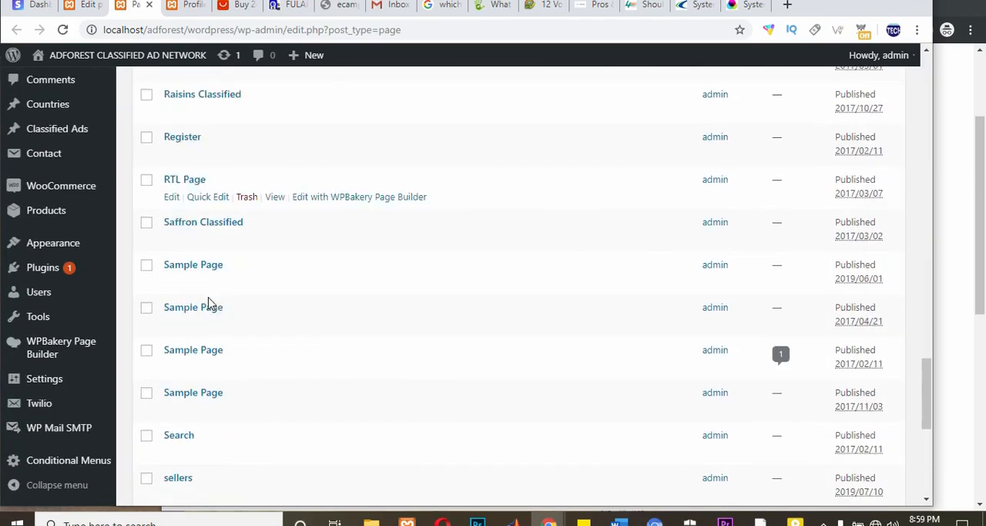
{"action": "scroll", "coordinate": [241, 271], "scroll_direction": "up", "scroll_amount": 13}
{"action": "left_click_drag", "start_coordinate": [220, 265], "coordinate": [165, 264]}
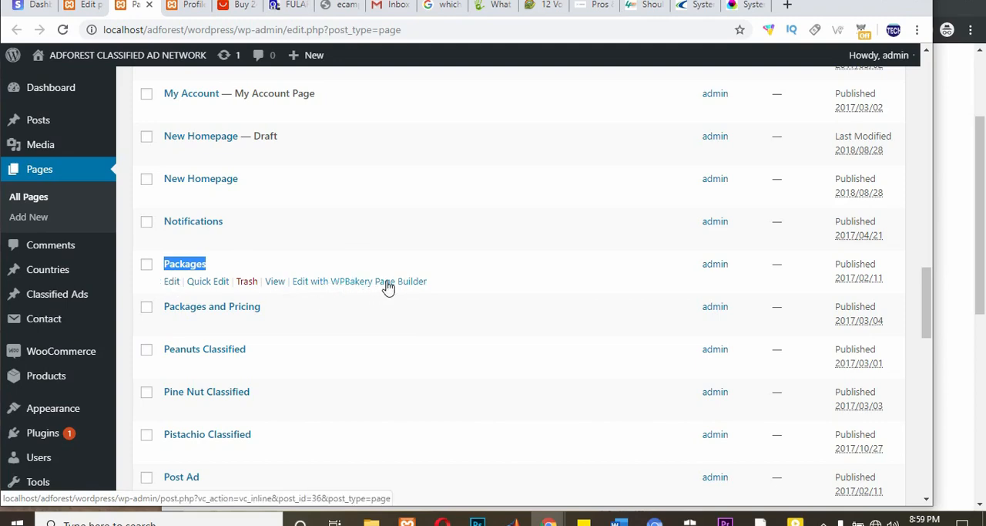
{"action": "left_click", "coordinate": [356, 282]}
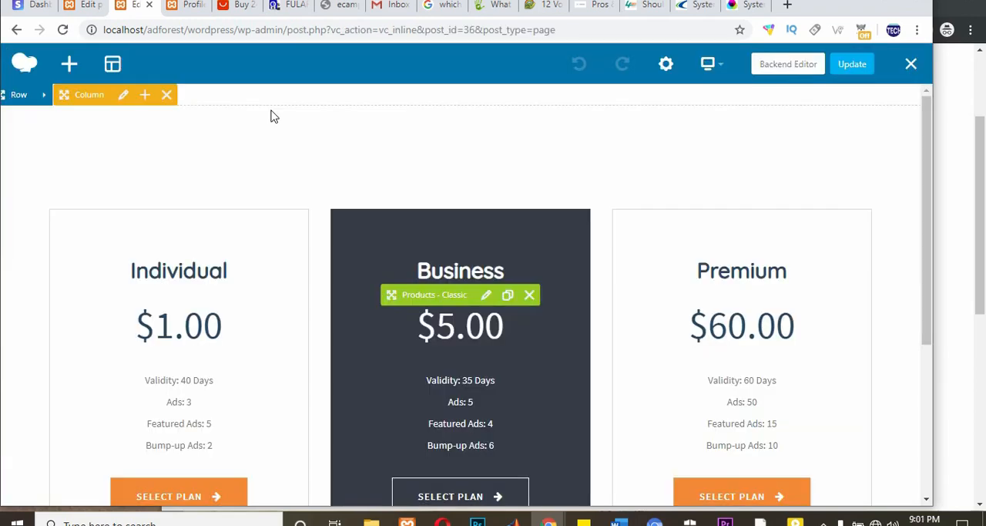
Step: Open the settings of the Products - Classic element that holds the pricing plans
{"action": "scroll", "coordinate": [270, 116], "scroll_direction": "down", "scroll_amount": 1}
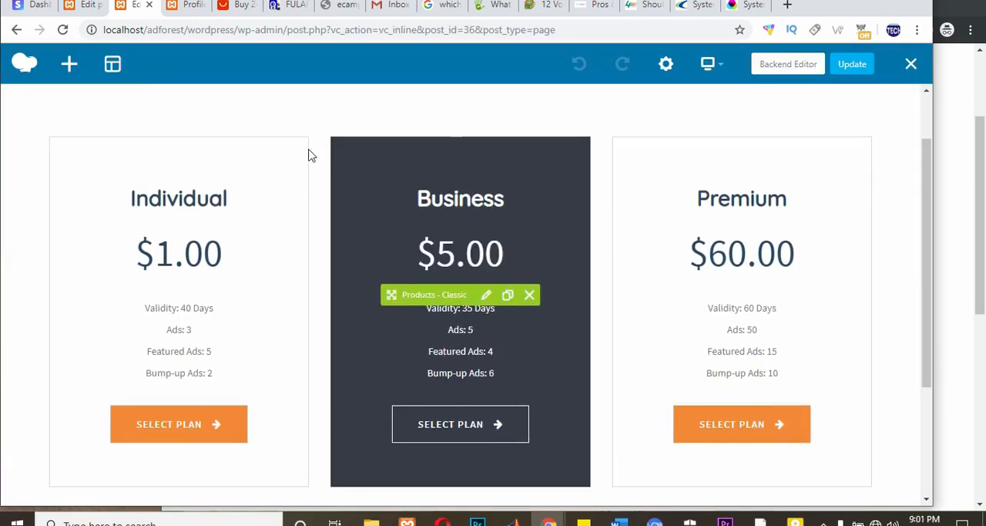
{"action": "scroll", "coordinate": [176, 129], "scroll_direction": "up", "scroll_amount": 1}
{"action": "scroll", "coordinate": [299, 188], "scroll_direction": "down", "scroll_amount": 2}
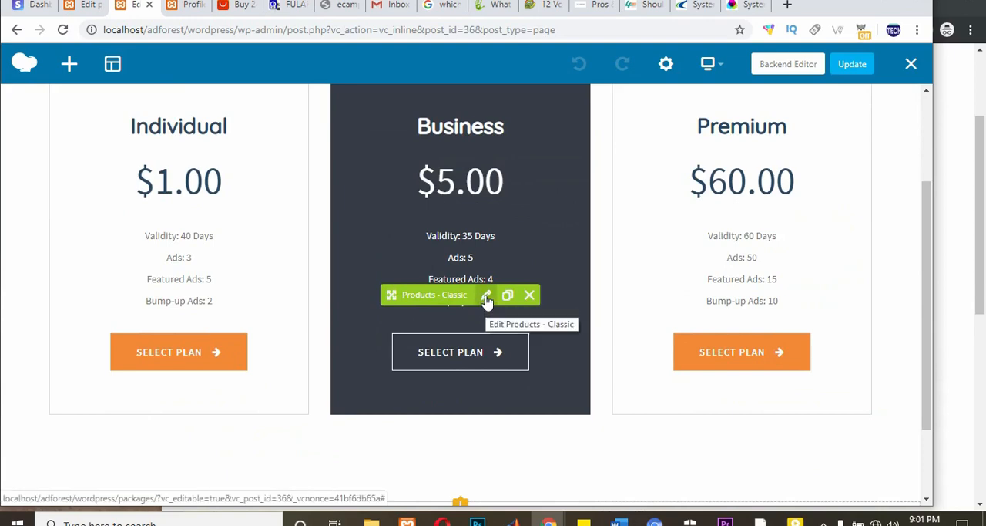
{"action": "scroll", "coordinate": [488, 297], "scroll_direction": "up", "scroll_amount": 2}
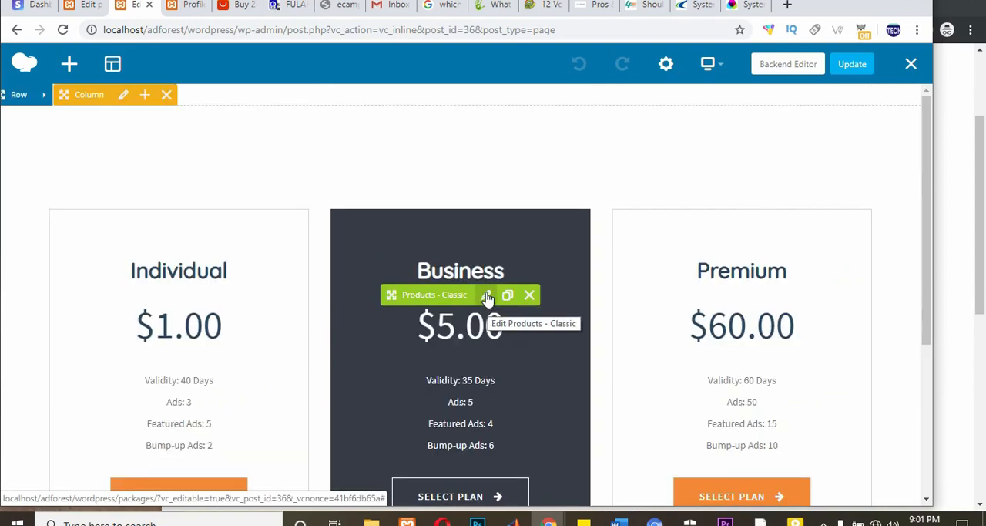
{"action": "left_click", "coordinate": [487, 299]}
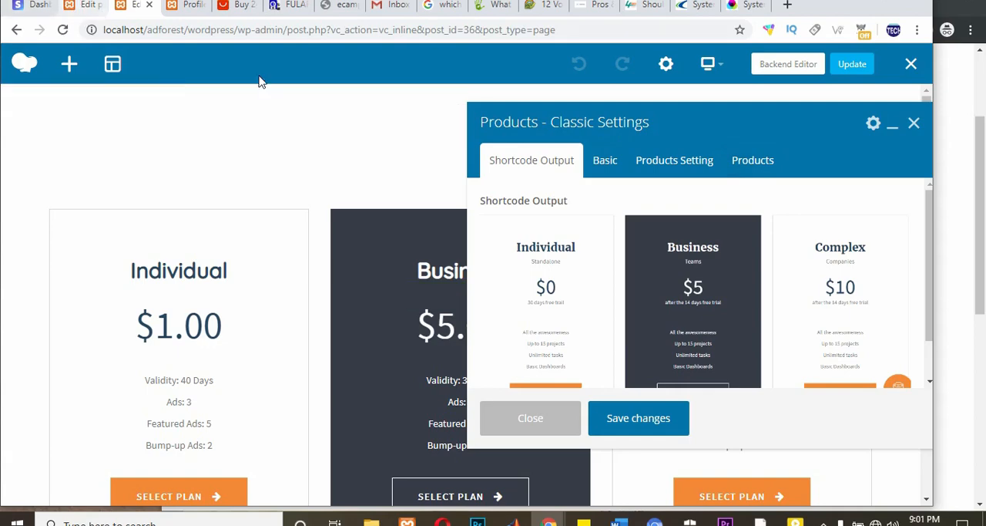
Step: Review the WooCommerce product list and locate the Standard, Business, Individual and Premium package products
{"action": "left_click", "coordinate": [85, 7]}
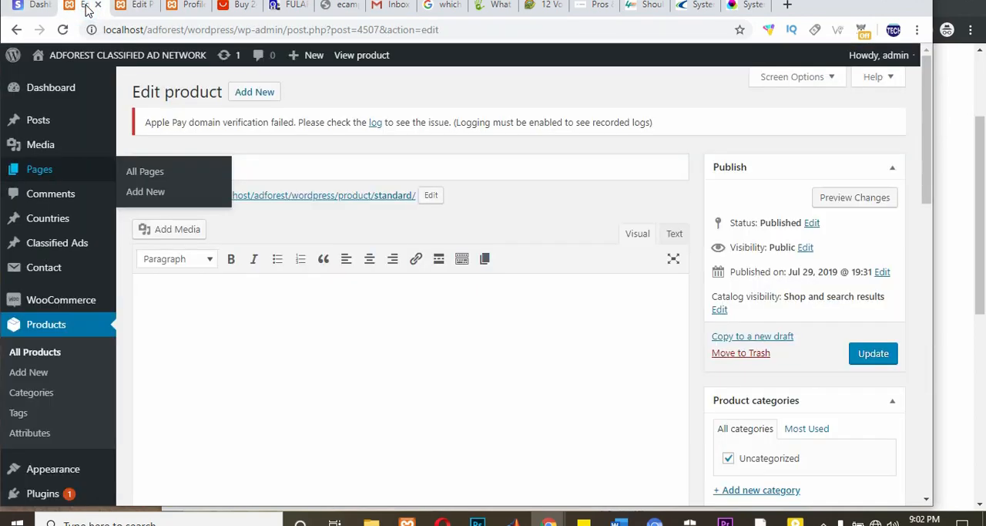
{"action": "left_click", "coordinate": [35, 356]}
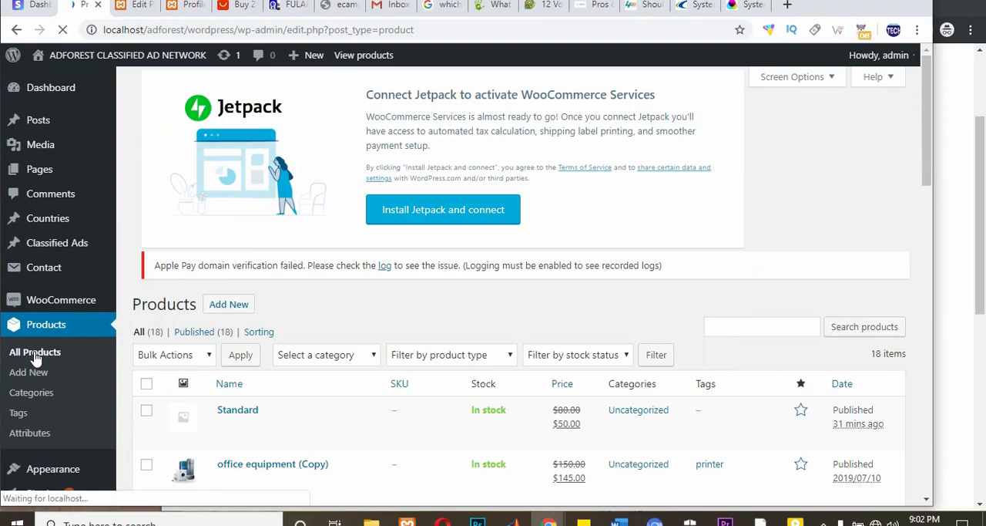
{"action": "scroll", "coordinate": [42, 357], "scroll_direction": "down", "scroll_amount": 2}
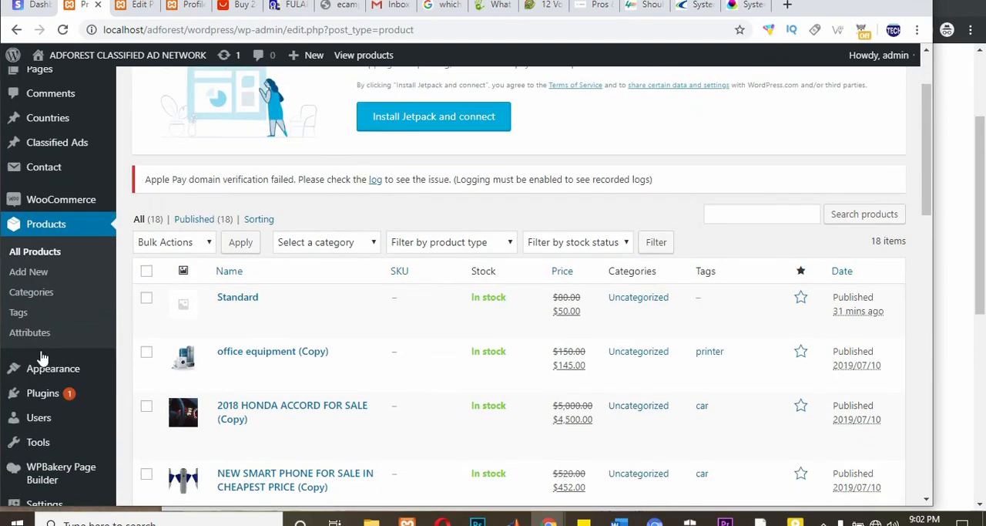
{"action": "scroll", "coordinate": [43, 357], "scroll_direction": "down", "scroll_amount": 1}
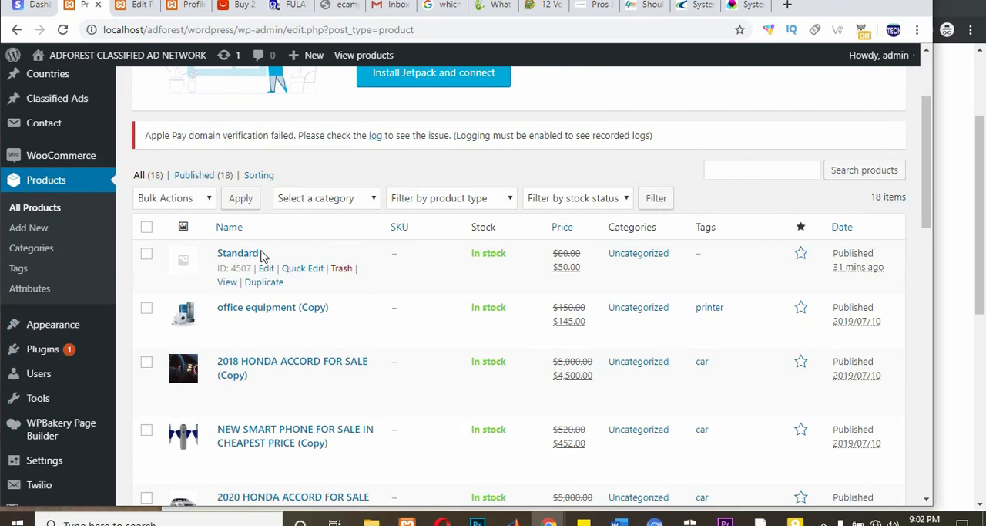
{"action": "left_click_drag", "start_coordinate": [262, 254], "coordinate": [214, 259]}
{"action": "scroll", "coordinate": [223, 300], "scroll_direction": "down", "scroll_amount": 7}
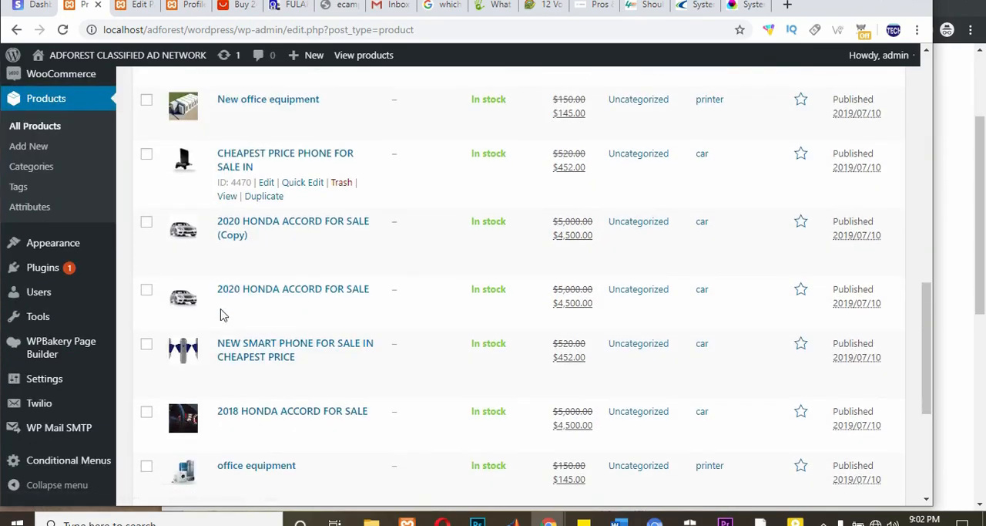
{"action": "scroll", "coordinate": [224, 315], "scroll_direction": "down", "scroll_amount": 4}
{"action": "left_click_drag", "start_coordinate": [265, 348], "coordinate": [204, 349]}
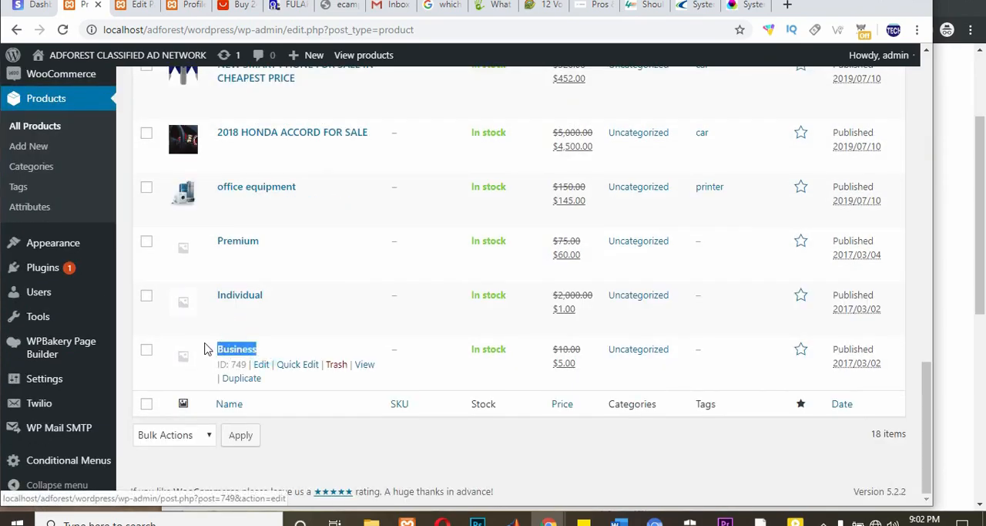
{"action": "left_click_drag", "start_coordinate": [267, 294], "coordinate": [214, 295]}
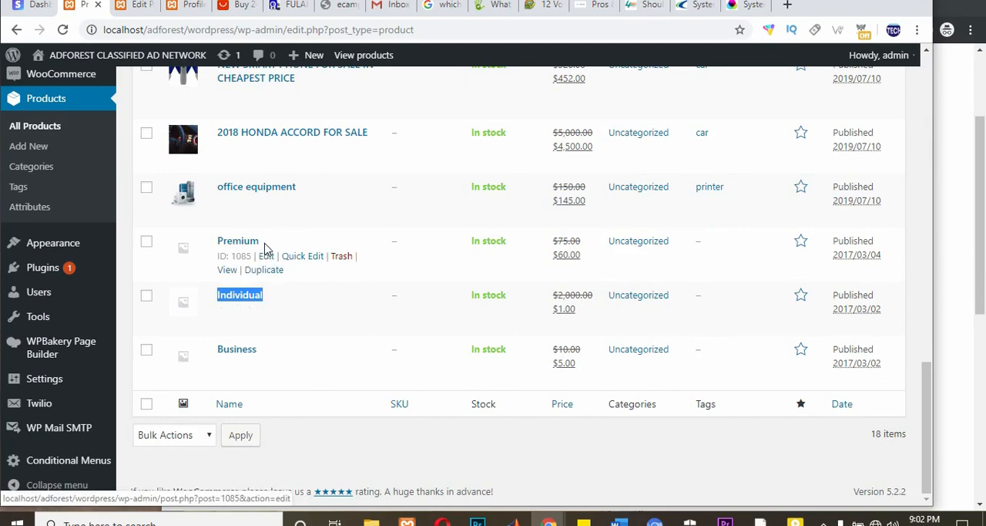
{"action": "left_click_drag", "start_coordinate": [265, 245], "coordinate": [216, 245]}
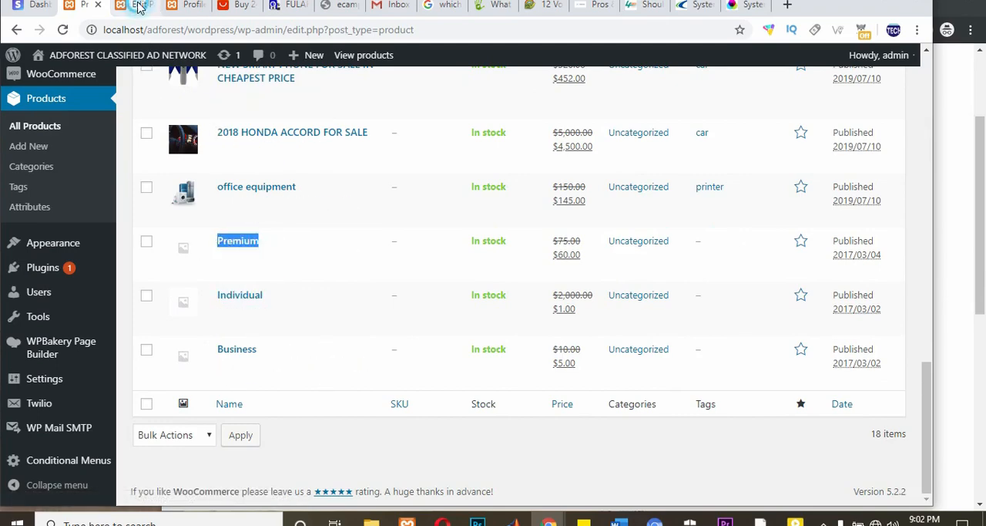
Step: Return to the Packages page editor and set the Products - Classic element's column layout to 4 Col
{"action": "left_click", "coordinate": [139, 11]}
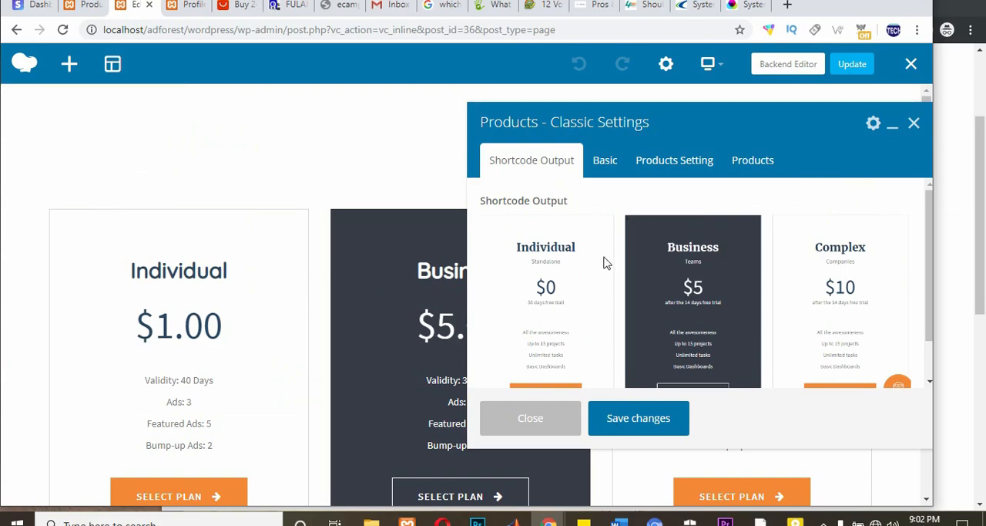
{"action": "left_click", "coordinate": [598, 167]}
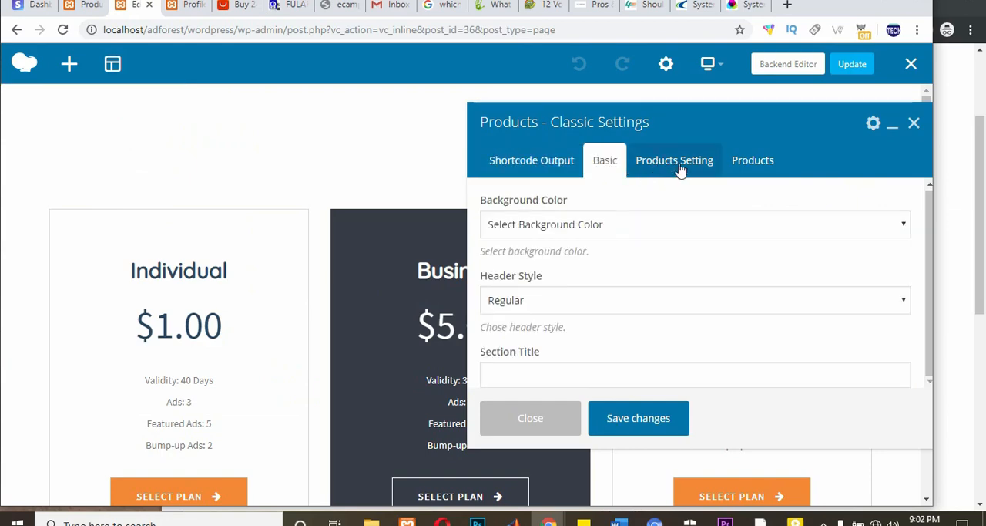
{"action": "left_click", "coordinate": [683, 166]}
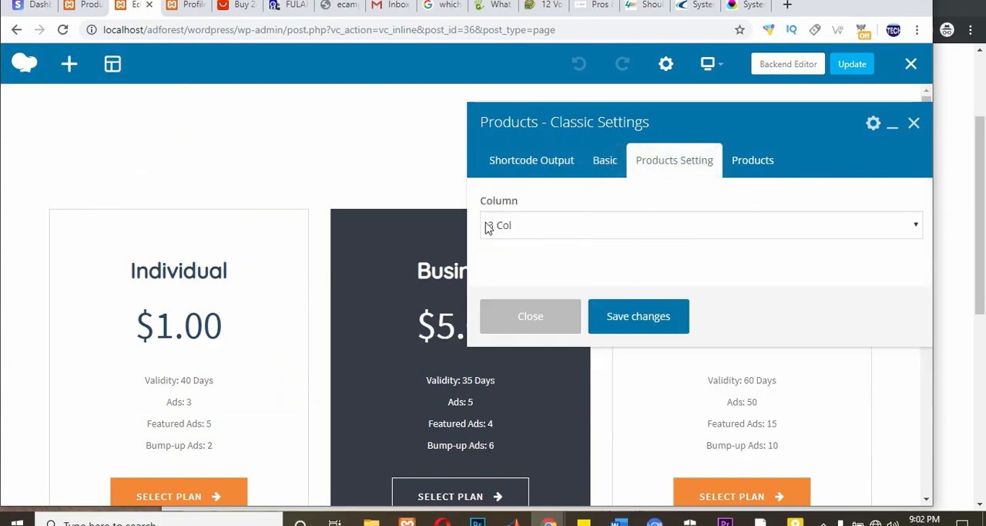
{"action": "left_click", "coordinate": [537, 230]}
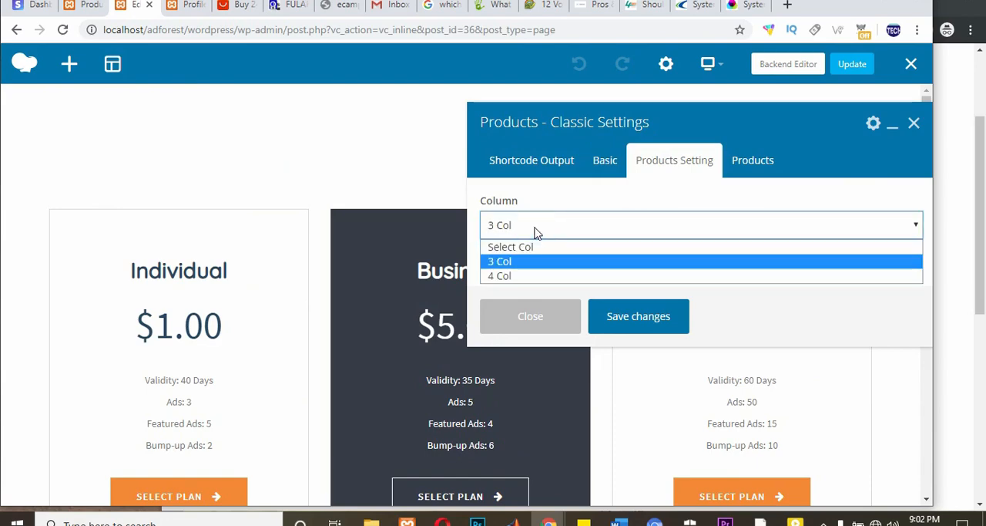
{"action": "left_click", "coordinate": [510, 277]}
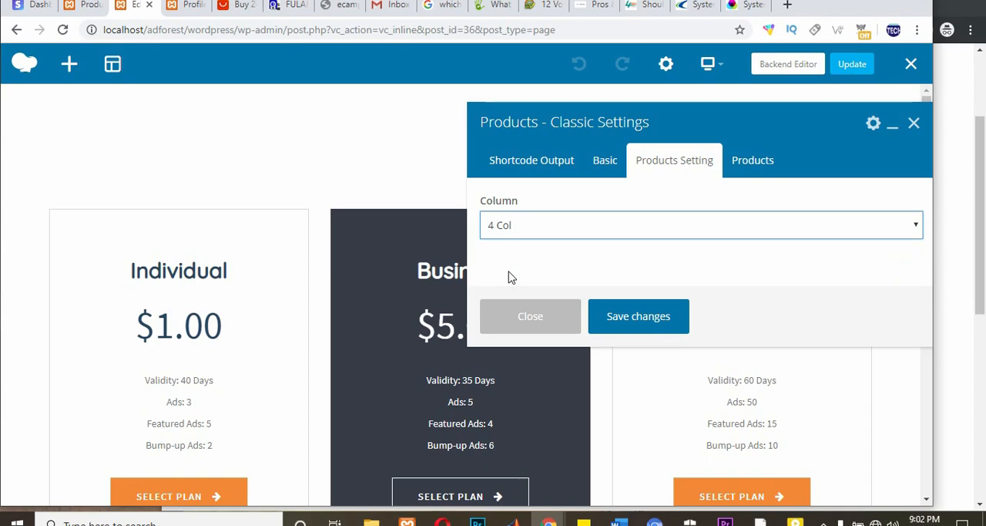
Step: Delete the unassigned product entry between Business and Premium from the Products - Classic element
{"action": "left_click", "coordinate": [747, 166]}
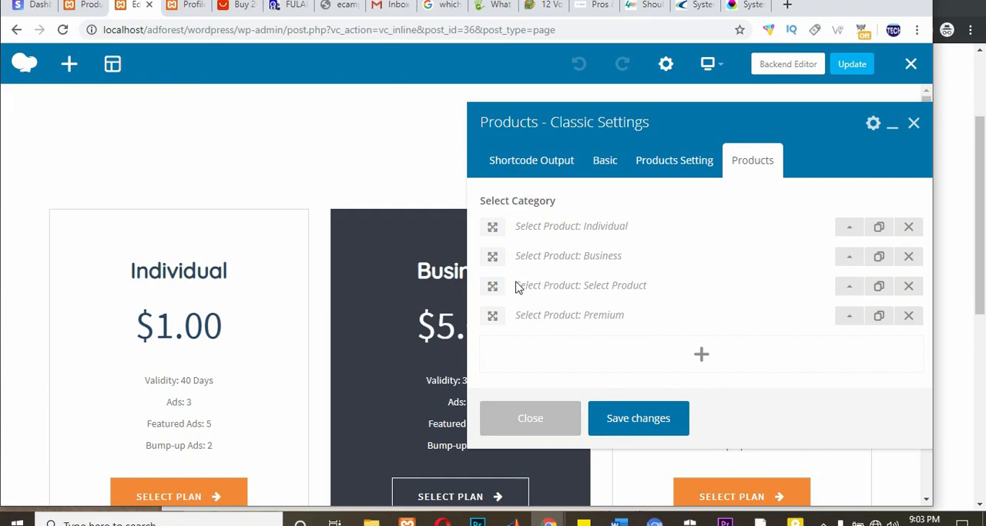
{"action": "left_click", "coordinate": [910, 287]}
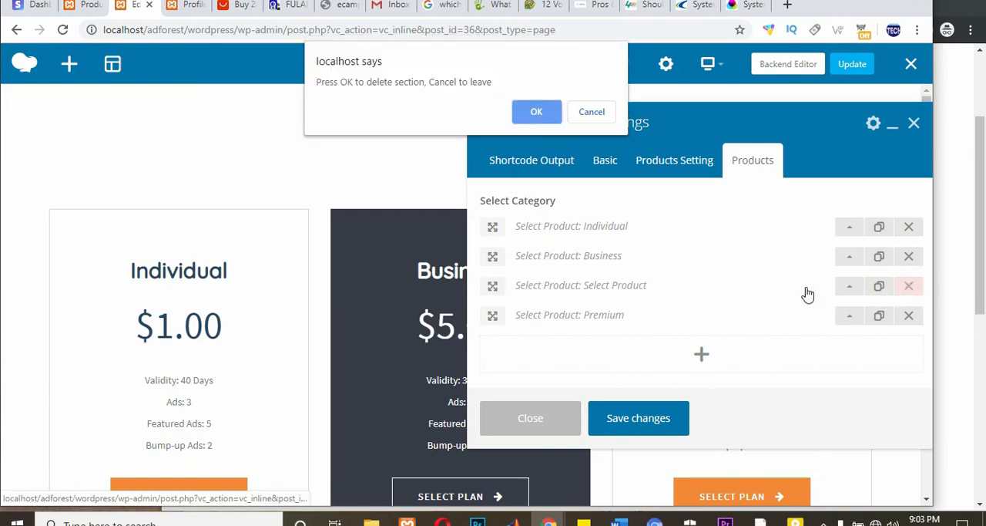
{"action": "left_click", "coordinate": [528, 109]}
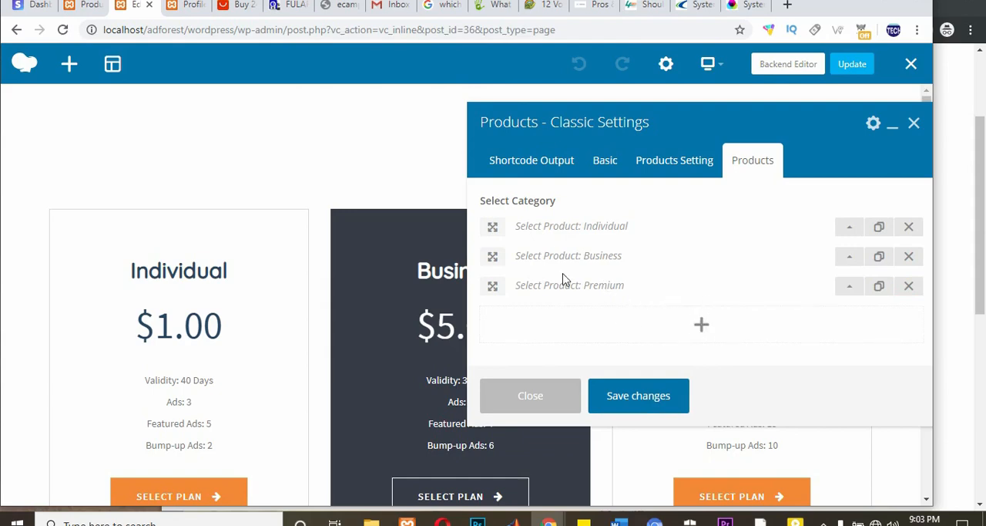
Step: Add a product entry set to Standard to the Products - Classic element, save its settings, and update the page
{"action": "left_click", "coordinate": [697, 328]}
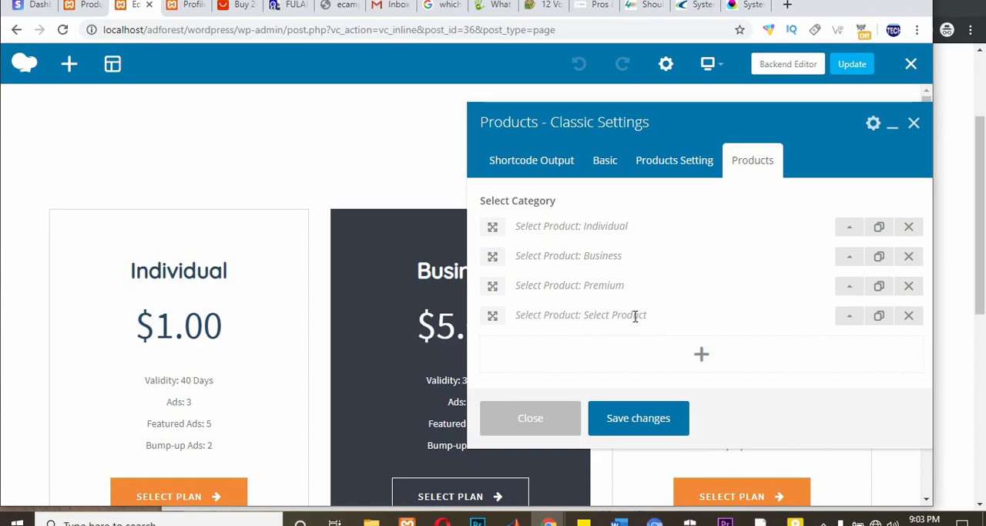
{"action": "left_click", "coordinate": [847, 319]}
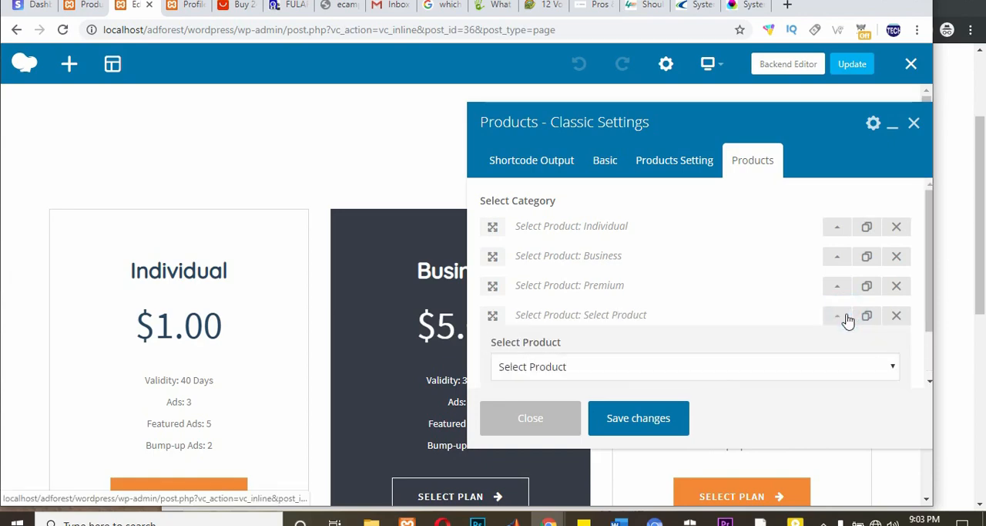
{"action": "left_click", "coordinate": [551, 367]}
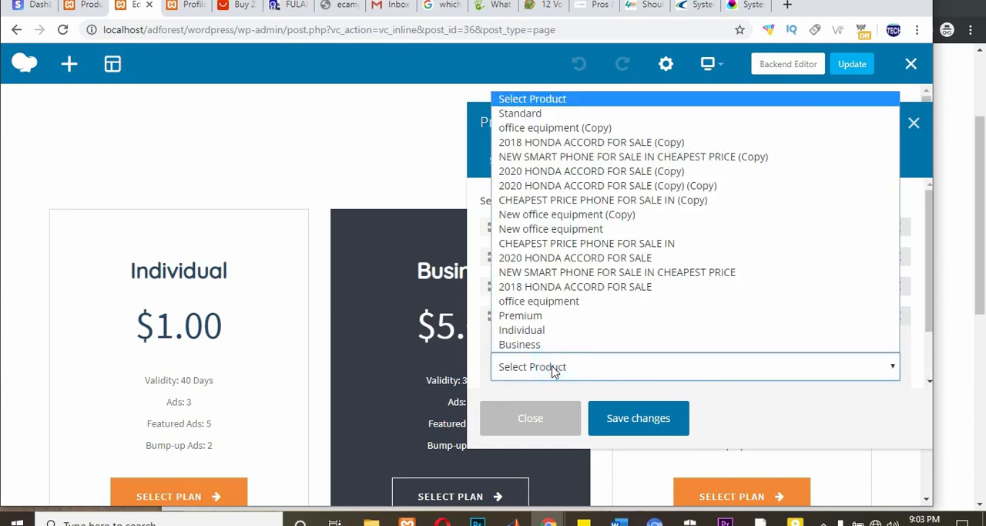
{"action": "left_click", "coordinate": [540, 114]}
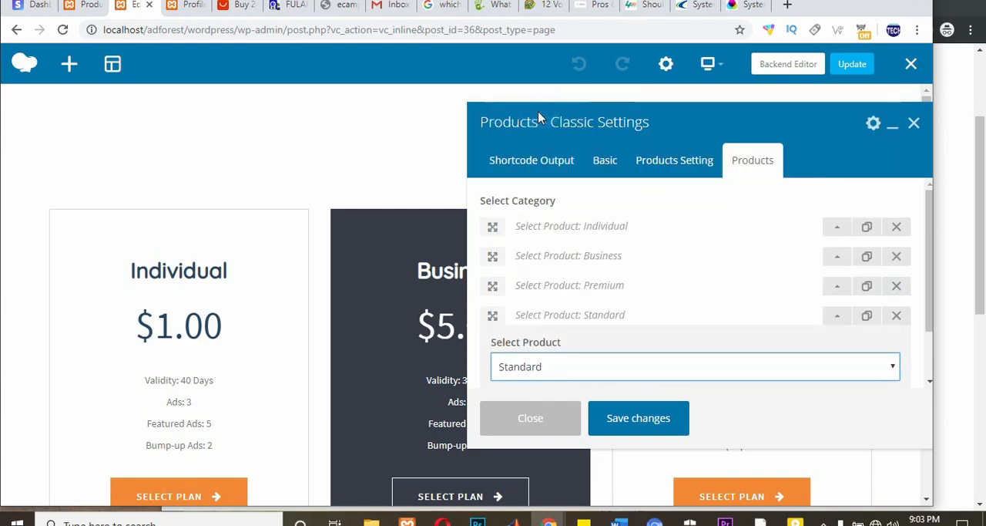
{"action": "left_click", "coordinate": [631, 417]}
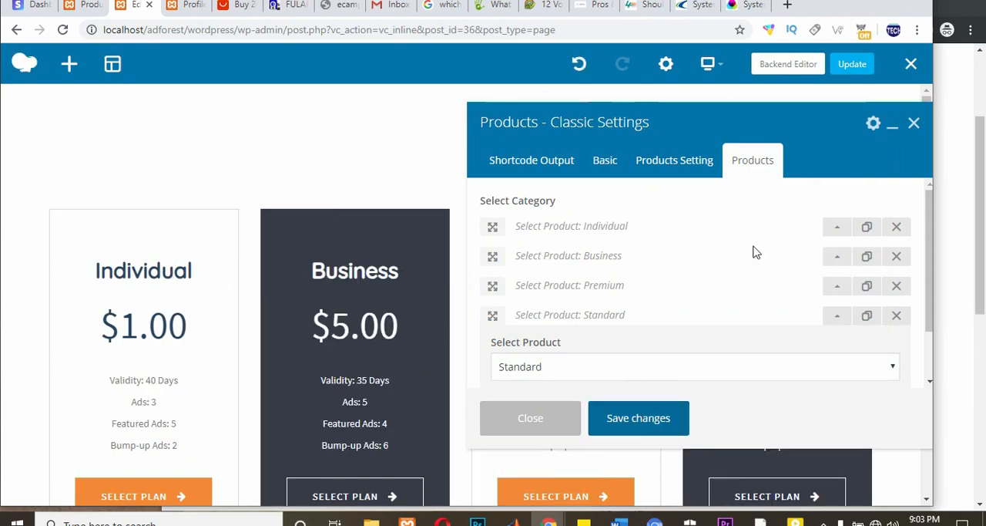
{"action": "left_click", "coordinate": [913, 124]}
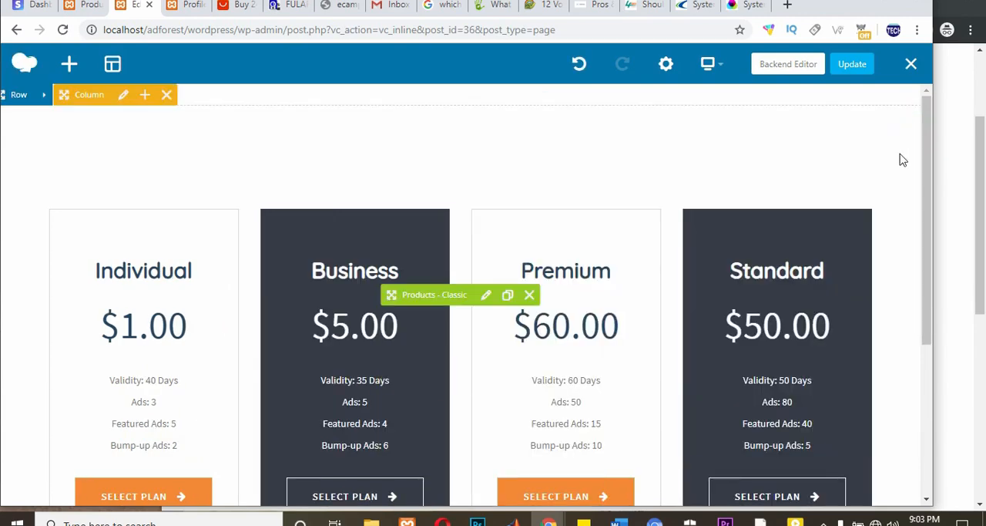
{"action": "left_click", "coordinate": [844, 66]}
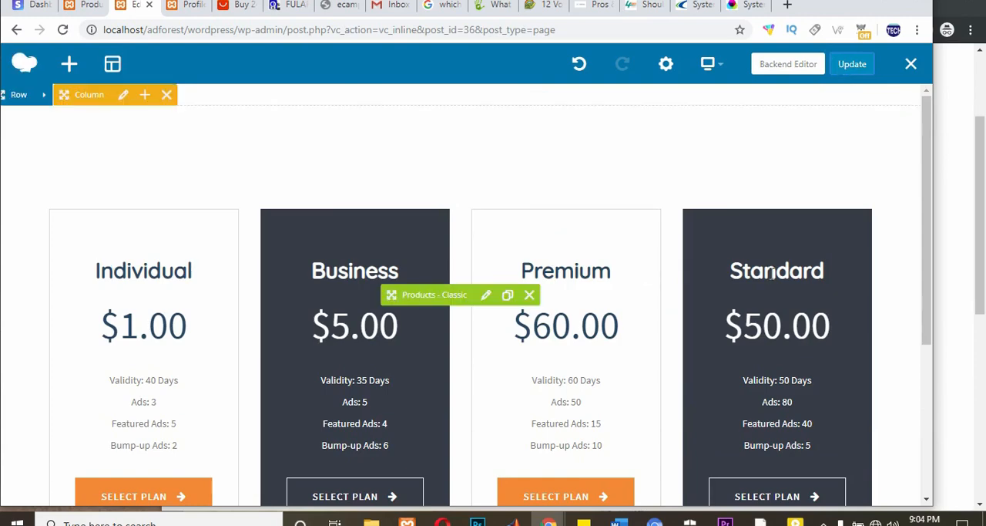
Step: Reorder the Products - Classic entries so Premium comes after Standard, save the settings, and update the page
{"action": "scroll", "coordinate": [249, 294], "scroll_direction": "down", "scroll_amount": 1}
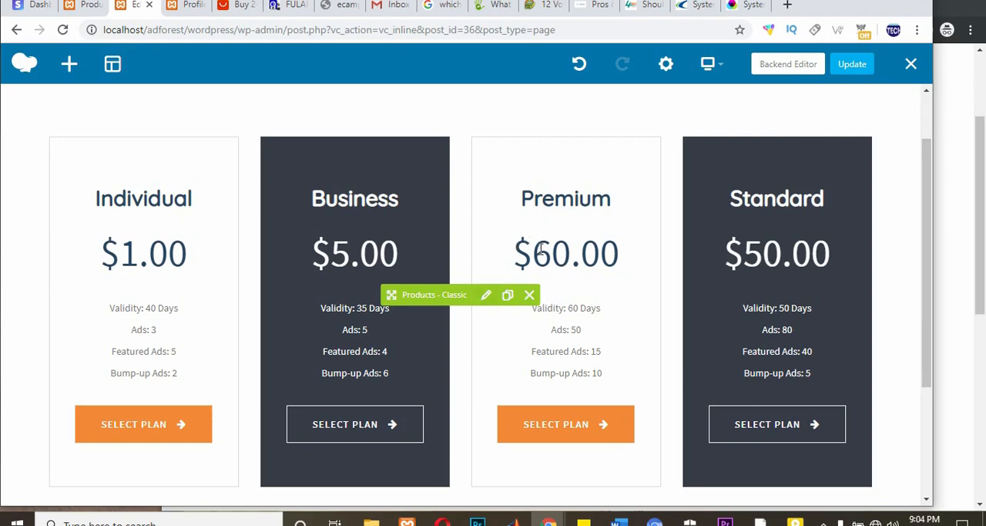
{"action": "left_click", "coordinate": [487, 297]}
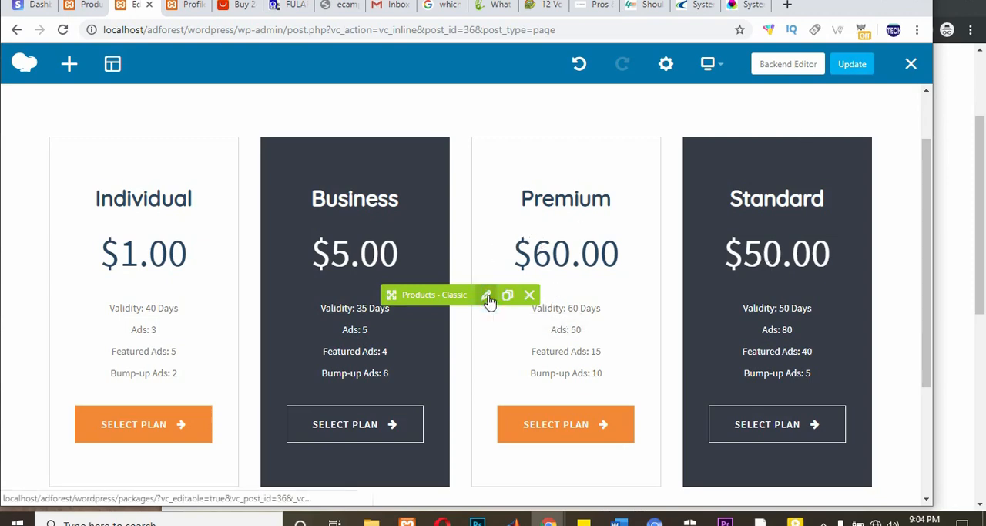
{"action": "left_click", "coordinate": [754, 161]}
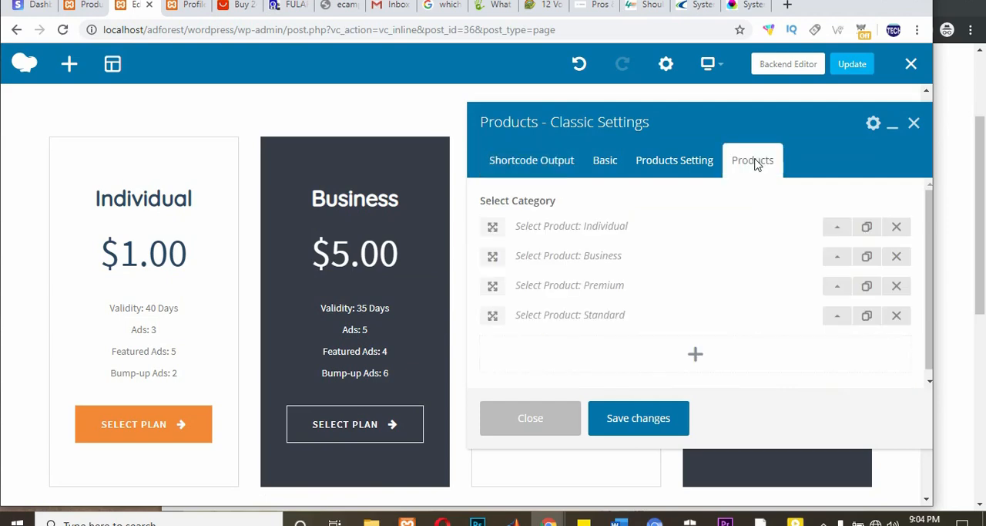
{"action": "left_click", "coordinate": [494, 284]}
{"action": "left_click_drag", "start_coordinate": [495, 284], "coordinate": [496, 316]}
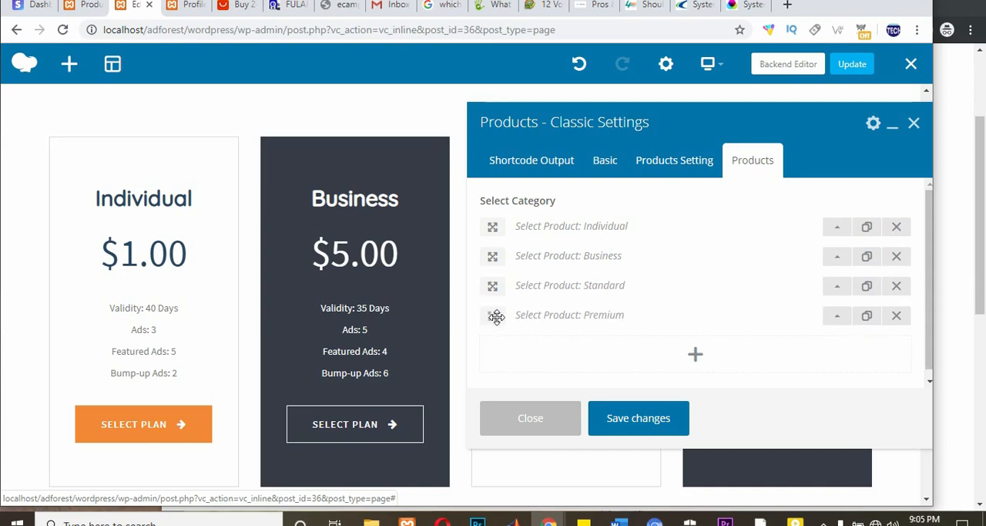
{"action": "left_click", "coordinate": [638, 418]}
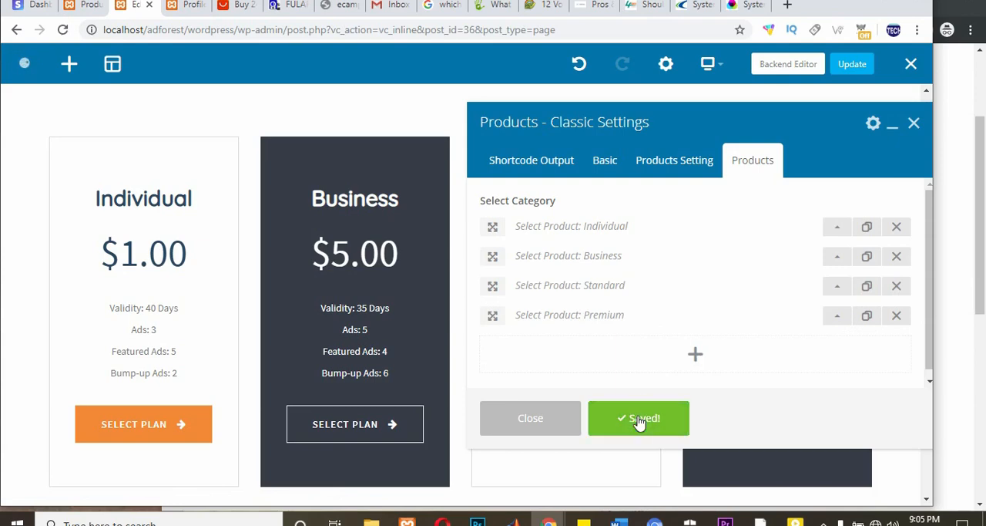
{"action": "left_click", "coordinate": [914, 124]}
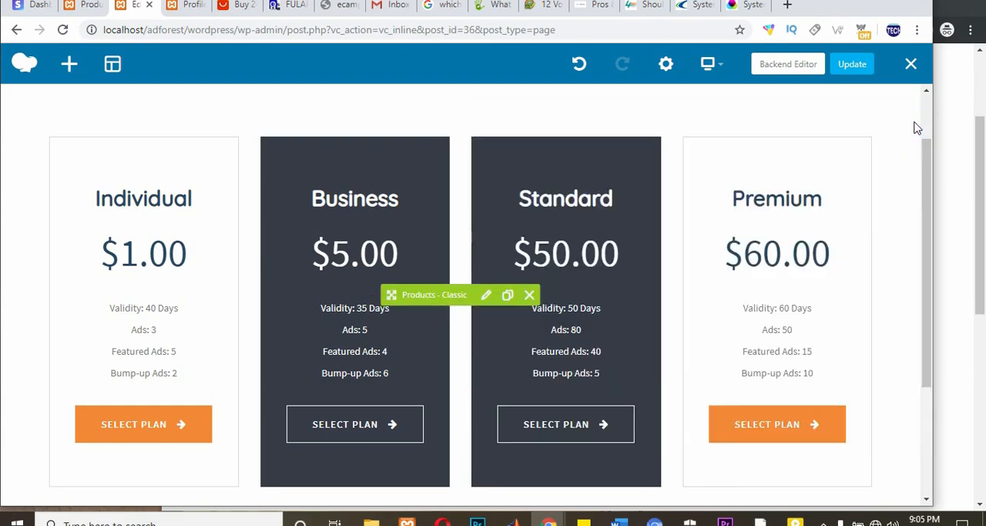
{"action": "left_click", "coordinate": [852, 64]}
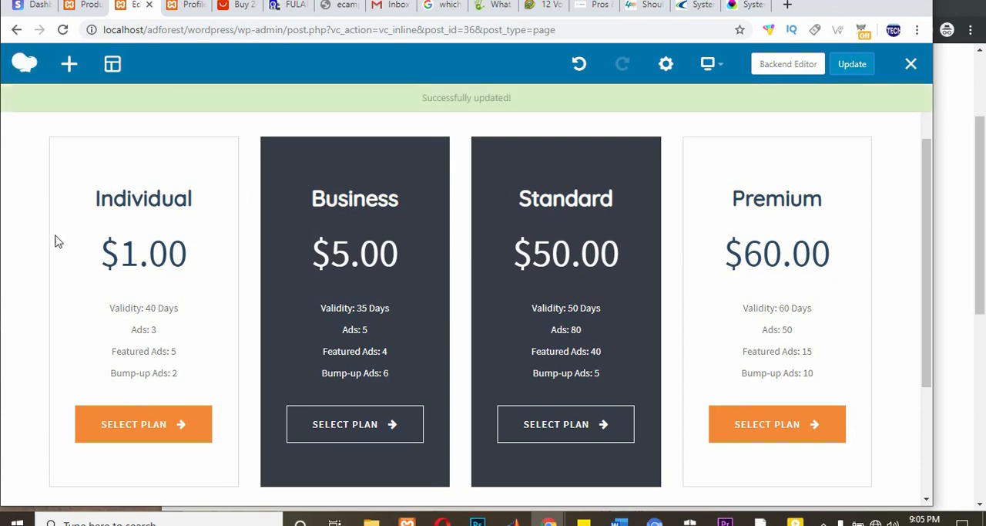
Step: Delete the Standard product entry from the Products - Classic element, confirm the deletion, and save the settings
{"action": "scroll", "coordinate": [480, 388], "scroll_direction": "down", "scroll_amount": 2}
{"action": "scroll", "coordinate": [480, 387], "scroll_direction": "up", "scroll_amount": 3}
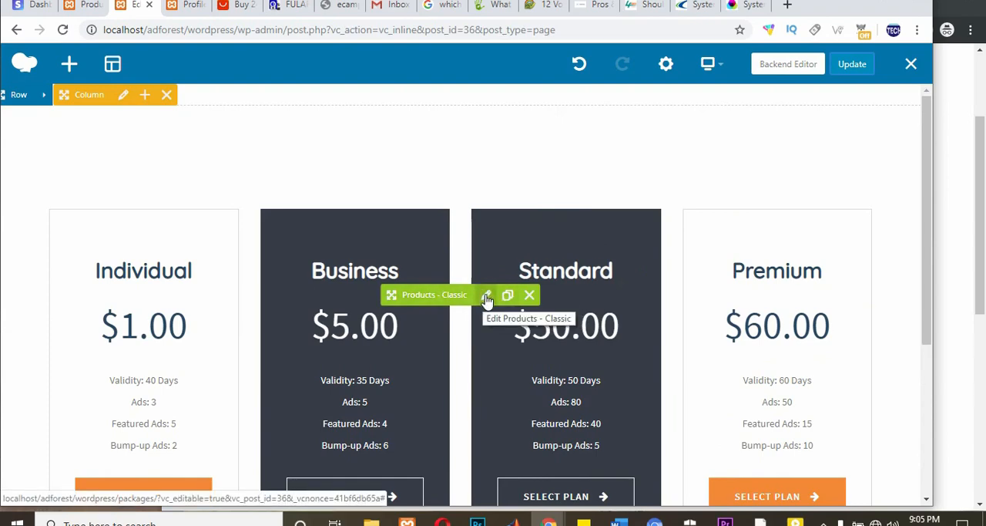
{"action": "scroll", "coordinate": [486, 300], "scroll_direction": "down", "scroll_amount": 1}
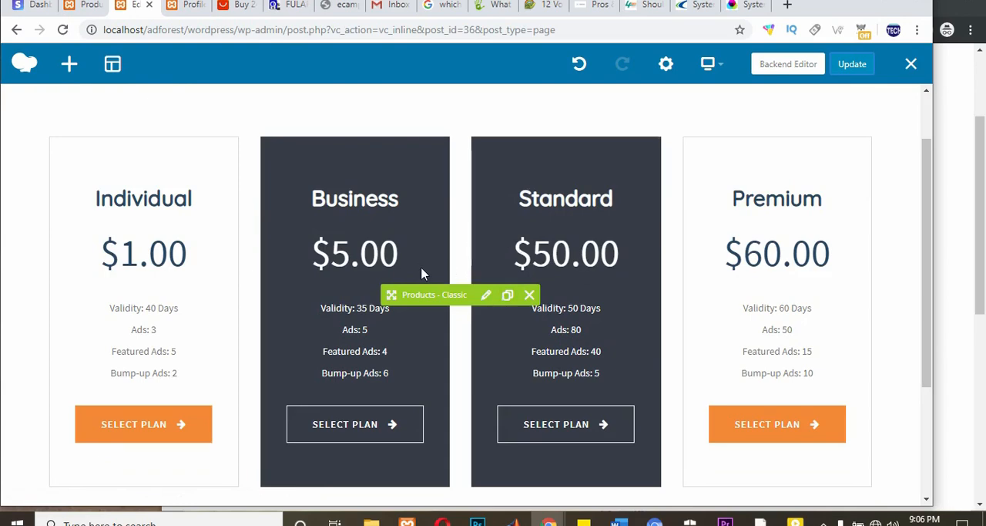
{"action": "left_click", "coordinate": [618, 201]}
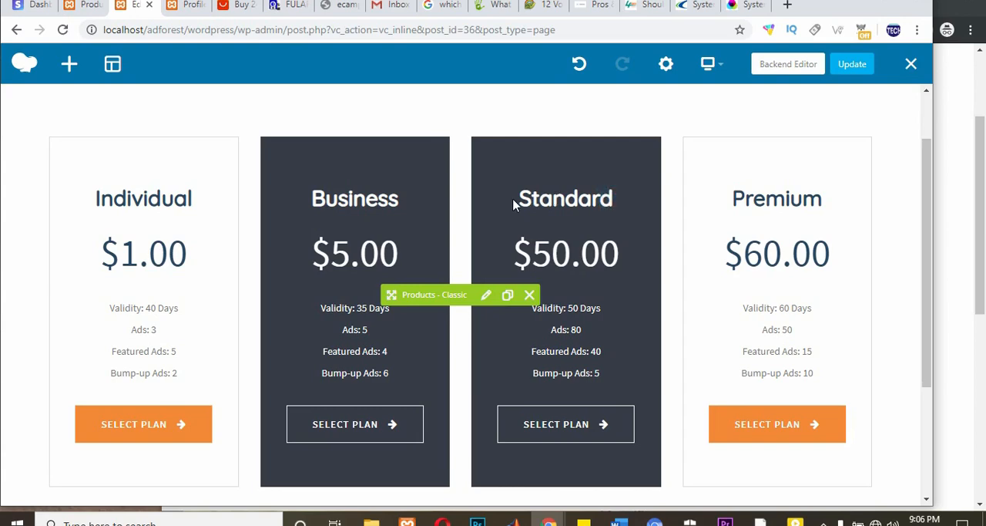
{"action": "left_click", "coordinate": [486, 297]}
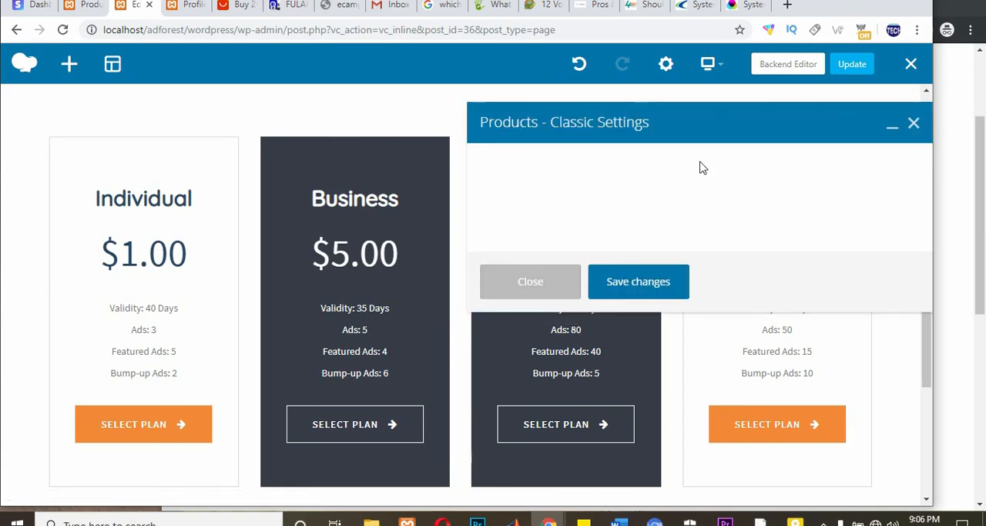
{"action": "left_click", "coordinate": [767, 162]}
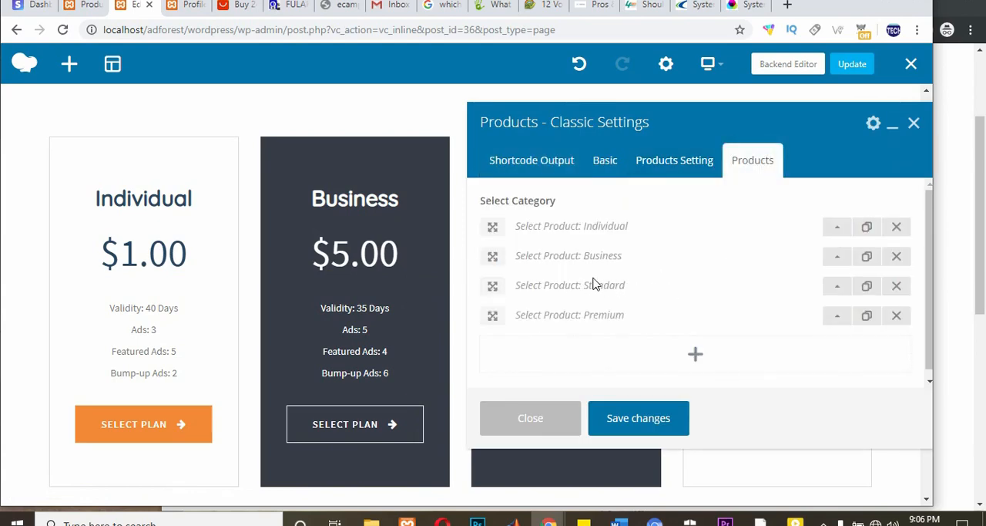
{"action": "triple_click", "coordinate": [624, 285]}
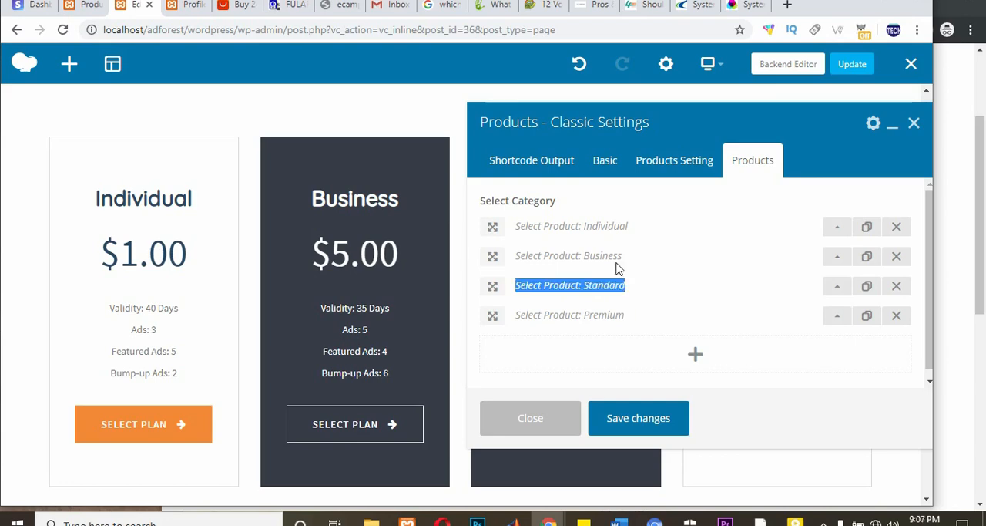
{"action": "left_click", "coordinate": [898, 288]}
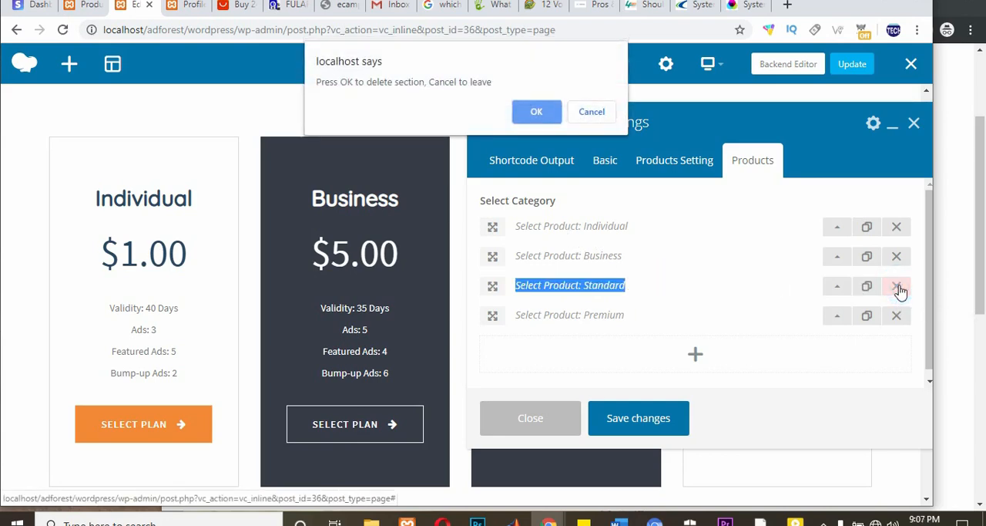
{"action": "left_click", "coordinate": [539, 113]}
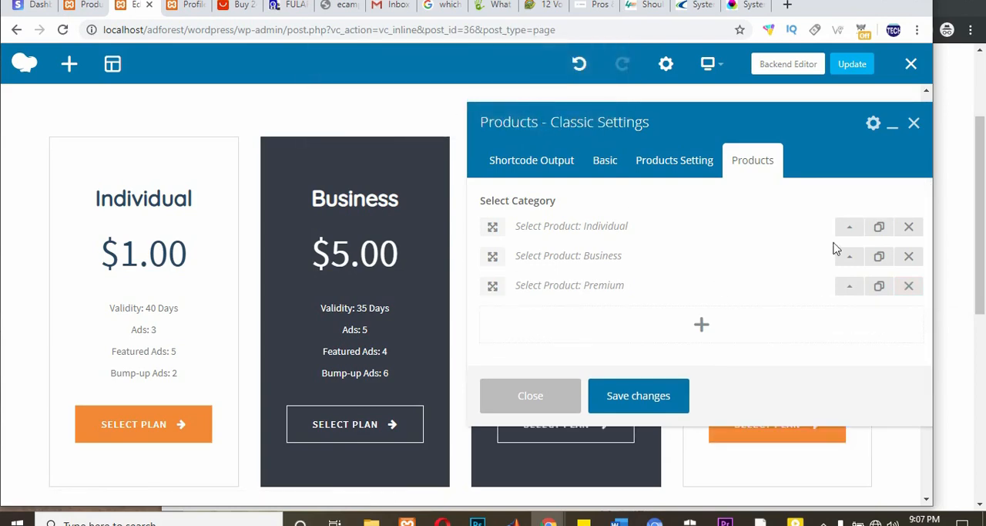
{"action": "left_click", "coordinate": [631, 395]}
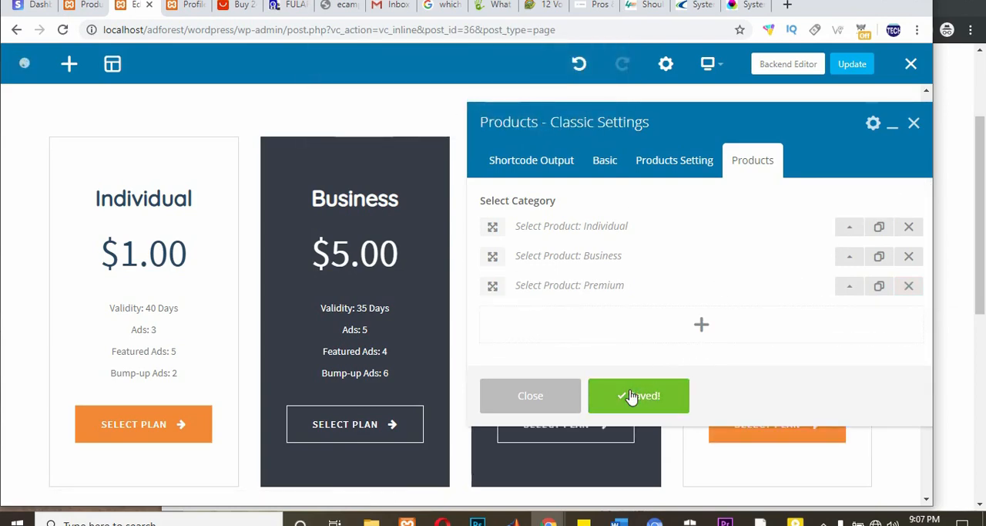
{"action": "left_click", "coordinate": [915, 124]}
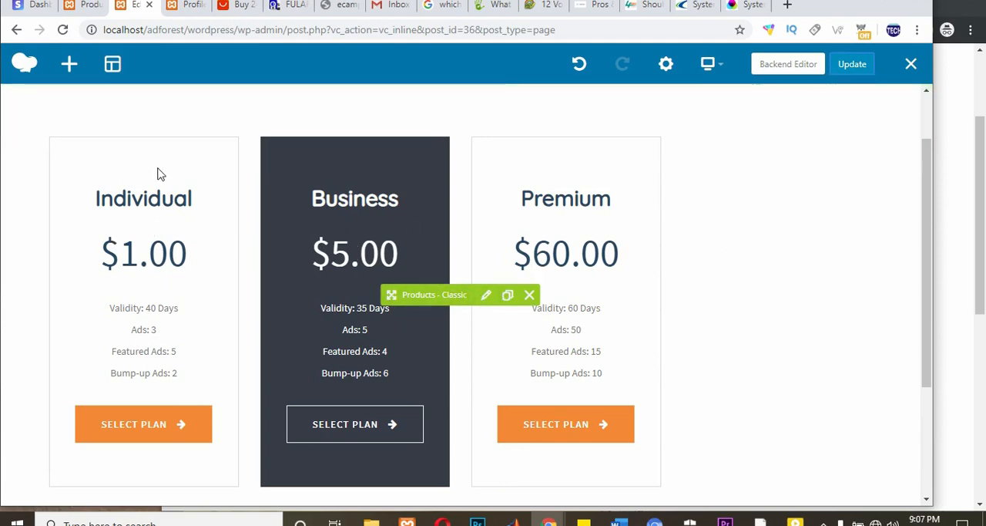
Step: Set the Products - Classic element's column layout to 3 Col and save the settings
{"action": "left_click", "coordinate": [488, 298]}
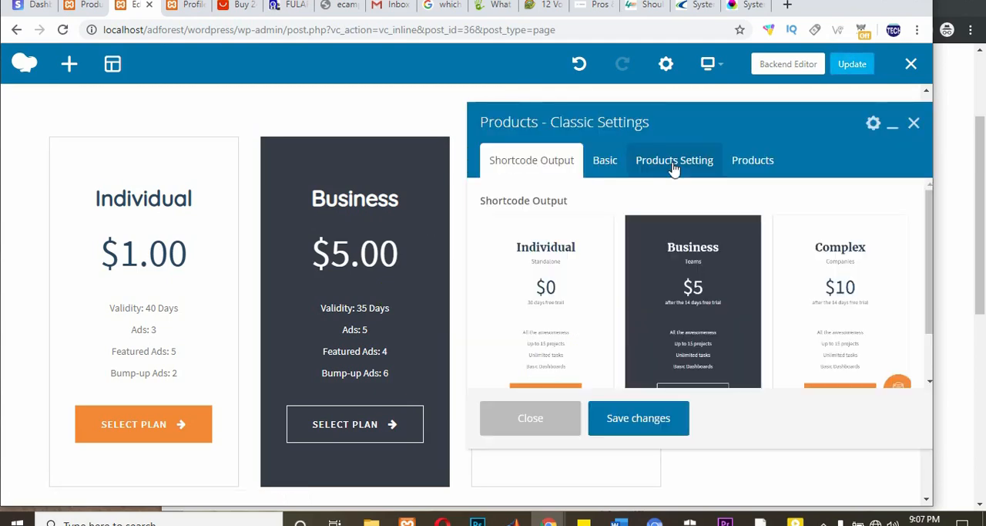
{"action": "left_click", "coordinate": [692, 162]}
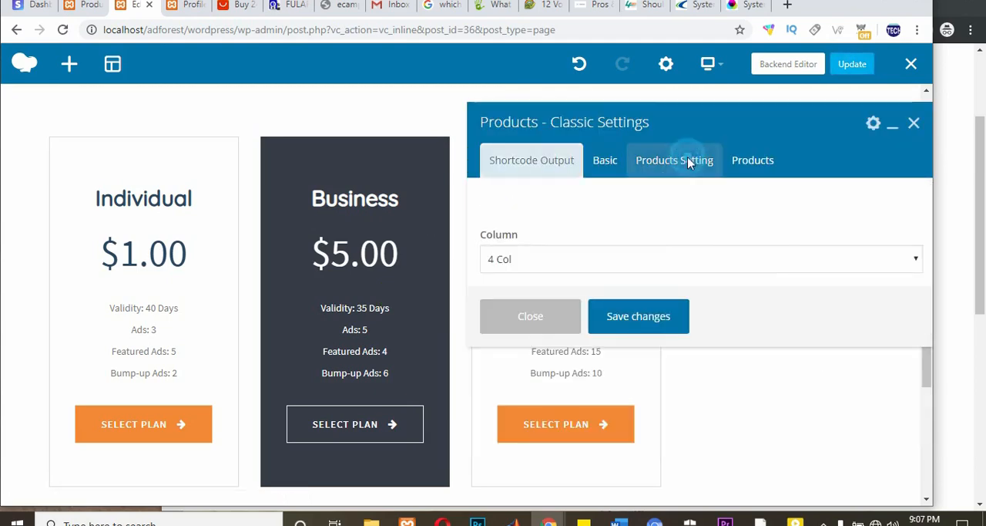
{"action": "left_click", "coordinate": [502, 262]}
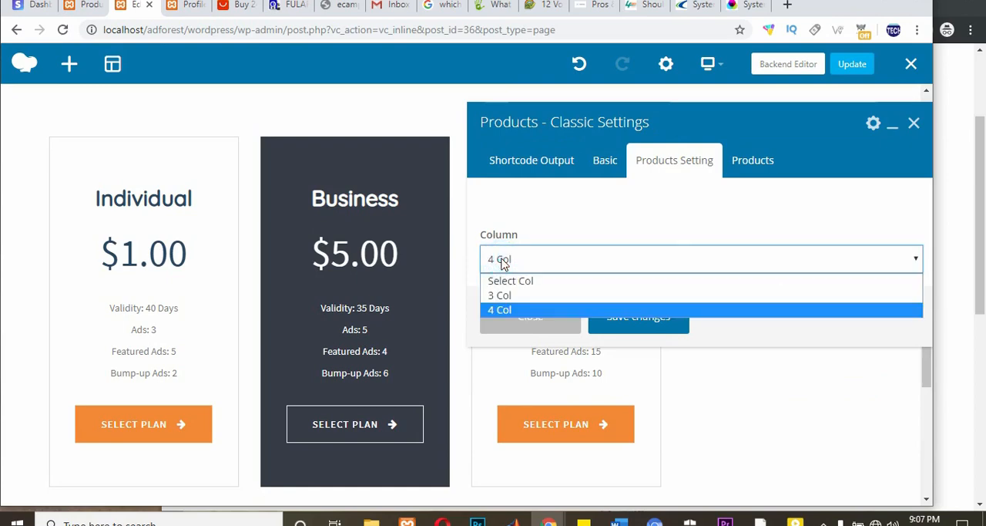
{"action": "left_click", "coordinate": [497, 295]}
{"action": "left_click", "coordinate": [627, 324]}
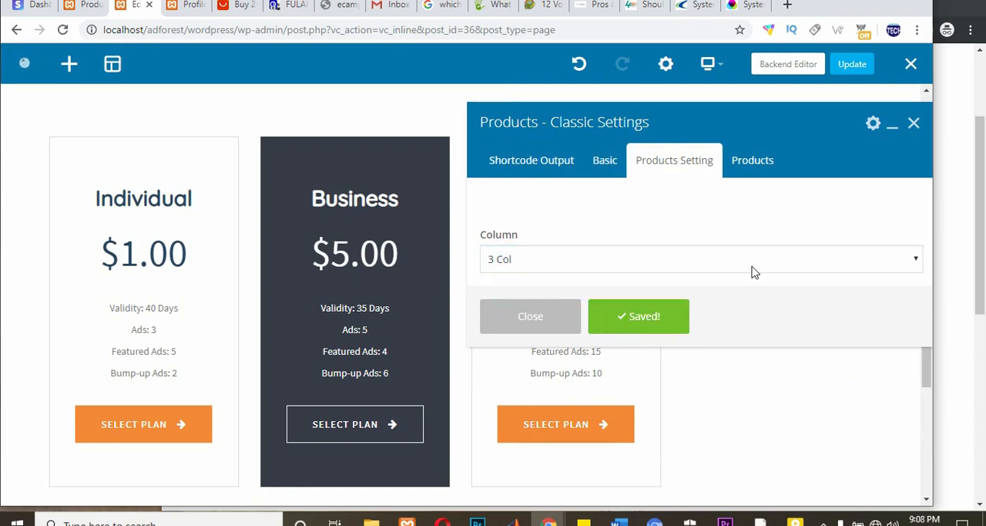
{"action": "left_click", "coordinate": [914, 125]}
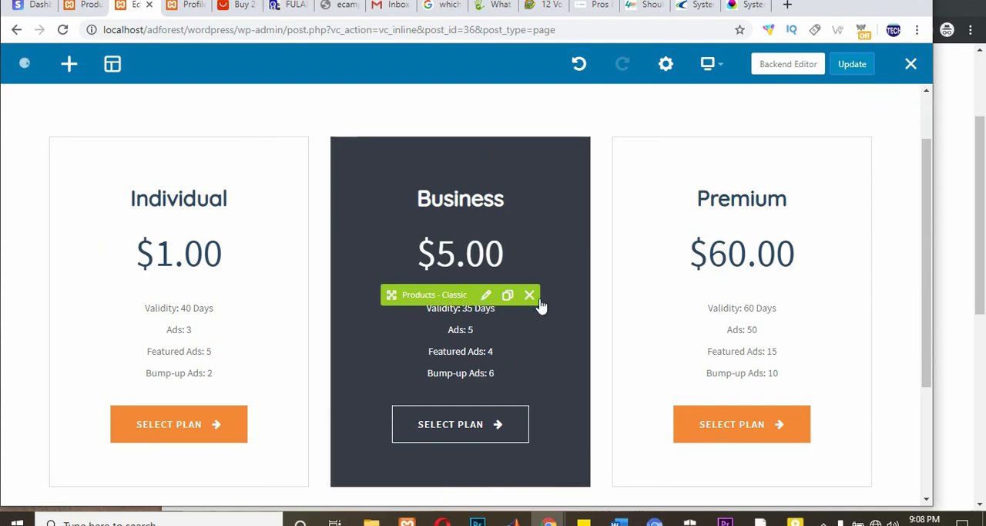
Step: Review the pricing plans in the page editor and on the live Packages page, examining the Individual plan's details
{"action": "scroll", "coordinate": [356, 319], "scroll_direction": "down", "scroll_amount": 3}
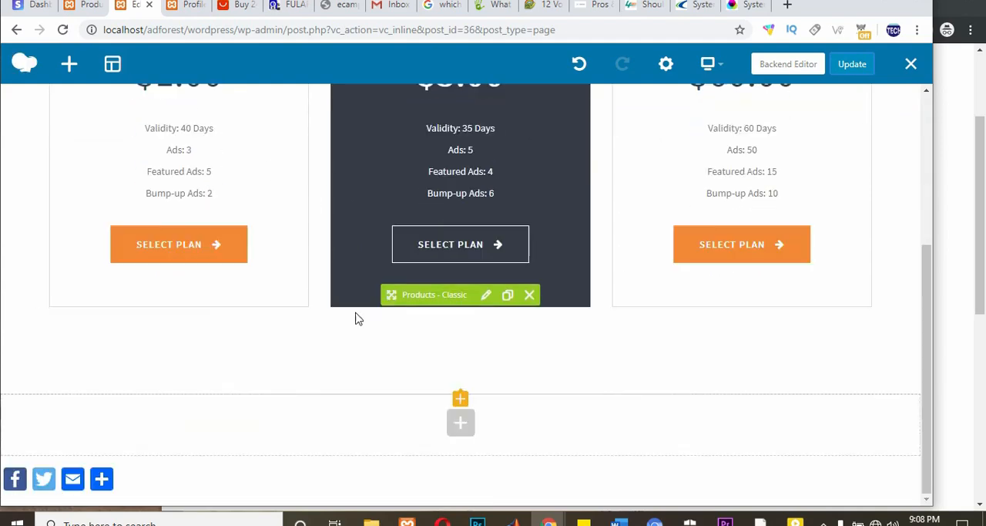
{"action": "scroll", "coordinate": [598, 298], "scroll_direction": "up", "scroll_amount": 4}
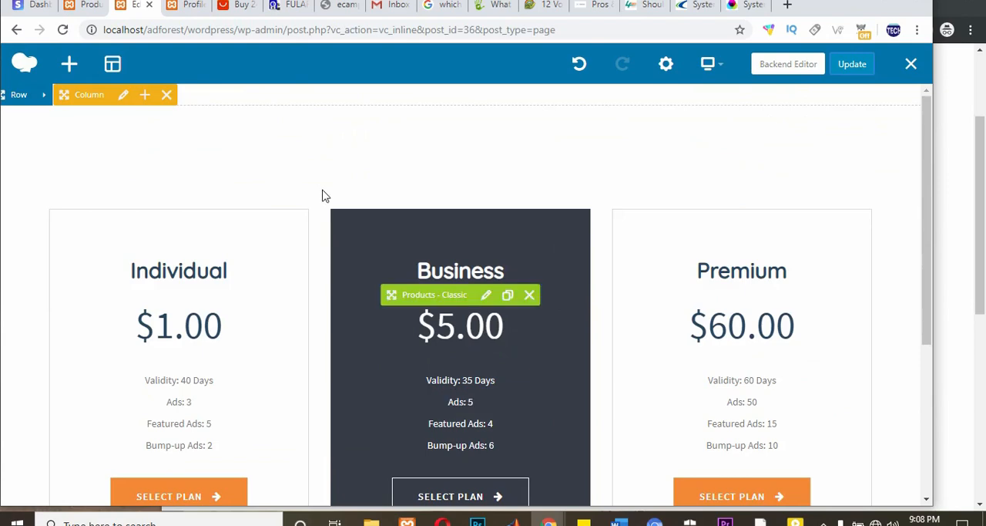
{"action": "scroll", "coordinate": [304, 185], "scroll_direction": "down", "scroll_amount": 3}
{"action": "scroll", "coordinate": [321, 235], "scroll_direction": "up", "scroll_amount": 2}
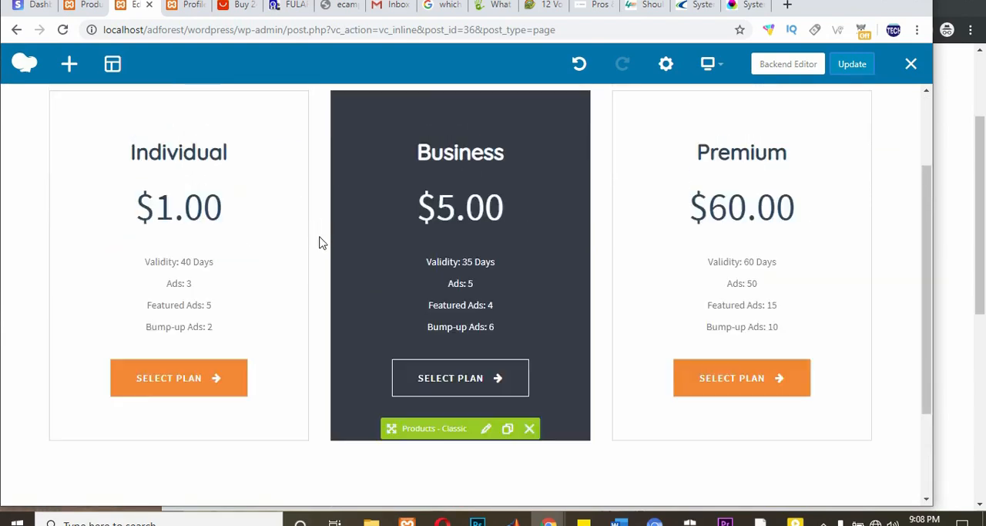
{"action": "scroll", "coordinate": [321, 242], "scroll_direction": "up", "scroll_amount": 2}
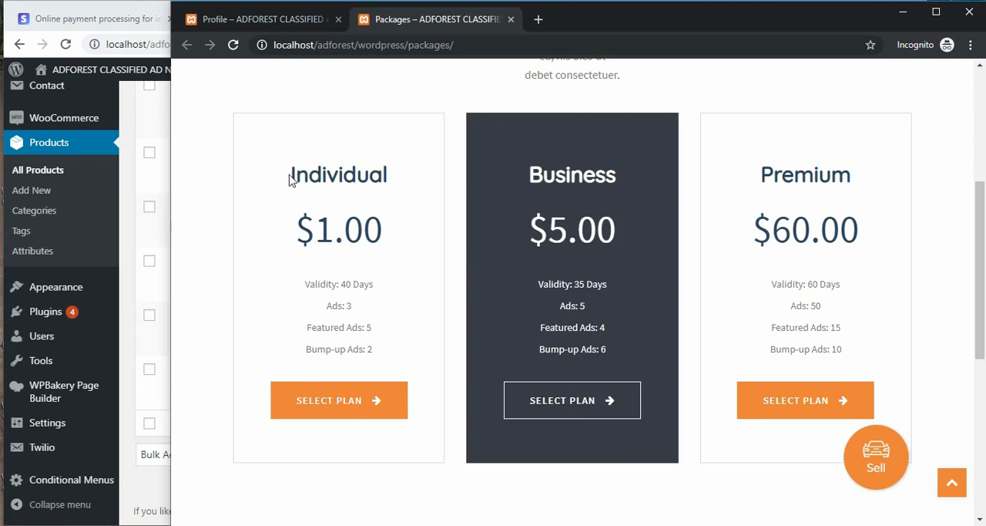
{"action": "left_click_drag", "start_coordinate": [290, 178], "coordinate": [370, 376]}
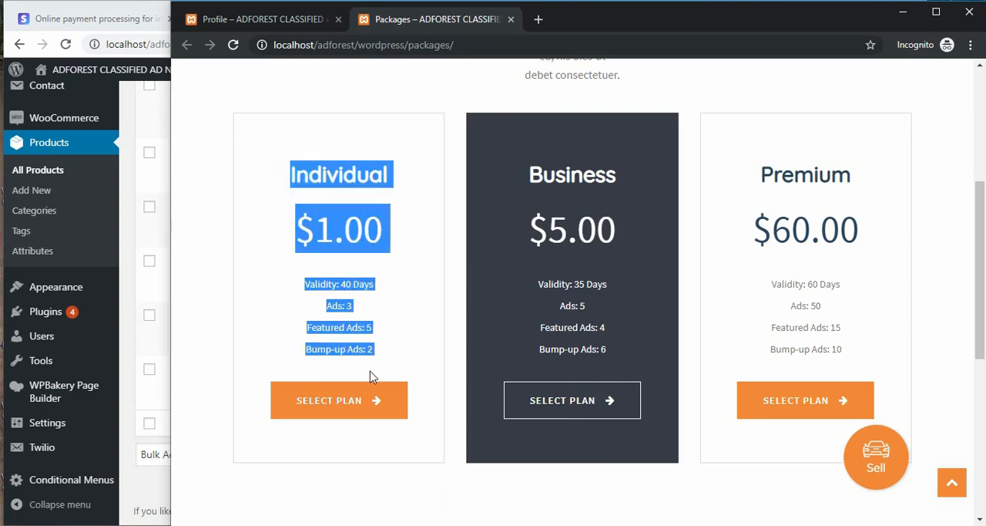
{"action": "left_click", "coordinate": [331, 185]}
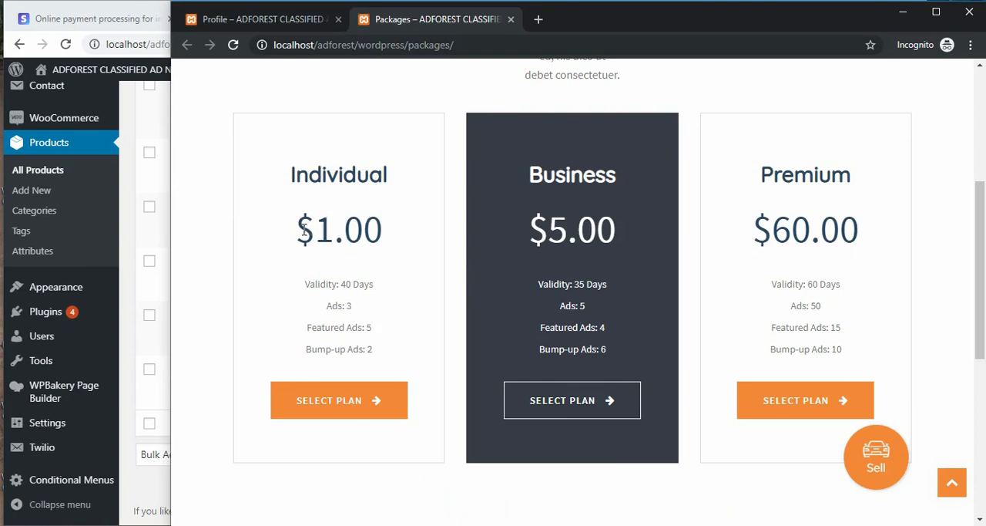
Step: Open the Individual product for editing and set its package expiry to 20 days and its simple ads to 15
{"action": "left_click_drag", "start_coordinate": [305, 230], "coordinate": [421, 242]}
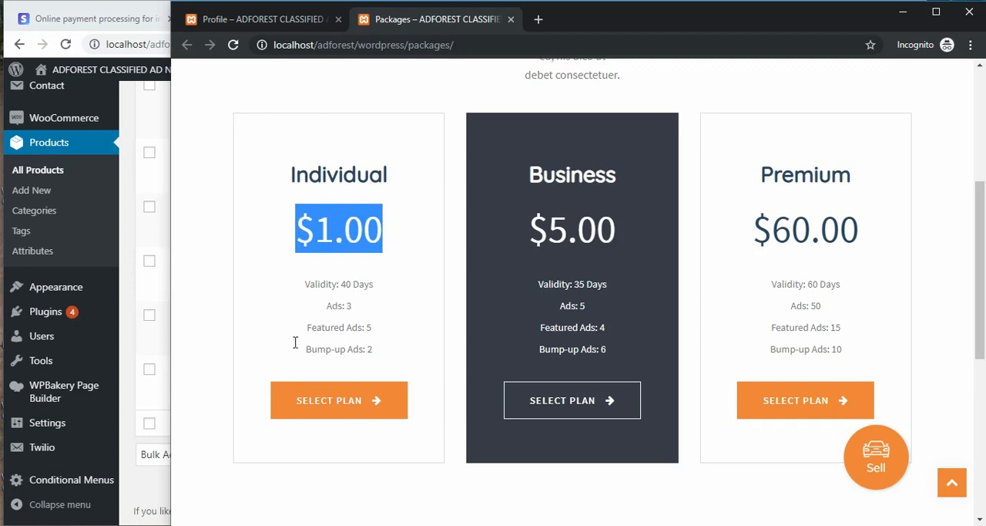
{"action": "left_click", "coordinate": [117, 241]}
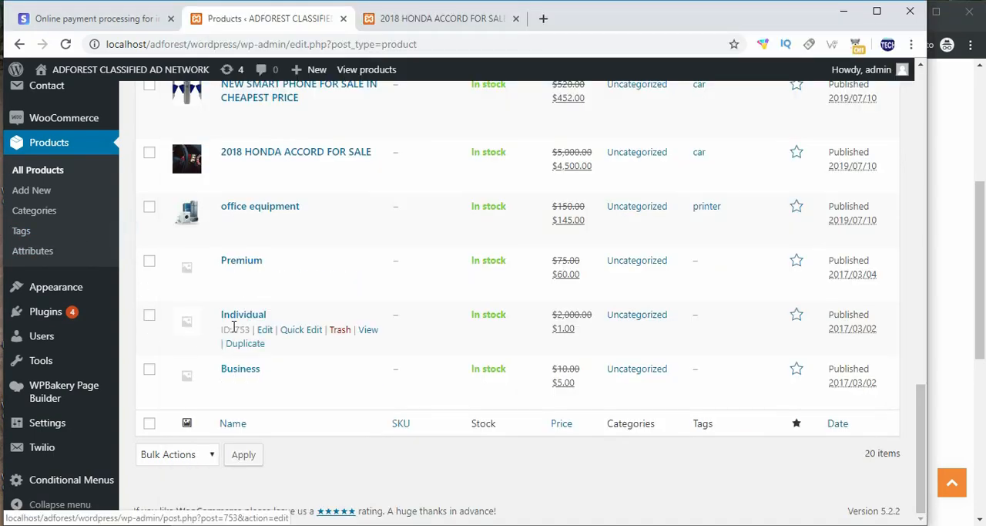
{"action": "left_click", "coordinate": [264, 332]}
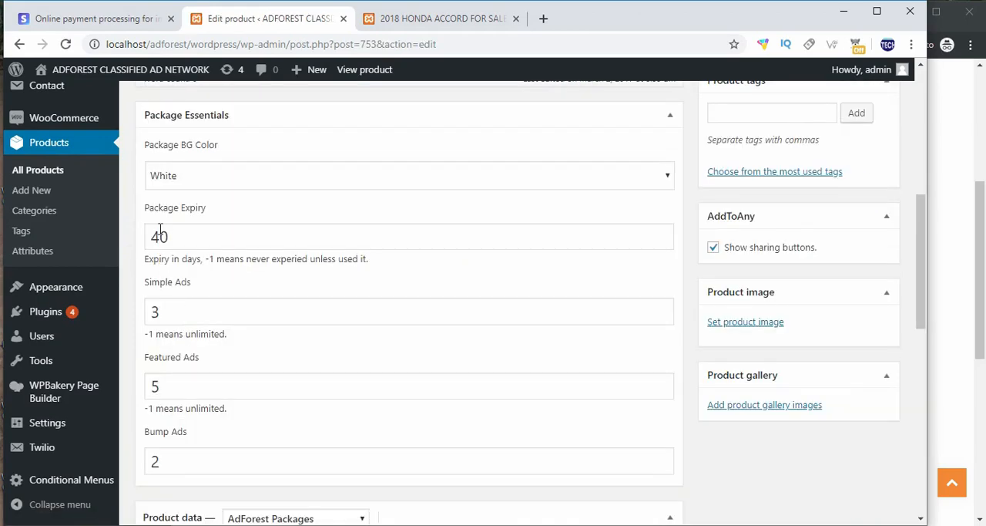
{"action": "left_click_drag", "start_coordinate": [181, 237], "coordinate": [141, 246]}
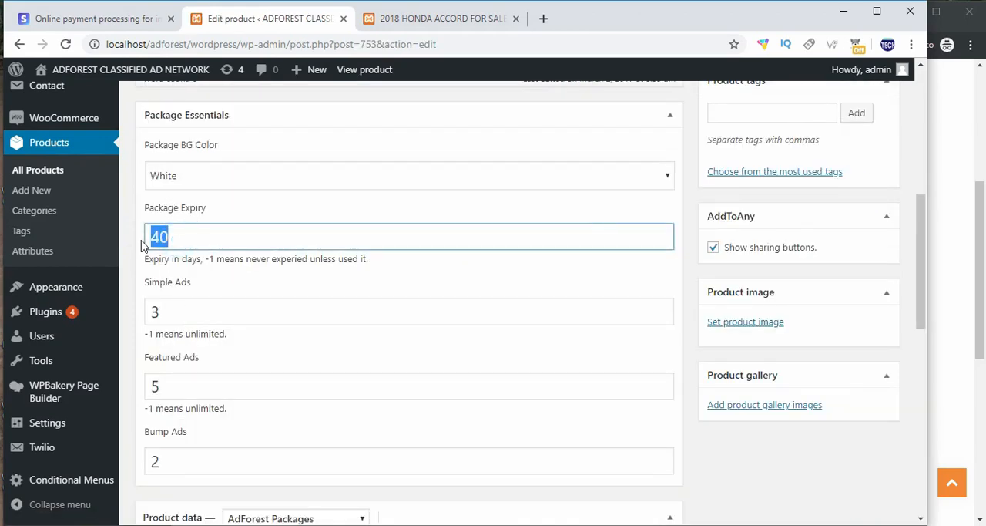
{"action": "type", "text": "20"}
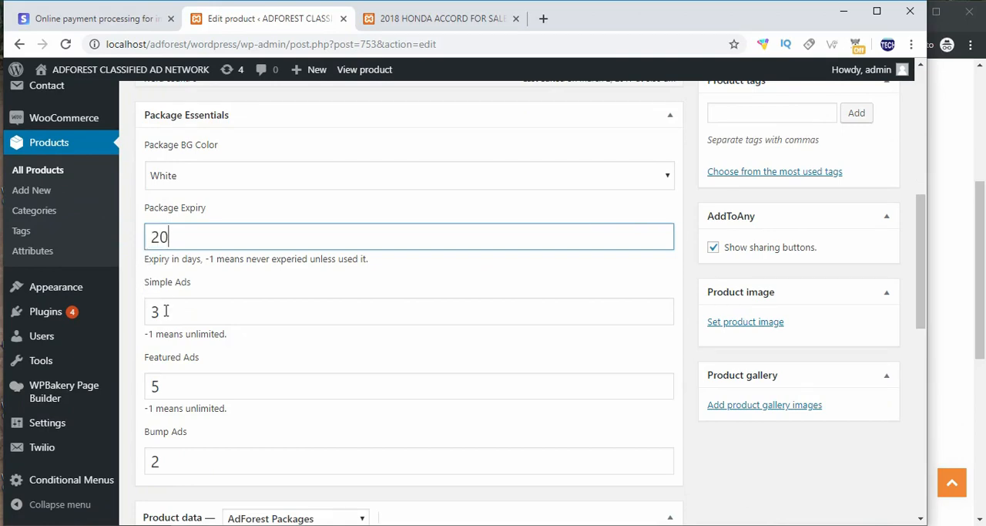
{"action": "left_click_drag", "start_coordinate": [165, 310], "coordinate": [148, 312]}
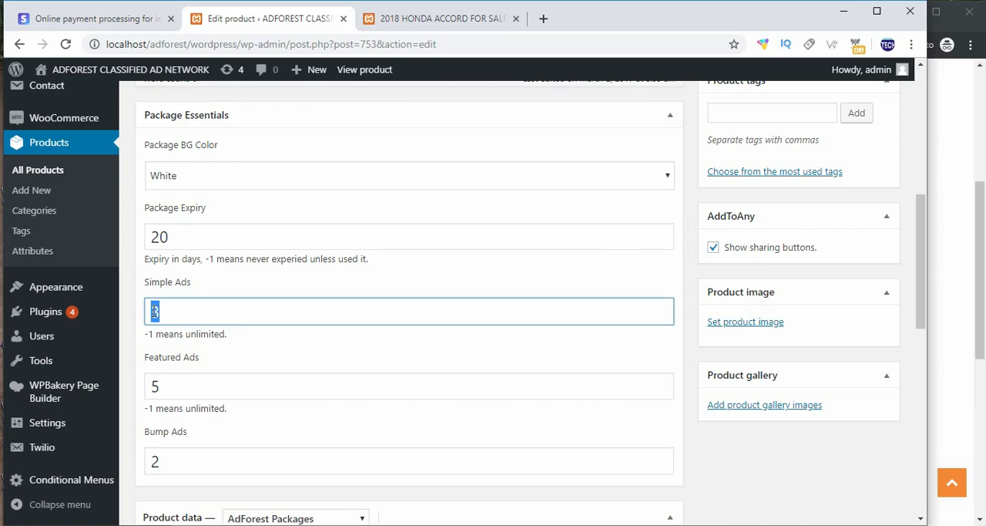
{"action": "type", "text": "15"}
Step: Set the Individual package's featured ads to 10 and its bump ads to 3
{"action": "scroll", "coordinate": [154, 311], "scroll_direction": "down", "scroll_amount": 2}
{"action": "double_click", "coordinate": [154, 243]}
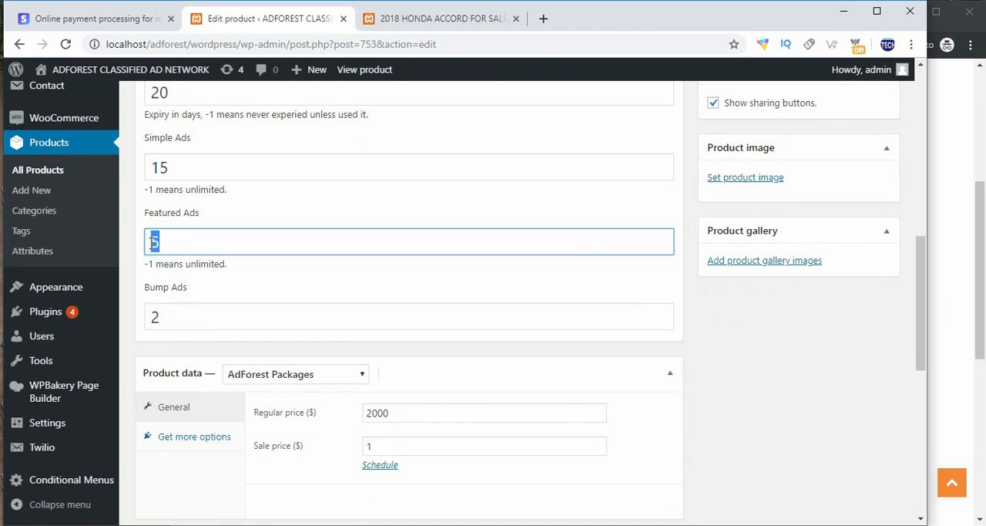
{"action": "type", "text": "10"}
{"action": "left_click_drag", "start_coordinate": [171, 237], "coordinate": [141, 239]}
{"action": "type", "text": "-1"}
{"action": "left_click_drag", "start_coordinate": [189, 242], "coordinate": [152, 244]}
{"action": "type", "text": "10"}
{"action": "left_click", "coordinate": [157, 316]}
{"action": "left_click_drag", "start_coordinate": [161, 316], "coordinate": [151, 316]}
{"action": "type", "text": "3"}
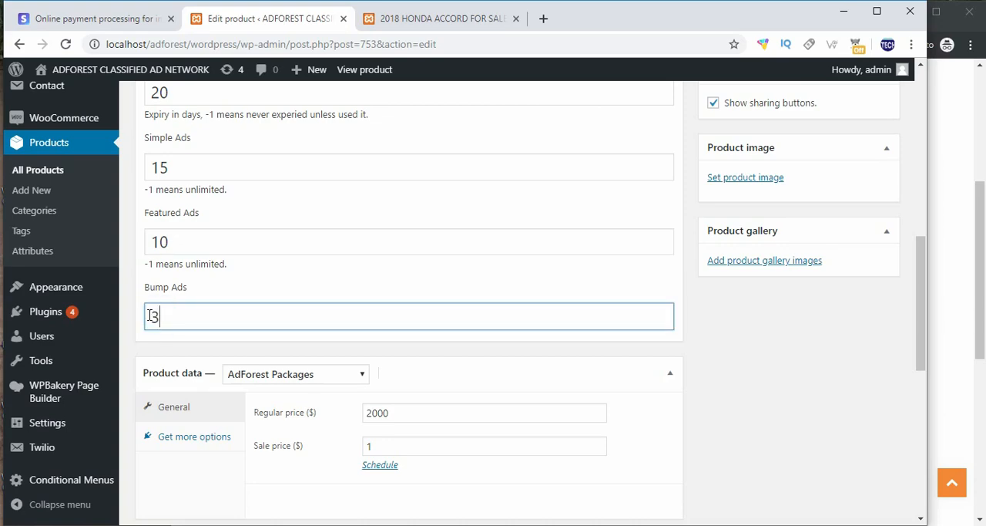
Step: Set the Individual package's sale price to $3 and update the product
{"action": "scroll", "coordinate": [151, 316], "scroll_direction": "down", "scroll_amount": 1}
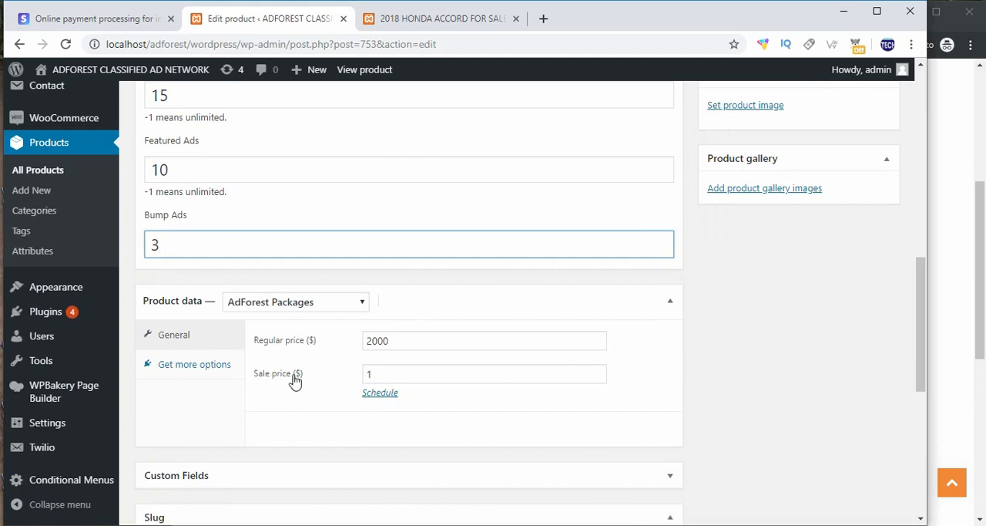
{"action": "double_click", "coordinate": [370, 374]}
{"action": "left_click", "coordinate": [975, 328]}
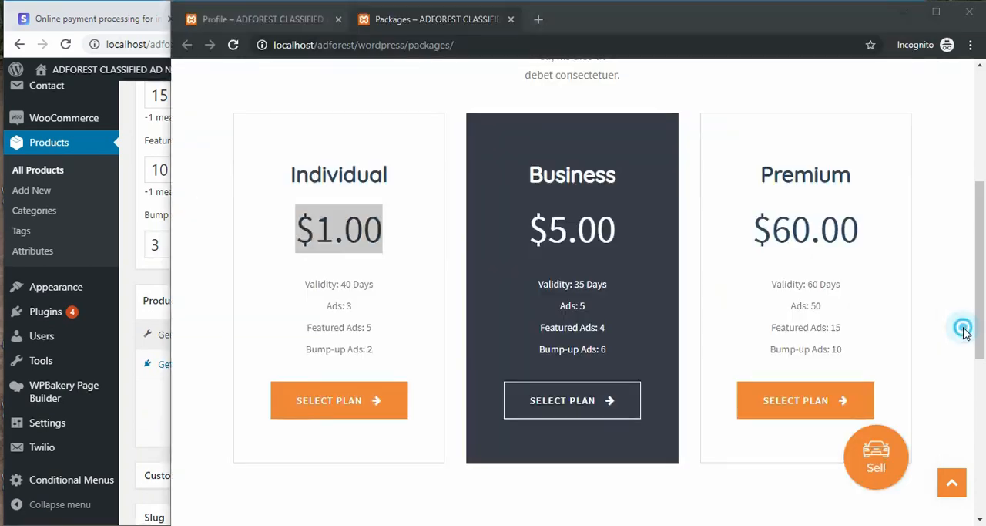
{"action": "left_click_drag", "start_coordinate": [344, 228], "coordinate": [269, 231]}
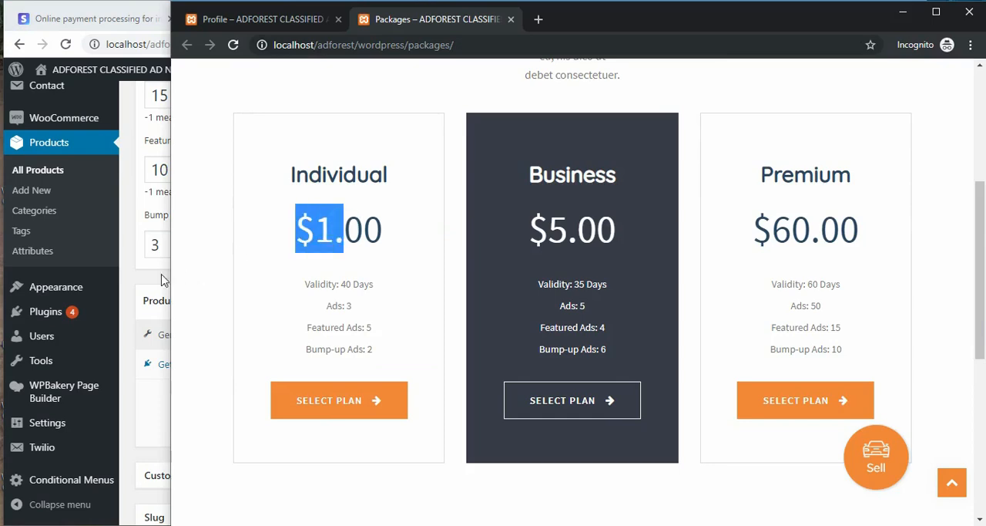
{"action": "left_click", "coordinate": [130, 292]}
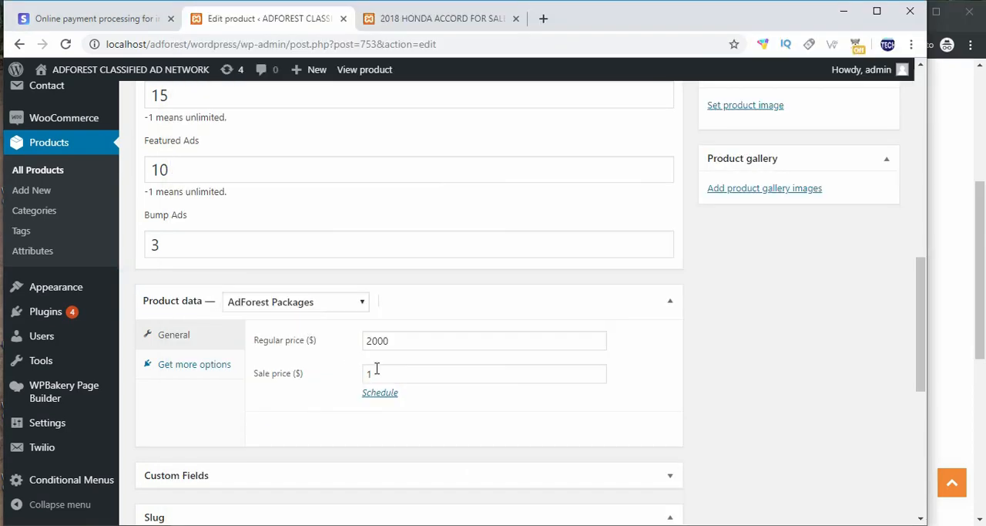
{"action": "left_click_drag", "start_coordinate": [378, 373], "coordinate": [356, 378]}
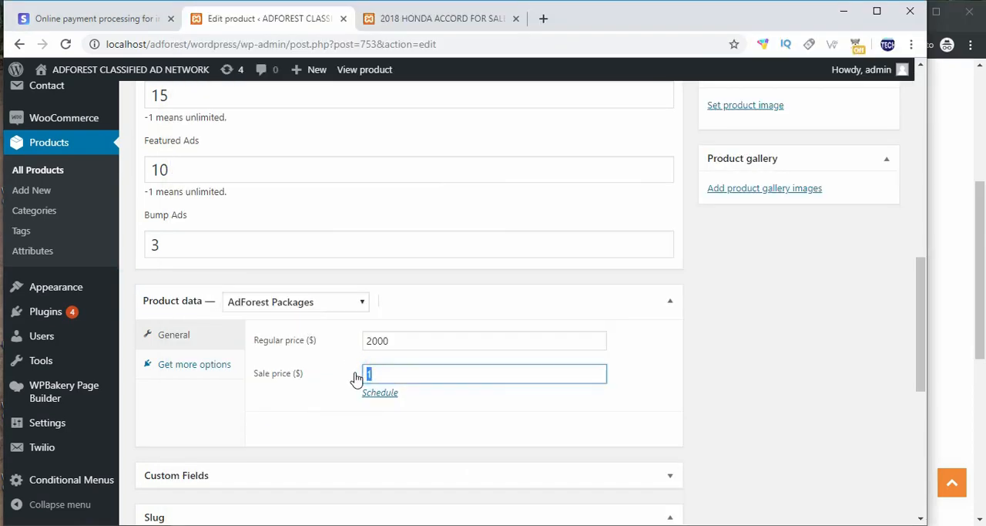
{"action": "scroll", "coordinate": [326, 397], "scroll_direction": "down", "scroll_amount": 1}
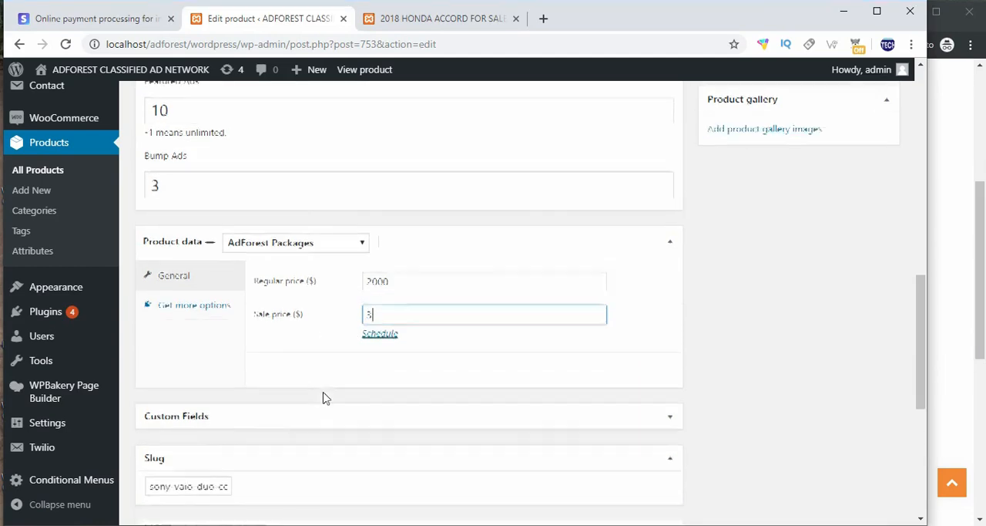
{"action": "scroll", "coordinate": [323, 392], "scroll_direction": "down", "scroll_amount": 2}
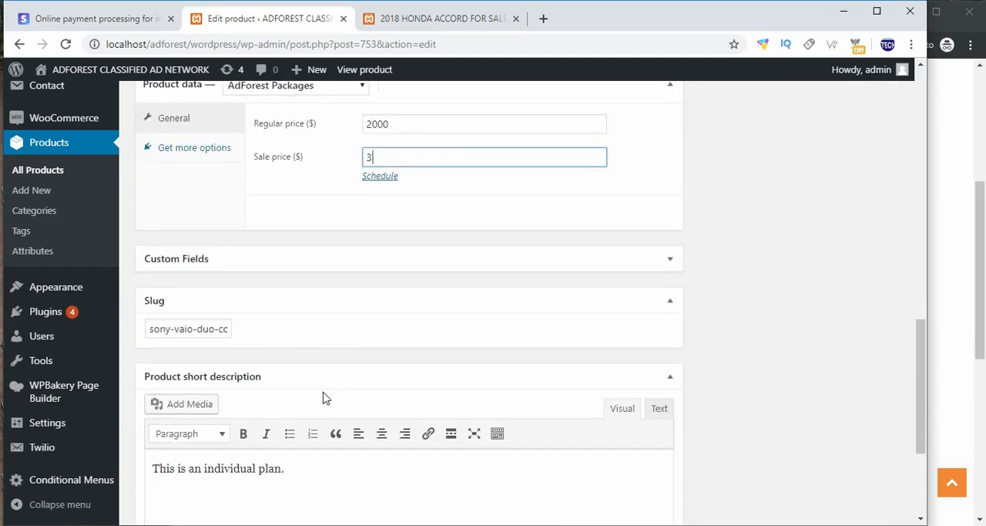
{"action": "scroll", "coordinate": [323, 397], "scroll_direction": "down", "scroll_amount": 3}
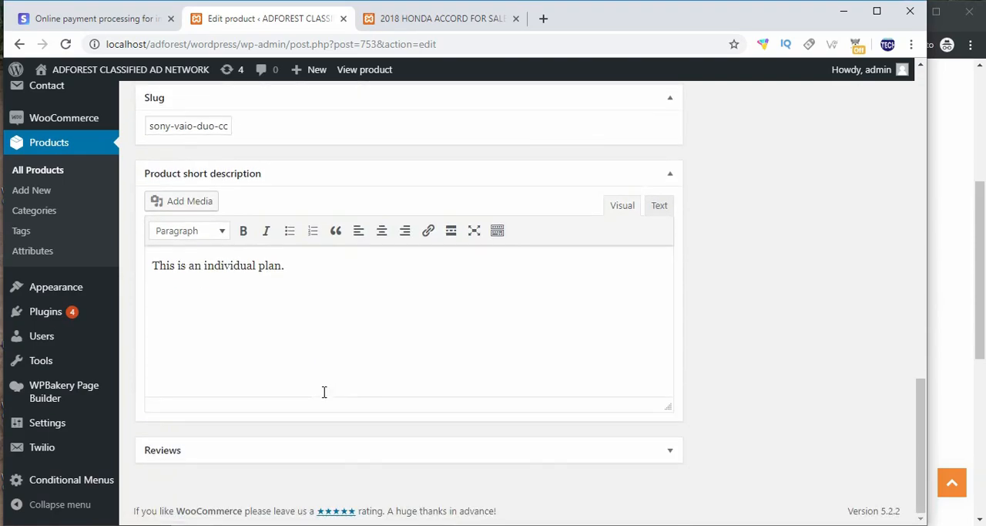
{"action": "scroll", "coordinate": [544, 368], "scroll_direction": "up", "scroll_amount": 6}
{"action": "scroll", "coordinate": [544, 368], "scroll_direction": "up", "scroll_amount": 9}
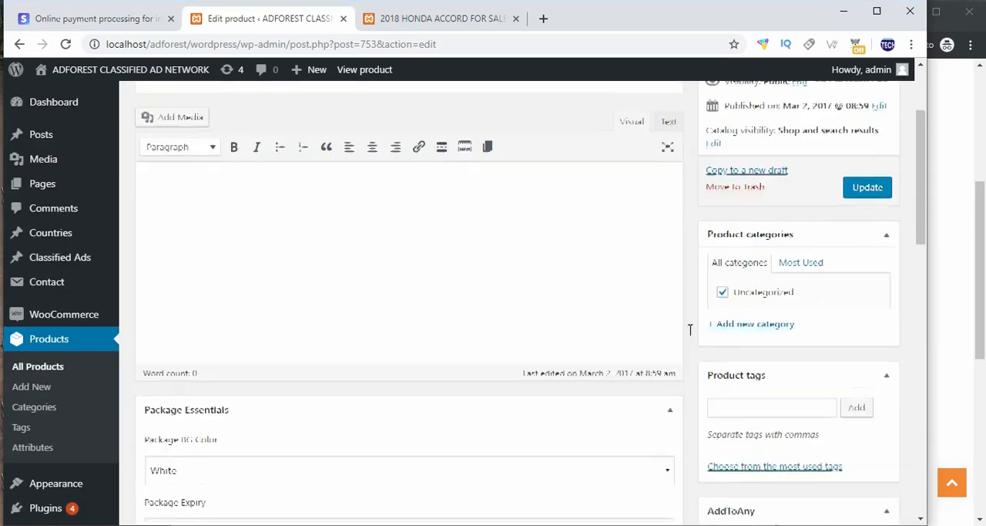
{"action": "left_click", "coordinate": [866, 326]}
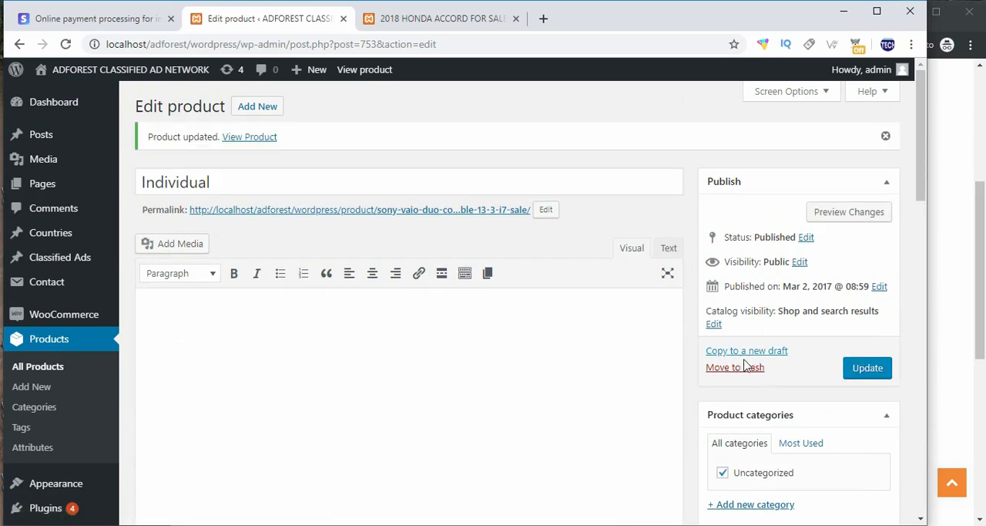
Step: Reload the live Packages page and check the Individual plan's price, validity and ad allowances
{"action": "scroll", "coordinate": [401, 366], "scroll_direction": "down", "scroll_amount": 1}
{"action": "scroll", "coordinate": [401, 366], "scroll_direction": "down", "scroll_amount": 3}
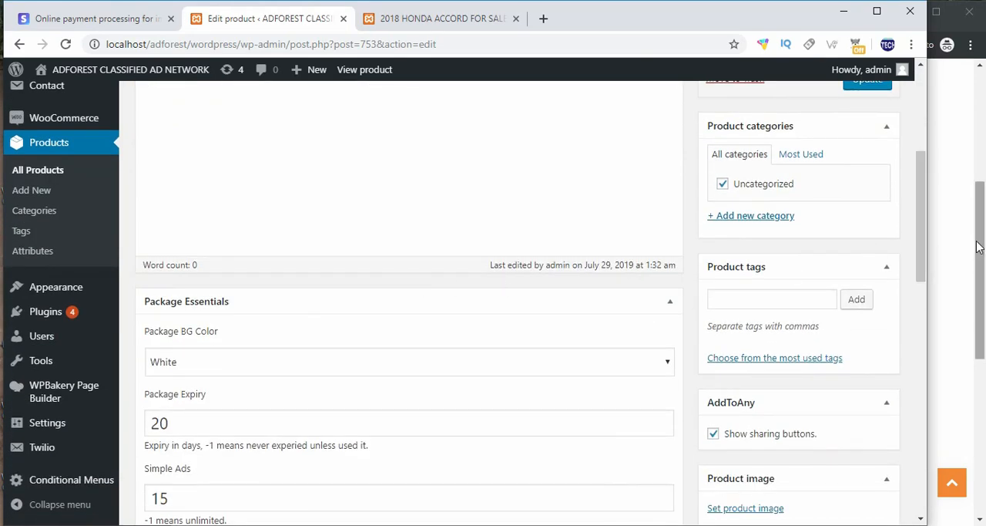
{"action": "left_click", "coordinate": [940, 255]}
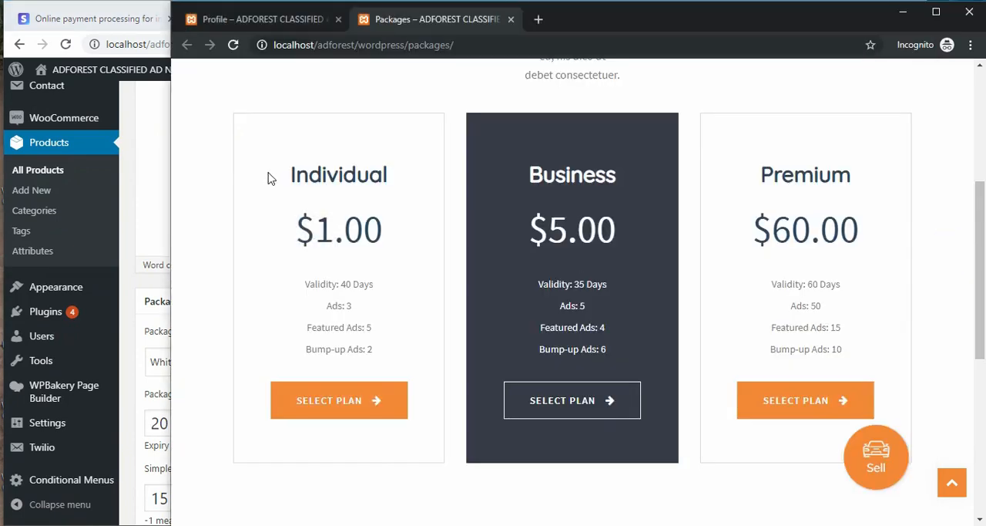
{"action": "scroll", "coordinate": [396, 179], "scroll_direction": "up", "scroll_amount": 2}
{"action": "scroll", "coordinate": [396, 179], "scroll_direction": "up", "scroll_amount": 2}
{"action": "right_click", "coordinate": [408, 293]}
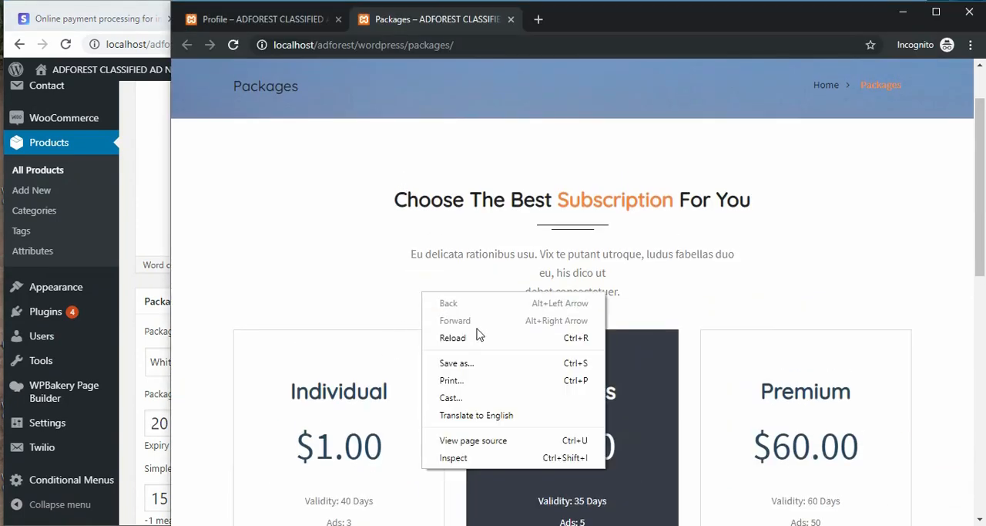
{"action": "left_click", "coordinate": [472, 344]}
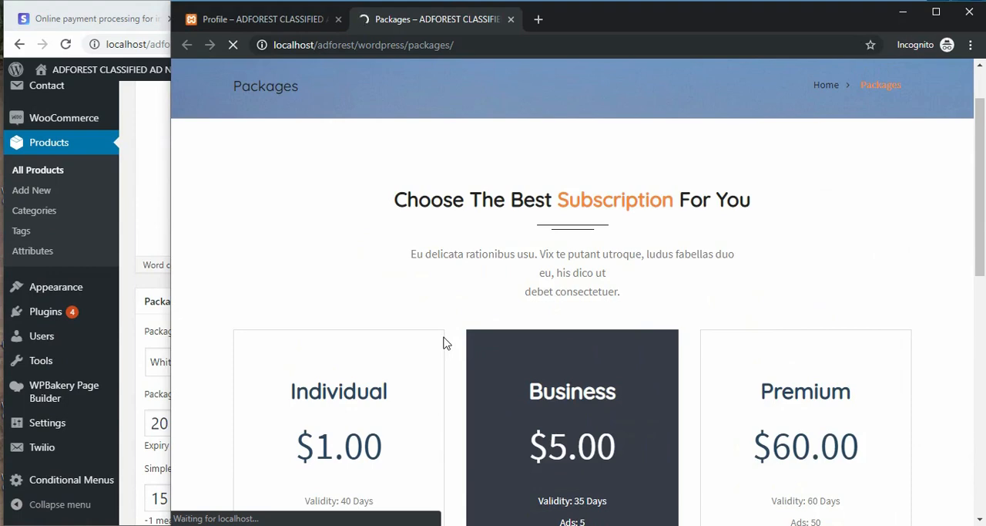
{"action": "scroll", "coordinate": [444, 343], "scroll_direction": "down", "scroll_amount": 3}
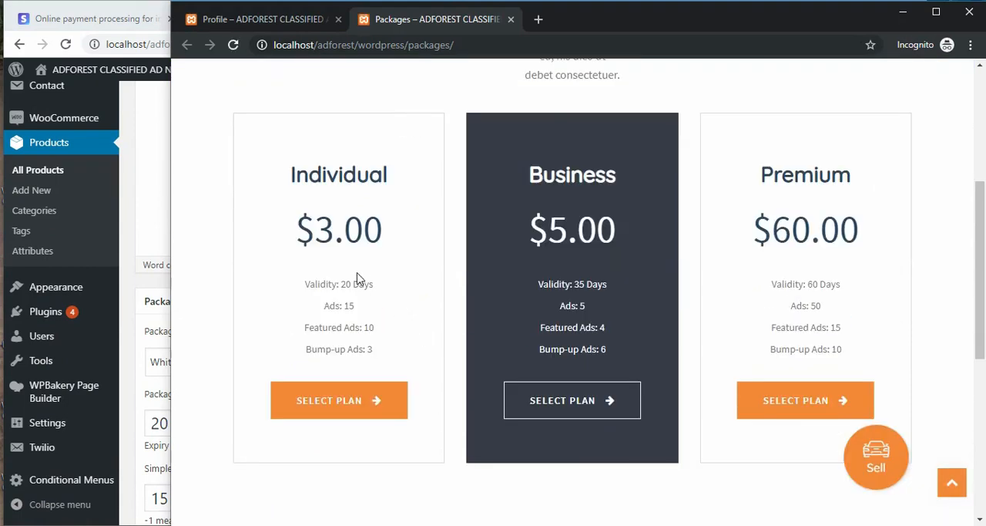
{"action": "scroll", "coordinate": [497, 414], "scroll_direction": "up", "scroll_amount": 3}
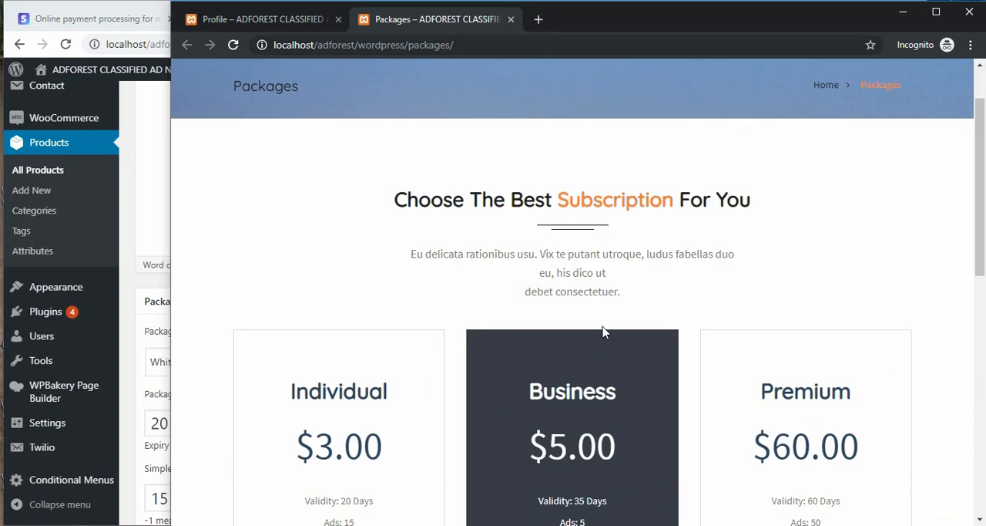
{"action": "scroll", "coordinate": [468, 346], "scroll_direction": "down", "scroll_amount": 5}
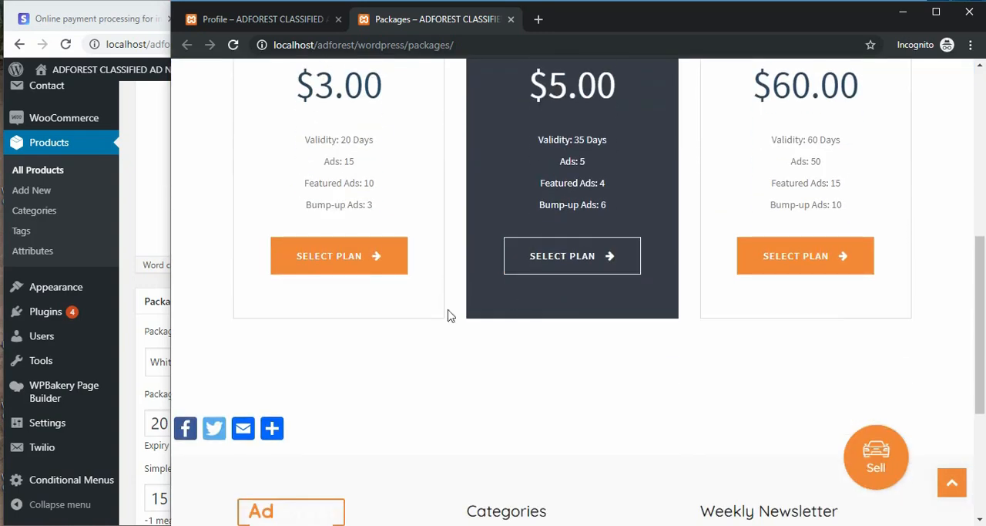
{"action": "scroll", "coordinate": [370, 326], "scroll_direction": "up", "scroll_amount": 1}
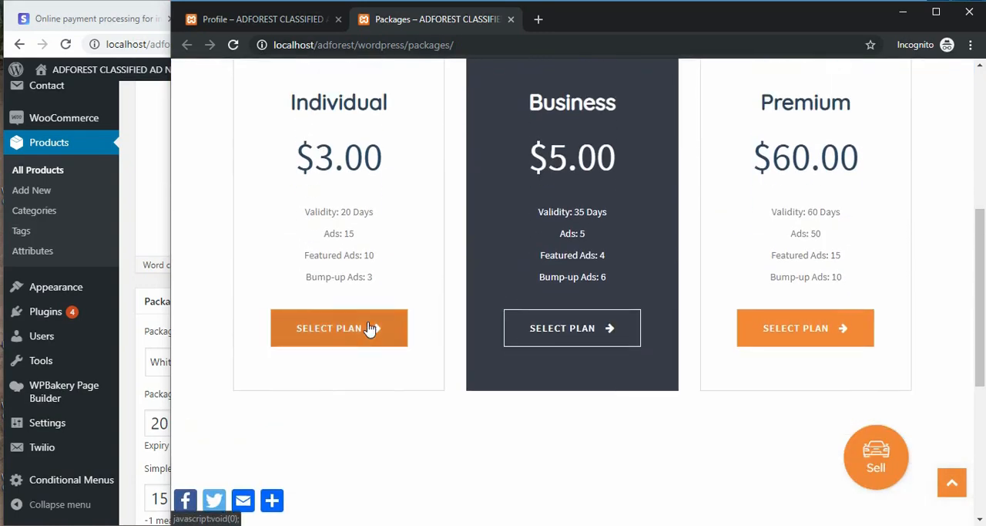
{"action": "scroll", "coordinate": [369, 327], "scroll_direction": "up", "scroll_amount": 1}
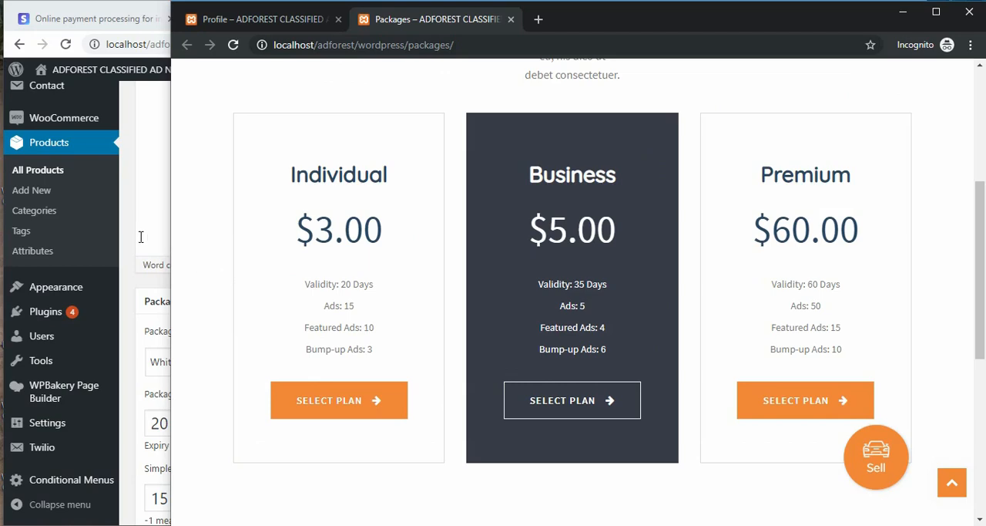
Step: Open the Stripe website's Global page in a new tab and examine the list of countries where Stripe is available
{"action": "left_click", "coordinate": [65, 10]}
{"action": "left_click", "coordinate": [77, 19]}
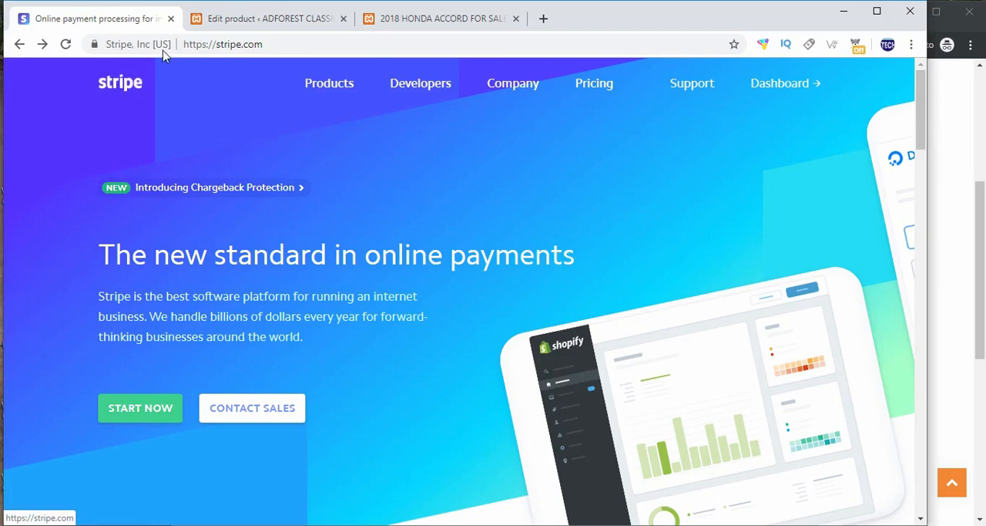
{"action": "left_click", "coordinate": [297, 47]}
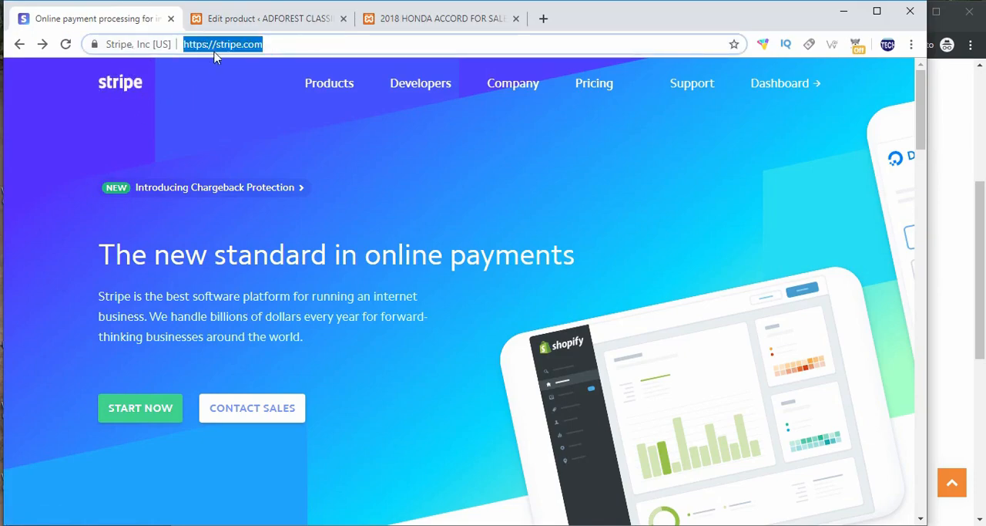
{"action": "mouse_move", "coordinate": [329, 82]}
{"action": "scroll", "coordinate": [659, 291], "scroll_direction": "down", "scroll_amount": 20}
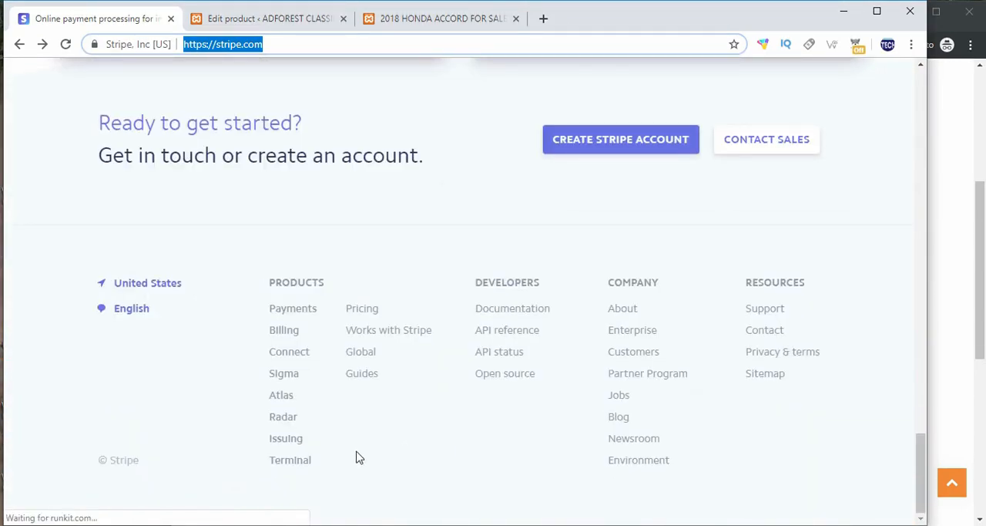
{"action": "left_click", "coordinate": [360, 354]}
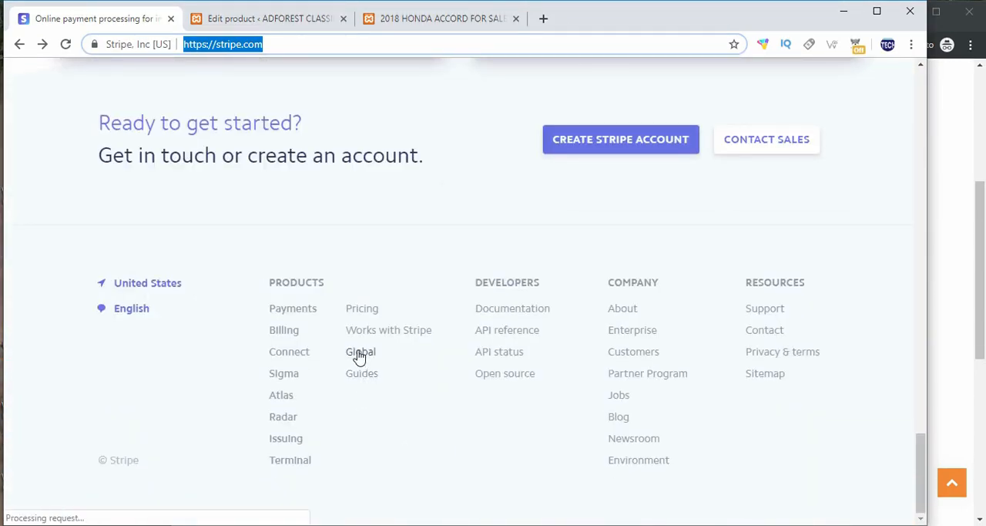
{"action": "right_click", "coordinate": [359, 355]}
{"action": "left_click", "coordinate": [389, 361]}
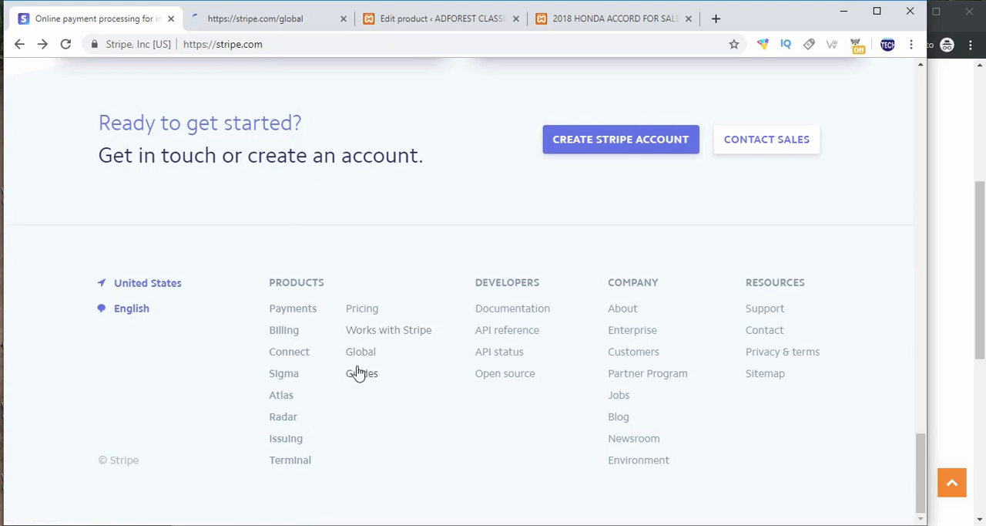
{"action": "left_click", "coordinate": [260, 18]}
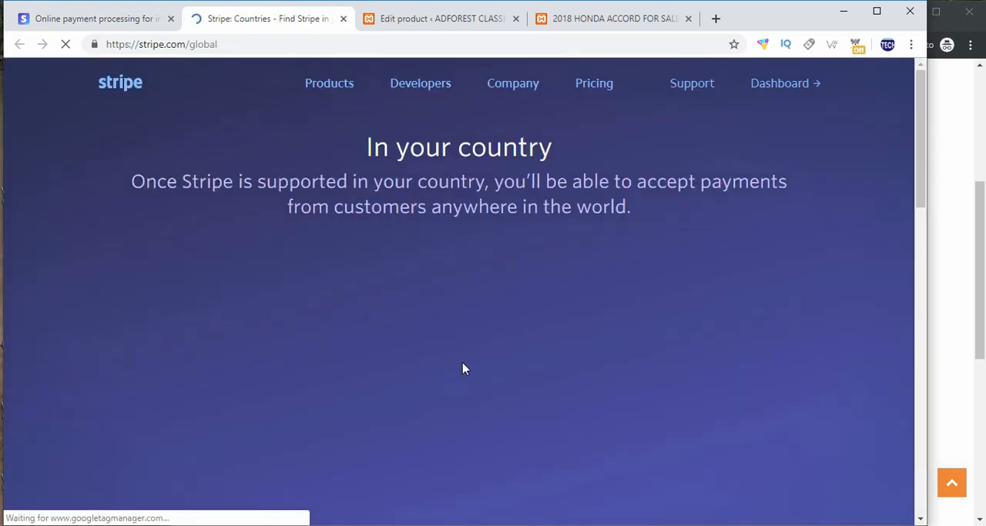
{"action": "scroll", "coordinate": [419, 203], "scroll_direction": "down", "scroll_amount": 6}
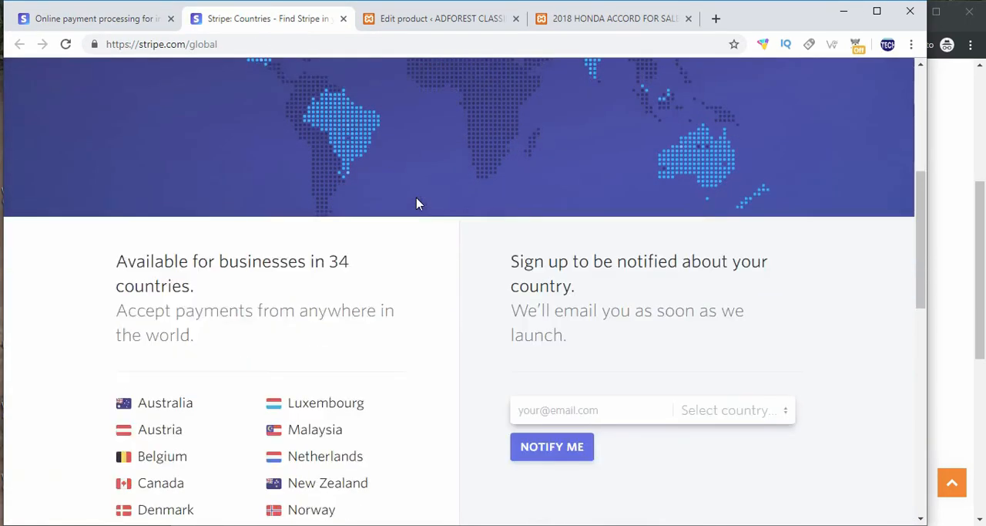
{"action": "scroll", "coordinate": [411, 232], "scroll_direction": "down", "scroll_amount": 2}
{"action": "scroll", "coordinate": [255, 262], "scroll_direction": "down", "scroll_amount": 1}
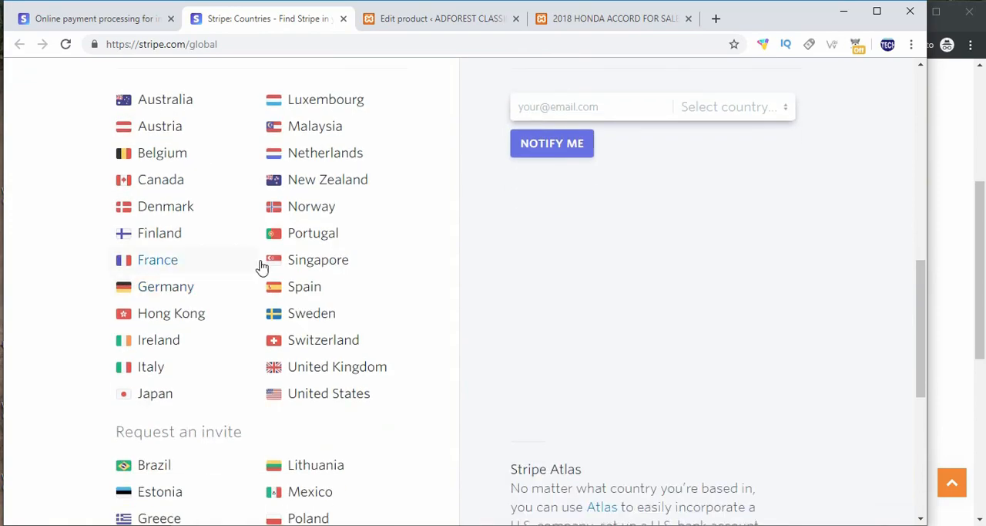
Step: Review the invite-only countries on Stripe's Global page and close it to return to the main Stripe site
{"action": "scroll", "coordinate": [223, 316], "scroll_direction": "down", "scroll_amount": 5}
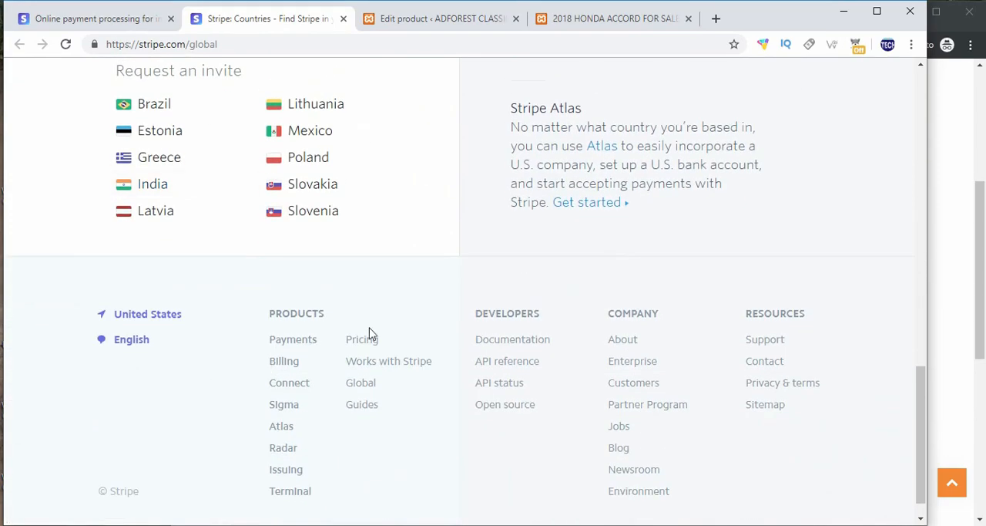
{"action": "scroll", "coordinate": [484, 229], "scroll_direction": "up", "scroll_amount": 7}
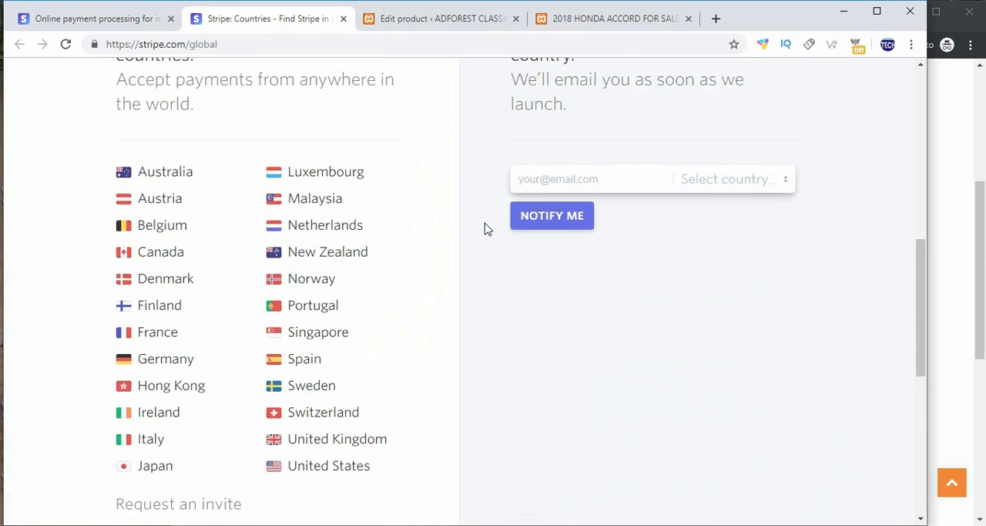
{"action": "scroll", "coordinate": [485, 229], "scroll_direction": "up", "scroll_amount": 1}
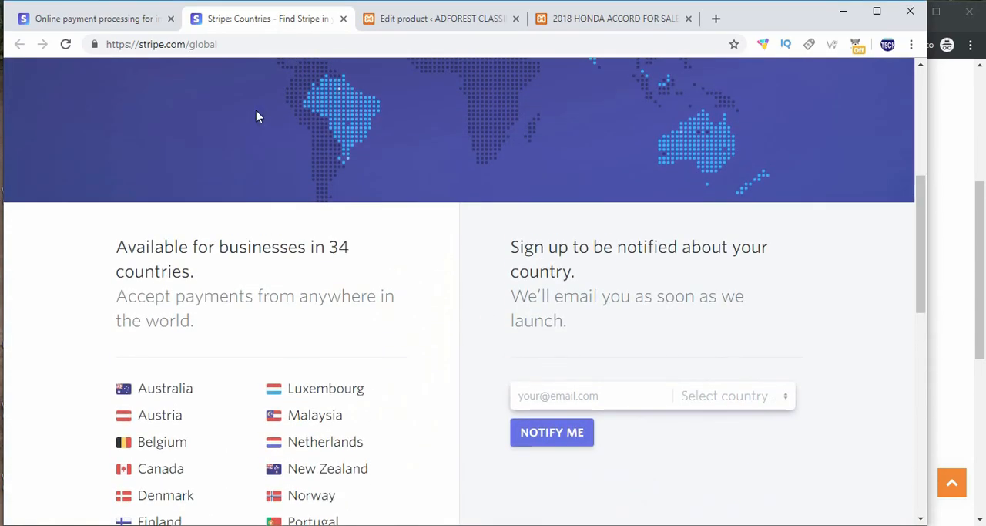
{"action": "left_click", "coordinate": [343, 19]}
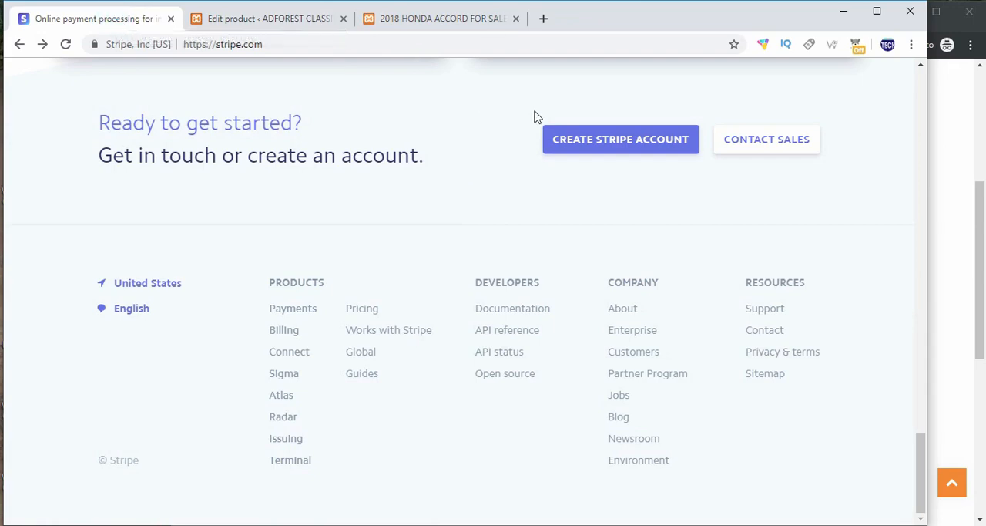
{"action": "scroll", "coordinate": [601, 138], "scroll_direction": "up", "scroll_amount": 2}
{"action": "scroll", "coordinate": [650, 156], "scroll_direction": "up", "scroll_amount": 2}
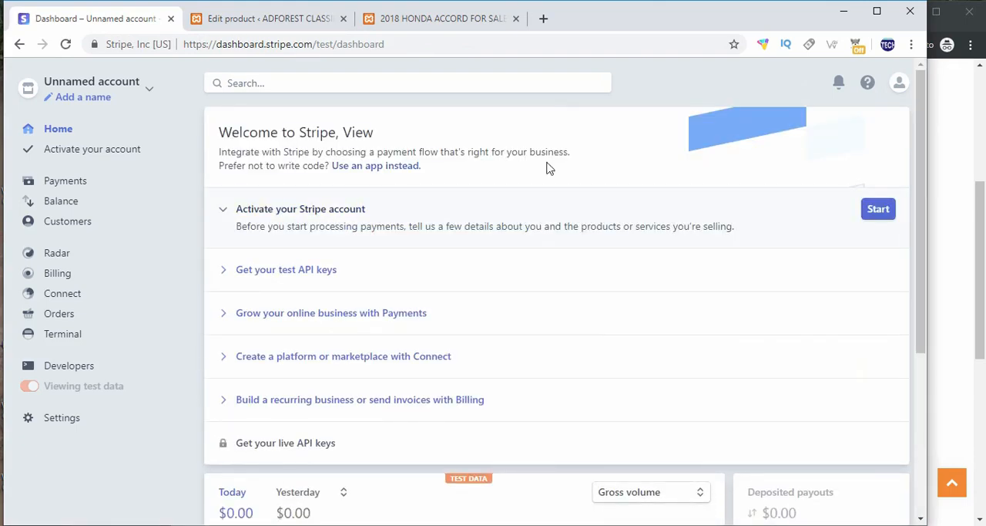
Step: Return to the WordPress admin and open the page for adding new plugins
{"action": "left_click", "coordinate": [278, 21]}
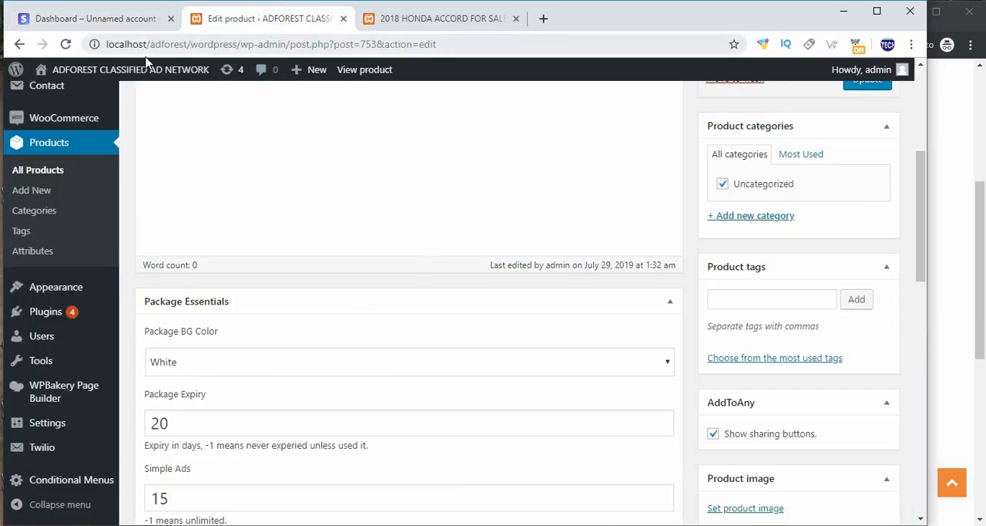
{"action": "left_click", "coordinate": [89, 20]}
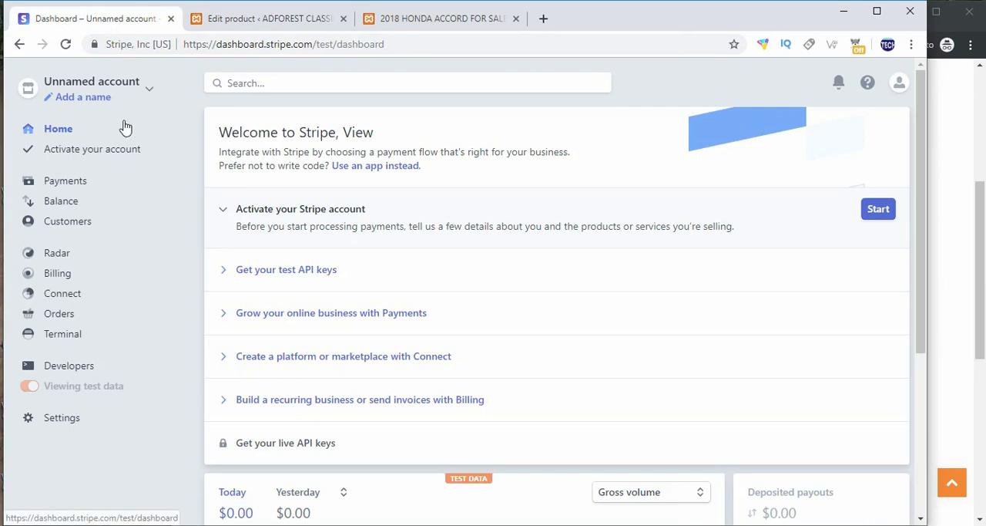
{"action": "left_click", "coordinate": [278, 22]}
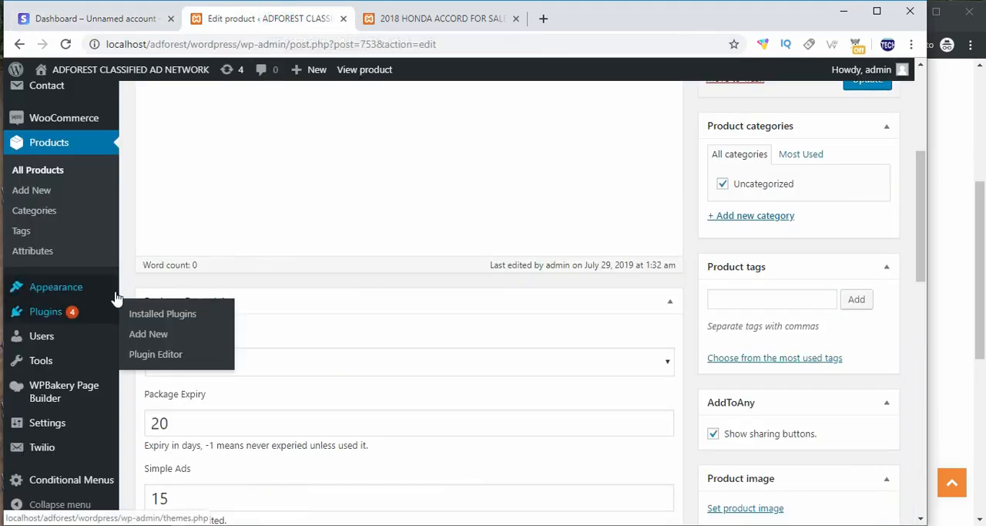
{"action": "scroll", "coordinate": [116, 296], "scroll_direction": "down", "scroll_amount": 1}
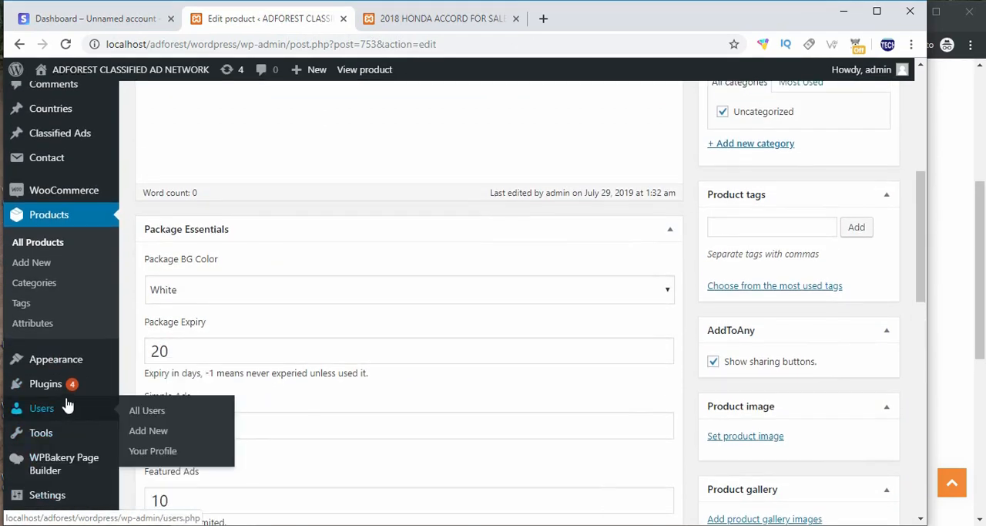
{"action": "left_click", "coordinate": [68, 386]}
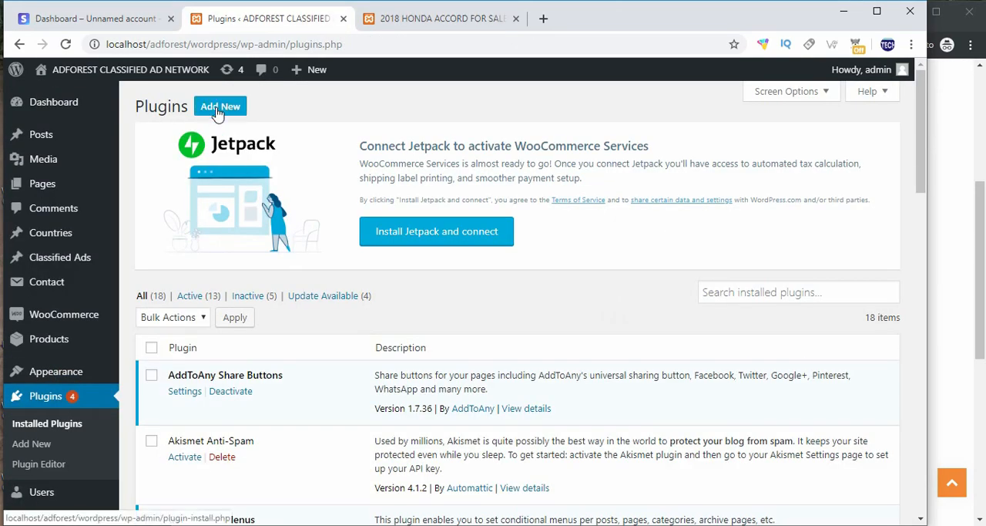
{"action": "left_click", "coordinate": [217, 109]}
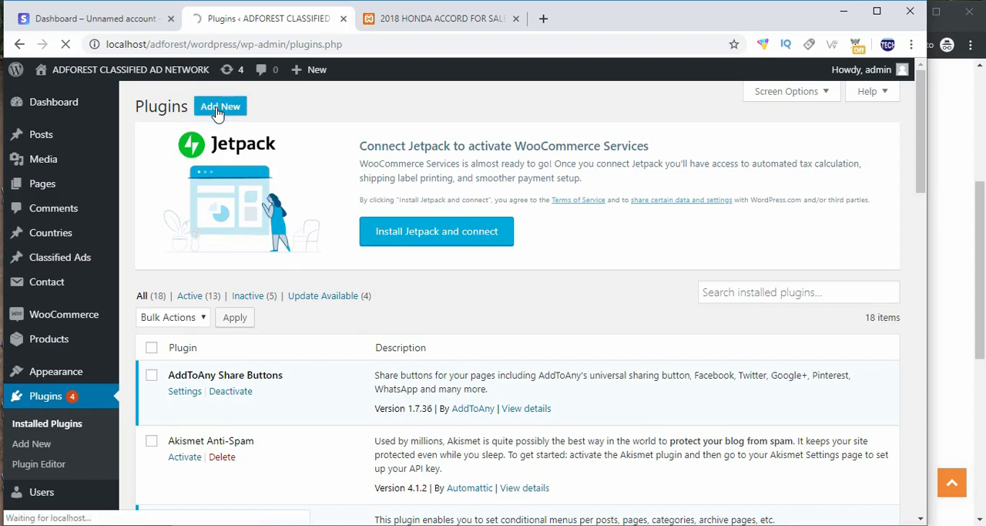
Step: Search the plugin directory for "woocommerce payment" and update the WooCommerce Stripe Payment Gateway plugin
{"action": "scroll", "coordinate": [290, 185], "scroll_direction": "down", "scroll_amount": 5}
{"action": "left_click", "coordinate": [730, 146]}
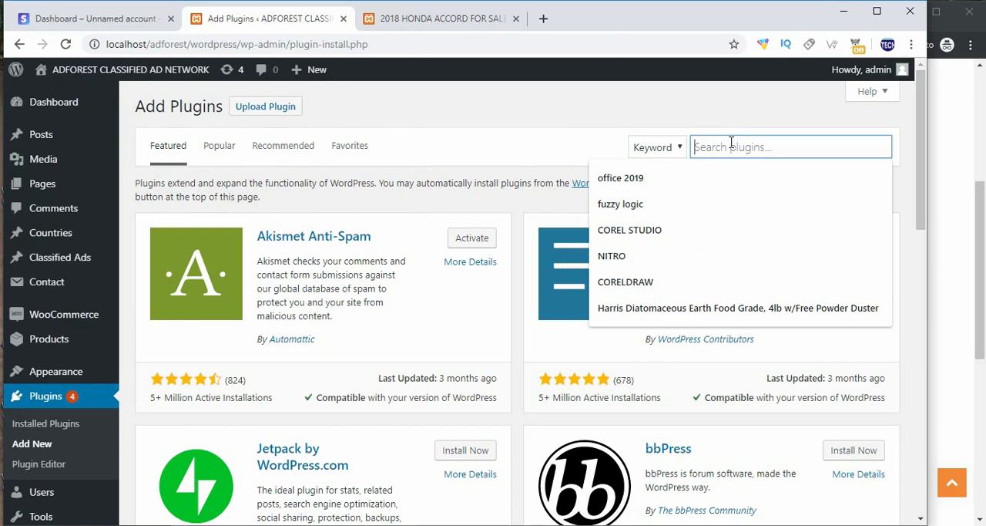
{"action": "type", "text": "wooc"}
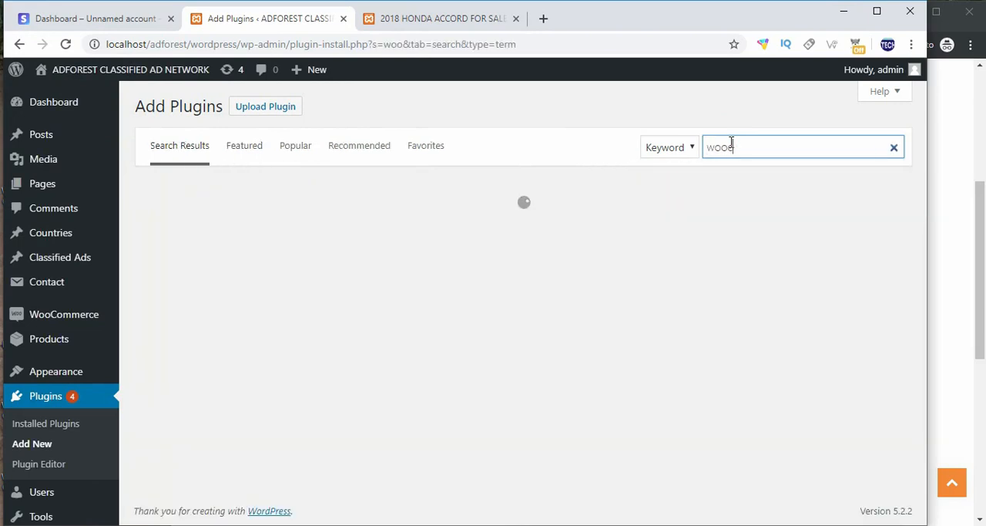
{"action": "type", "text": "ommerce"}
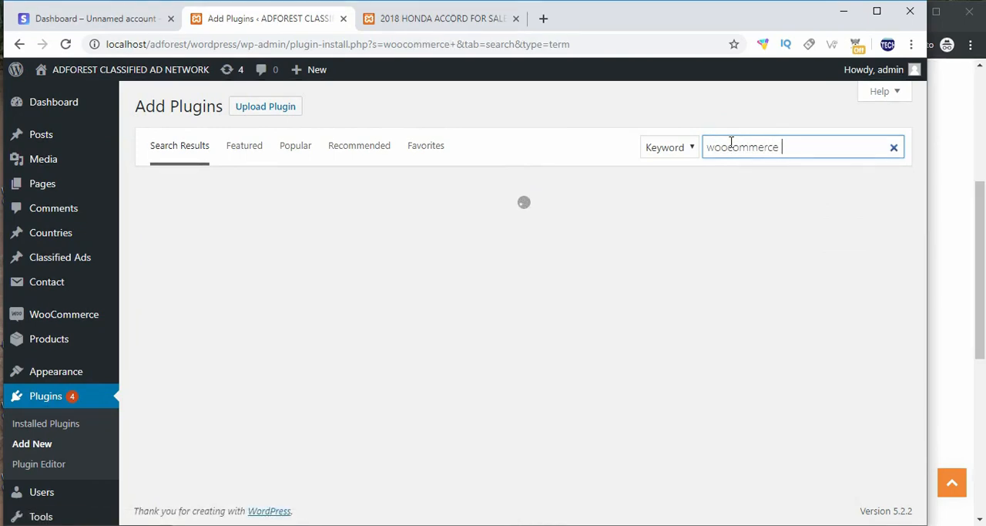
{"action": "type", "text": "payment"}
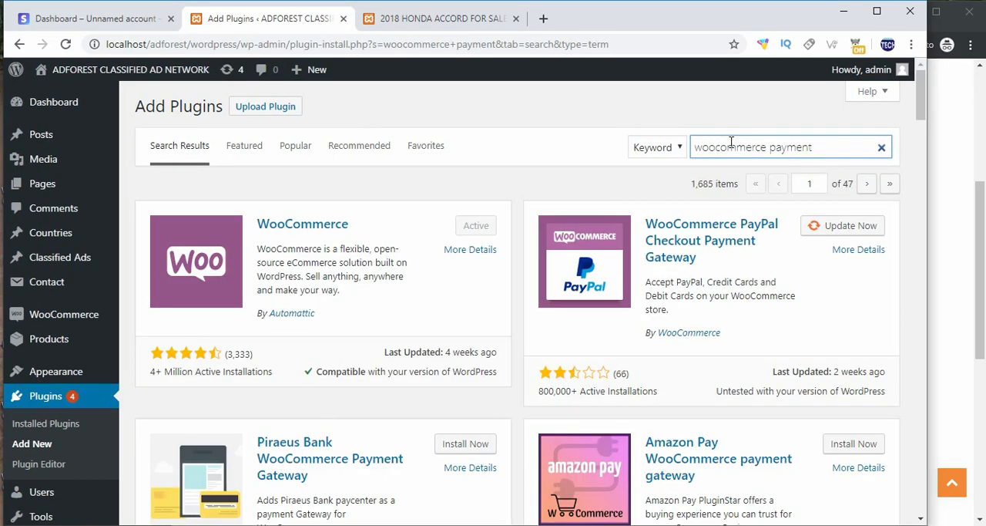
{"action": "scroll", "coordinate": [499, 262], "scroll_direction": "down", "scroll_amount": 3}
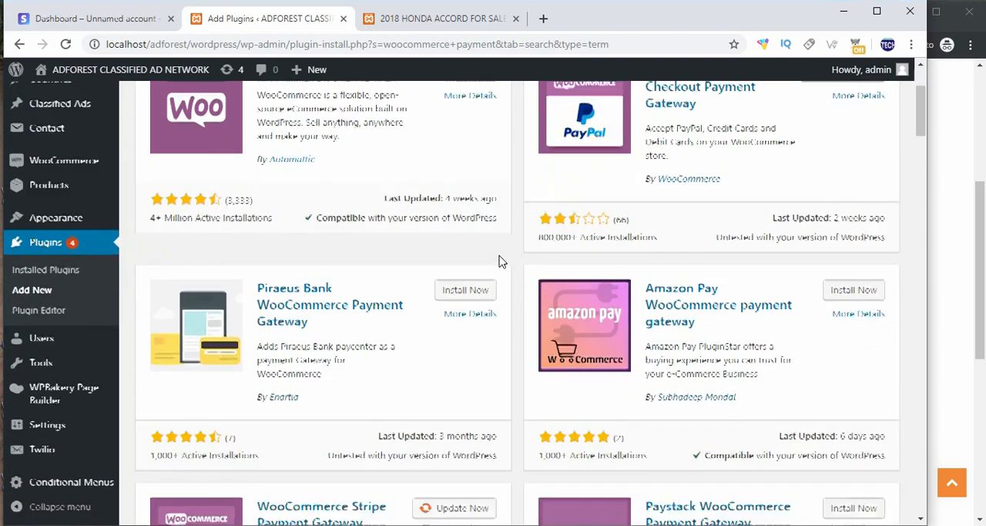
{"action": "scroll", "coordinate": [500, 262], "scroll_direction": "down", "scroll_amount": 1}
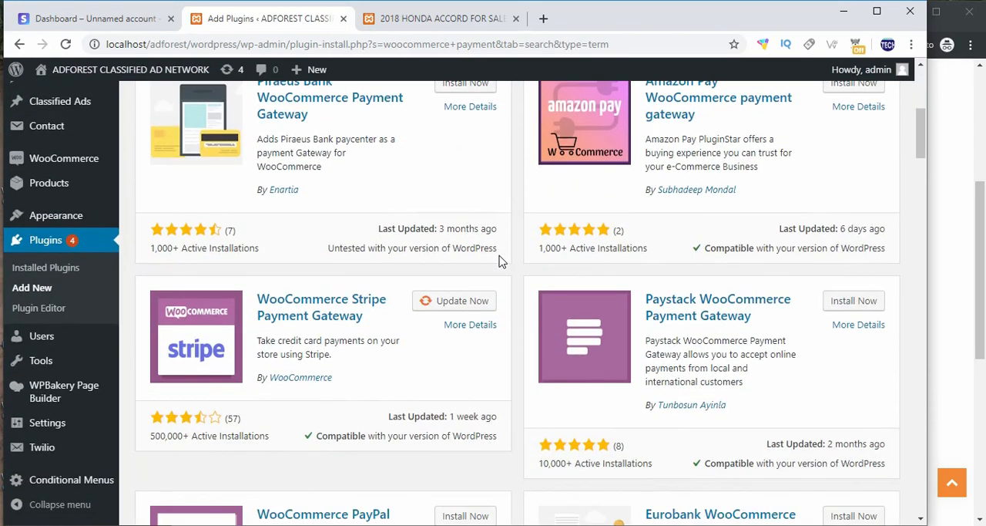
{"action": "left_click_drag", "start_coordinate": [375, 316], "coordinate": [264, 314]}
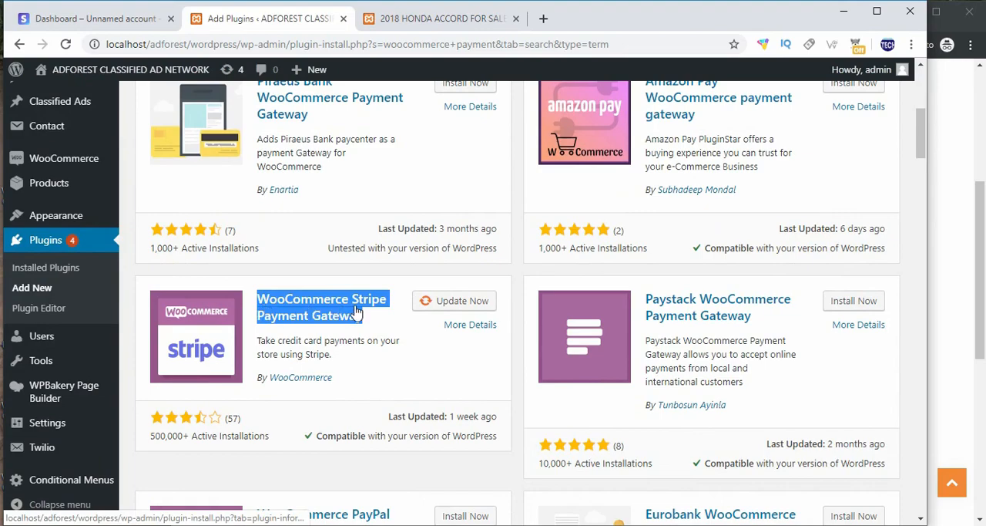
{"action": "left_click", "coordinate": [455, 307]}
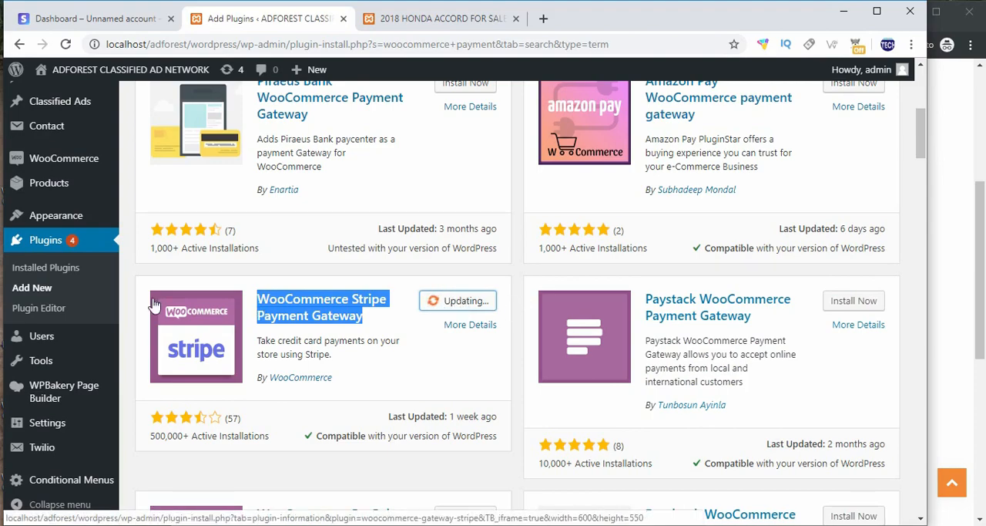
Step: Go to the installed plugins, leaving the current page, and open the WooCommerce Stripe Gateway settings
{"action": "left_click", "coordinate": [48, 242]}
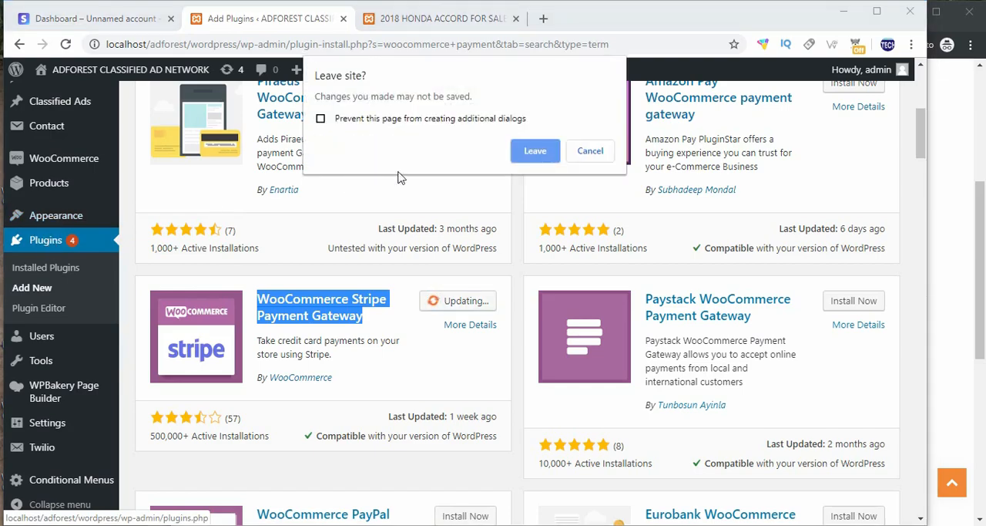
{"action": "left_click", "coordinate": [534, 152]}
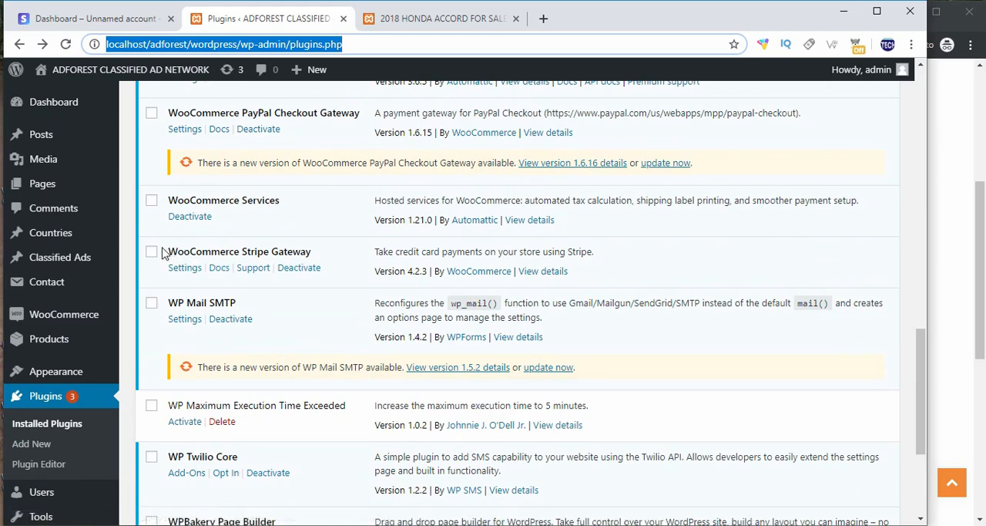
{"action": "left_click_drag", "start_coordinate": [162, 253], "coordinate": [314, 255]}
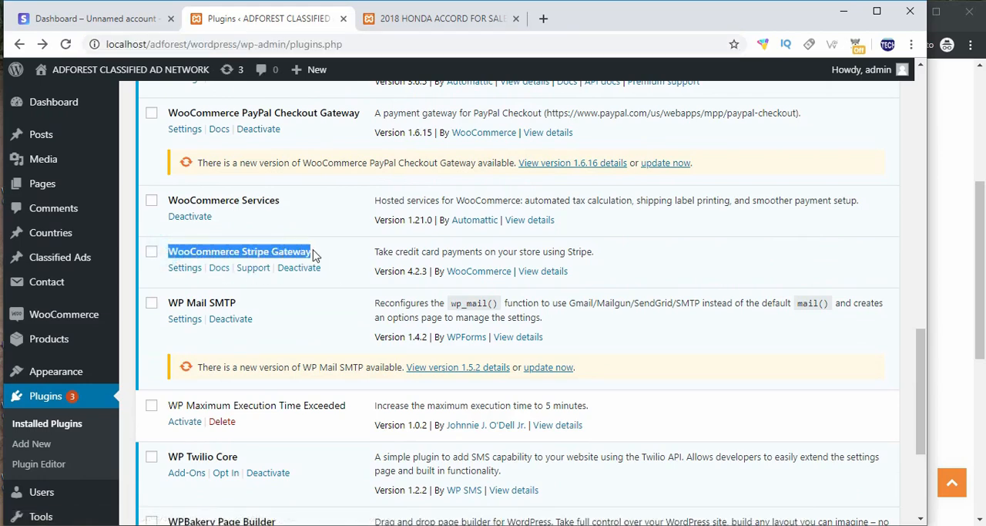
{"action": "left_click", "coordinate": [190, 274]}
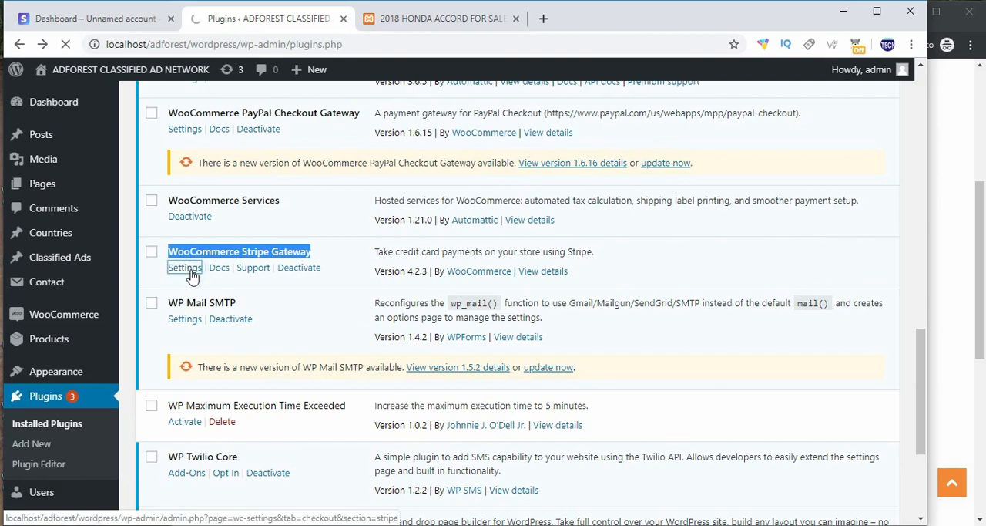
{"action": "scroll", "coordinate": [192, 278], "scroll_direction": "down", "scroll_amount": 2}
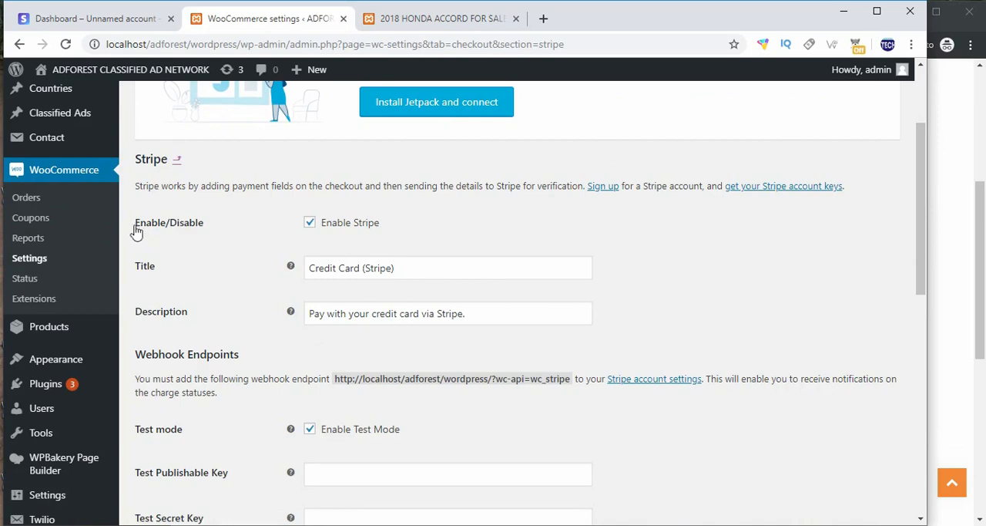
Step: Make sure Stripe is enabled and set the payment method's title to "Credit Card or Debit Card"
{"action": "left_click", "coordinate": [310, 223]}
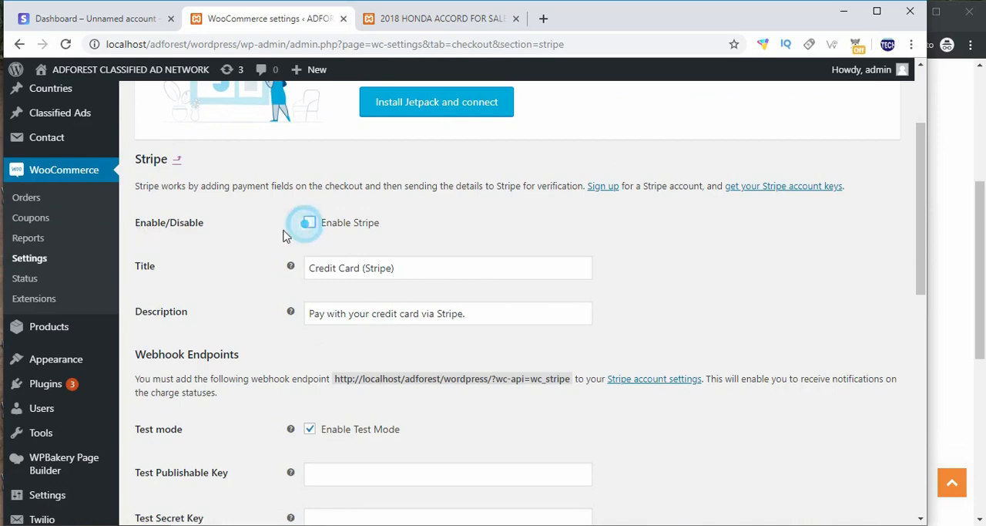
{"action": "left_click", "coordinate": [311, 224]}
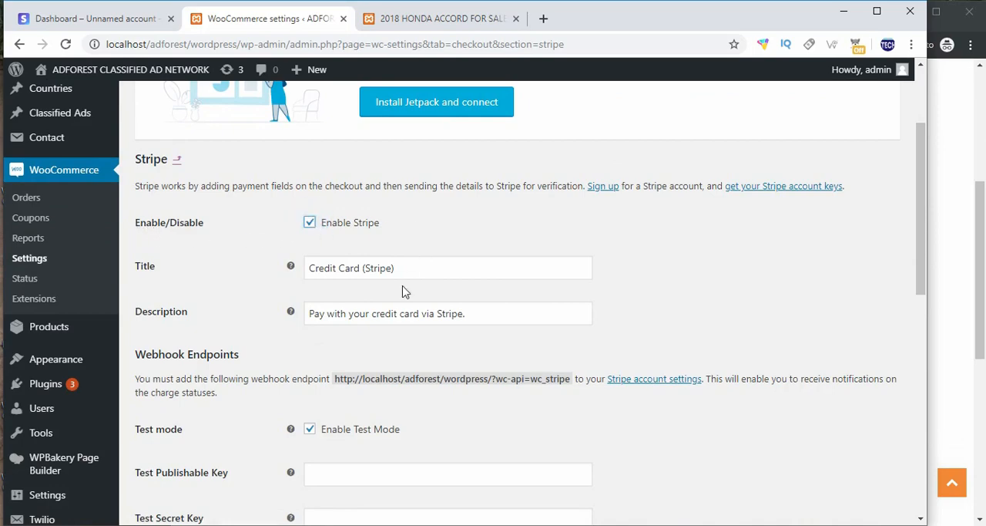
{"action": "left_click", "coordinate": [301, 274]}
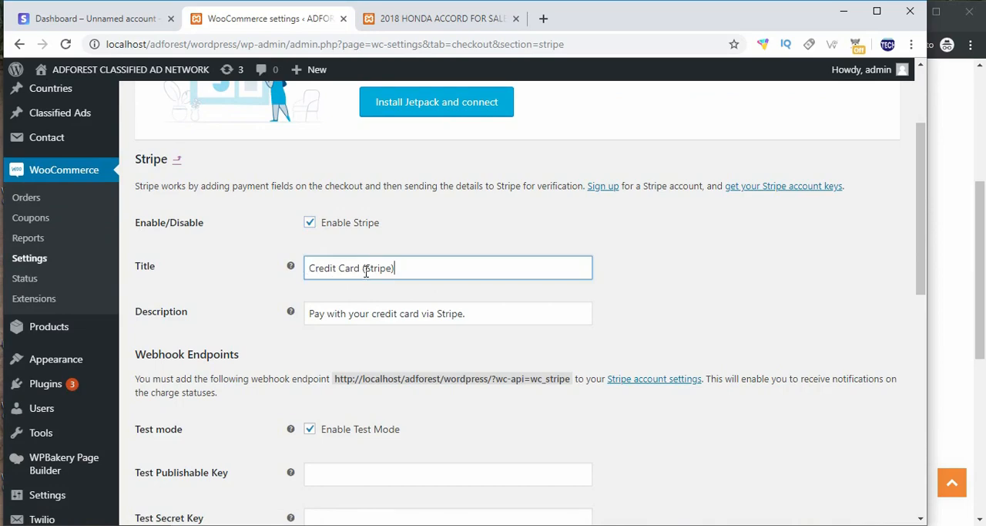
{"action": "left_click_drag", "start_coordinate": [361, 268], "coordinate": [466, 274]}
{"action": "key", "text": "BackSpace"}
Step: Locate the Test Publishable Key setting and open the test API keys page in the Stripe dashboard
{"action": "scroll", "coordinate": [313, 332], "scroll_direction": "down", "scroll_amount": 2}
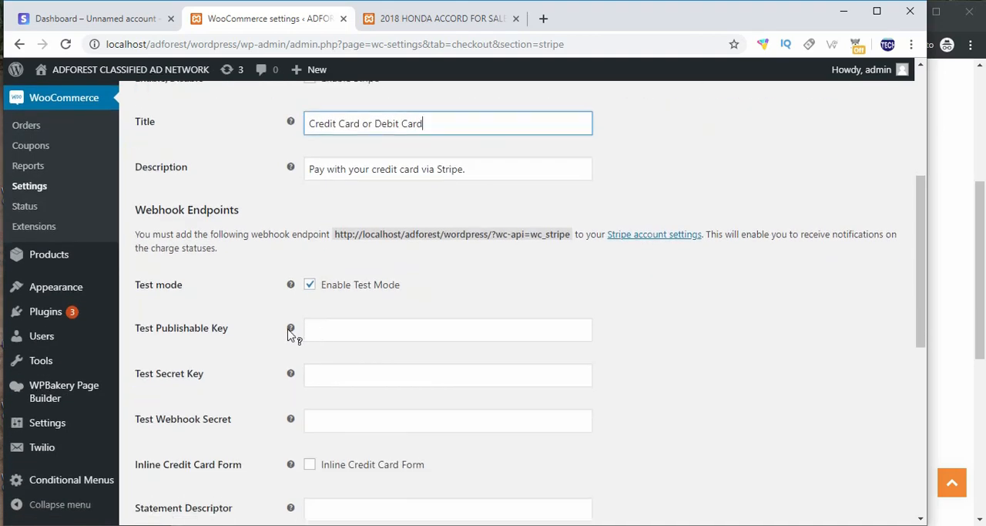
{"action": "scroll", "coordinate": [141, 314], "scroll_direction": "down", "scroll_amount": 1}
{"action": "scroll", "coordinate": [139, 308], "scroll_direction": "down", "scroll_amount": 1}
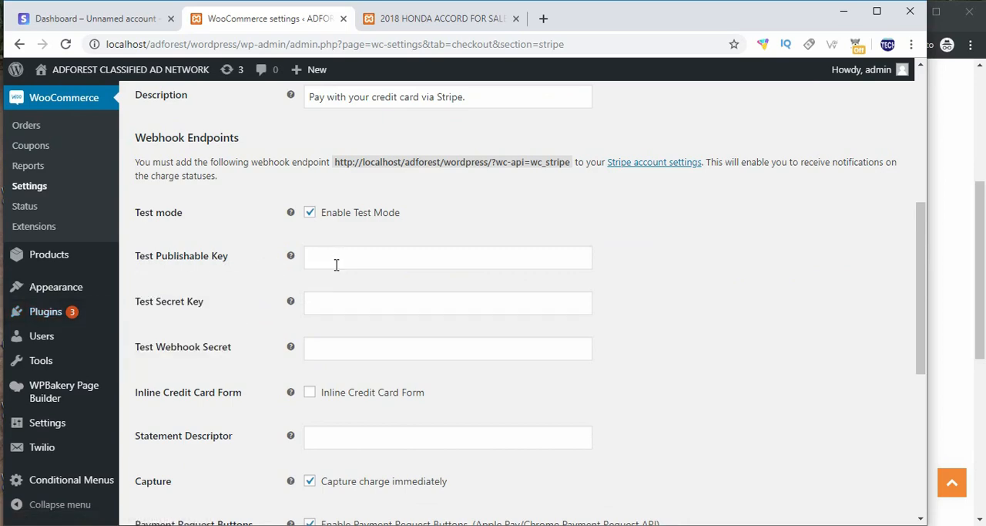
{"action": "left_click", "coordinate": [315, 256]}
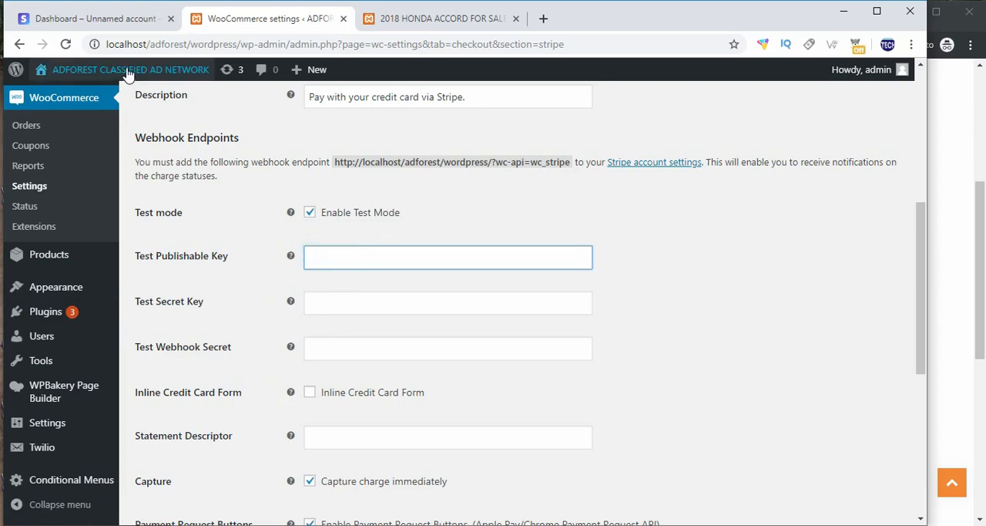
{"action": "left_click", "coordinate": [87, 23]}
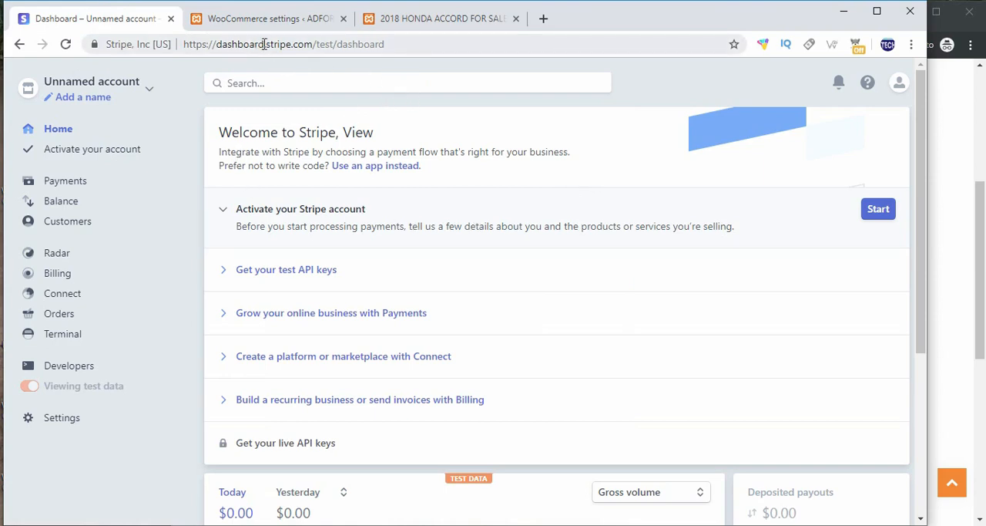
{"action": "left_click", "coordinate": [68, 367]}
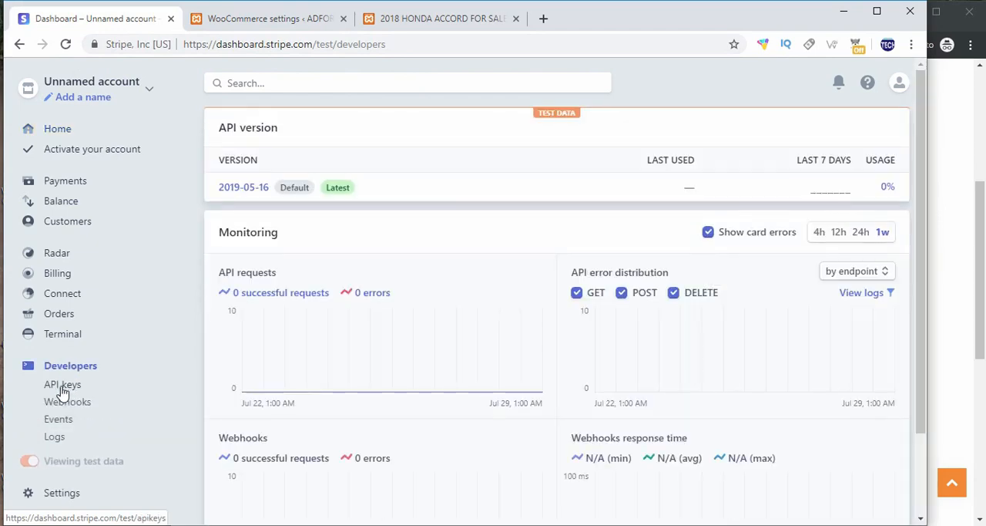
{"action": "left_click", "coordinate": [66, 387]}
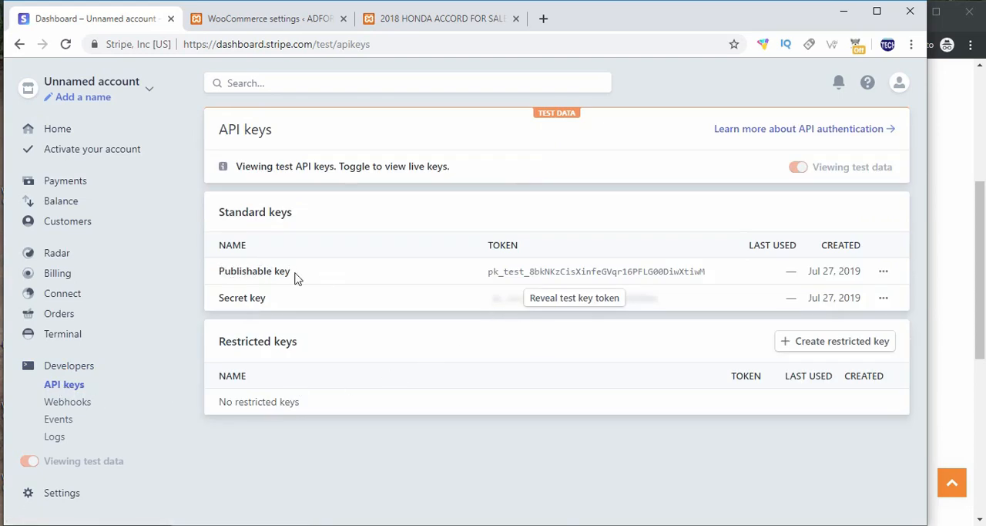
Step: Reveal the secret test key's token in the Stripe dashboard, authenticating with the account password
{"action": "left_click", "coordinate": [568, 305]}
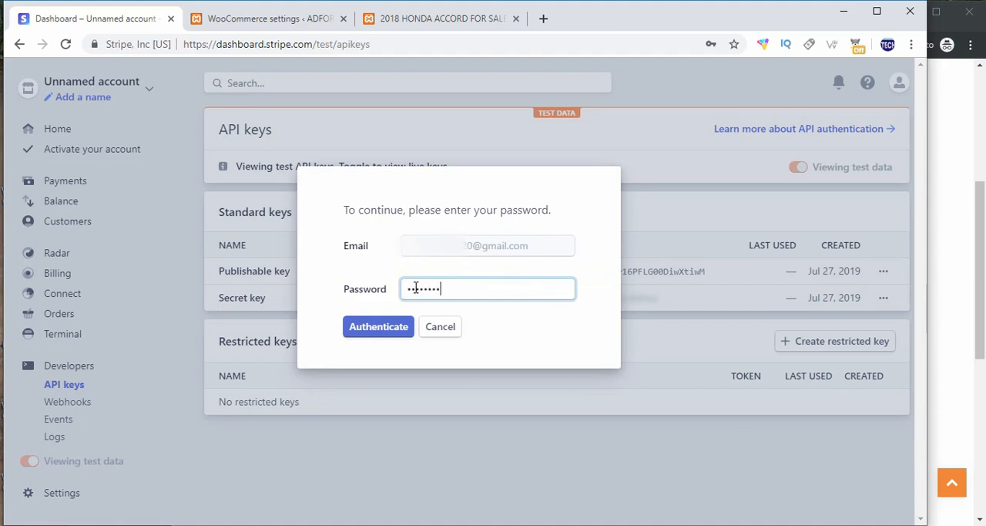
{"action": "key", "text": "Return"}
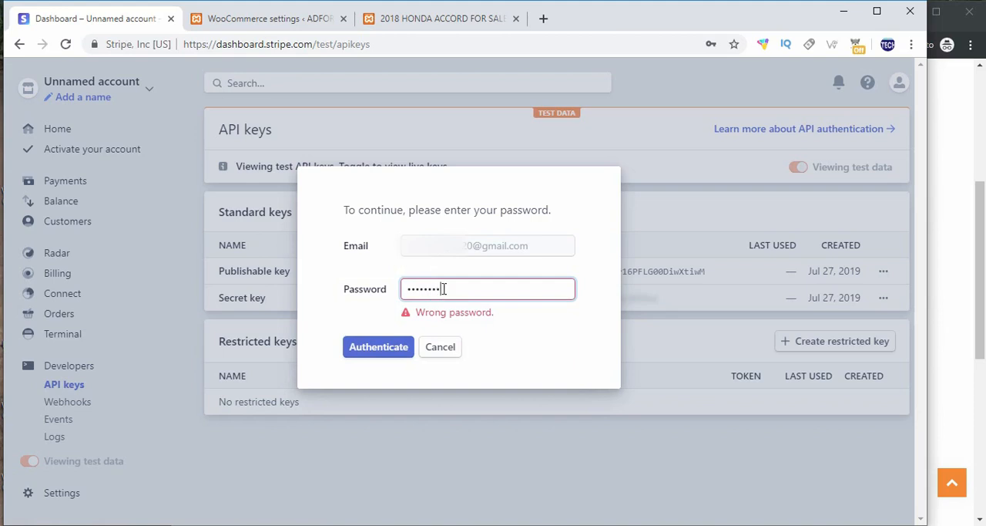
{"action": "left_click_drag", "start_coordinate": [443, 288], "coordinate": [372, 293]}
{"action": "type", "text": "•"}
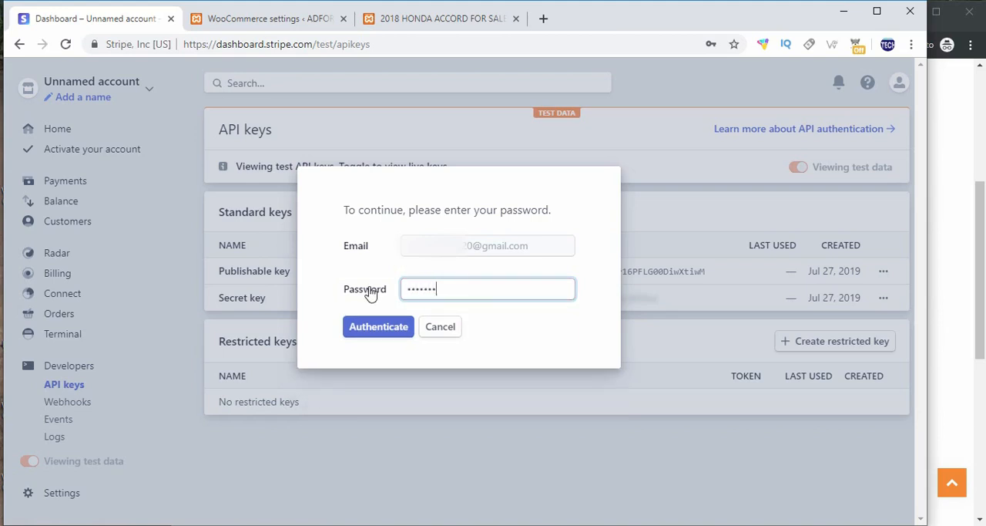
{"action": "key", "text": "Return"}
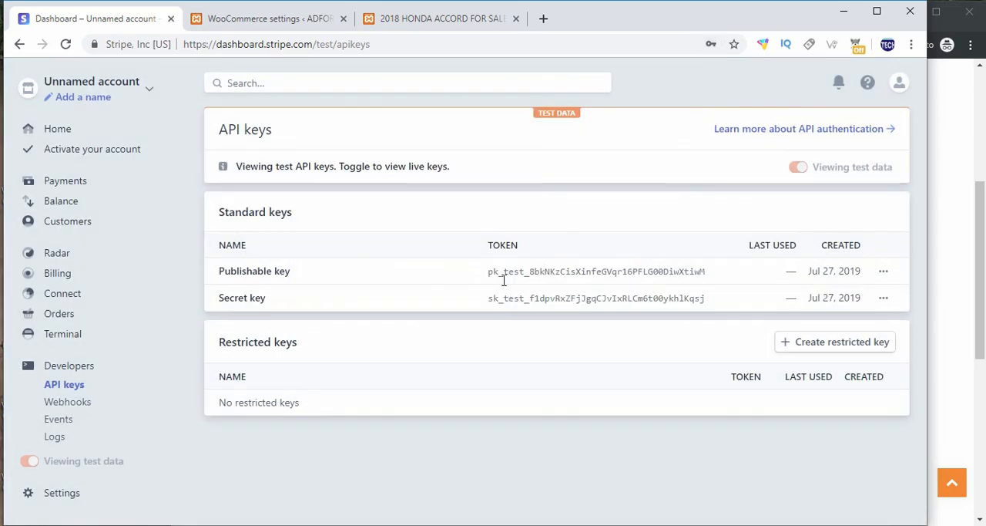
Step: Copy the publishable test key from Stripe and paste it into the Test Publishable Key setting in WooCommerce
{"action": "left_click_drag", "start_coordinate": [221, 273], "coordinate": [291, 275]}
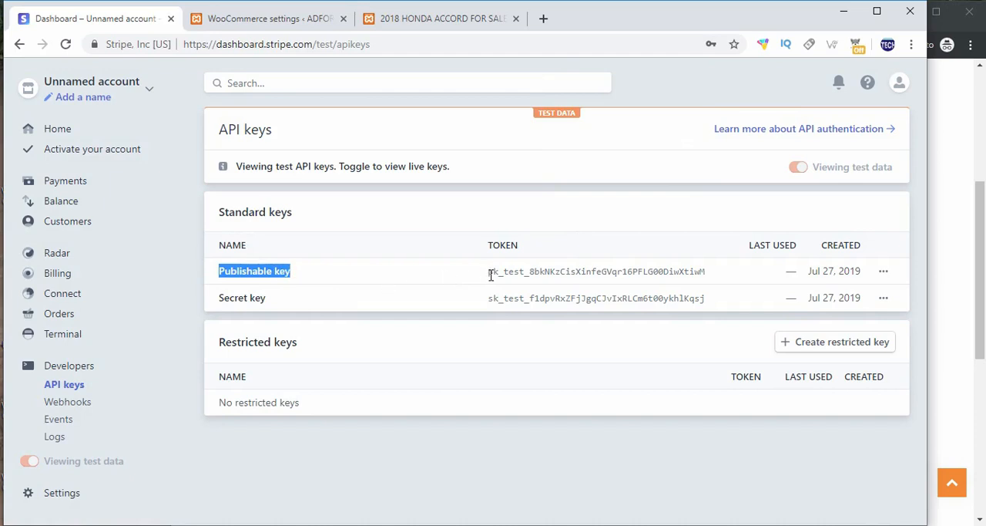
{"action": "left_click_drag", "start_coordinate": [491, 276], "coordinate": [704, 269]}
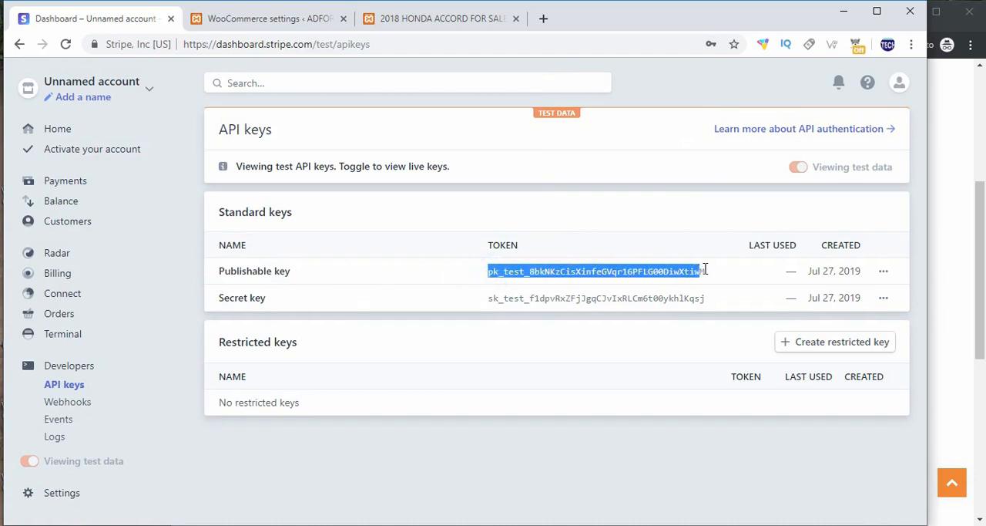
{"action": "right_click", "coordinate": [656, 265]}
{"action": "left_click", "coordinate": [656, 278]}
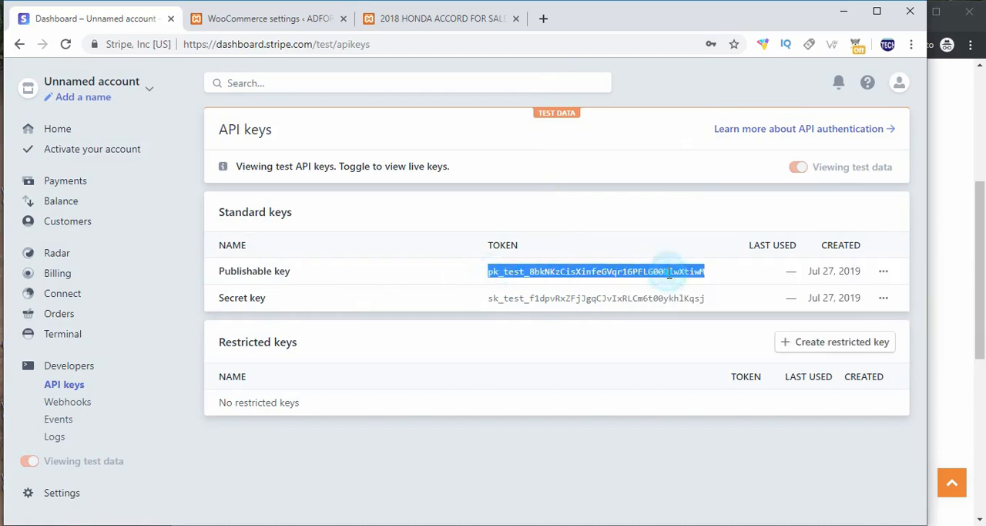
{"action": "left_click", "coordinate": [301, 23]}
{"action": "right_click", "coordinate": [319, 255]}
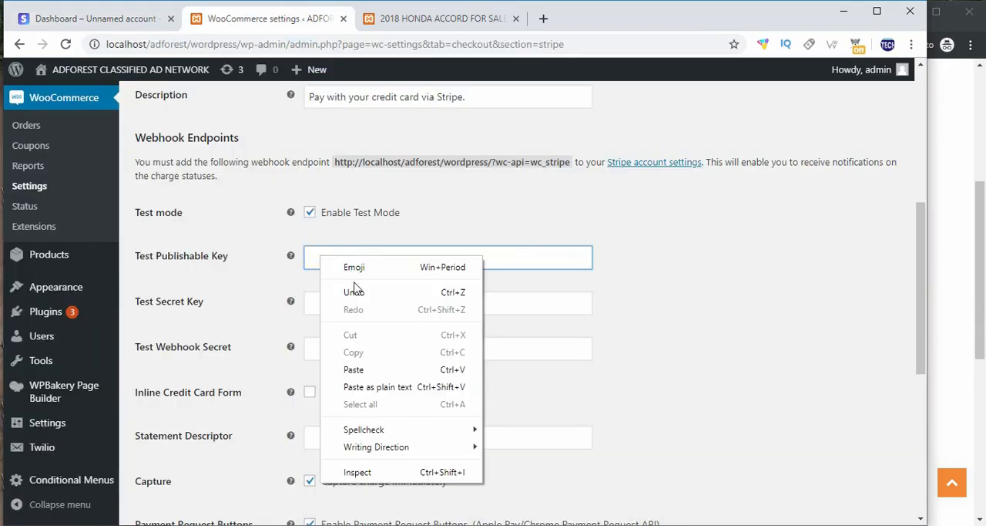
{"action": "left_click", "coordinate": [354, 369]}
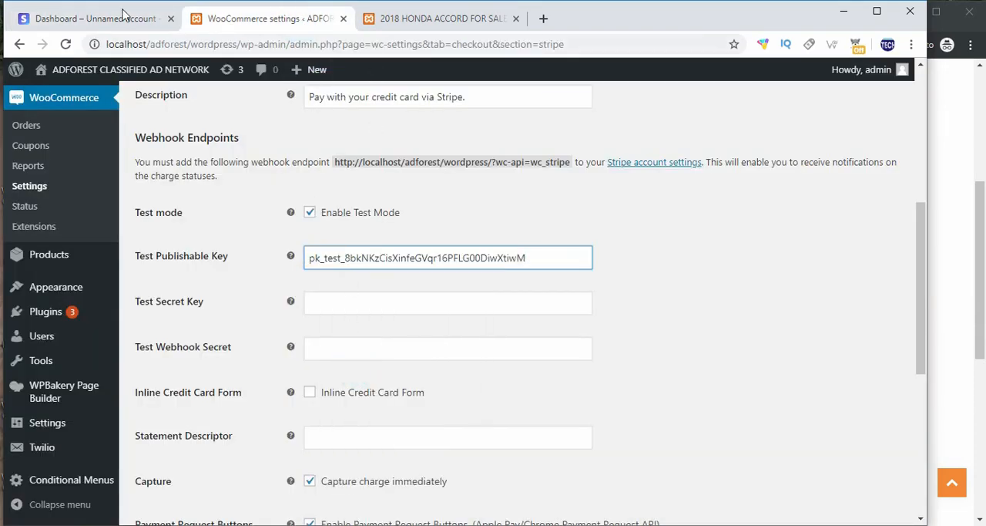
Step: Copy the secret test key from Stripe and paste it into the Test Secret Key setting in WooCommerce
{"action": "left_click", "coordinate": [74, 18]}
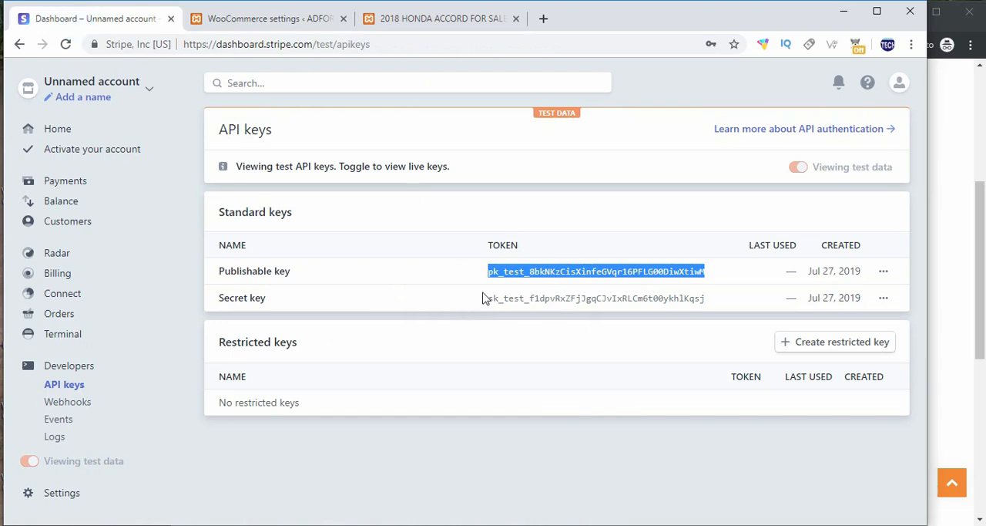
{"action": "left_click_drag", "start_coordinate": [490, 301], "coordinate": [725, 309]}
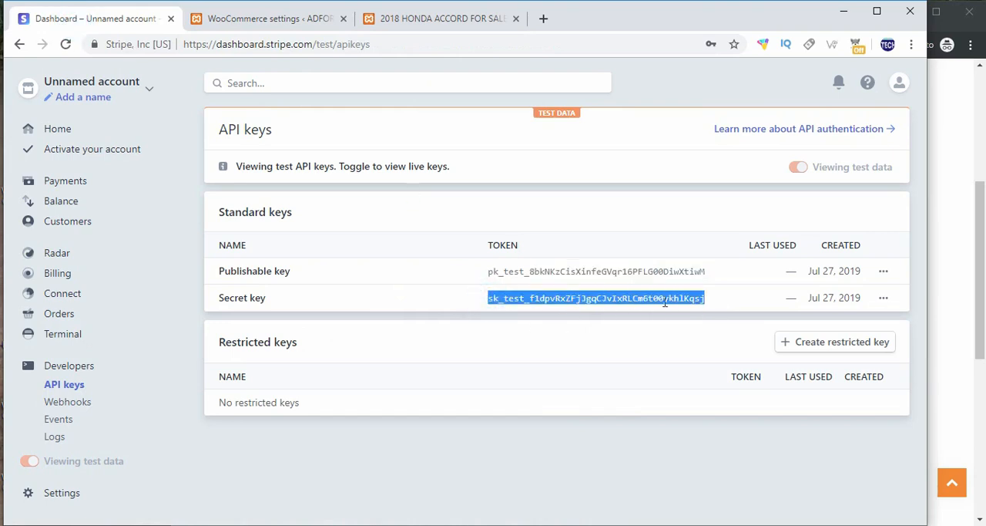
{"action": "right_click", "coordinate": [621, 301]}
{"action": "left_click", "coordinate": [648, 312]}
{"action": "left_click", "coordinate": [231, 23]}
{"action": "left_click", "coordinate": [360, 302]}
{"action": "right_click", "coordinate": [361, 303]}
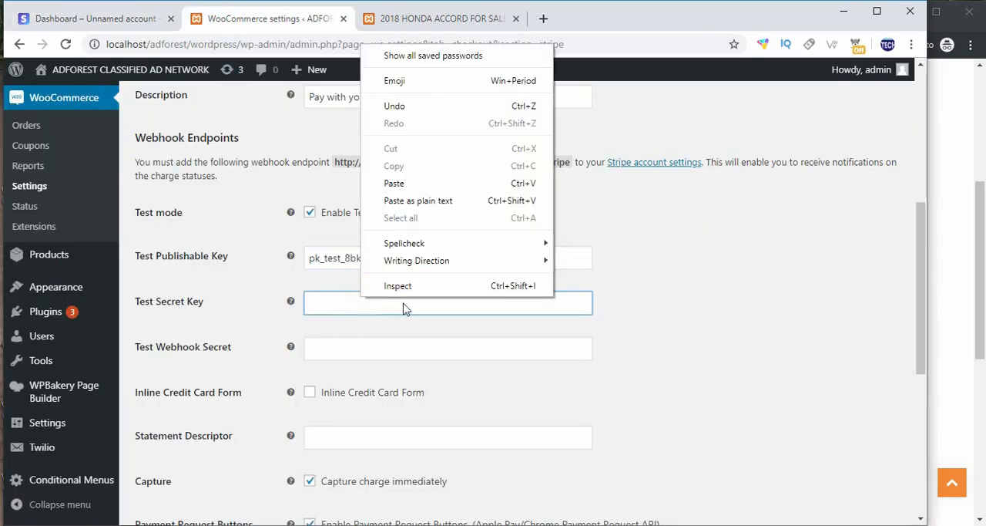
{"action": "left_click", "coordinate": [409, 182]}
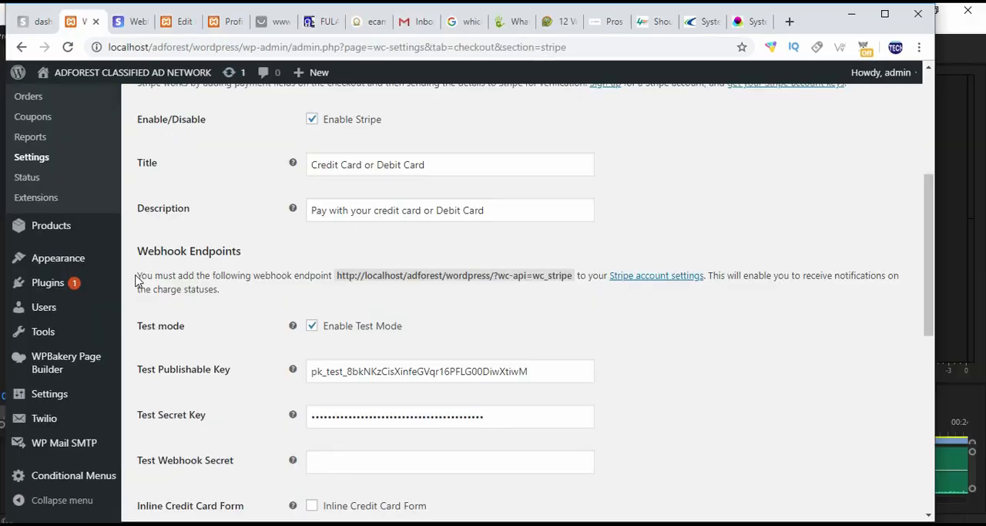
Step: Check the Webhook Endpoints instruction in the WooCommerce Stripe settings and start adding a test webhook endpoint in the Stripe dashboard
{"action": "left_click_drag", "start_coordinate": [137, 276], "coordinate": [332, 281]}
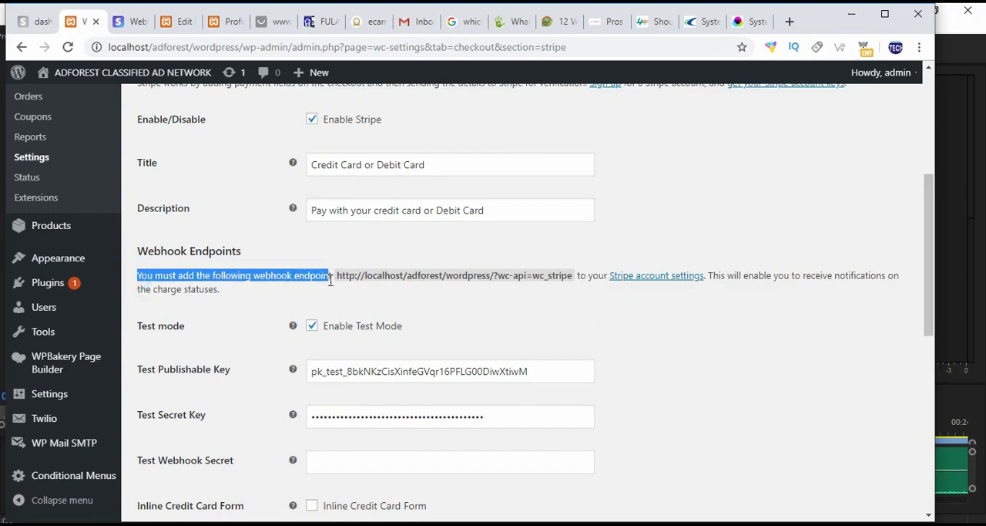
{"action": "left_click", "coordinate": [645, 280]}
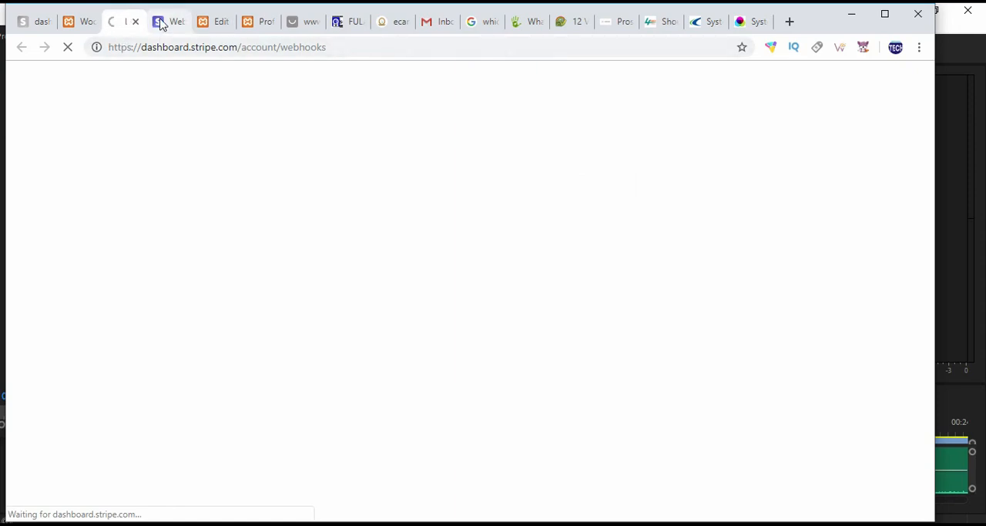
{"action": "left_click", "coordinate": [135, 22]}
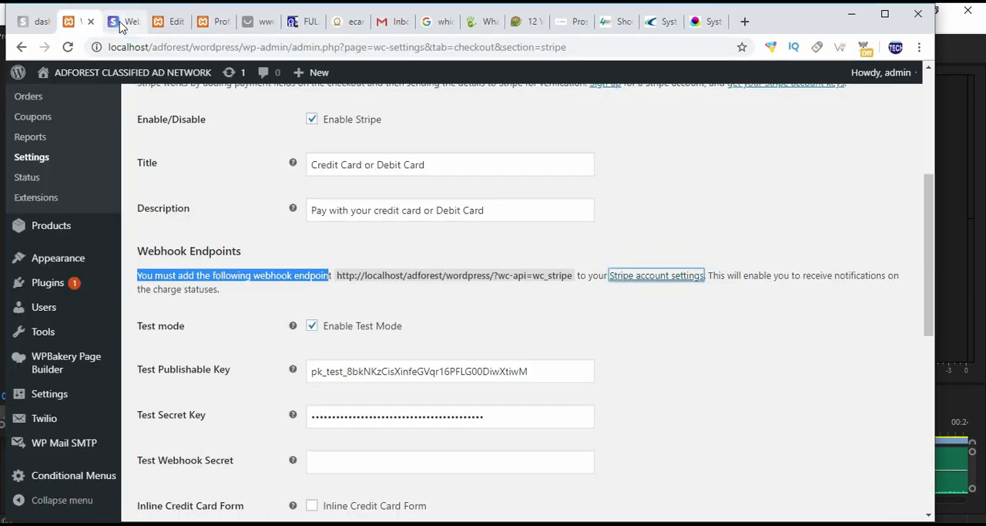
{"action": "left_click", "coordinate": [122, 22]}
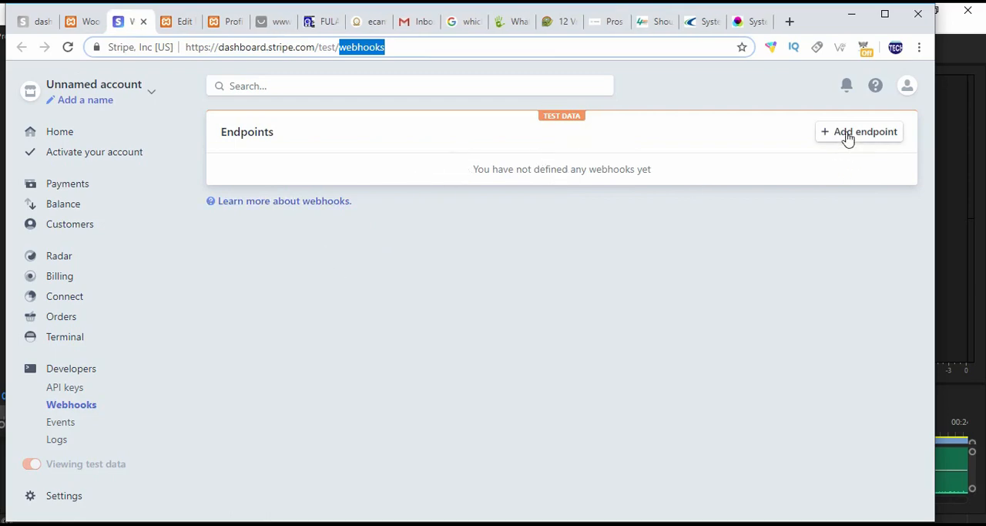
{"action": "left_click", "coordinate": [83, 21]}
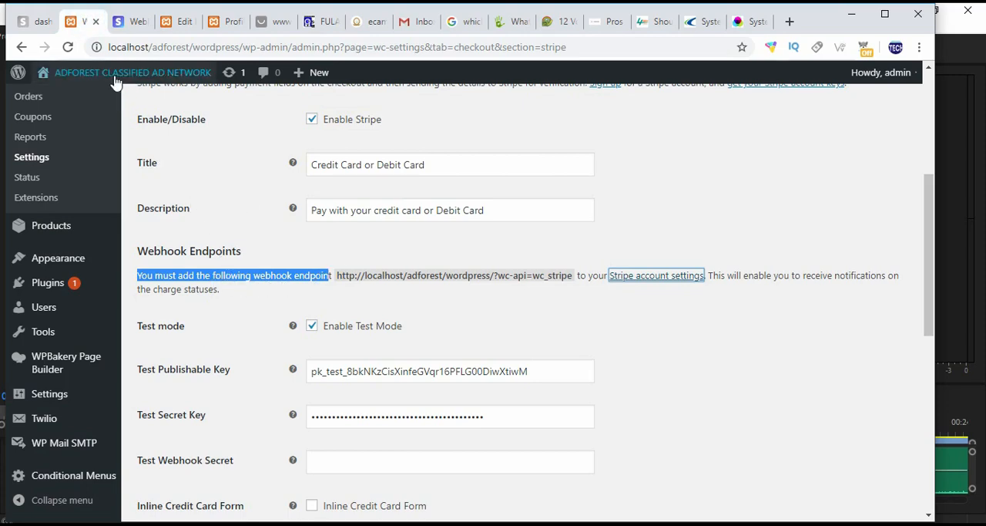
{"action": "left_click", "coordinate": [131, 20]}
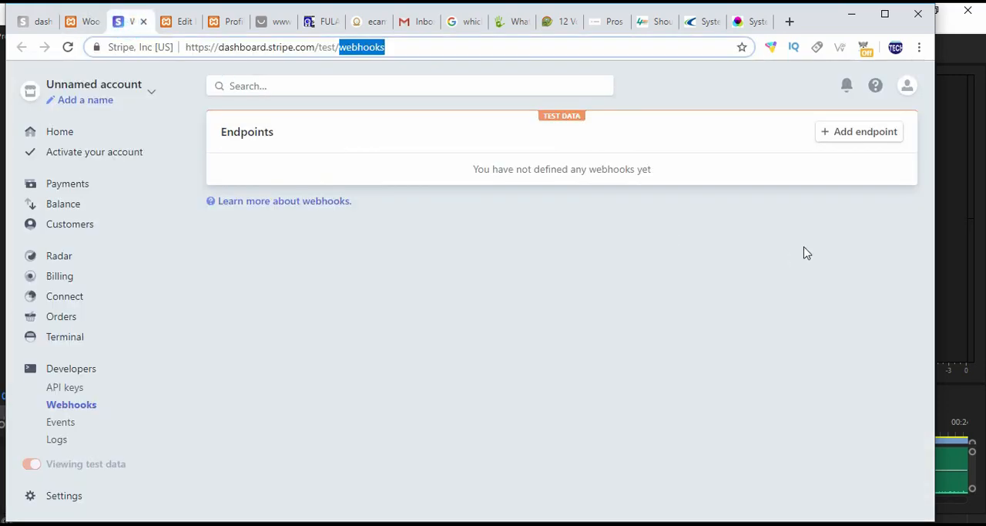
{"action": "left_click", "coordinate": [854, 136]}
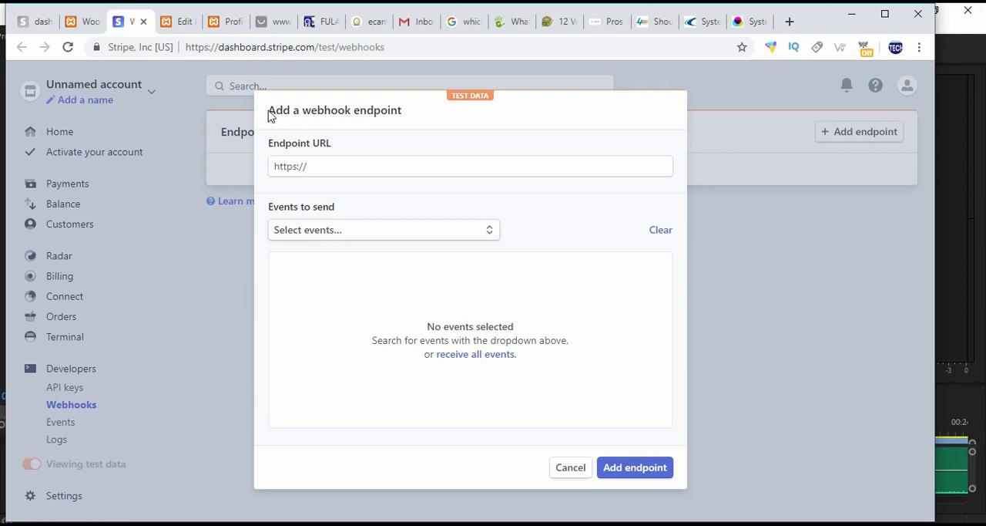
{"action": "left_click_drag", "start_coordinate": [269, 115], "coordinate": [408, 116]}
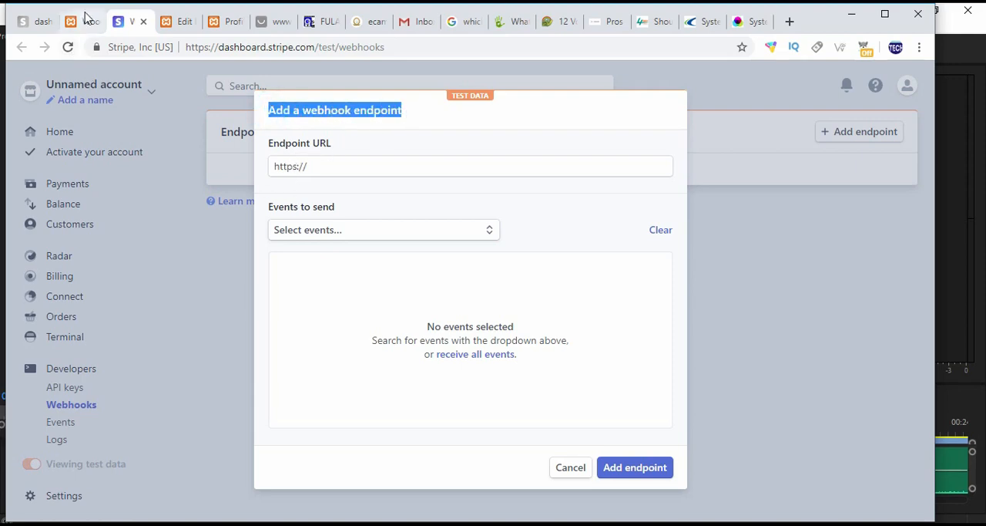
{"action": "left_click", "coordinate": [84, 21]}
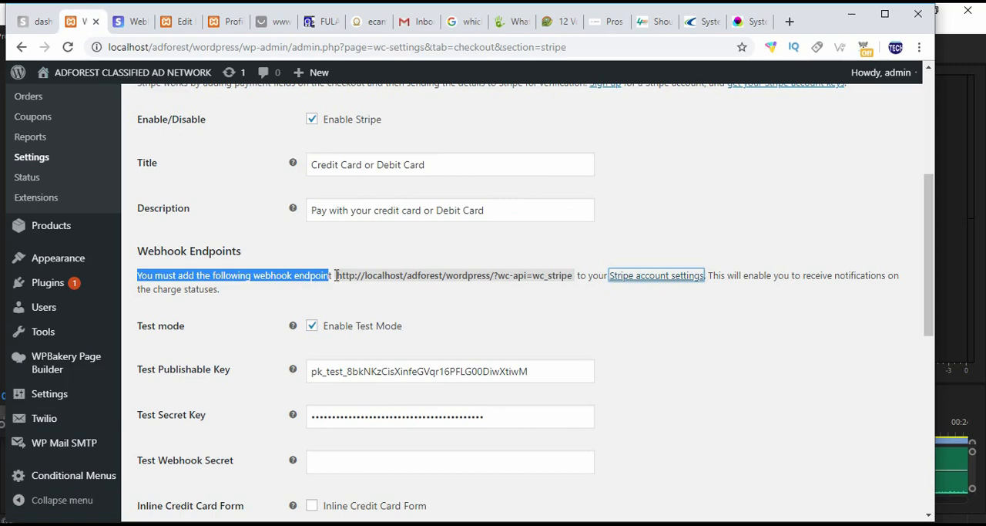
{"action": "left_click_drag", "start_coordinate": [334, 275], "coordinate": [567, 278]}
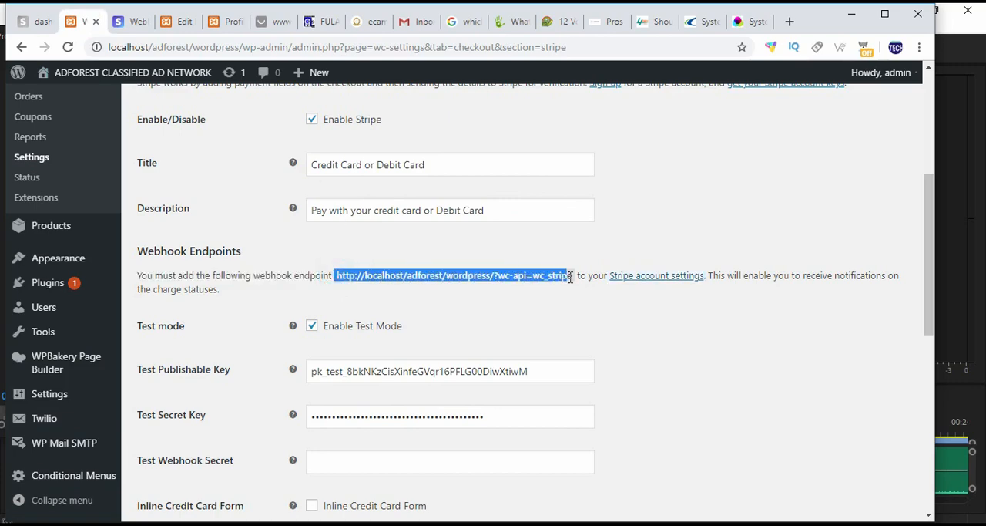
{"action": "right_click", "coordinate": [401, 271]}
{"action": "left_click", "coordinate": [428, 282]}
{"action": "left_click", "coordinate": [132, 23]}
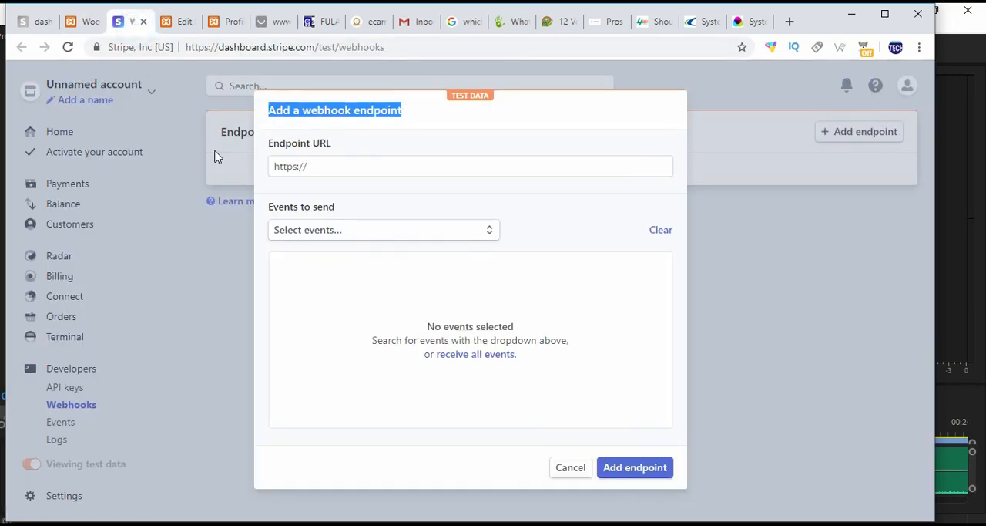
{"action": "left_click", "coordinate": [299, 165]}
{"action": "right_click", "coordinate": [299, 166]}
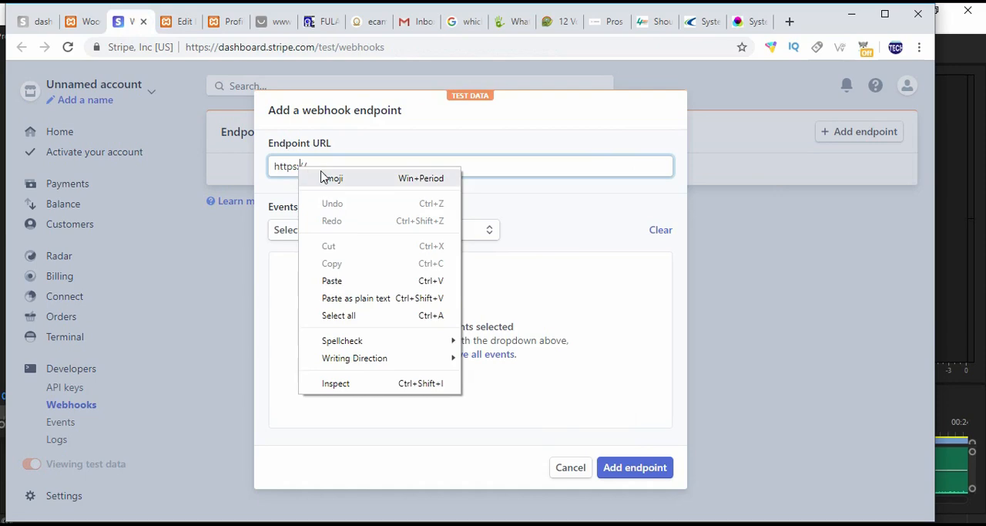
{"action": "left_click", "coordinate": [326, 164]}
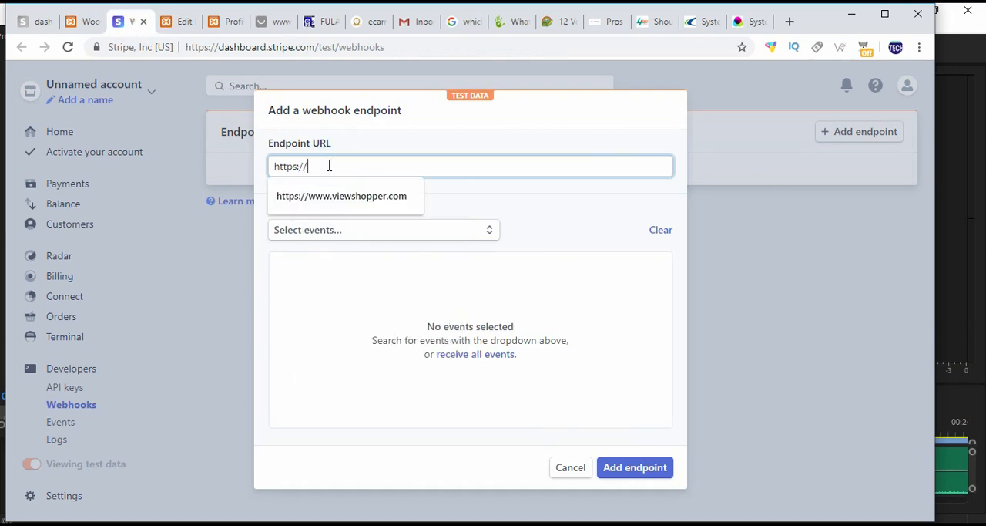
{"action": "key", "text": "BackSpace"}
{"action": "key", "text": "BackSpace"}
{"action": "key", "text": "BackSpace"}
{"action": "key", "text": "BackSpace"}
{"action": "key", "text": "BackSpace"}
{"action": "key", "text": "BackSpace"}
{"action": "key", "text": "BackSpace"}
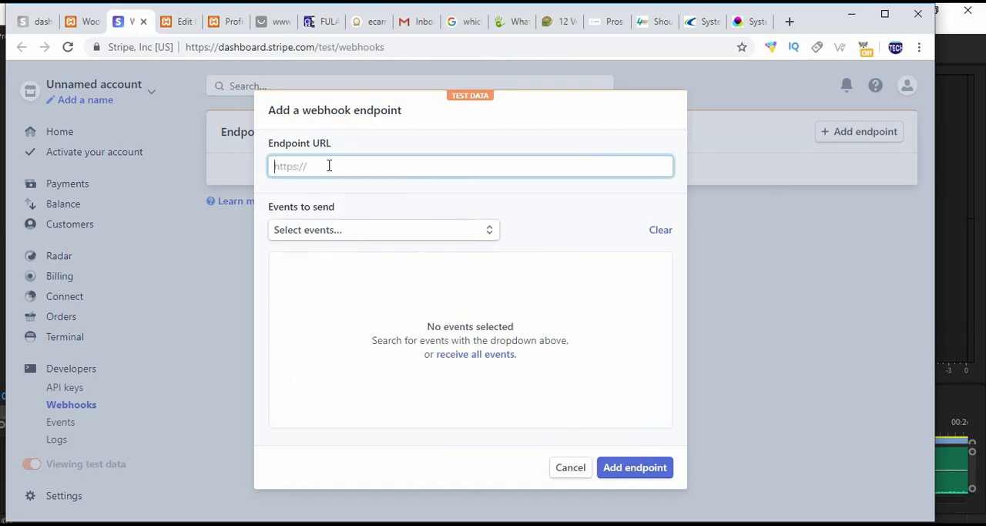
{"action": "right_click", "coordinate": [329, 165]}
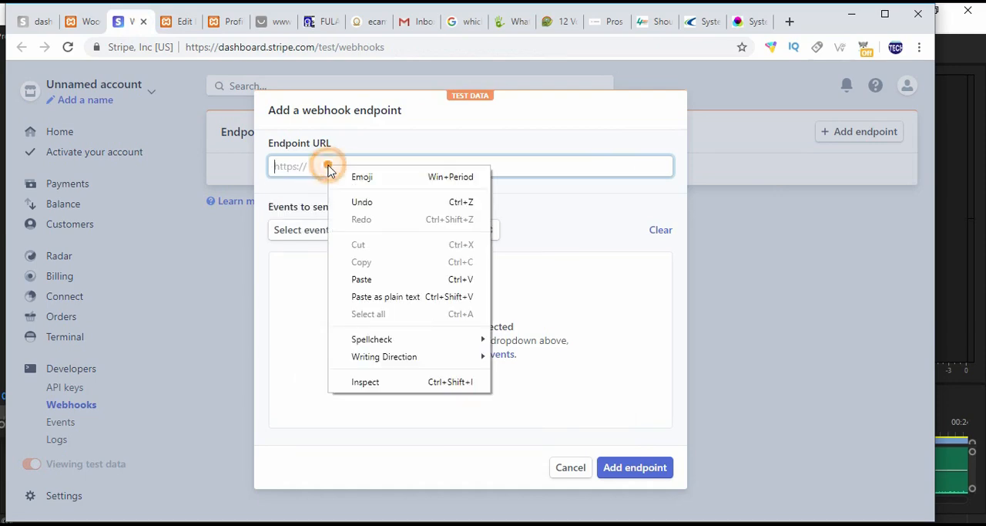
{"action": "left_click", "coordinate": [379, 282]}
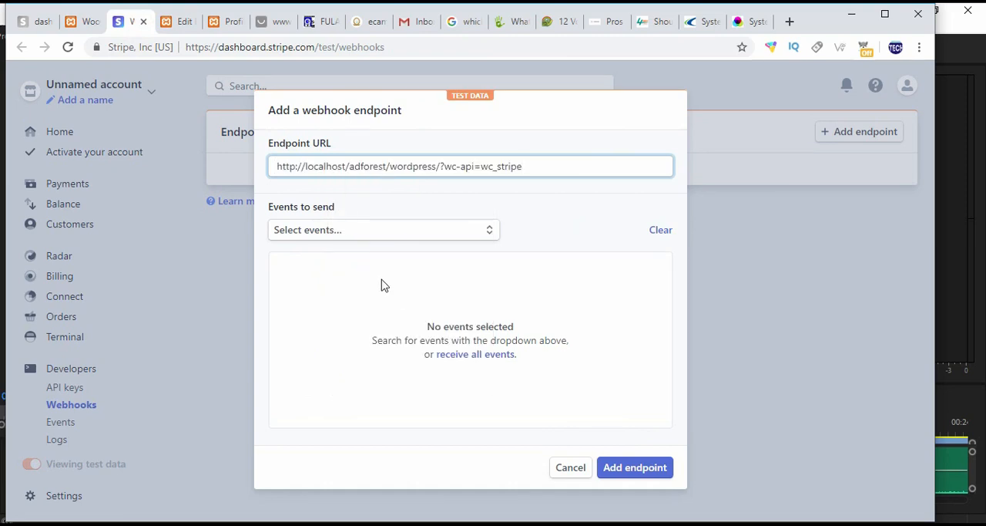
Step: Browse the available webhook events and set the endpoint to receive all events
{"action": "left_click", "coordinate": [453, 235]}
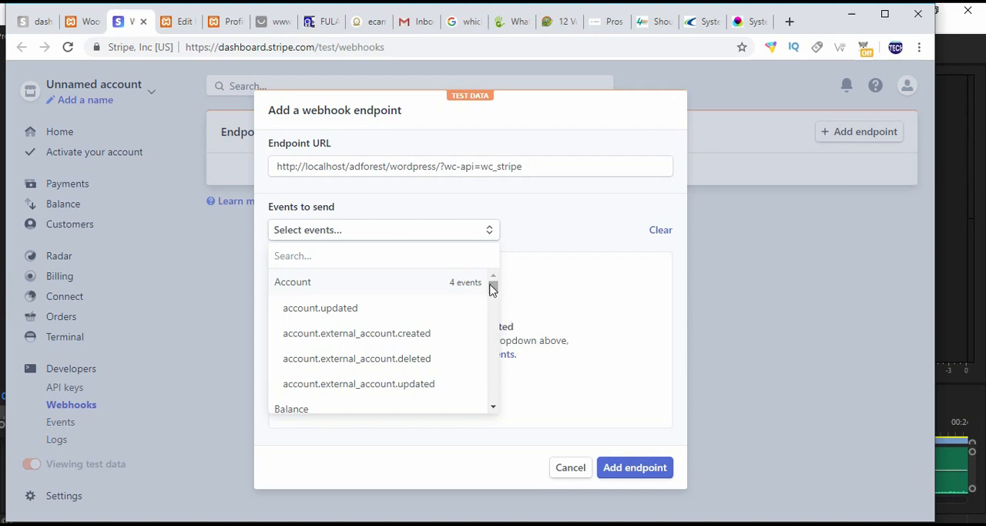
{"action": "left_click", "coordinate": [572, 234]}
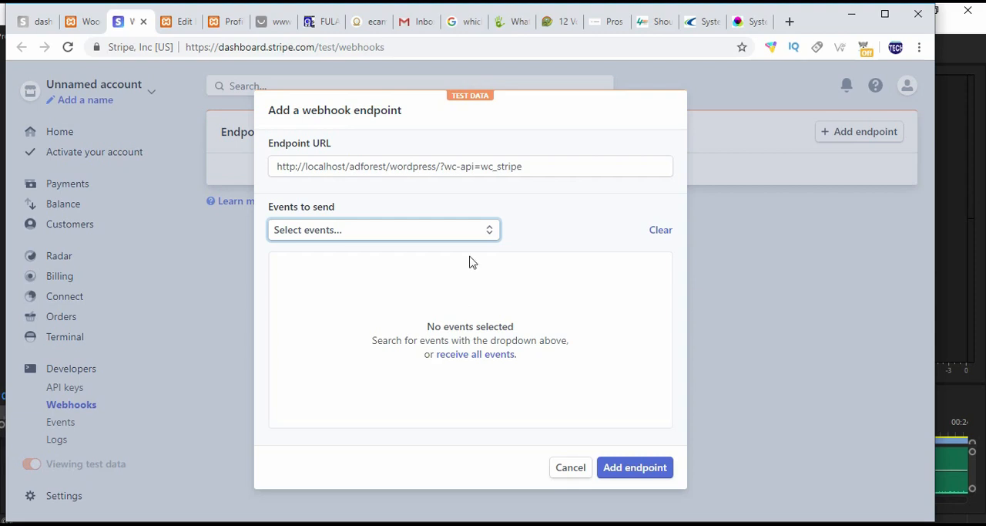
{"action": "left_click", "coordinate": [483, 234]}
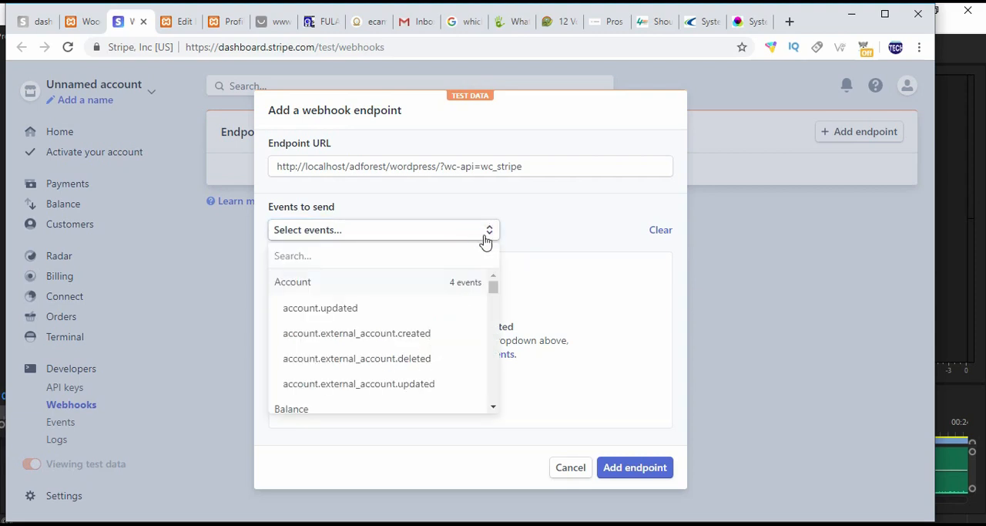
{"action": "left_click_drag", "start_coordinate": [493, 286], "coordinate": [483, 414]}
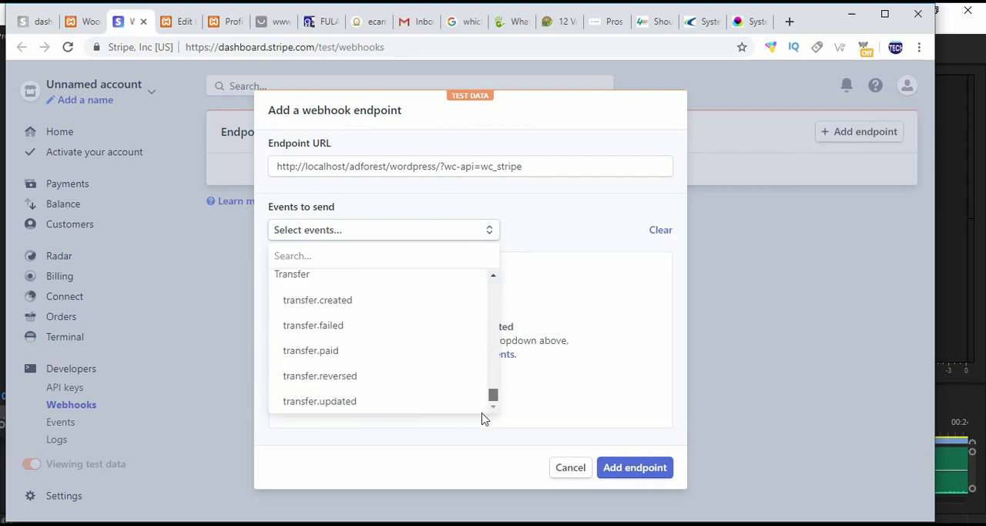
{"action": "left_click", "coordinate": [574, 302]}
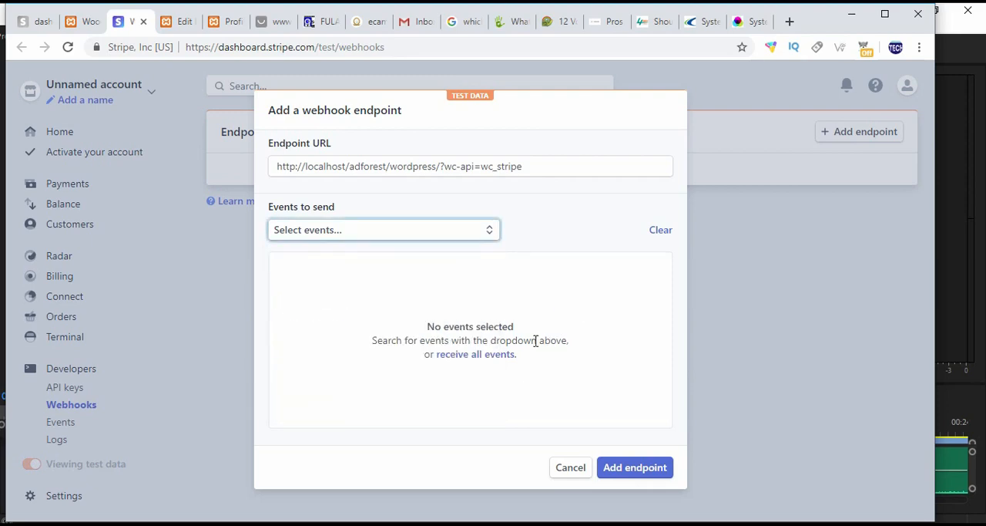
{"action": "left_click", "coordinate": [479, 355]}
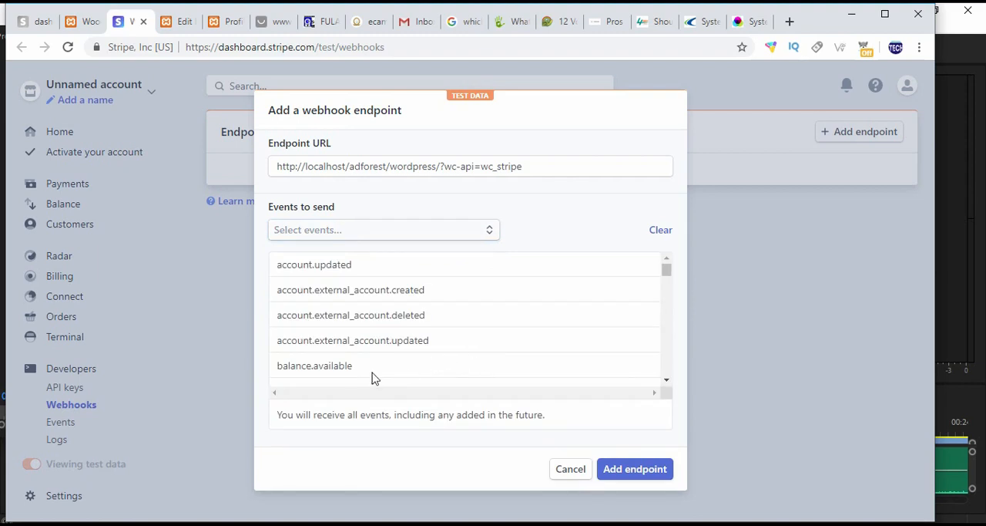
Step: Review the selected webhook events, submit the new endpoint and authenticate with the account password
{"action": "left_click_drag", "start_coordinate": [666, 276], "coordinate": [639, 396]}
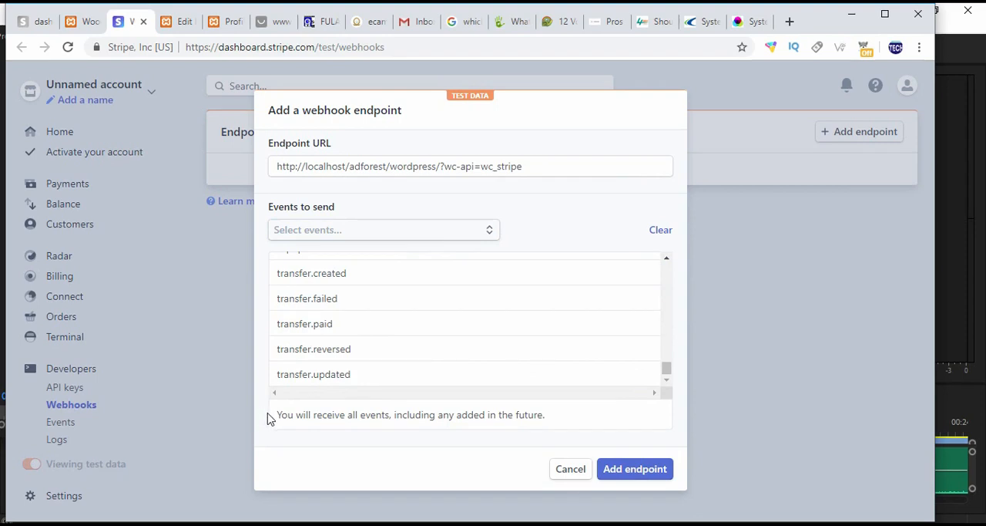
{"action": "left_click_drag", "start_coordinate": [277, 414], "coordinate": [551, 427]}
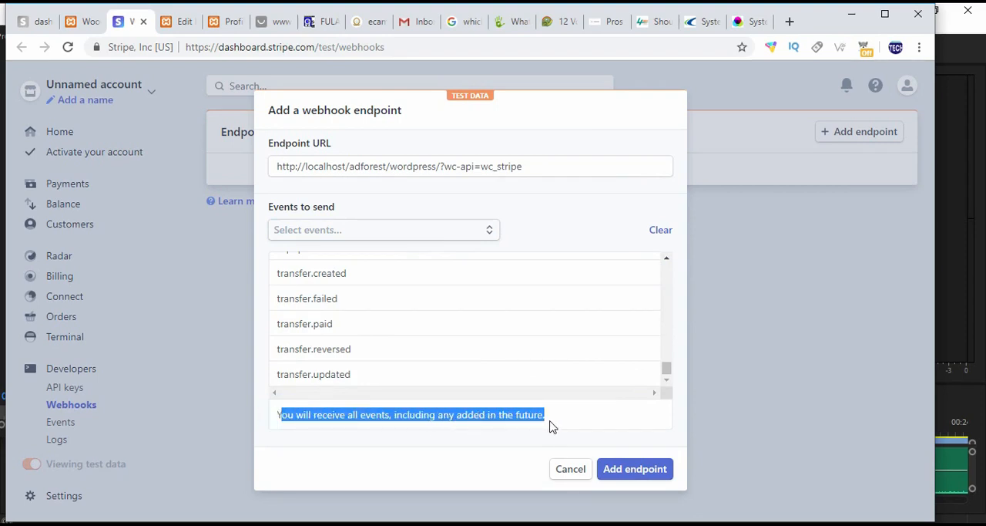
{"action": "left_click", "coordinate": [643, 472]}
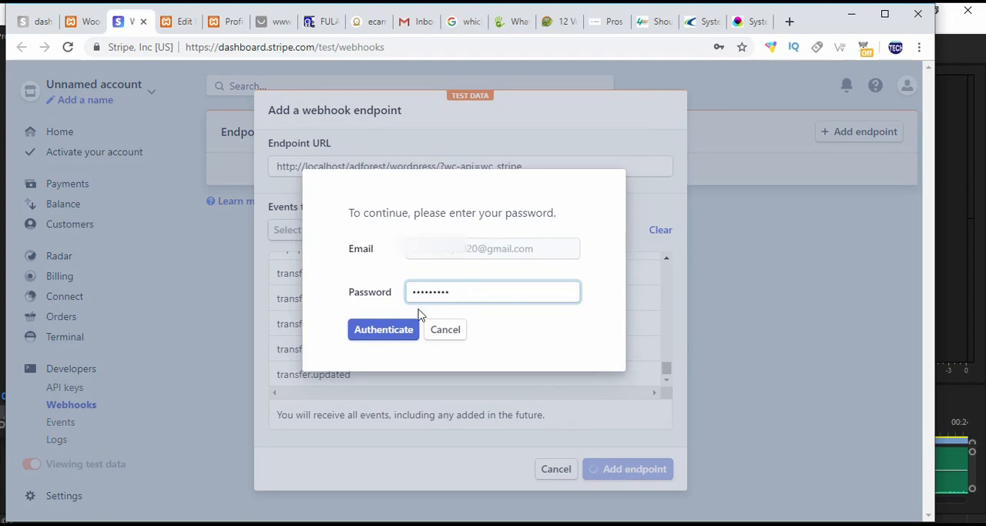
{"action": "left_click", "coordinate": [373, 338]}
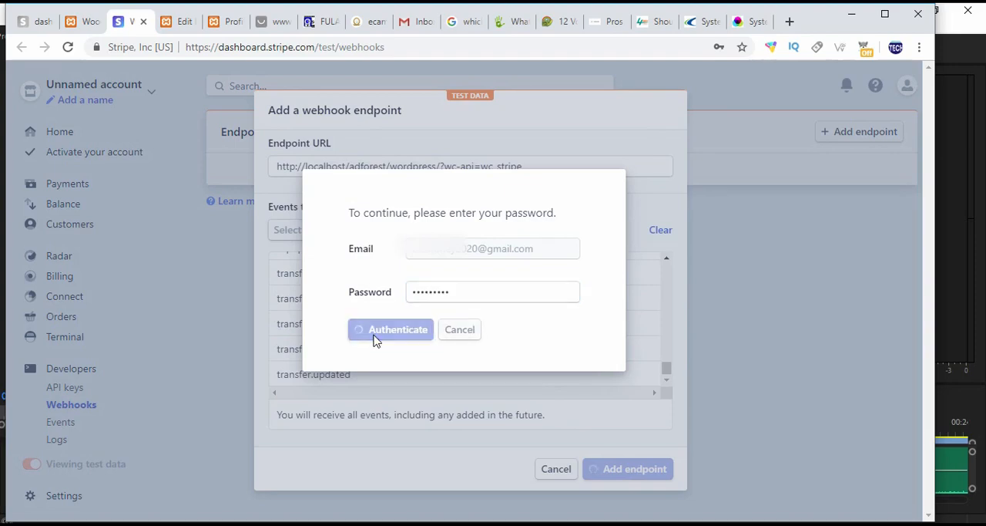
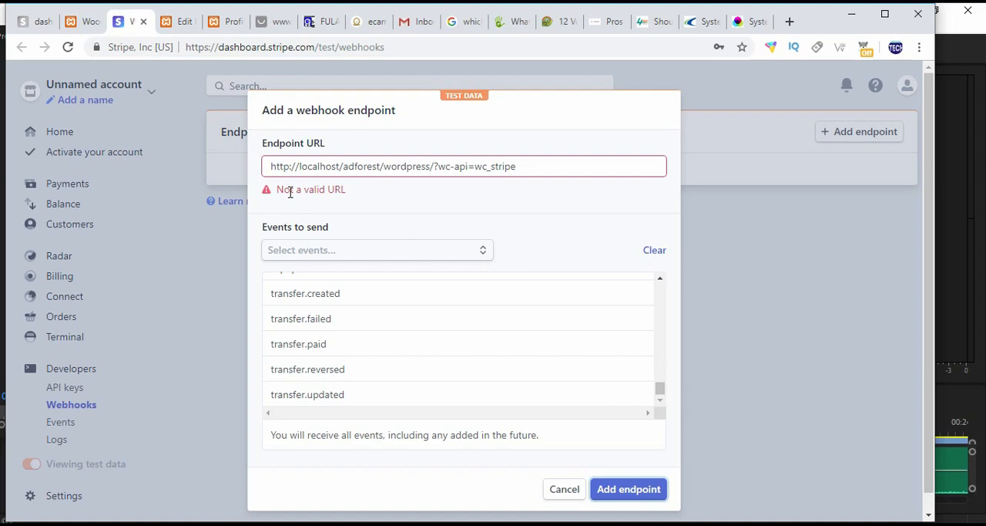
Step: Compare the localhost/adforest/wordpress part of Stripe's Endpoint URL with the webhook endpoint in the WooCommerce settings
{"action": "left_click_drag", "start_coordinate": [300, 168], "coordinate": [428, 168]}
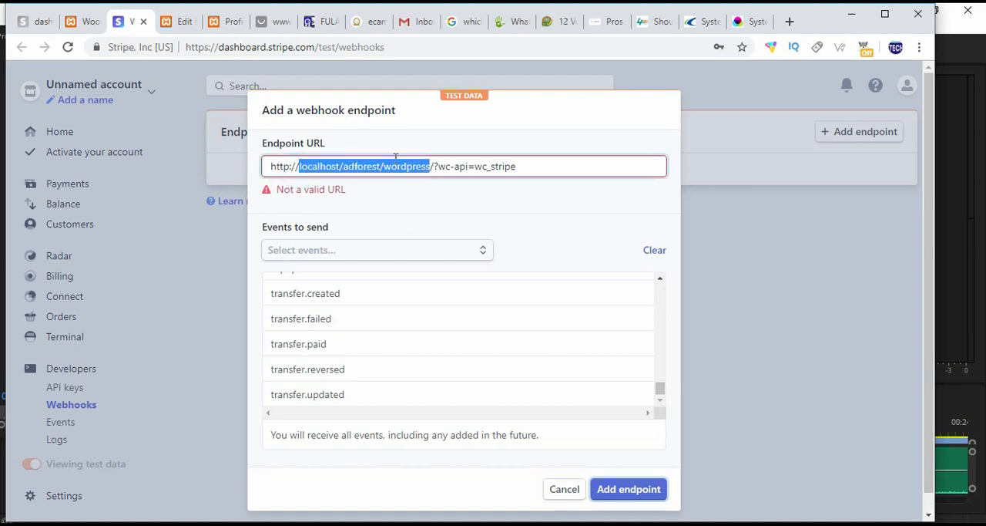
{"action": "left_click", "coordinate": [80, 20]}
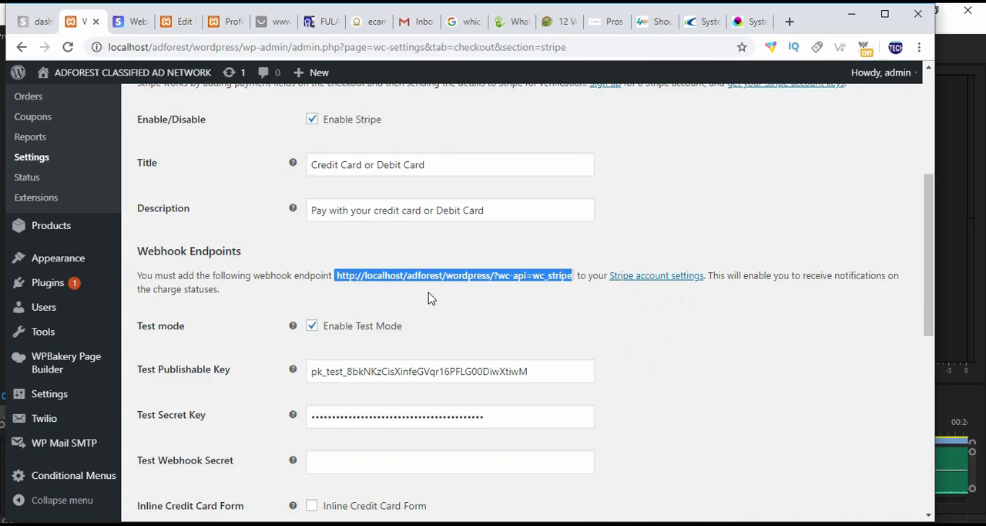
{"action": "left_click", "coordinate": [127, 21]}
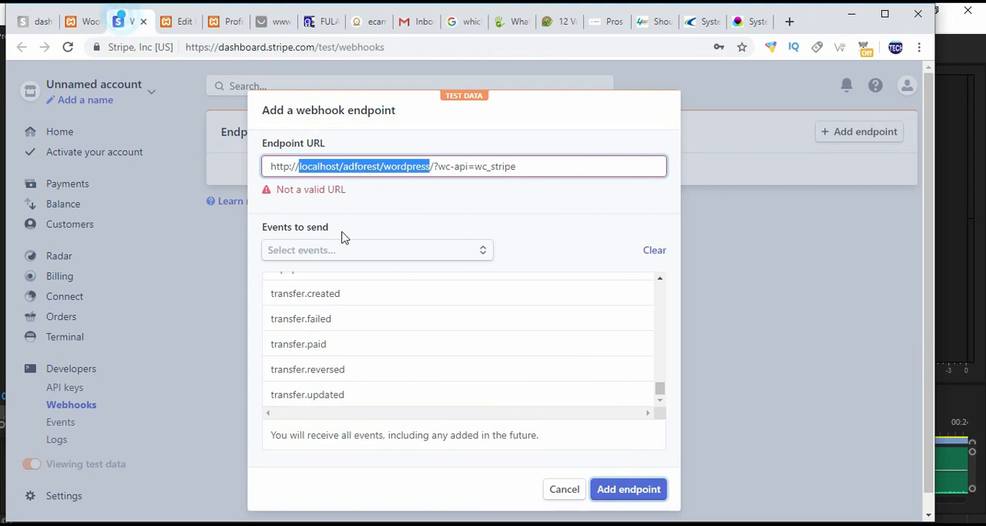
{"action": "left_click", "coordinate": [273, 167]}
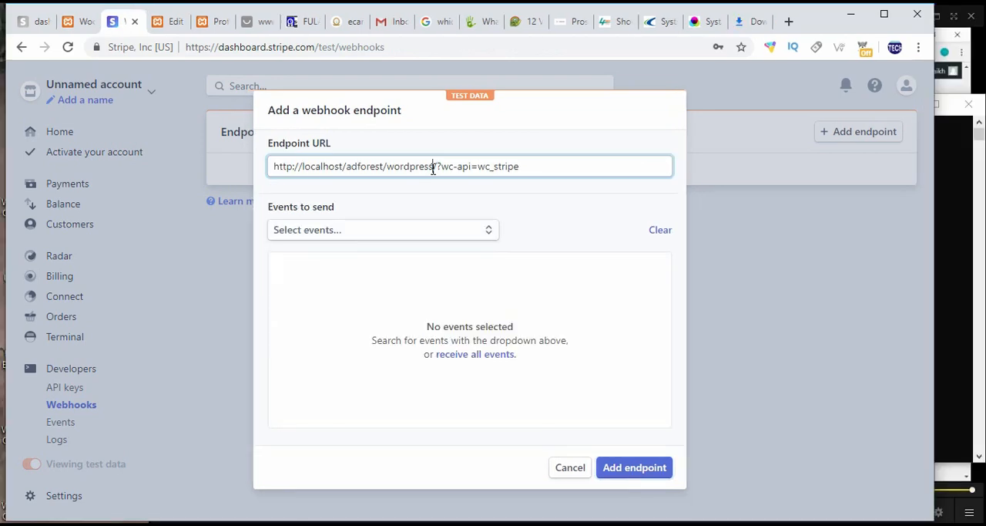
{"action": "left_click_drag", "start_coordinate": [432, 168], "coordinate": [262, 160]}
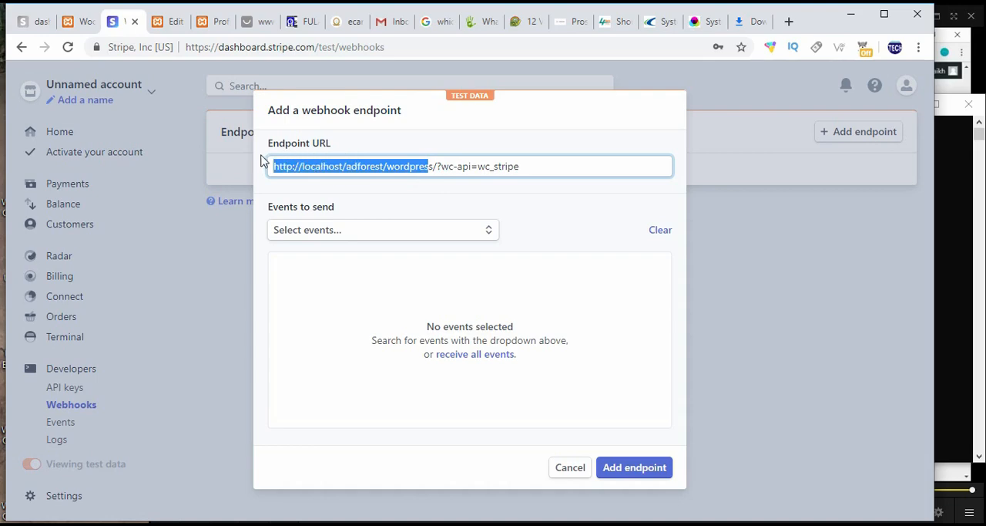
{"action": "left_click", "coordinate": [429, 166]}
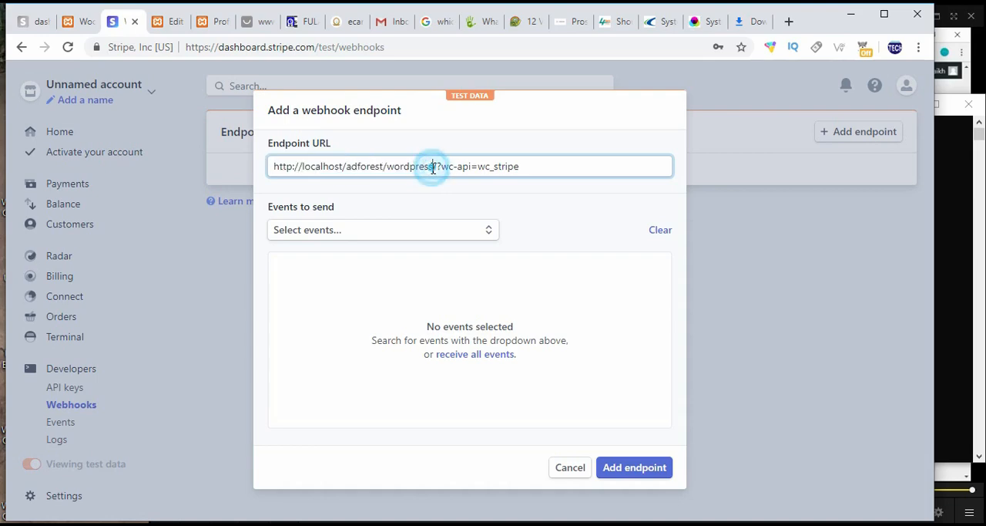
{"action": "key", "text": "BackSpace"}
{"action": "key", "text": "BackSpace"}
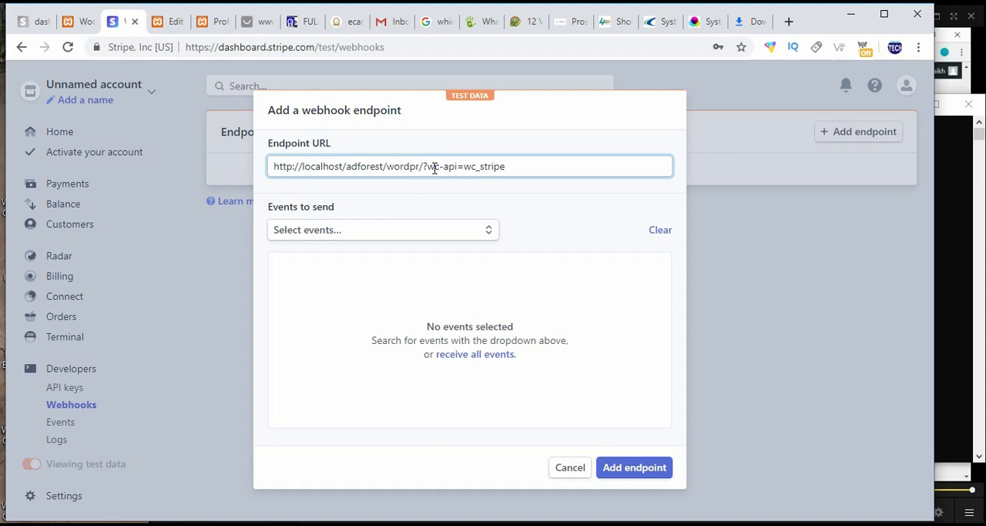
{"action": "key", "text": "BackSpace"}
{"action": "key", "text": "BackSpace"}
{"action": "key", "text": "BackSpace"}
{"action": "key", "text": "BackSpace"}
{"action": "key", "text": "BackSpace"}
{"action": "key", "text": "BackSpace"}
{"action": "key", "text": "BackSpace"}
{"action": "key", "text": "BackSpace"}
{"action": "key", "text": "BackSpace"}
{"action": "key", "text": "BackSpace"}
{"action": "key", "text": "BackSpace"}
{"action": "key", "text": "BackSpace"}
{"action": "key", "text": "BackSpace"}
{"action": "key", "text": "BackSpace"}
{"action": "key", "text": "BackSpace"}
{"action": "key", "text": "BackSpace"}
{"action": "key", "text": "BackSpace"}
{"action": "key", "text": "BackSpace"}
{"action": "key", "text": "BackSpace"}
{"action": "key", "text": "BackSpace"}
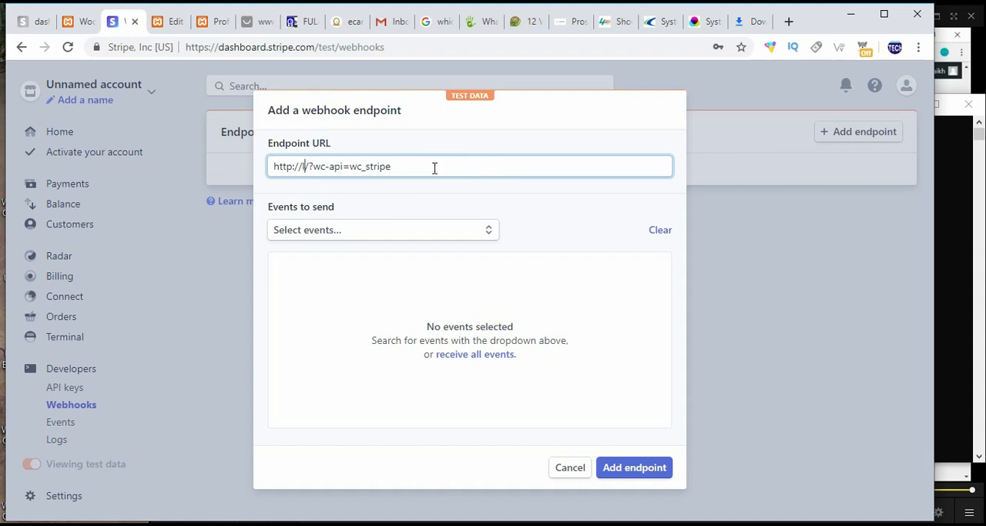
{"action": "key", "text": "BackSpace"}
{"action": "type", "text": "talcan"}
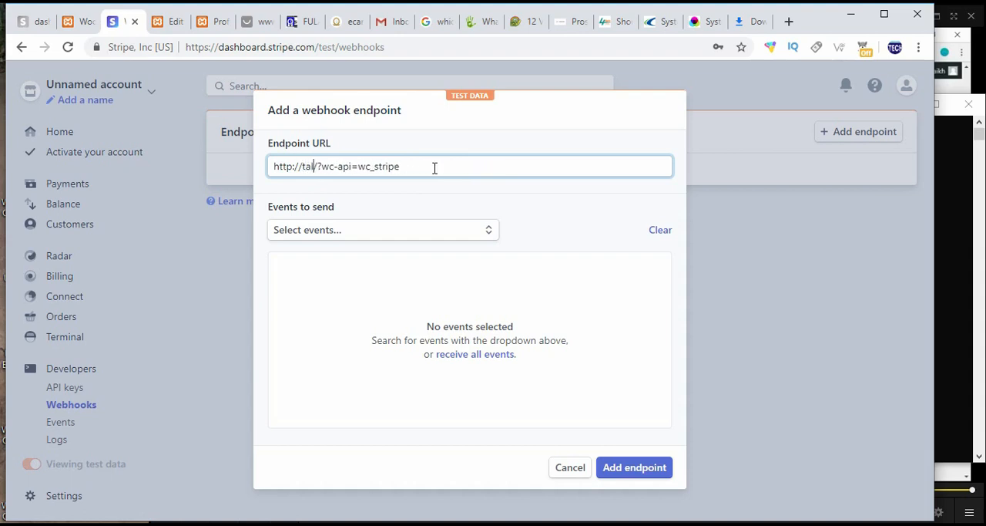
{"action": "type", "text": "t"}
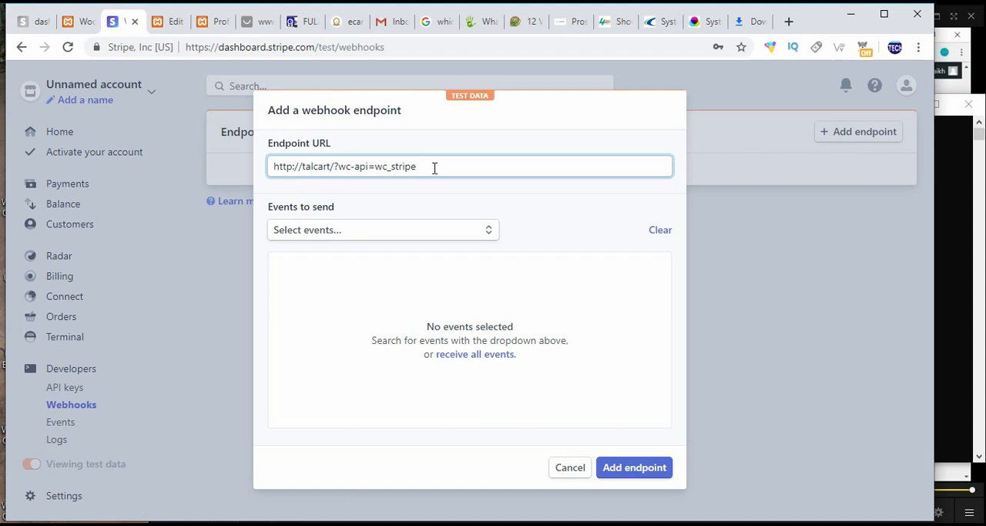
{"action": "type", "text": ".com"}
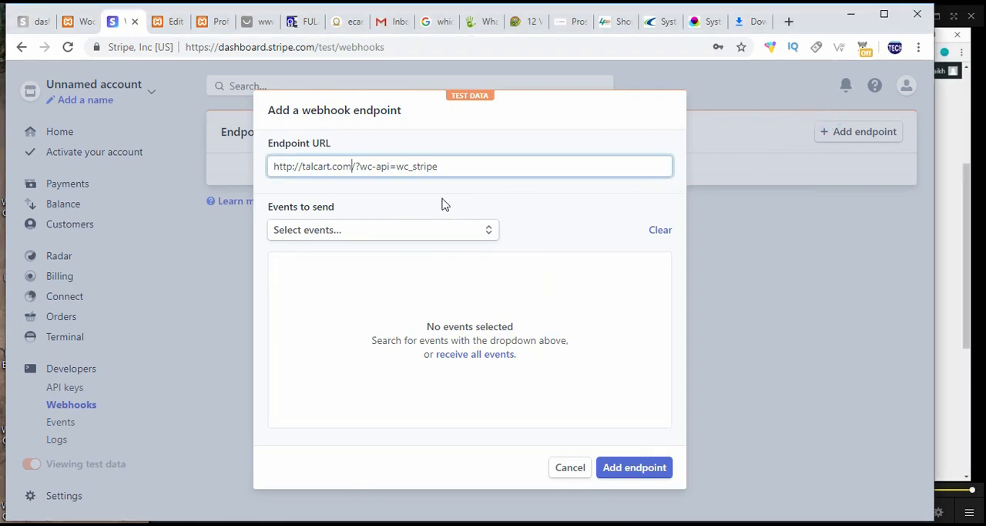
{"action": "left_click", "coordinate": [472, 356]}
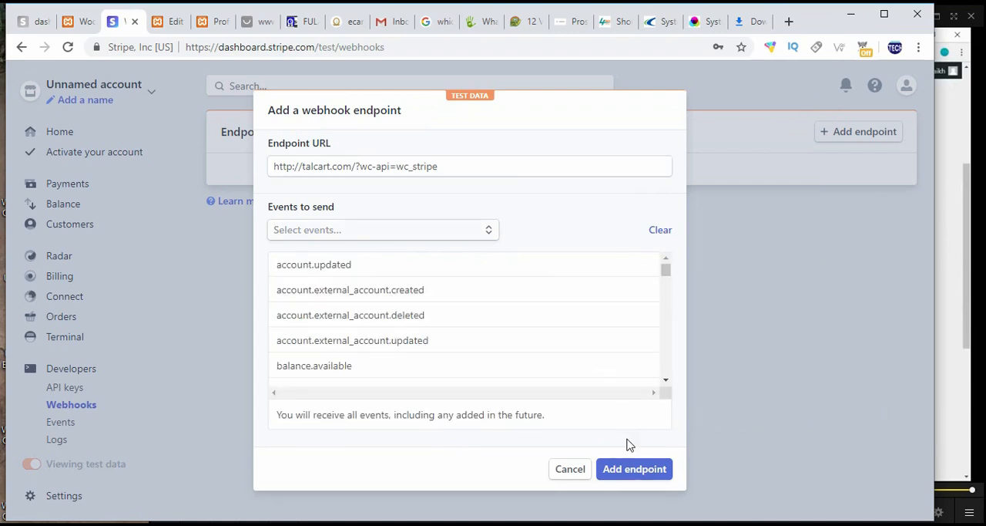
{"action": "left_click", "coordinate": [625, 474]}
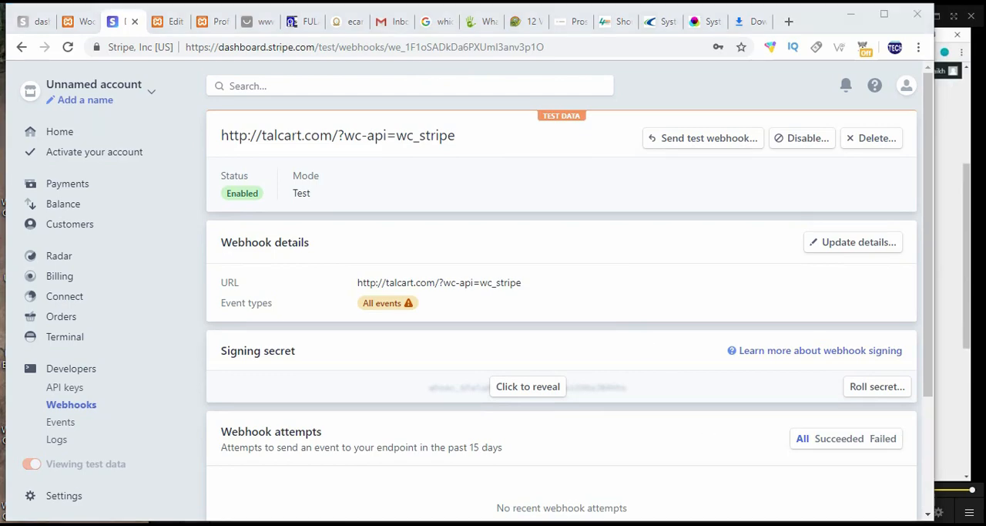
Step: Reveal the new webhook endpoint's signing secret in Stripe and copy it
{"action": "scroll", "coordinate": [422, 362], "scroll_direction": "down", "scroll_amount": 1}
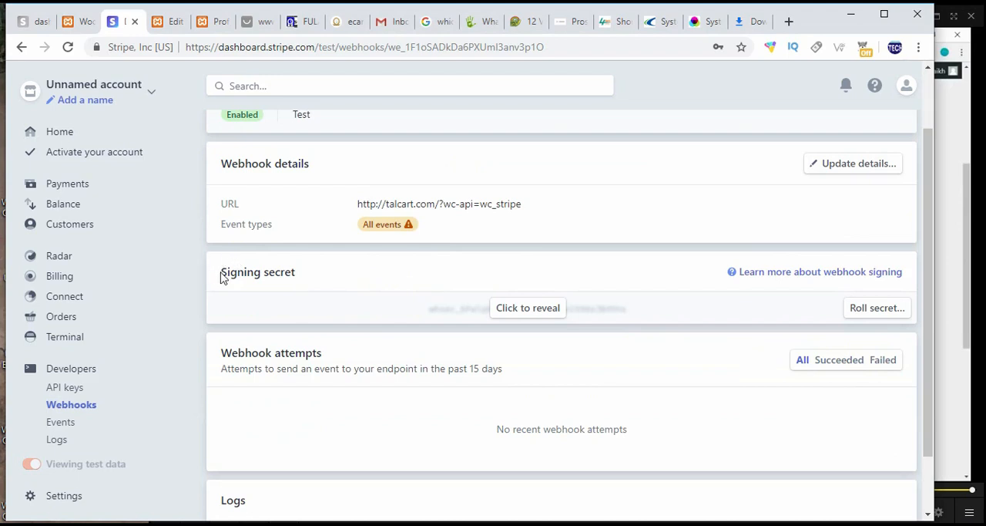
{"action": "left_click_drag", "start_coordinate": [223, 272], "coordinate": [293, 272]}
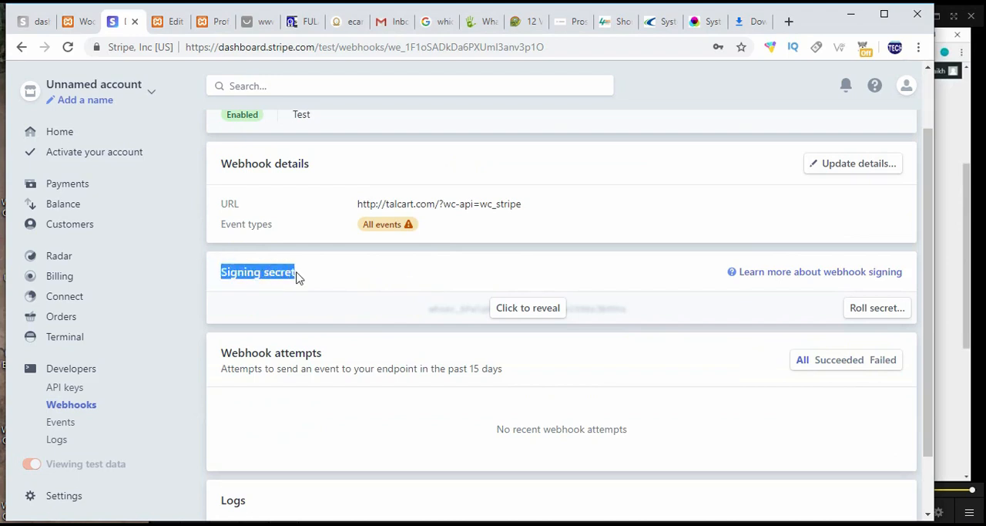
{"action": "left_click", "coordinate": [260, 264]}
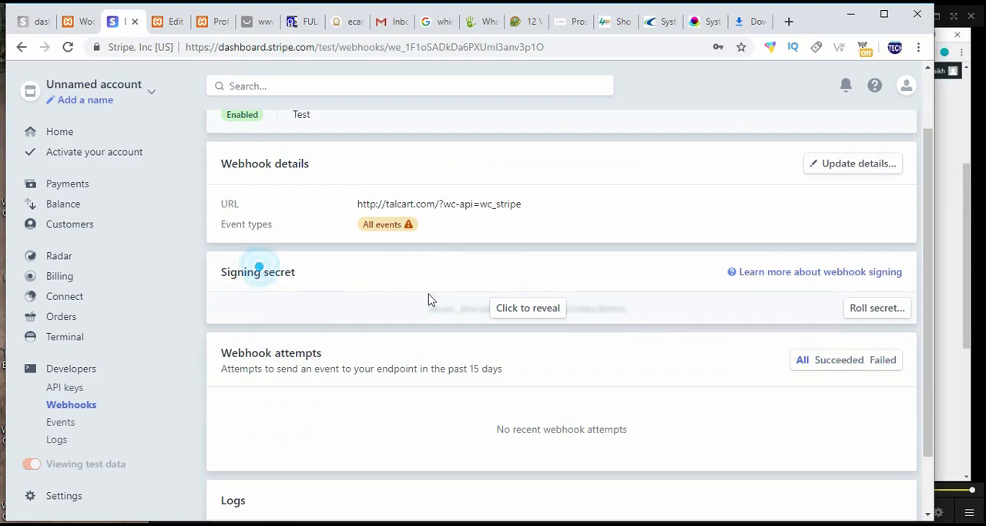
{"action": "left_click", "coordinate": [516, 317]}
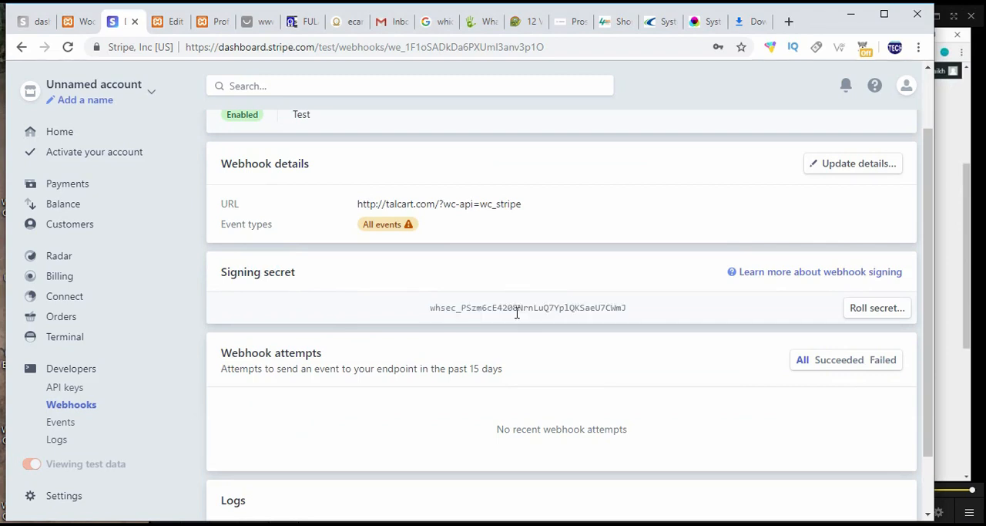
{"action": "left_click_drag", "start_coordinate": [432, 308], "coordinate": [628, 308]}
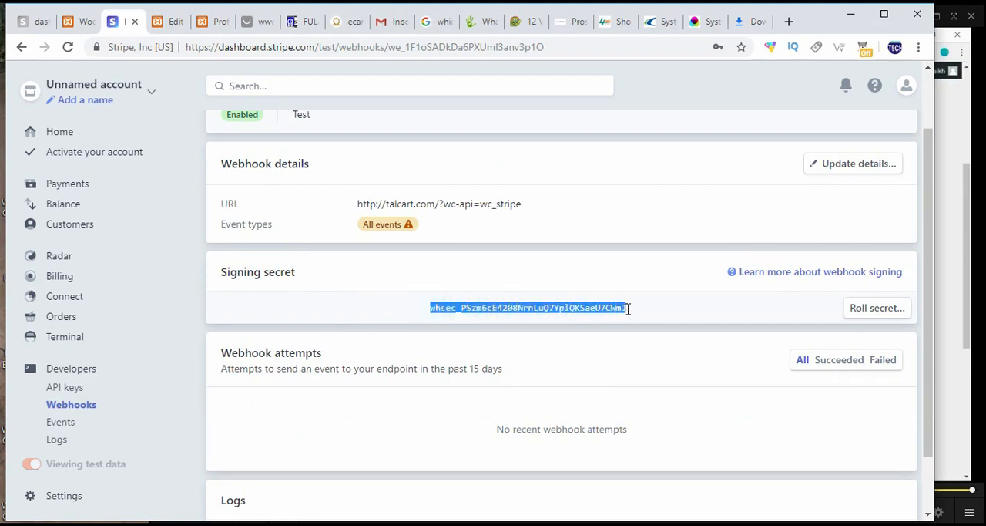
{"action": "right_click", "coordinate": [544, 308]}
{"action": "left_click", "coordinate": [566, 318]}
Step: Paste the signing secret into the Test Webhook Secret field of the WooCommerce Stripe settings and save the changes
{"action": "left_click", "coordinate": [79, 20]}
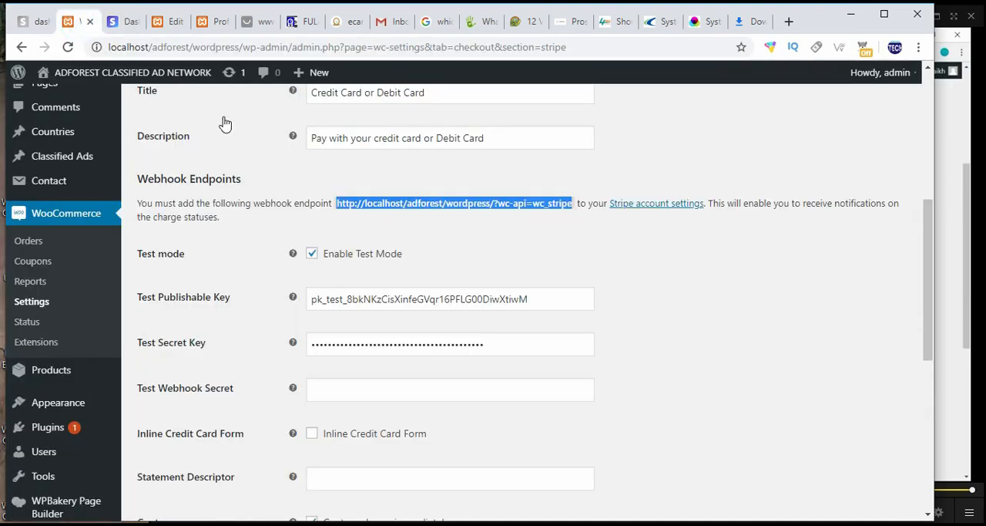
{"action": "mouse_move", "coordinate": [293, 389]}
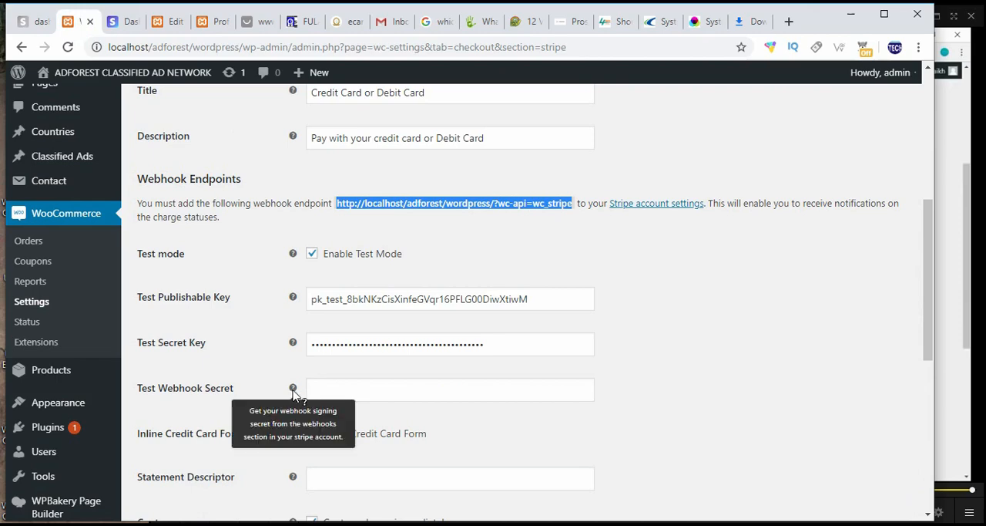
{"action": "right_click", "coordinate": [360, 384]}
{"action": "left_click", "coordinate": [400, 270]}
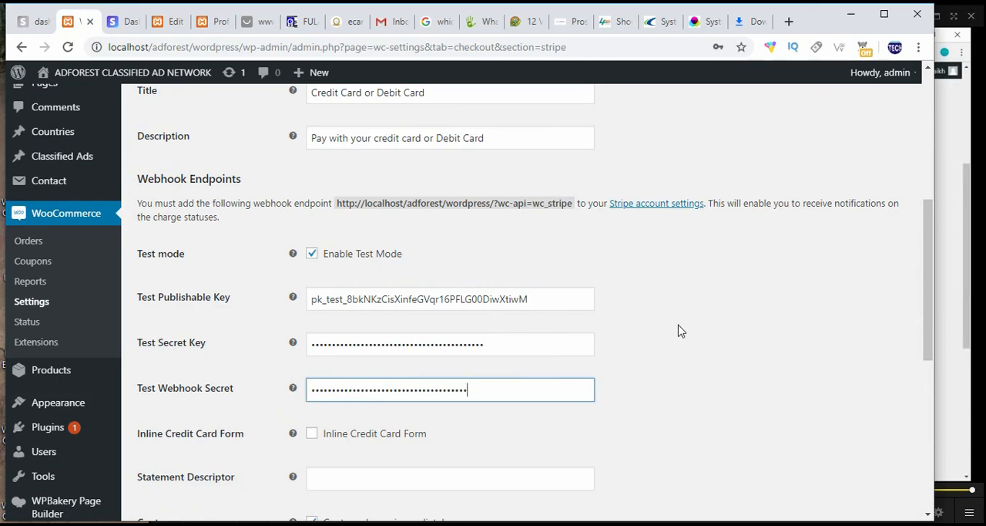
{"action": "scroll", "coordinate": [678, 330], "scroll_direction": "down", "scroll_amount": 5}
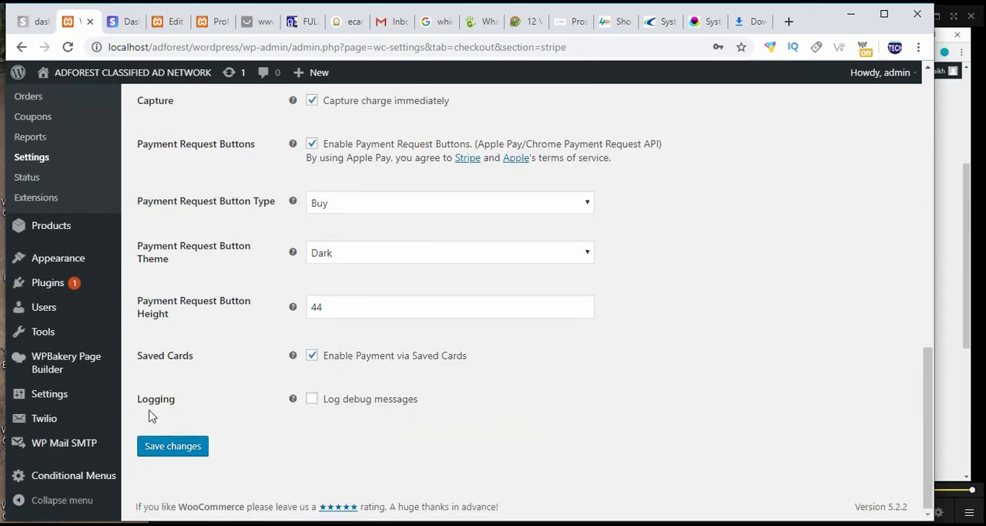
{"action": "left_click", "coordinate": [165, 447]}
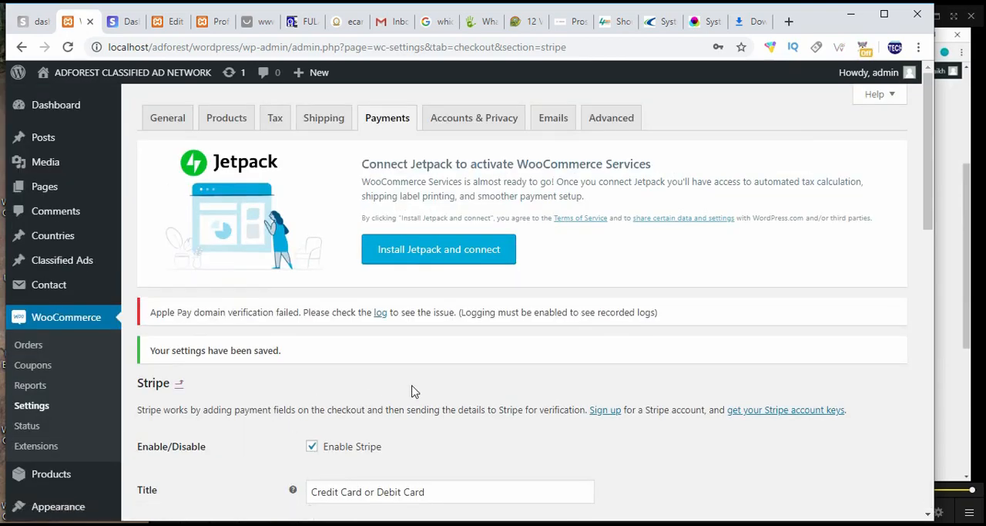
{"action": "scroll", "coordinate": [413, 391], "scroll_direction": "down", "scroll_amount": 2}
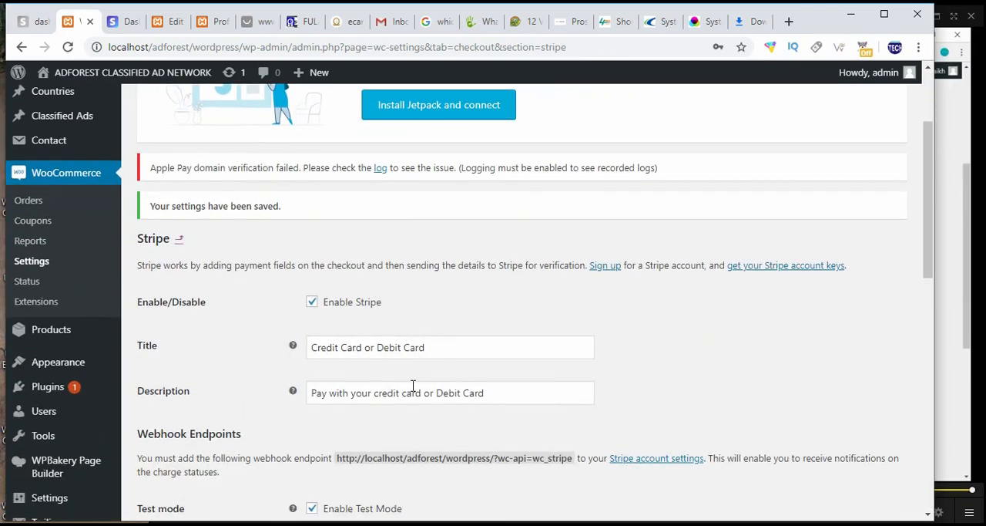
{"action": "scroll", "coordinate": [413, 385], "scroll_direction": "down", "scroll_amount": 4}
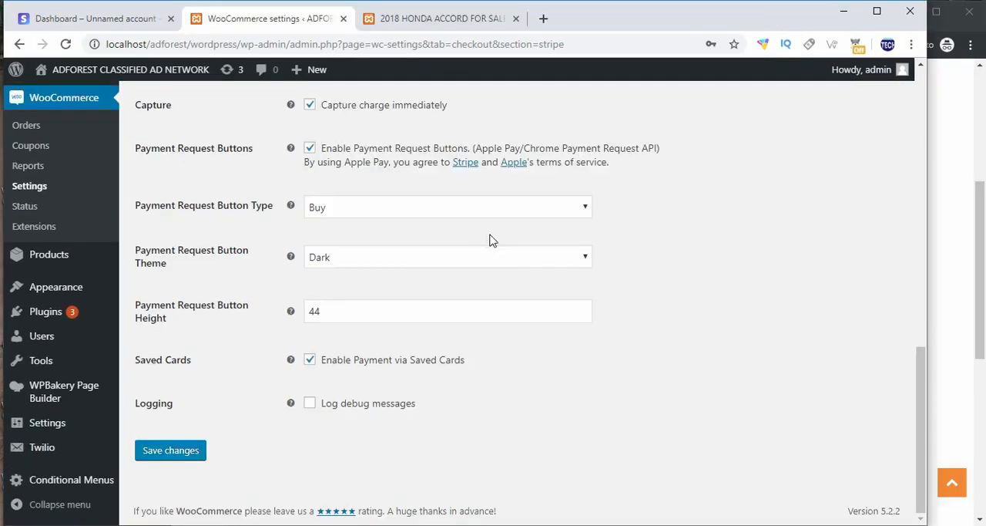
{"action": "scroll", "coordinate": [489, 238], "scroll_direction": "up", "scroll_amount": 2}
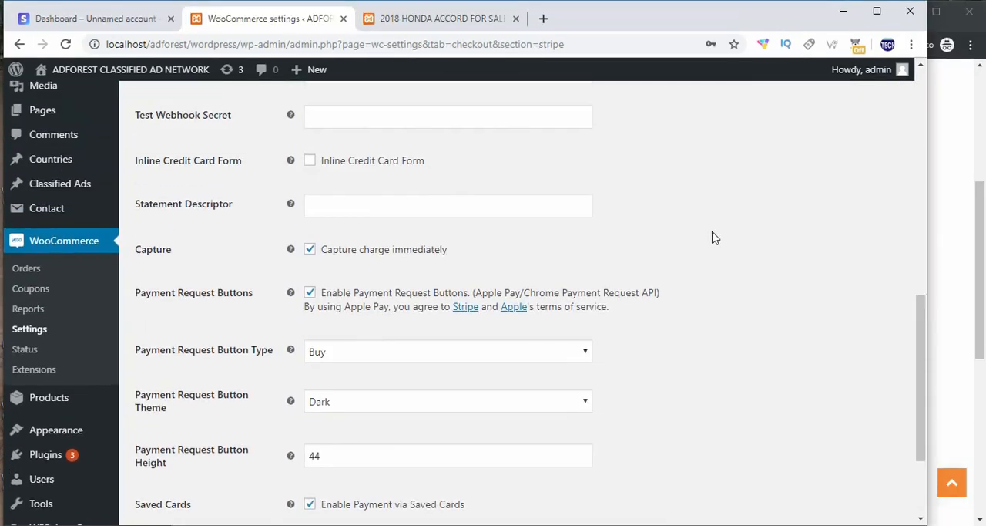
Step: Return to Stripe's API keys page and try to switch from viewing test data to live data
{"action": "left_click", "coordinate": [943, 193]}
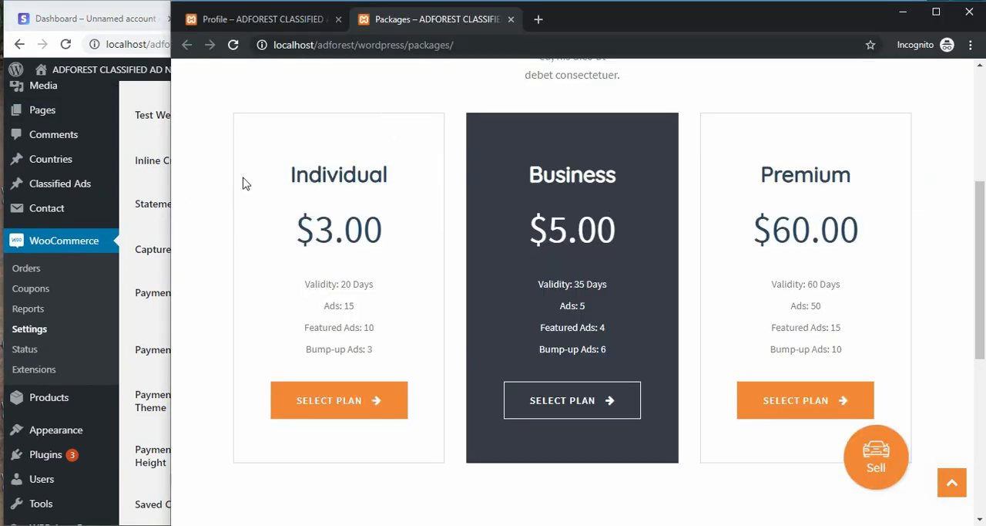
{"action": "left_click", "coordinate": [82, 13]}
{"action": "left_click", "coordinate": [262, 18]}
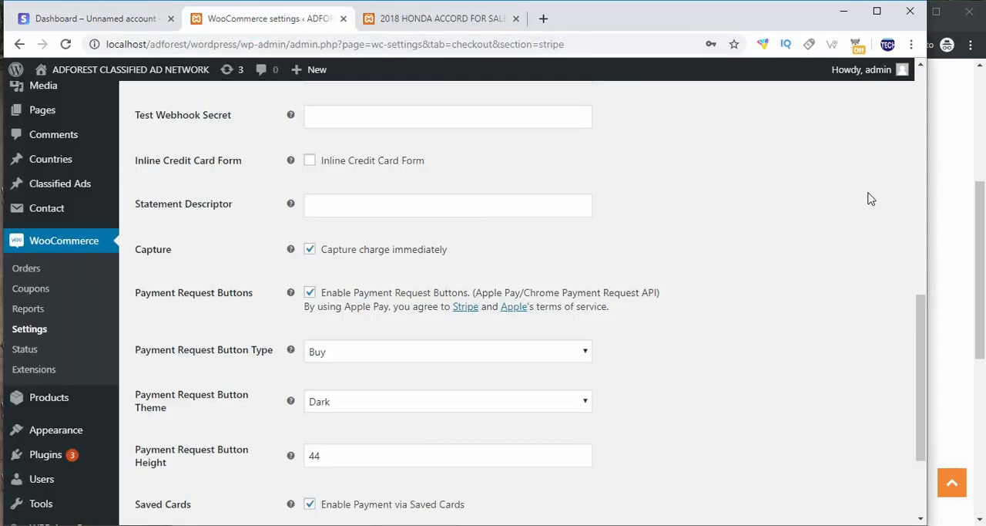
{"action": "left_click", "coordinate": [91, 22]}
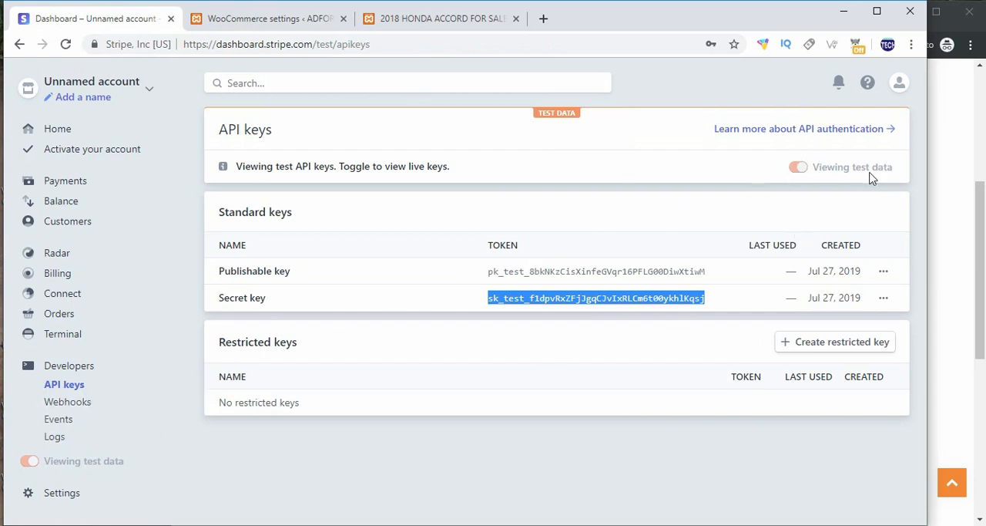
{"action": "mouse_move", "coordinate": [820, 177]}
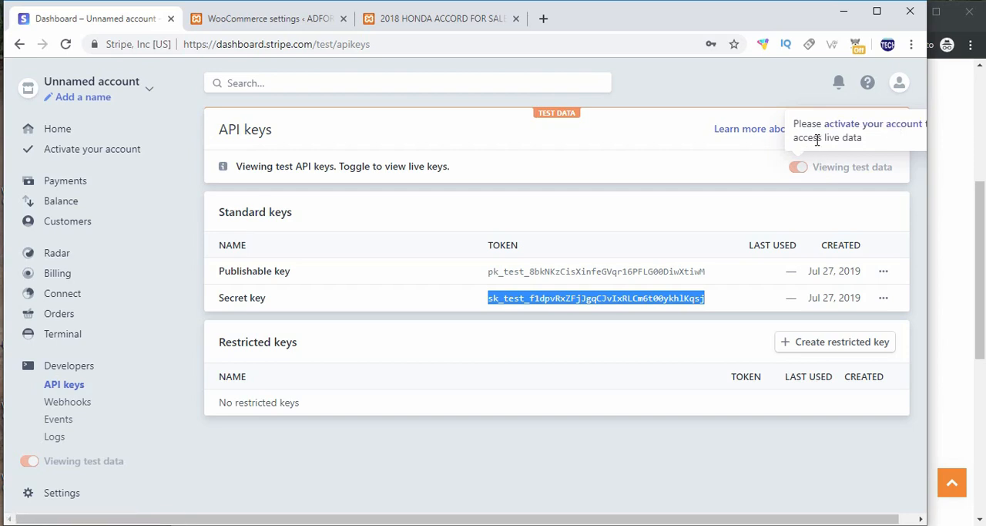
{"action": "left_click", "coordinate": [806, 180]}
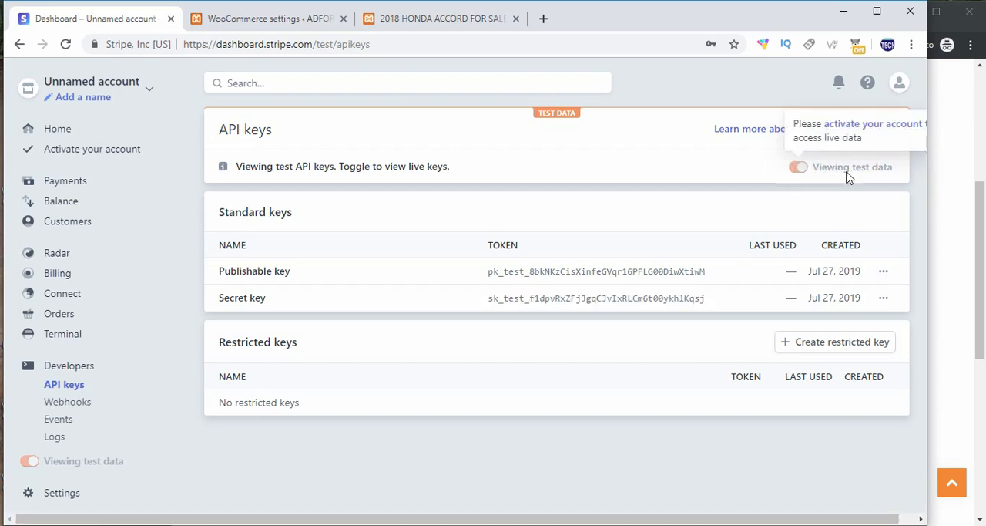
Step: Switch to the AdForest site in the incognito window and open the logged-in account's profile page
{"action": "left_click", "coordinate": [944, 261]}
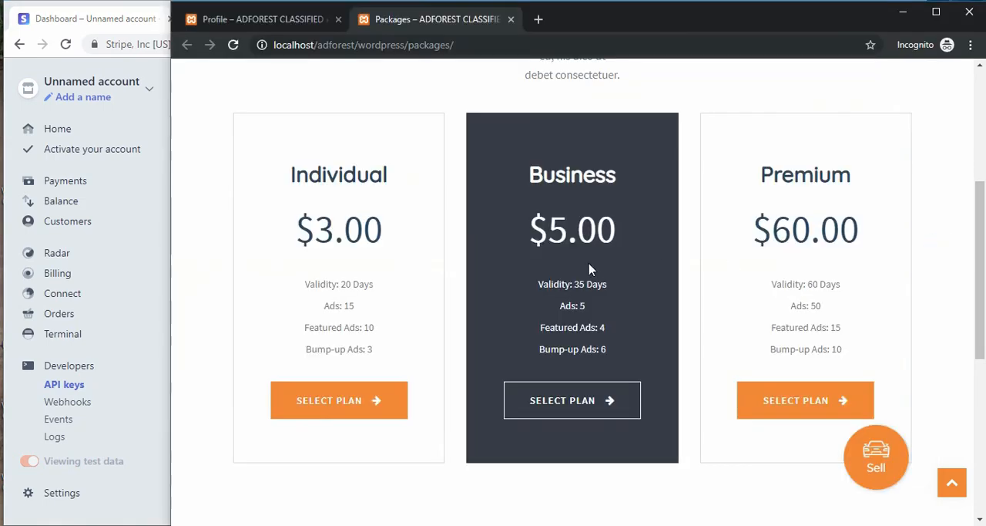
{"action": "scroll", "coordinate": [589, 268], "scroll_direction": "up", "scroll_amount": 4}
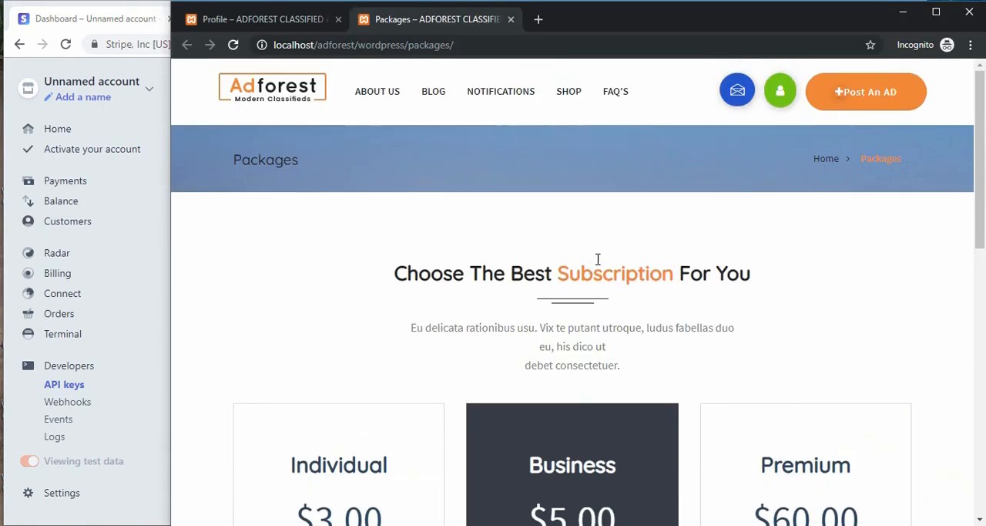
{"action": "left_click", "coordinate": [785, 92]}
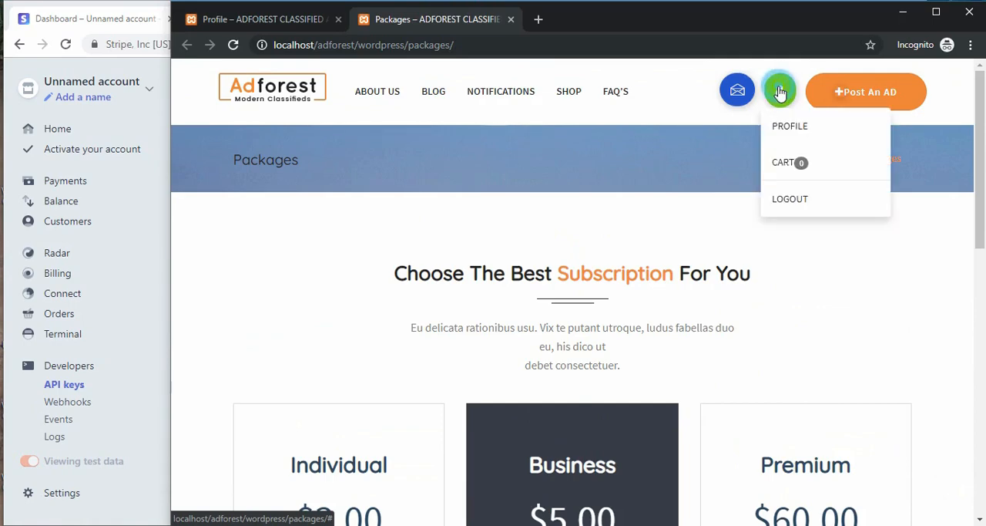
{"action": "left_click", "coordinate": [776, 128]}
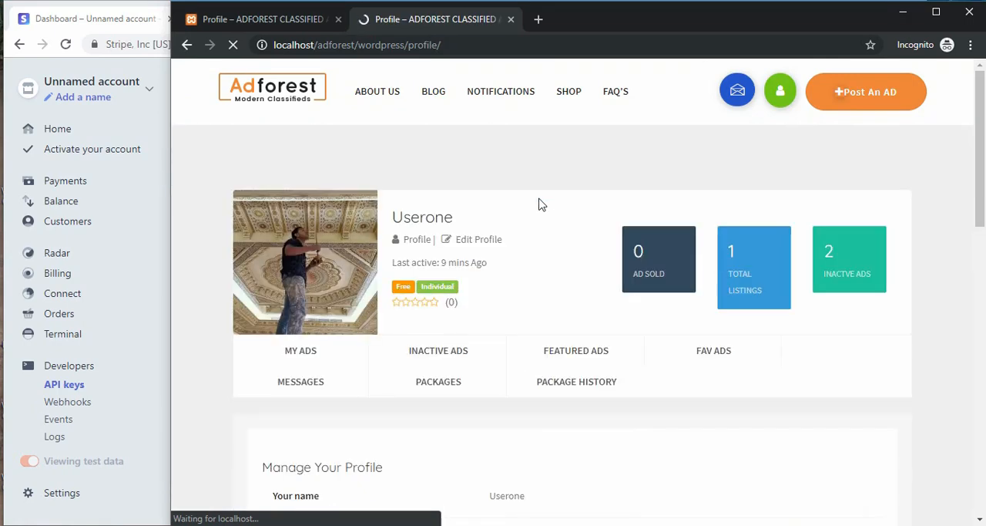
{"action": "left_click_drag", "start_coordinate": [460, 224], "coordinate": [389, 226]}
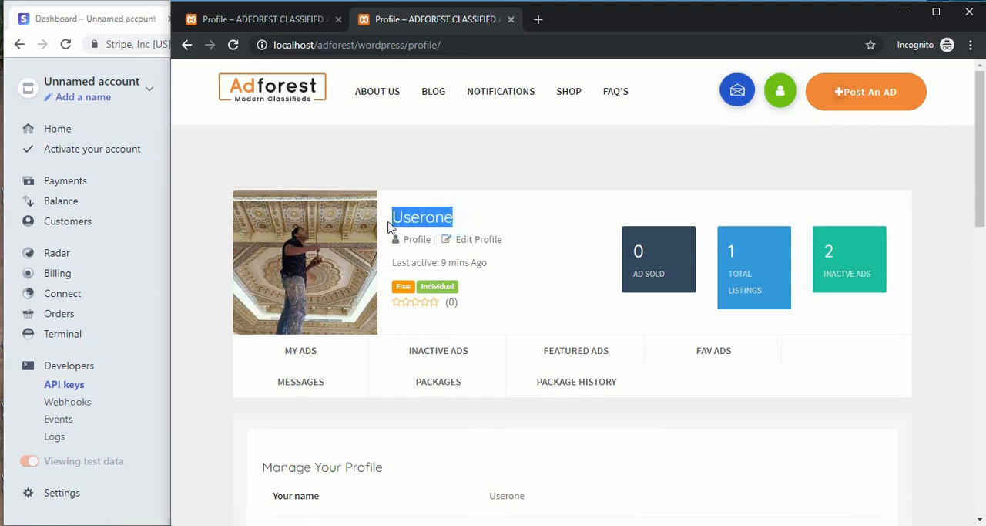
Step: Review the package type and remaining ads in the account profile and open the Packages page
{"action": "scroll", "coordinate": [660, 308], "scroll_direction": "down", "scroll_amount": 5}
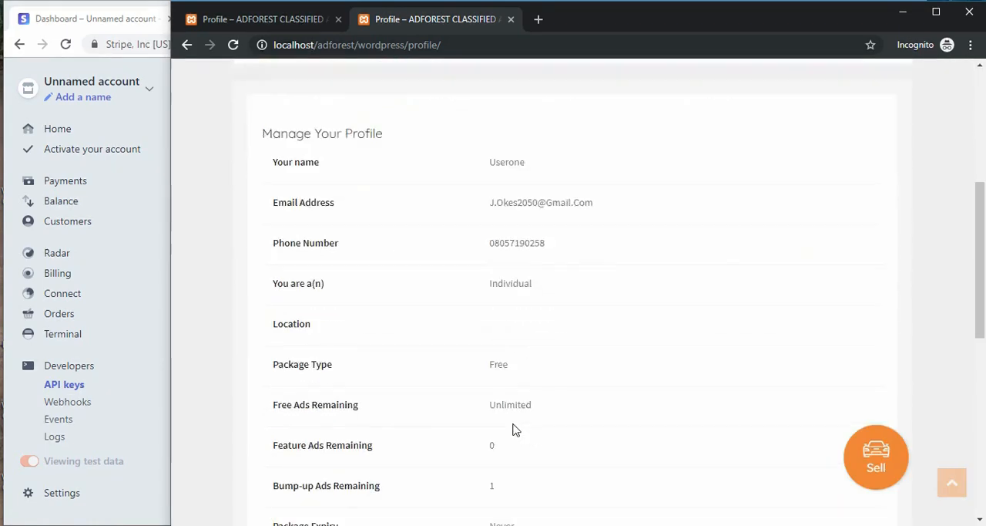
{"action": "scroll", "coordinate": [513, 429], "scroll_direction": "down", "scroll_amount": 2}
{"action": "scroll", "coordinate": [419, 362], "scroll_direction": "up", "scroll_amount": 4}
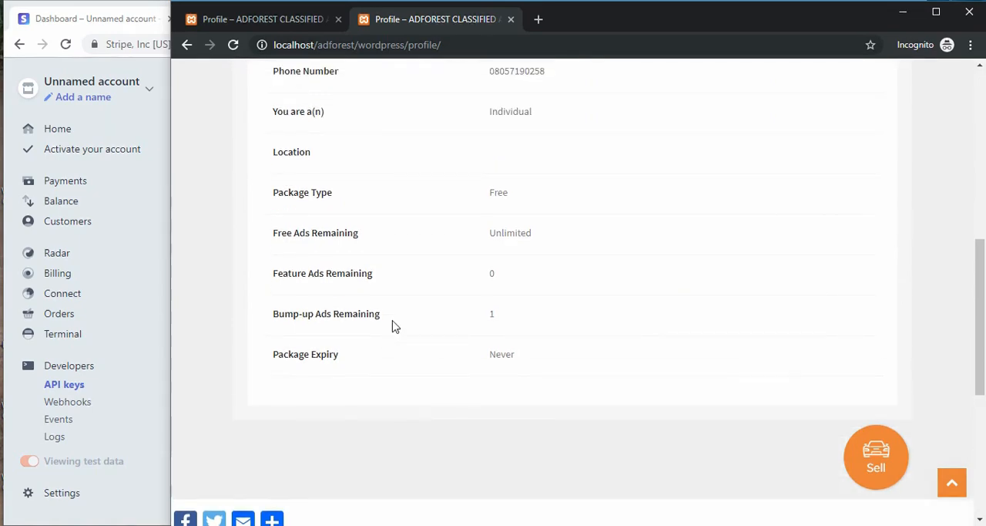
{"action": "left_click", "coordinate": [424, 169]}
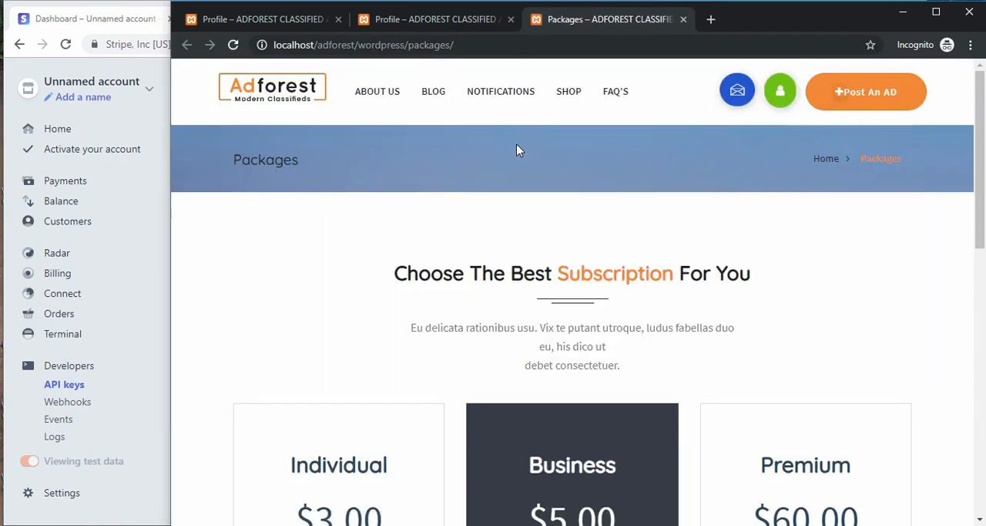
Step: Select the Premium subscription plan and proceed from the cart to checkout
{"action": "scroll", "coordinate": [508, 154], "scroll_direction": "down", "scroll_amount": 5}
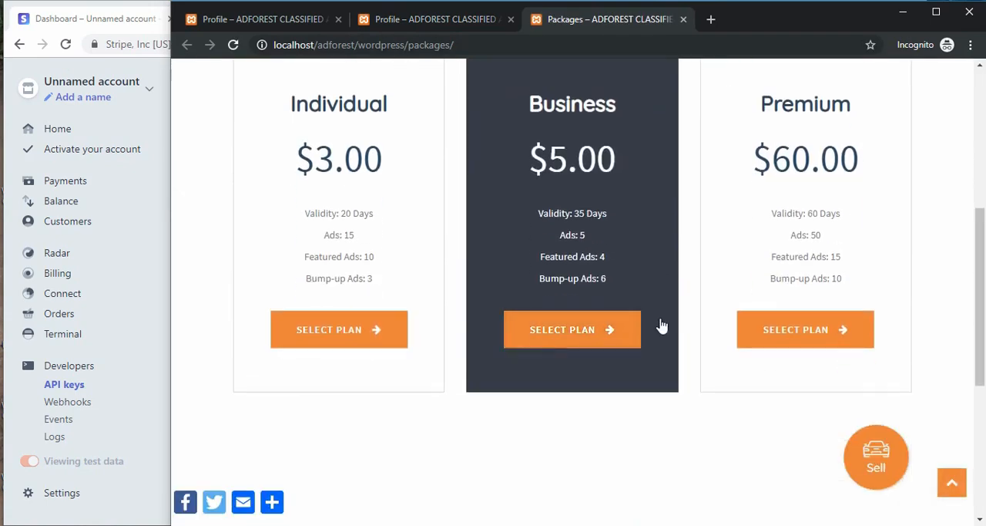
{"action": "left_click", "coordinate": [784, 333]}
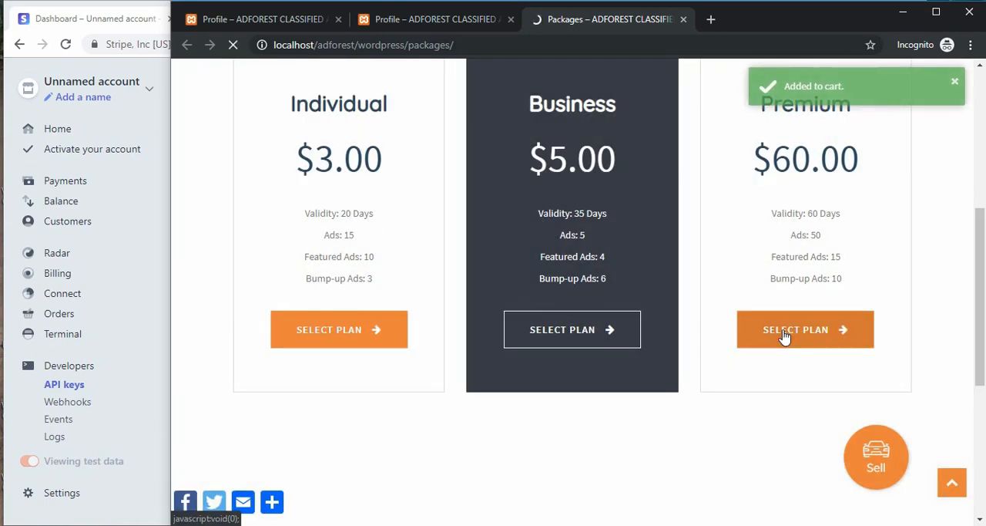
{"action": "left_click", "coordinate": [844, 84]}
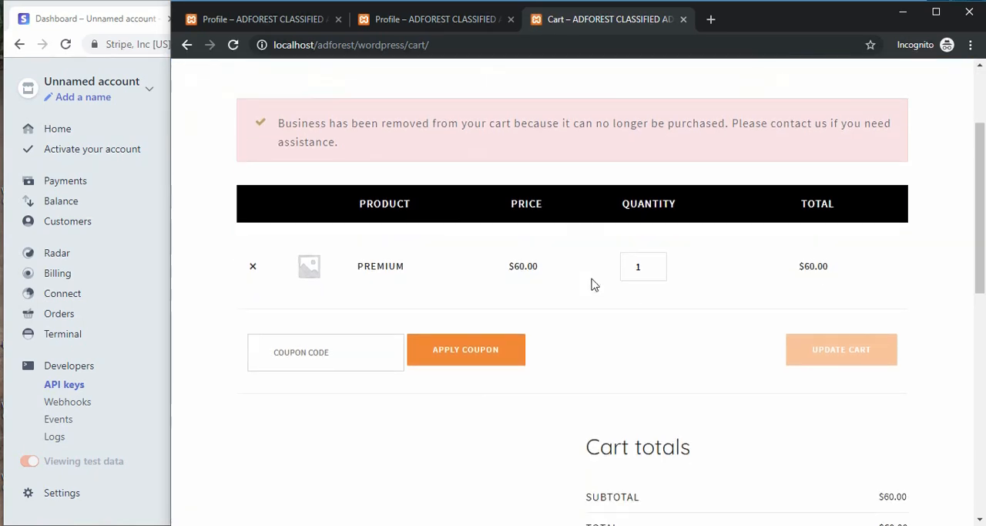
{"action": "scroll", "coordinate": [590, 284], "scroll_direction": "down", "scroll_amount": 2}
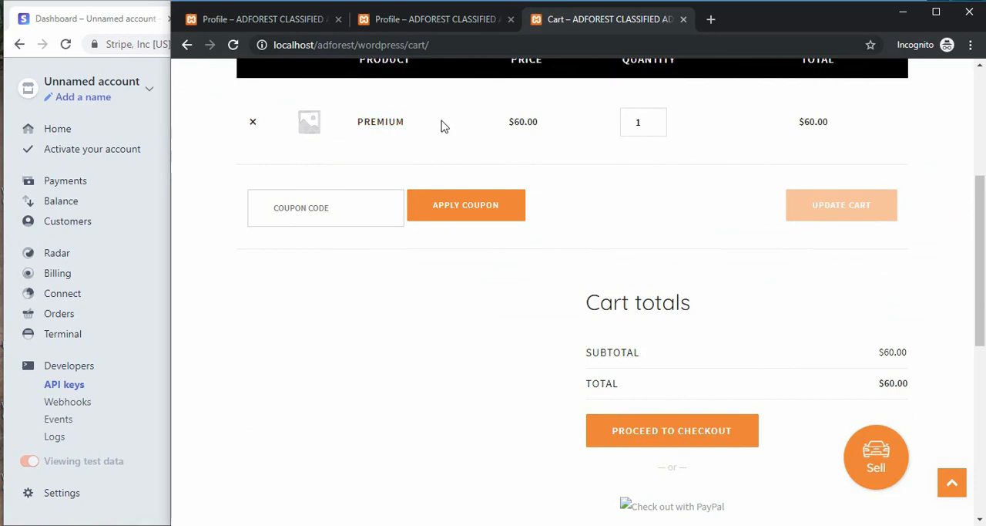
{"action": "scroll", "coordinate": [617, 352], "scroll_direction": "down", "scroll_amount": 1}
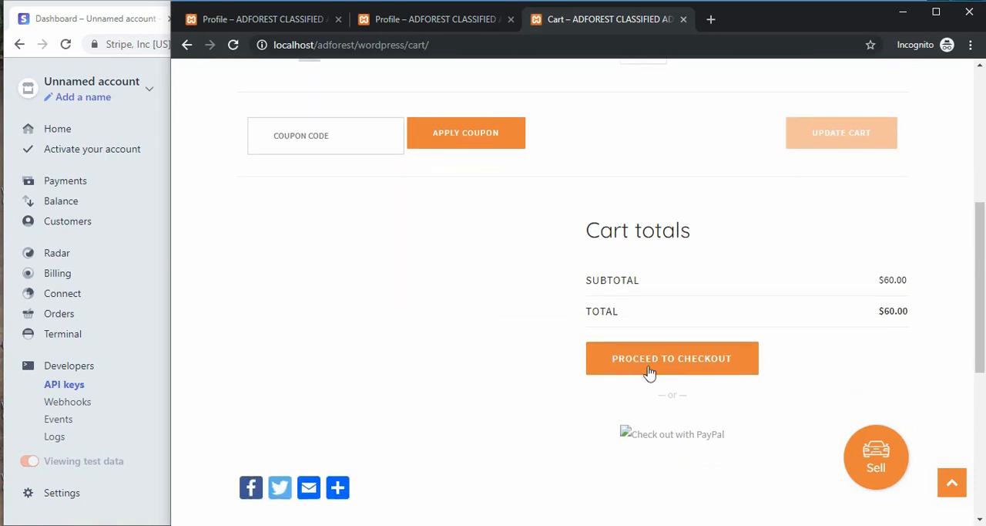
{"action": "left_click", "coordinate": [685, 368]}
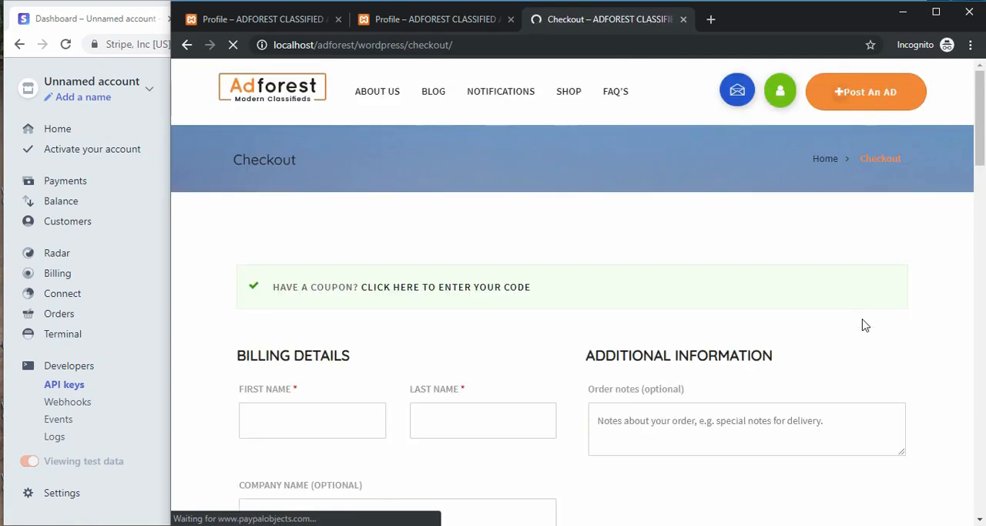
Step: Fill in the customer's first name, last name and street address in the billing details
{"action": "scroll", "coordinate": [855, 327], "scroll_direction": "down", "scroll_amount": 3}
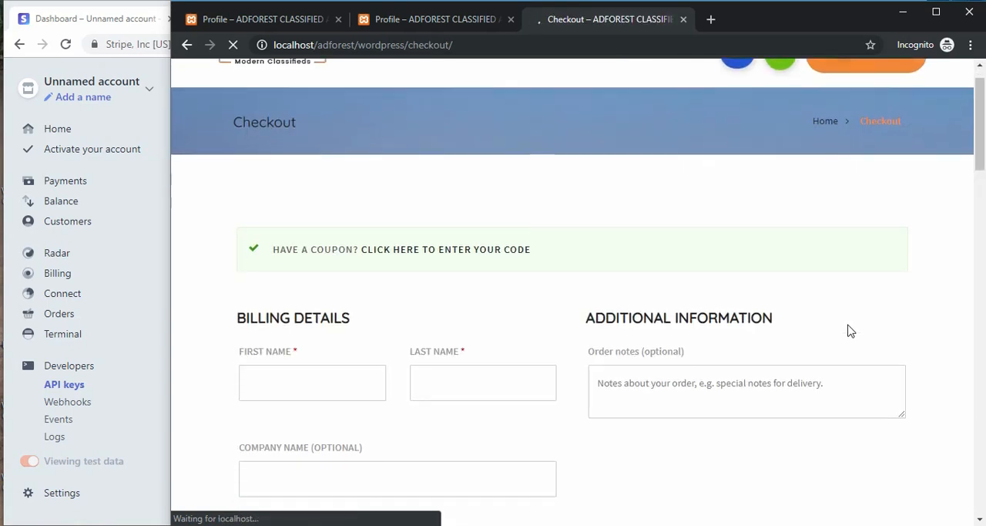
{"action": "left_click", "coordinate": [259, 206]}
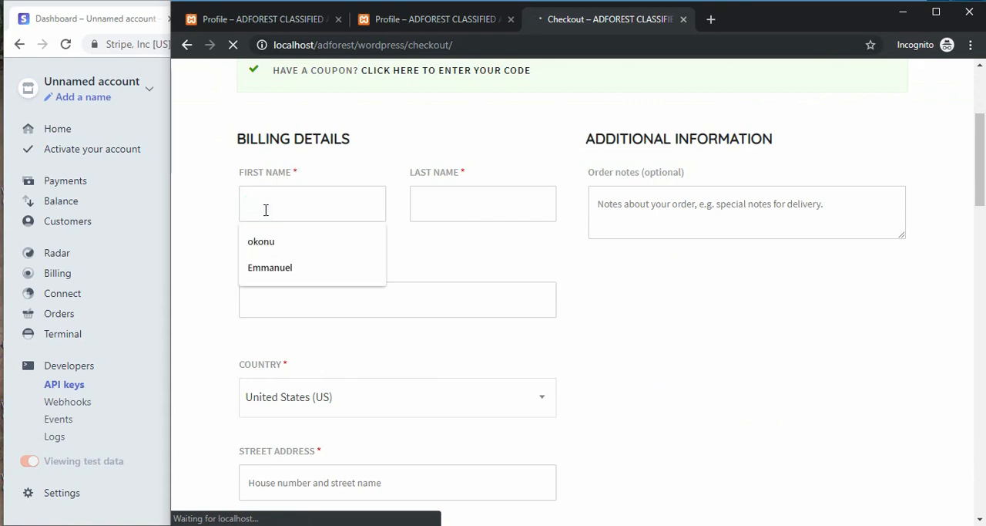
{"action": "type", "text": "john"}
{"action": "key", "text": "Tab"}
{"action": "type", "text": "MICK"}
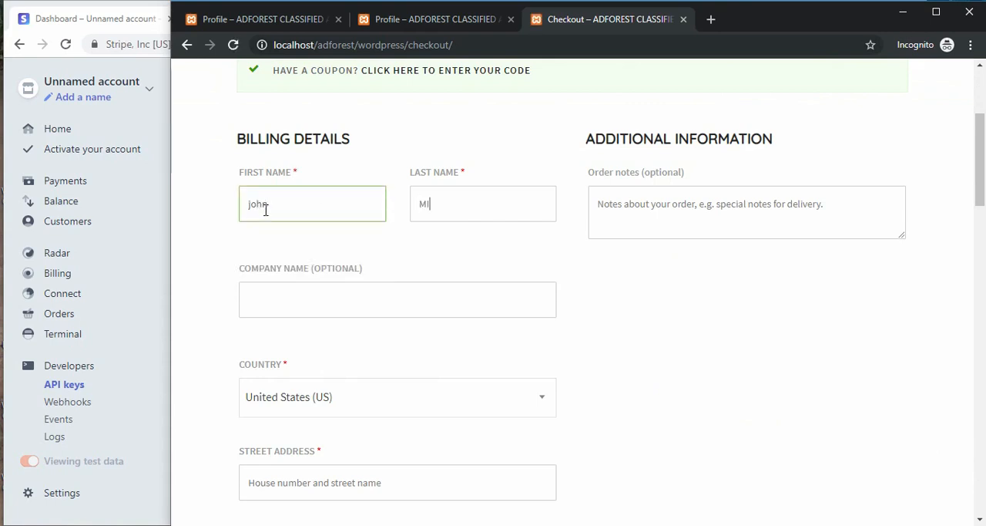
{"action": "scroll", "coordinate": [393, 312], "scroll_direction": "down", "scroll_amount": 2}
{"action": "scroll", "coordinate": [393, 311], "scroll_direction": "down", "scroll_amount": 1}
{"action": "left_click", "coordinate": [334, 270]}
{"action": "type", "text": "DAVID LANE"}
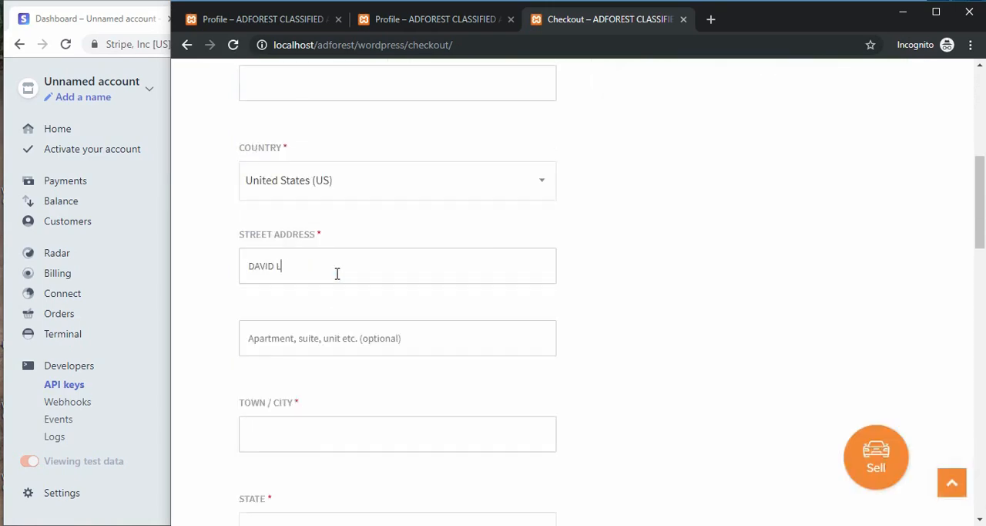
Step: Enter the customer's town and ZIP code in the billing details
{"action": "scroll", "coordinate": [337, 274], "scroll_direction": "down", "scroll_amount": 1}
{"action": "scroll", "coordinate": [337, 274], "scroll_direction": "down", "scroll_amount": 1}
{"action": "left_click", "coordinate": [293, 288]}
{"action": "type", "text": "ALABAMA"}
{"action": "scroll", "coordinate": [293, 288], "scroll_direction": "down", "scroll_amount": 3}
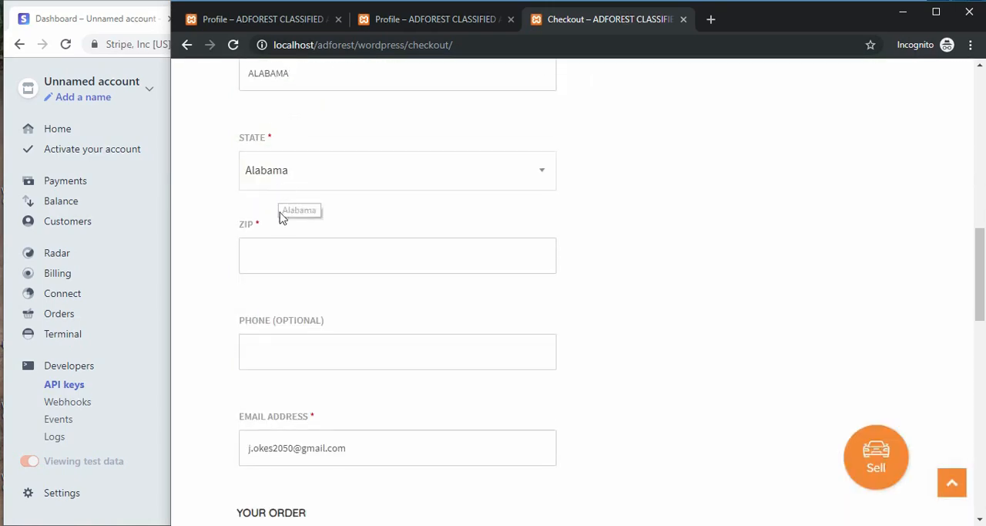
{"action": "left_click", "coordinate": [275, 258]}
{"action": "type", "text": "352240"}
{"action": "scroll", "coordinate": [298, 330], "scroll_direction": "down", "scroll_amount": 9}
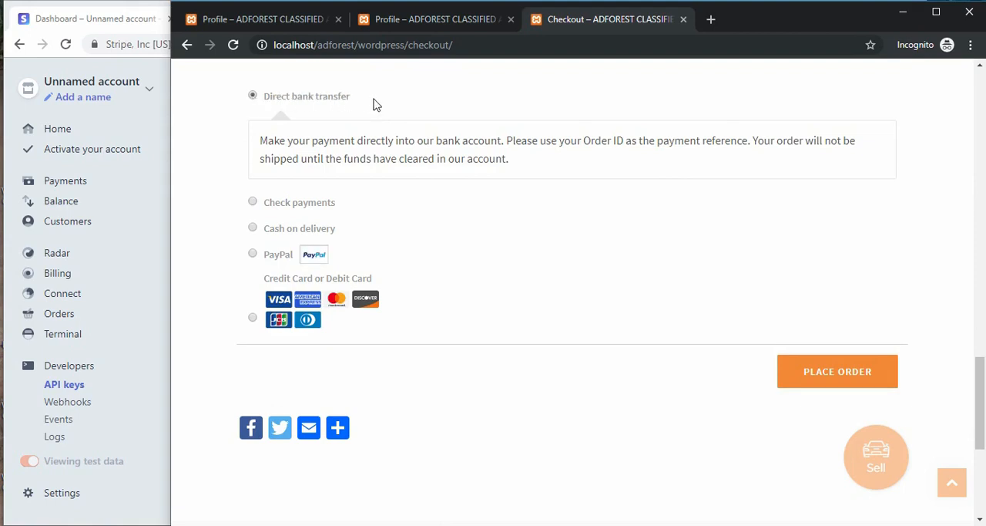
Step: View the check, cash on delivery and PayPal payment options and choose Credit Card or Debit Card as the payment method
{"action": "left_click", "coordinate": [255, 202]}
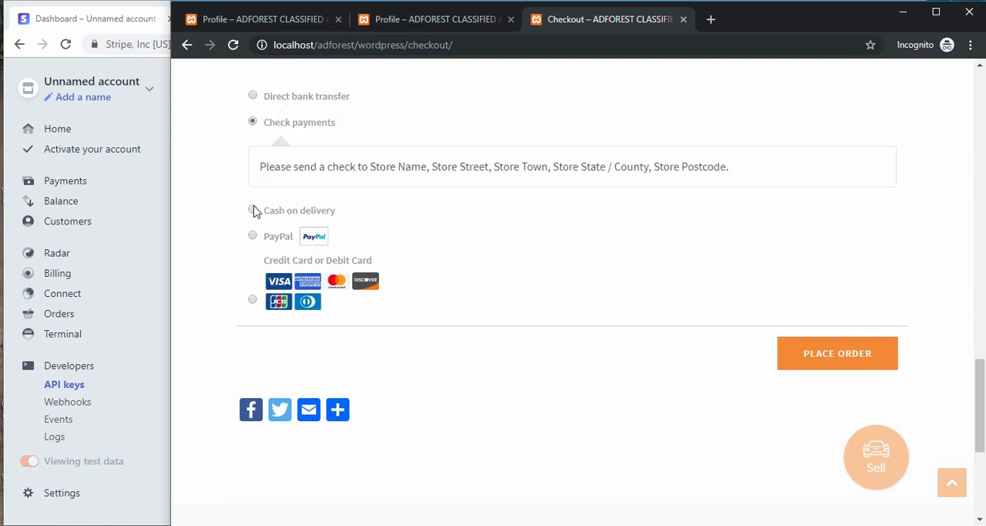
{"action": "left_click", "coordinate": [255, 210]}
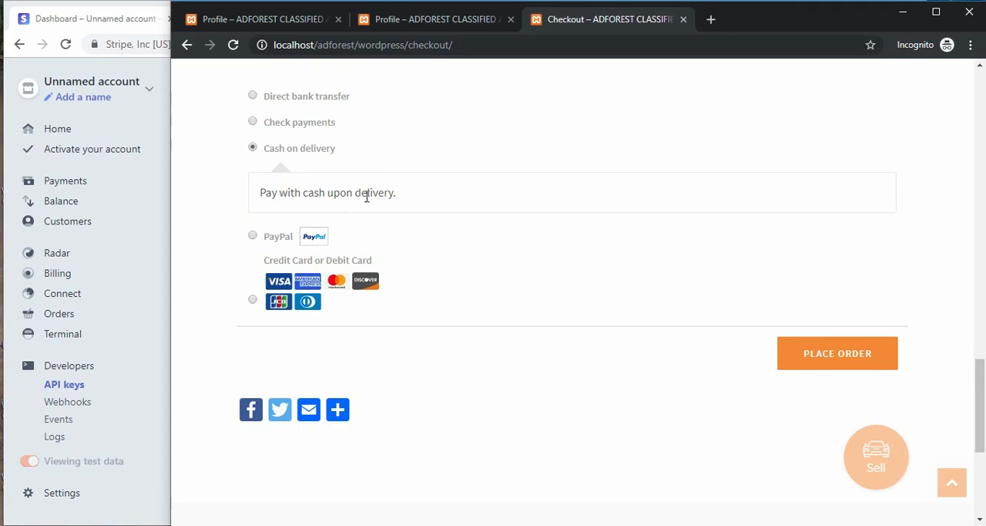
{"action": "left_click", "coordinate": [252, 235]}
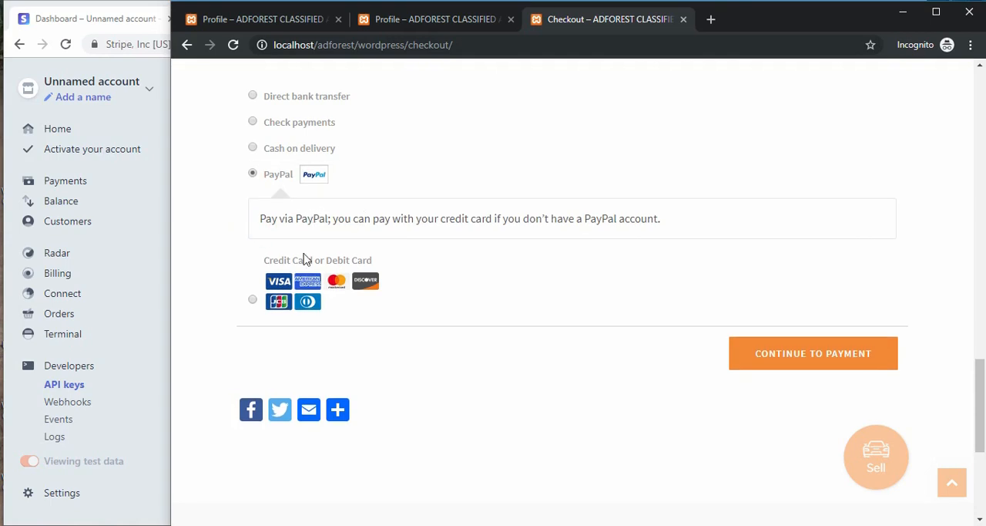
{"action": "left_click", "coordinate": [252, 302]}
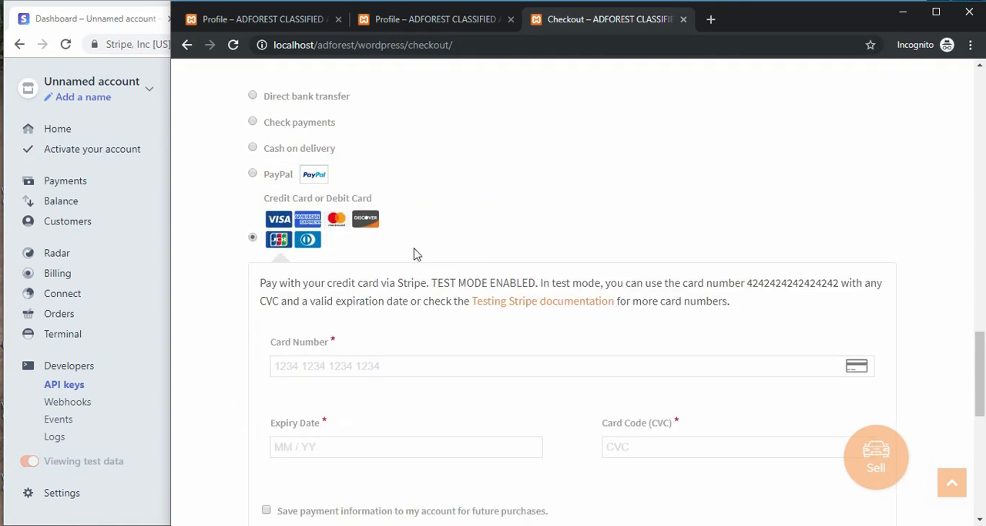
Step: Copy the test card number from the Stripe payment note and paste it into the Card Number field
{"action": "scroll", "coordinate": [511, 314], "scroll_direction": "down", "scroll_amount": 1}
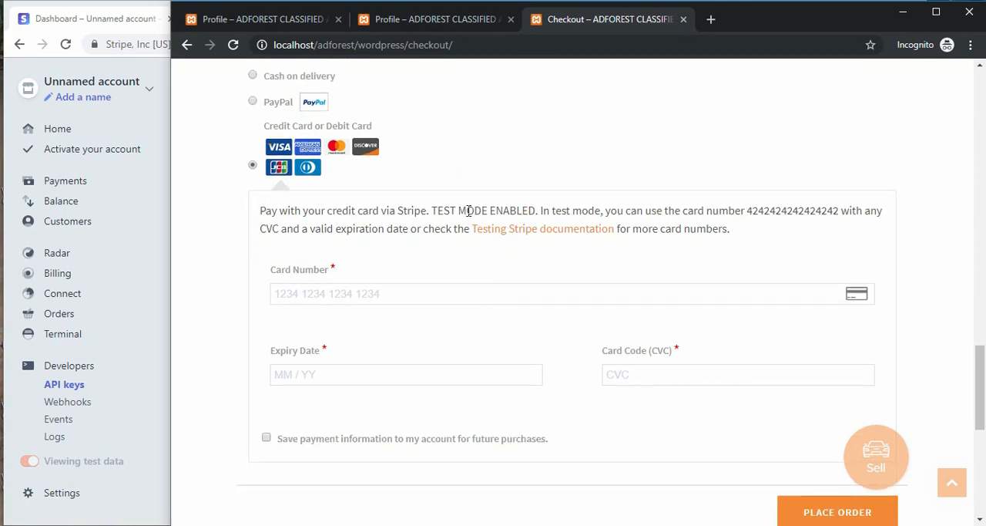
{"action": "scroll", "coordinate": [300, 279], "scroll_direction": "down", "scroll_amount": 1}
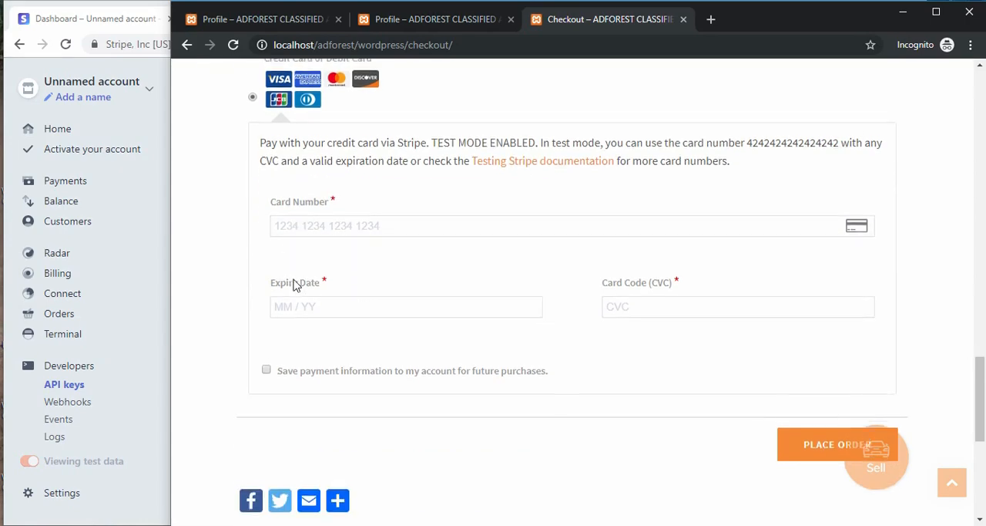
{"action": "scroll", "coordinate": [281, 228], "scroll_direction": "up", "scroll_amount": 1}
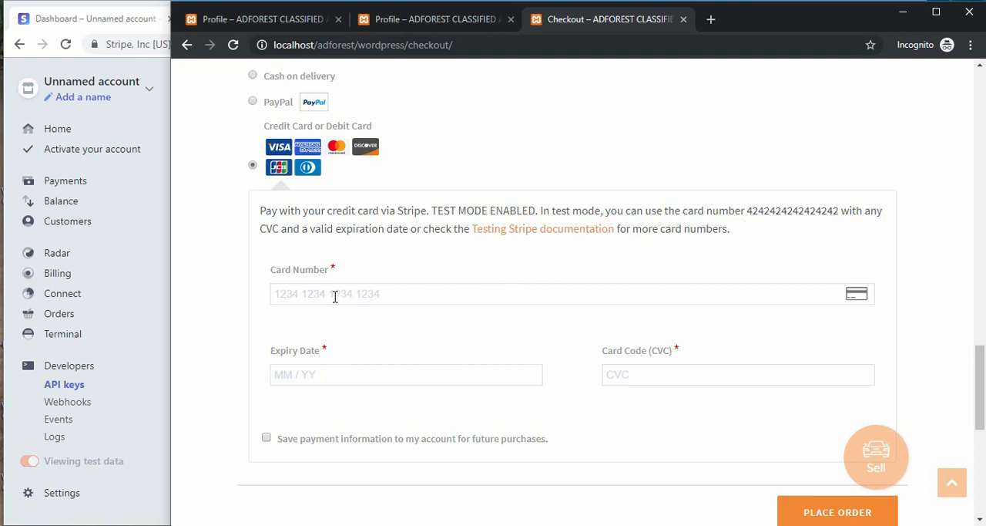
{"action": "scroll", "coordinate": [319, 323], "scroll_direction": "down", "scroll_amount": 1}
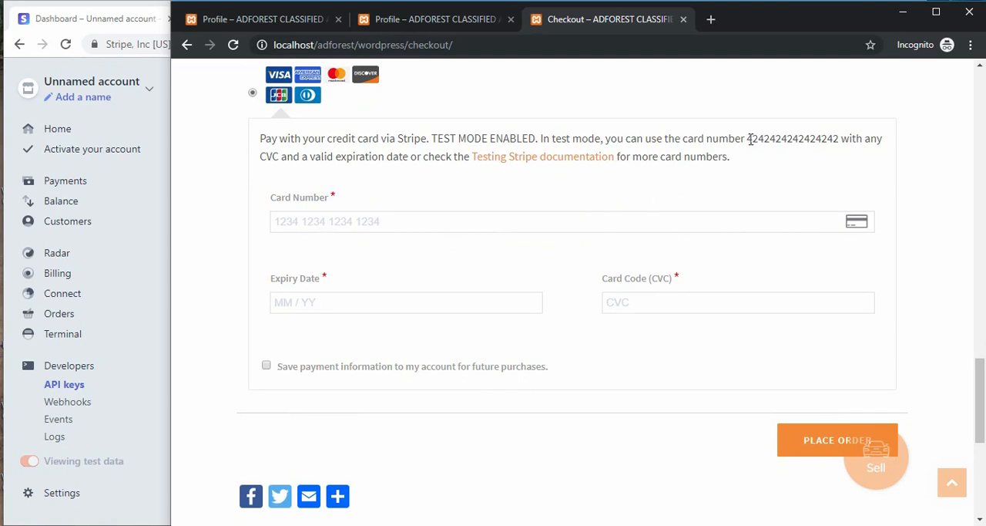
{"action": "left_click_drag", "start_coordinate": [750, 139], "coordinate": [837, 137]}
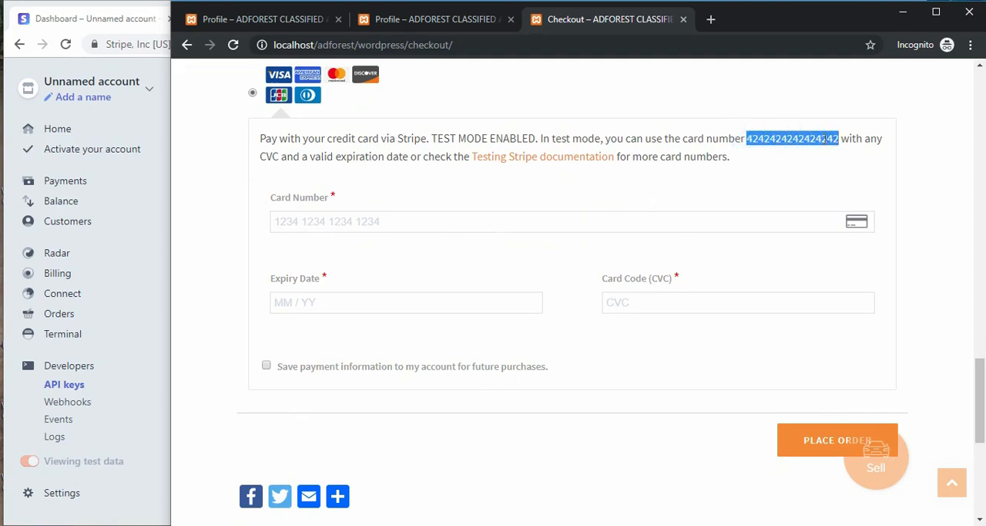
{"action": "right_click", "coordinate": [751, 141]}
{"action": "left_click", "coordinate": [786, 149]}
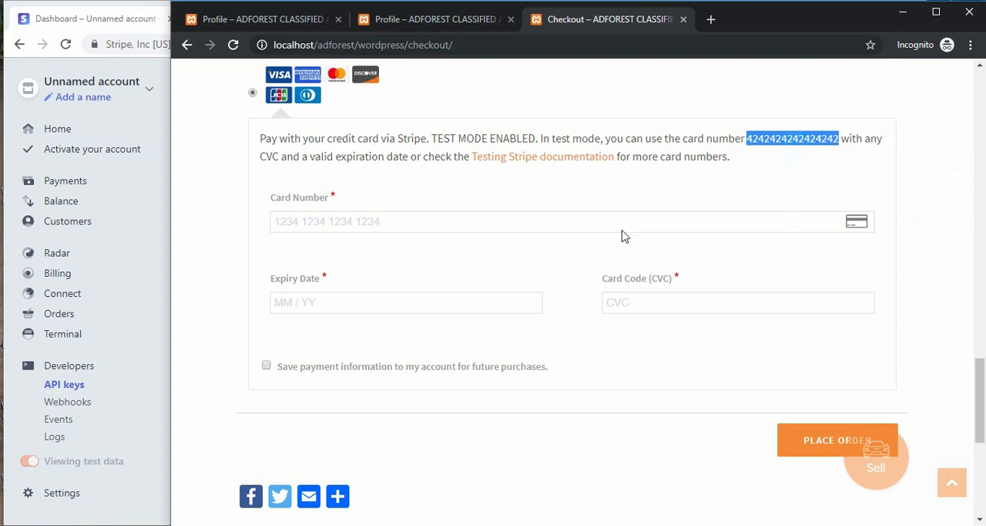
{"action": "right_click", "coordinate": [363, 224]}
{"action": "left_click", "coordinate": [410, 336]}
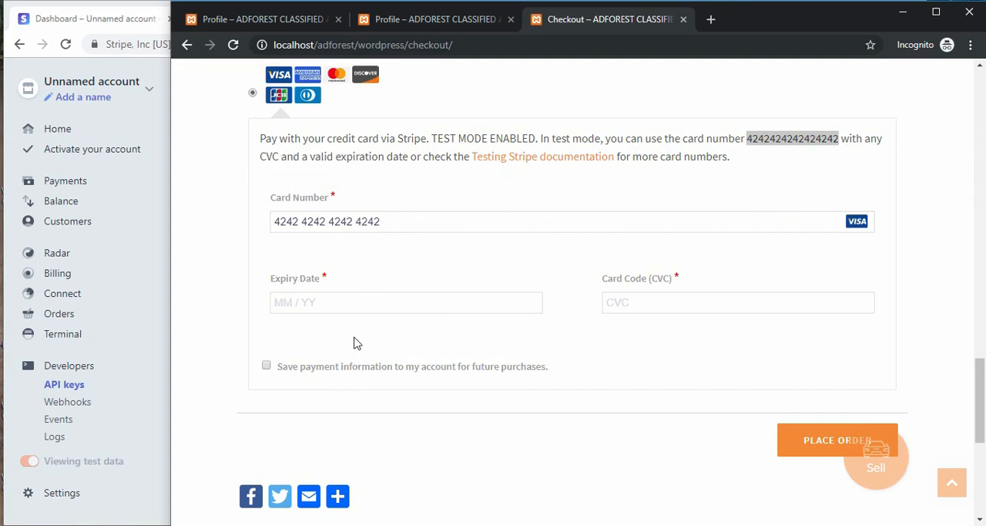
Step: Enter the card code and the expiry date 01 / 20, and try to place the order
{"action": "left_click", "coordinate": [633, 303]}
{"action": "type", "text": "123"}
{"action": "left_click", "coordinate": [316, 301]}
{"action": "type", "text": "01 / 20"}
{"action": "scroll", "coordinate": [854, 332], "scroll_direction": "down", "scroll_amount": 2}
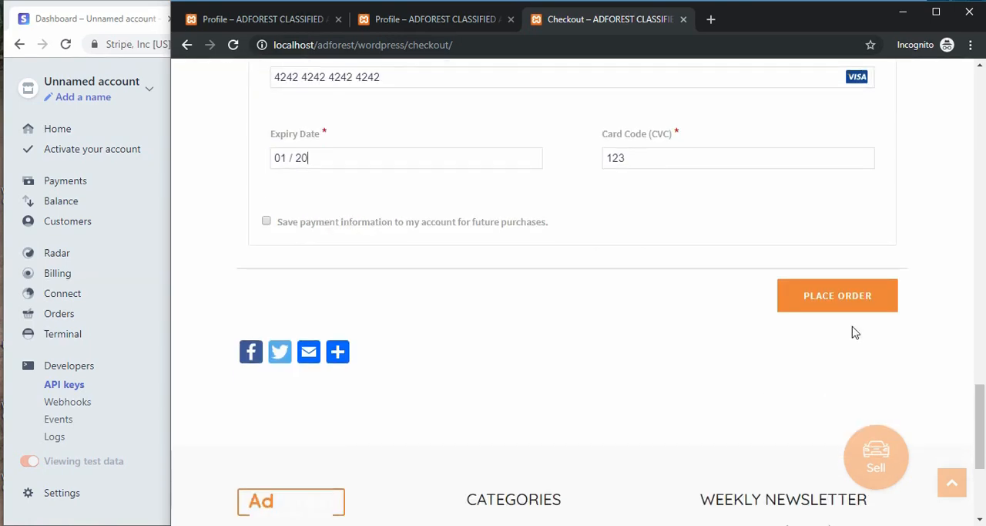
{"action": "left_click", "coordinate": [809, 302]}
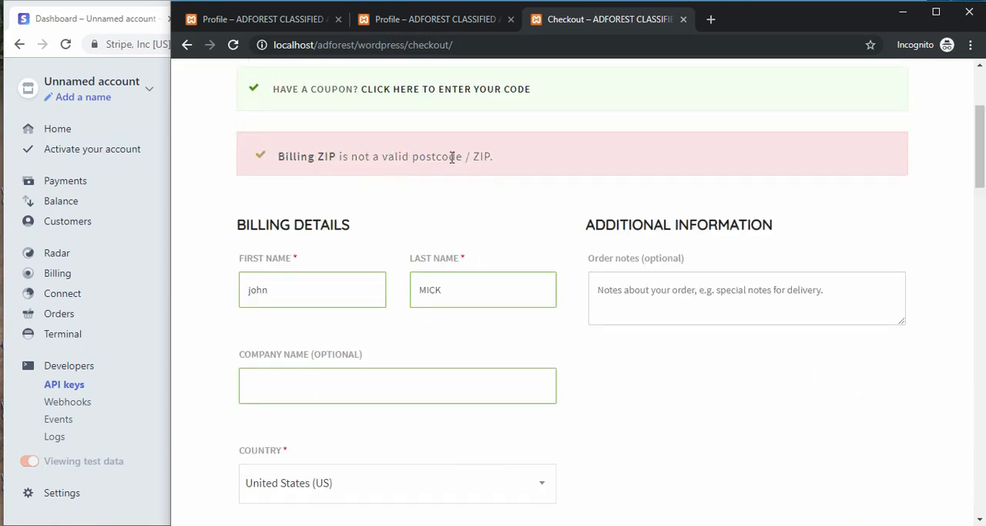
Step: Look up Alabama ZIP codes on the web and replace the billing ZIP with a valid one
{"action": "scroll", "coordinate": [451, 158], "scroll_direction": "down", "scroll_amount": 4}
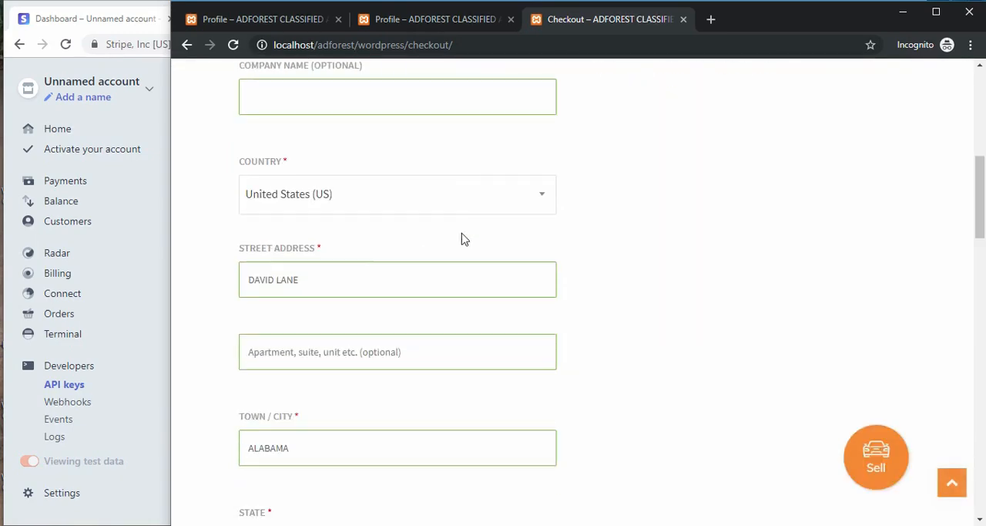
{"action": "scroll", "coordinate": [782, 110], "scroll_direction": "up", "scroll_amount": 1}
{"action": "middle_click", "coordinate": [711, 19]}
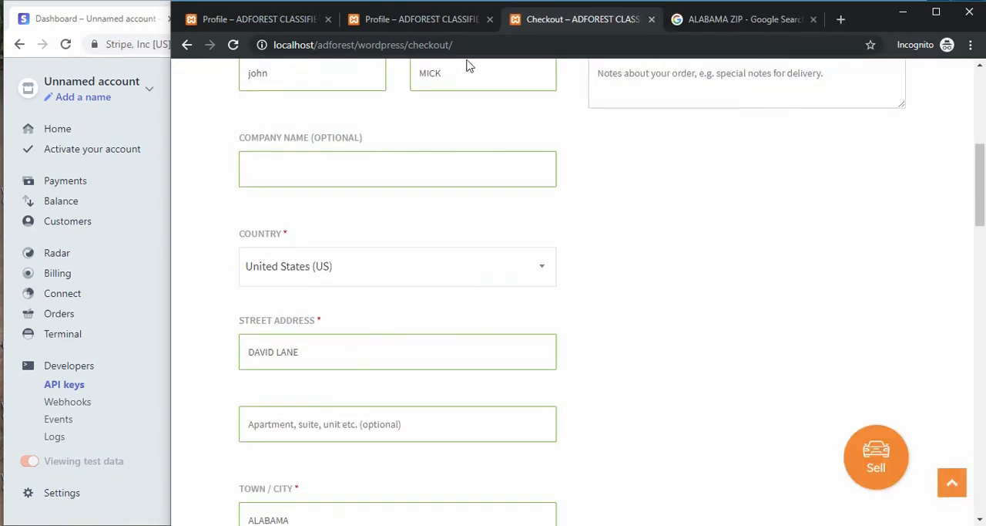
{"action": "scroll", "coordinate": [336, 295], "scroll_direction": "down", "scroll_amount": 6}
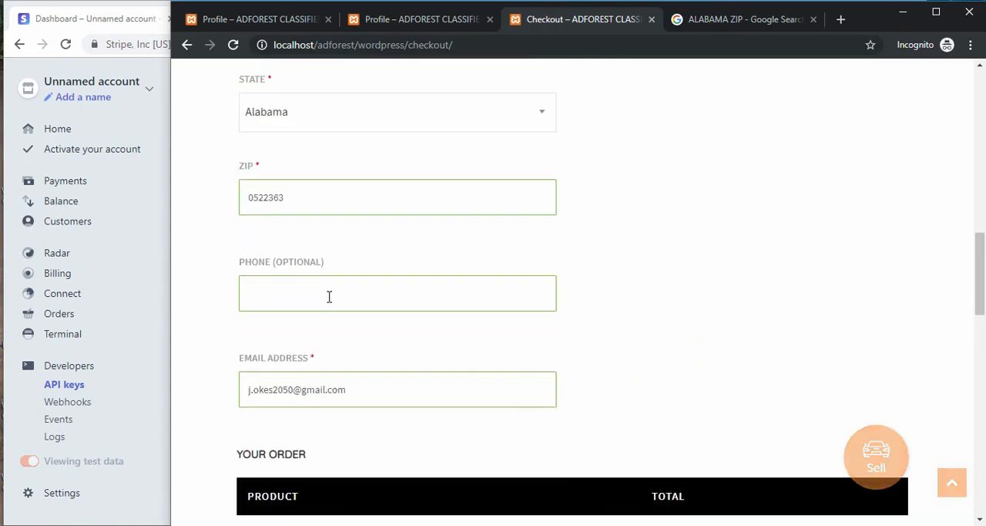
{"action": "left_click_drag", "start_coordinate": [295, 204], "coordinate": [257, 204]}
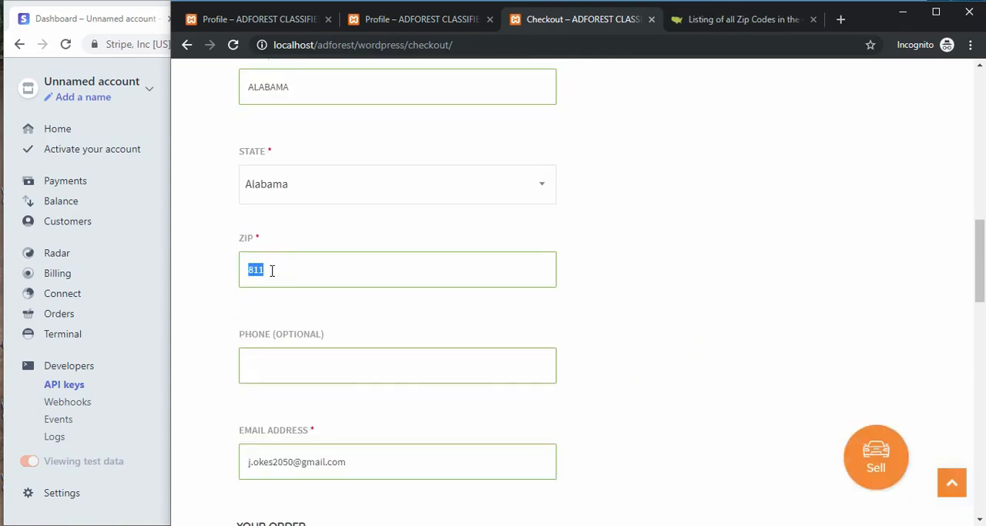
{"action": "right_click", "coordinate": [255, 270]}
{"action": "left_click", "coordinate": [275, 341]}
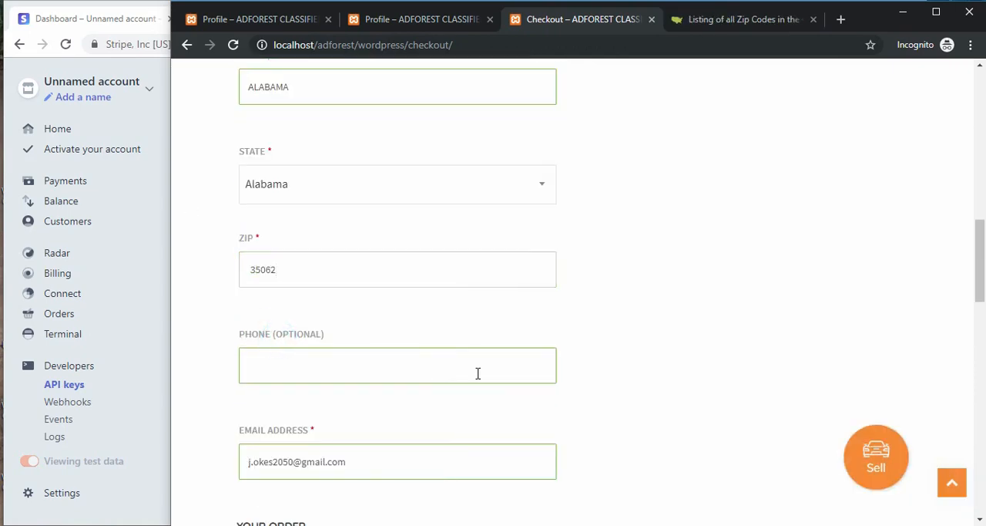
Step: Copy the complete test card number from the Stripe payment note and replace the incomplete Card Number entry with it
{"action": "scroll", "coordinate": [600, 428], "scroll_direction": "down", "scroll_amount": 4}
{"action": "scroll", "coordinate": [713, 416], "scroll_direction": "down", "scroll_amount": 5}
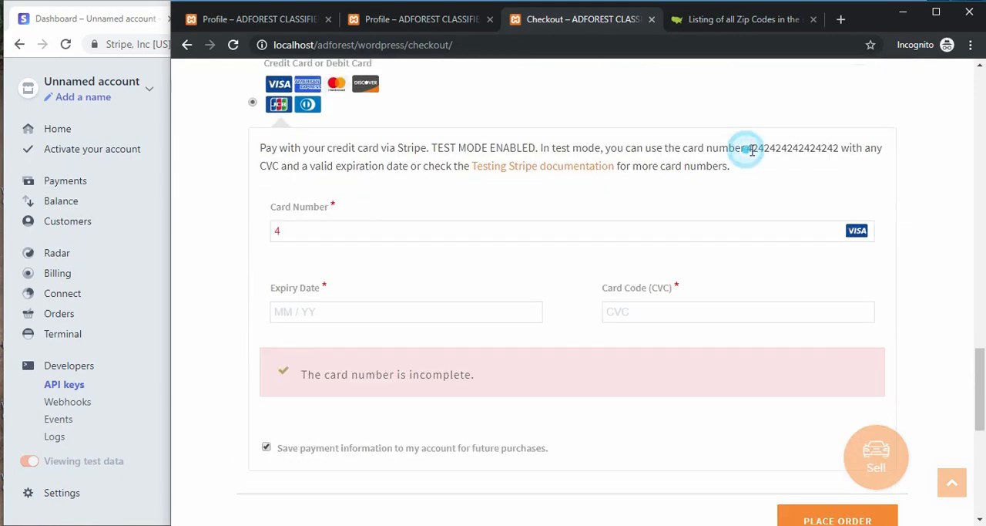
{"action": "left_click_drag", "start_coordinate": [747, 149], "coordinate": [837, 151]}
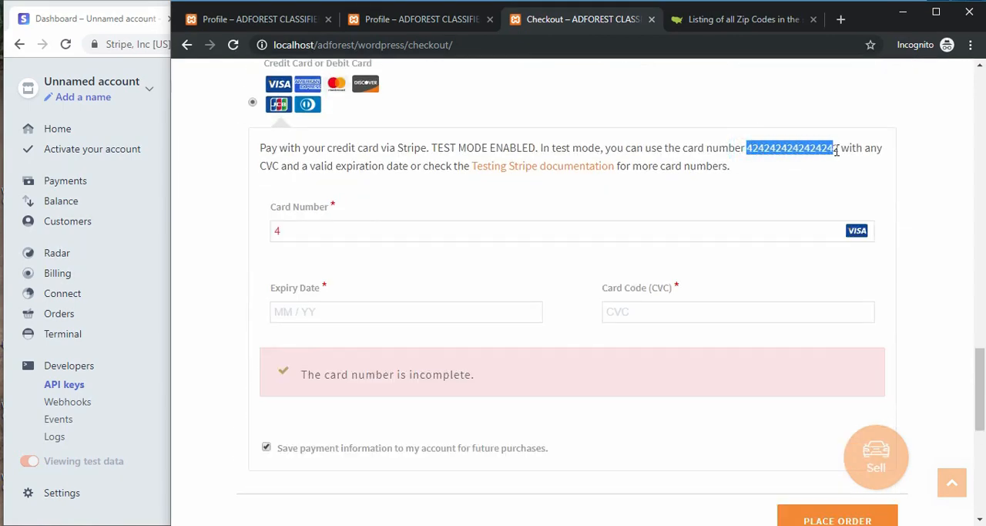
{"action": "right_click", "coordinate": [824, 148]}
{"action": "left_click", "coordinate": [821, 158]}
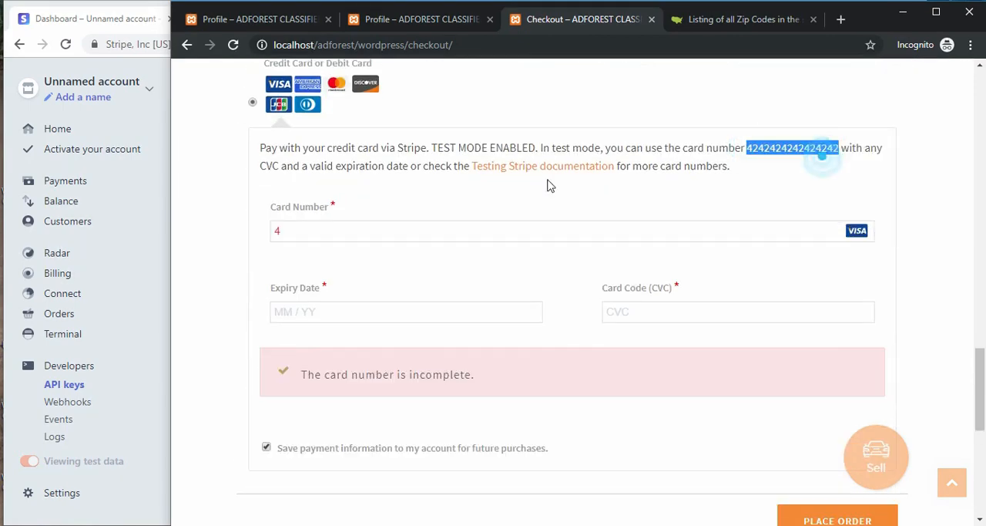
{"action": "left_click", "coordinate": [327, 225]}
{"action": "double_click", "coordinate": [282, 228]}
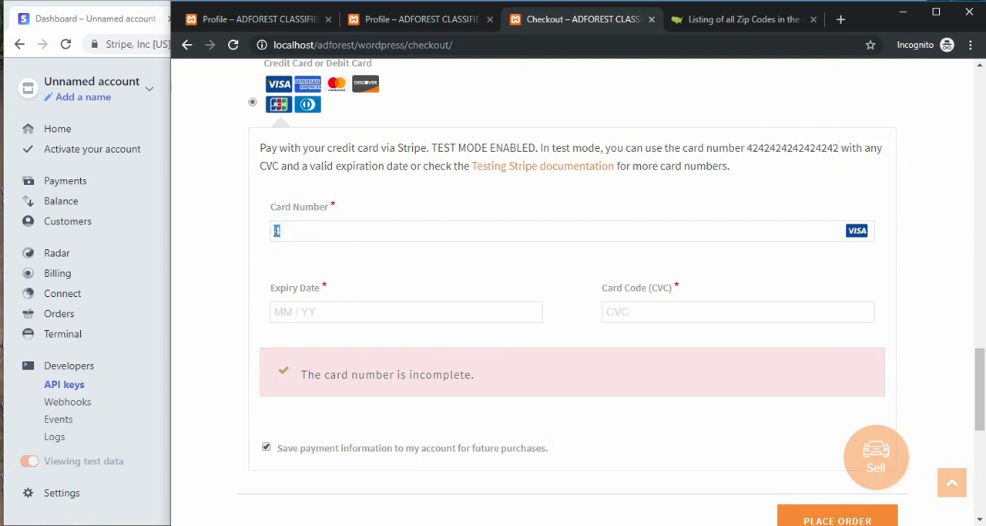
{"action": "right_click", "coordinate": [276, 230]}
{"action": "left_click", "coordinate": [312, 302]}
Step: Enter the expiry date 01 / 20 and the card code, and place the order for the Premium package
{"action": "left_click", "coordinate": [319, 306]}
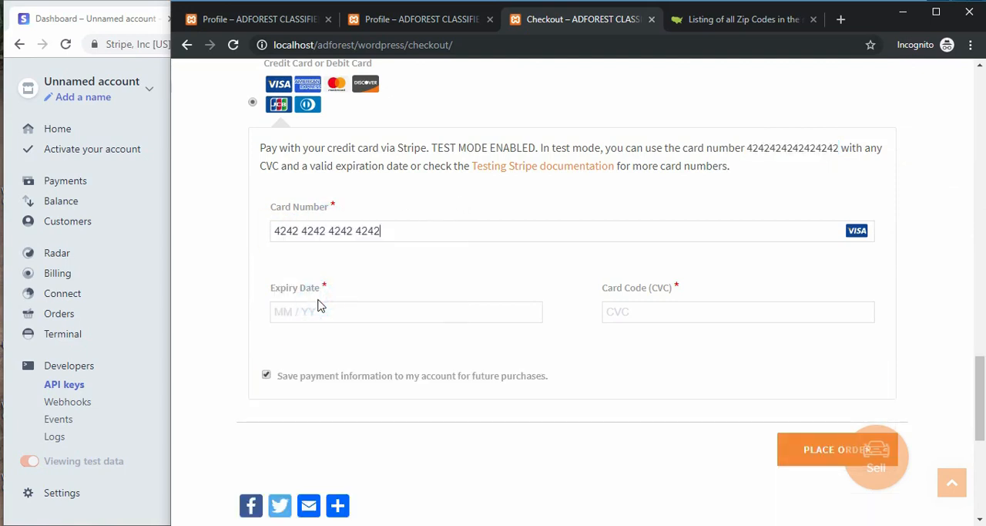
{"action": "type", "text": "01 / 20"}
{"action": "left_click", "coordinate": [632, 313]}
{"action": "type", "text": "123"}
{"action": "scroll", "coordinate": [435, 362], "scroll_direction": "down", "scroll_amount": 2}
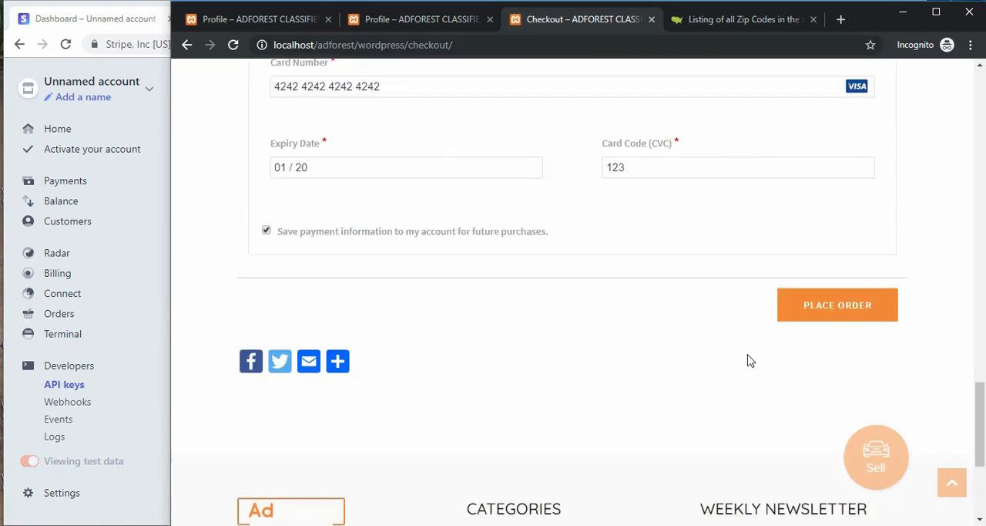
{"action": "left_click", "coordinate": [814, 311]}
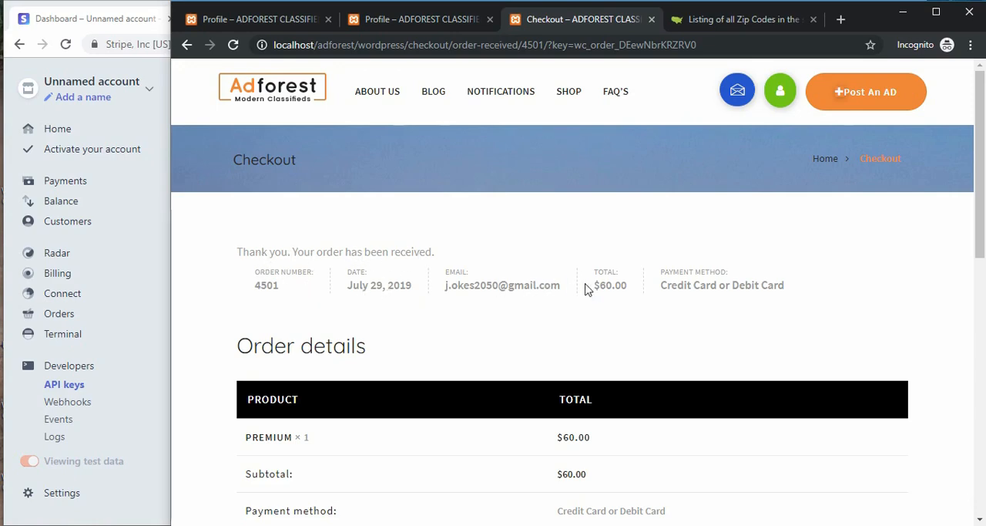
Step: Check the order total on the confirmation page and compare it with today's gross volume on the Stripe dashboard home page
{"action": "left_click_drag", "start_coordinate": [587, 286], "coordinate": [632, 288]}
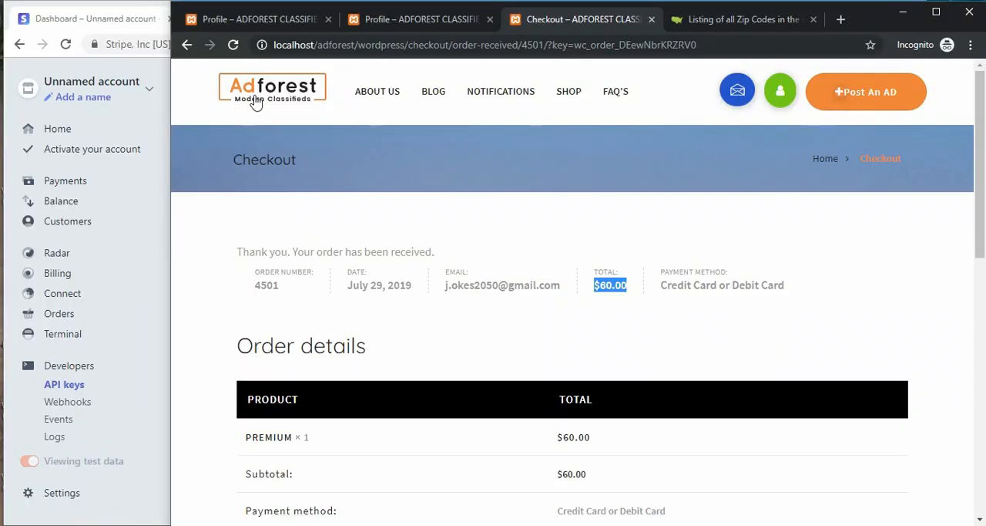
{"action": "left_click", "coordinate": [111, 18]}
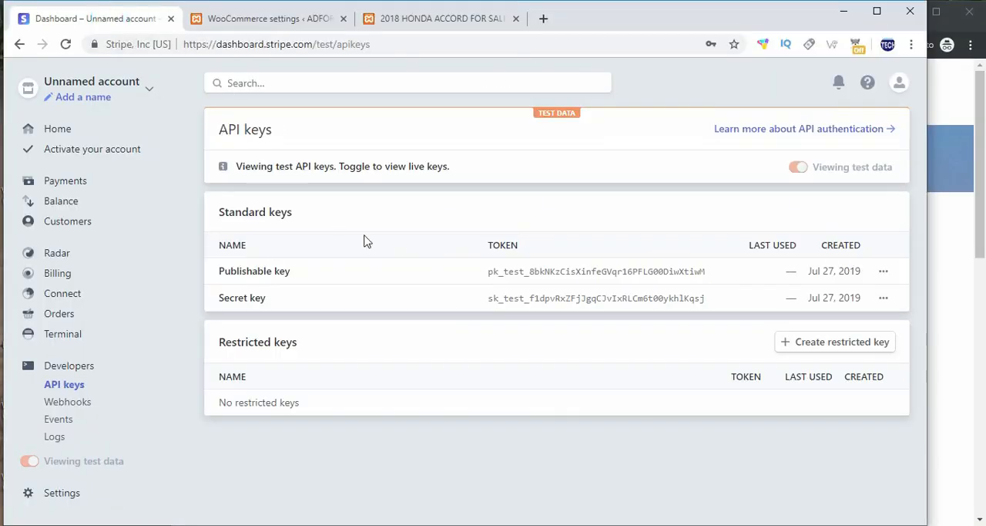
{"action": "left_click", "coordinate": [62, 131]}
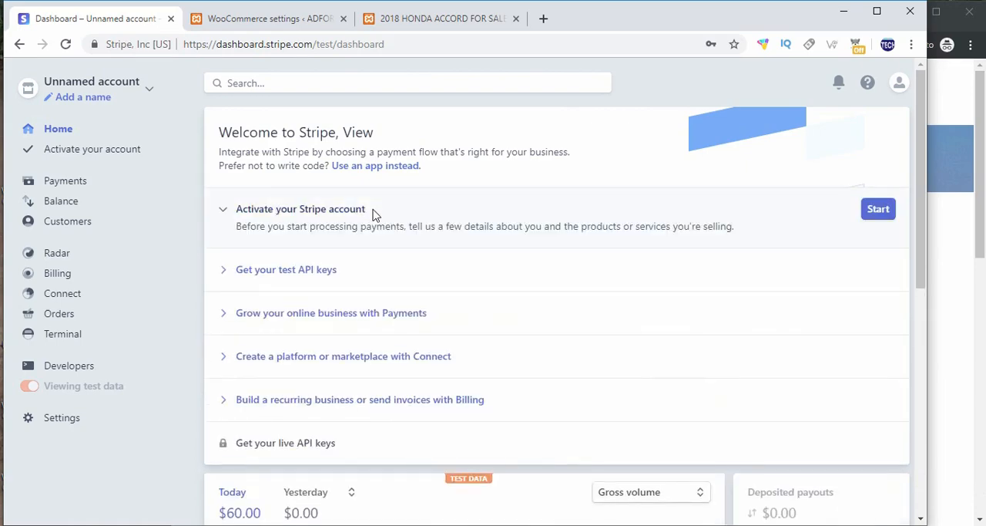
{"action": "scroll", "coordinate": [374, 214], "scroll_direction": "down", "scroll_amount": 5}
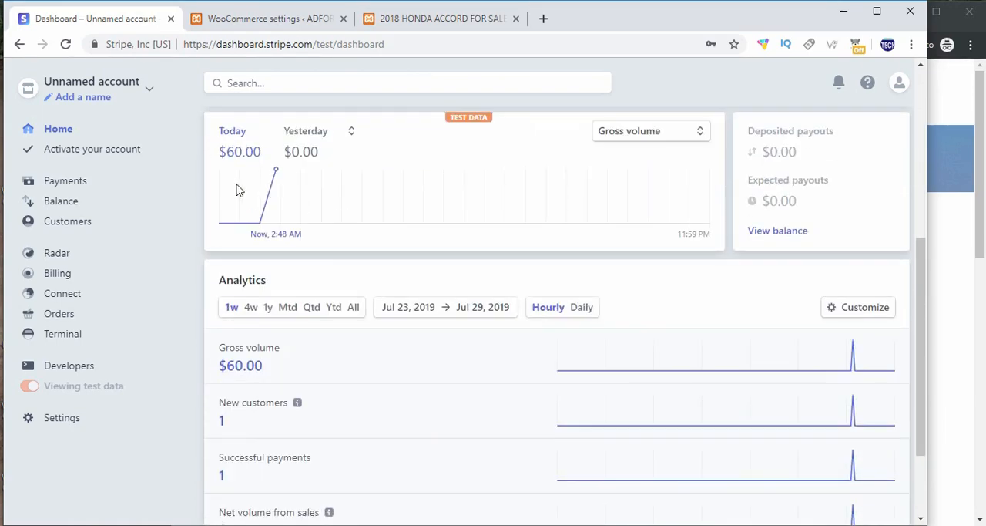
{"action": "scroll", "coordinate": [229, 185], "scroll_direction": "up", "scroll_amount": 1}
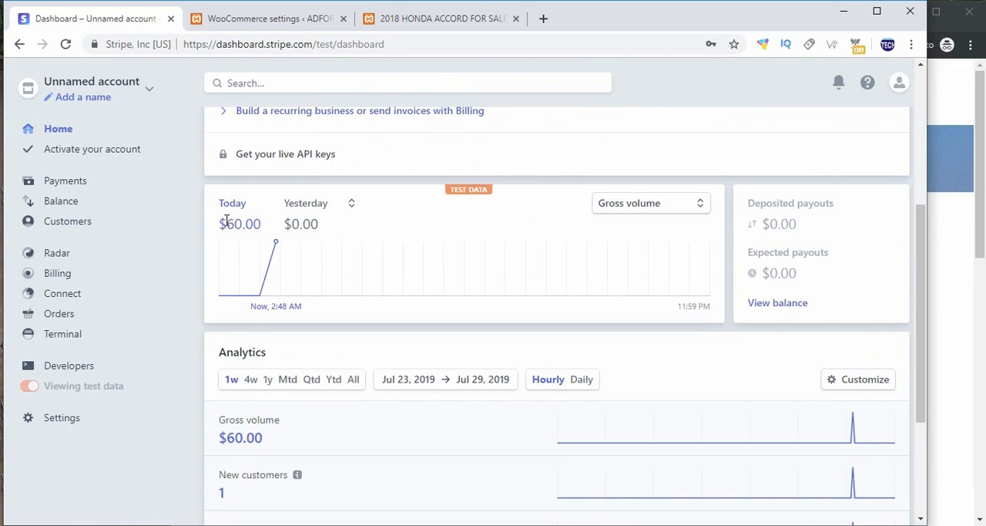
{"action": "left_click_drag", "start_coordinate": [227, 221], "coordinate": [242, 207]}
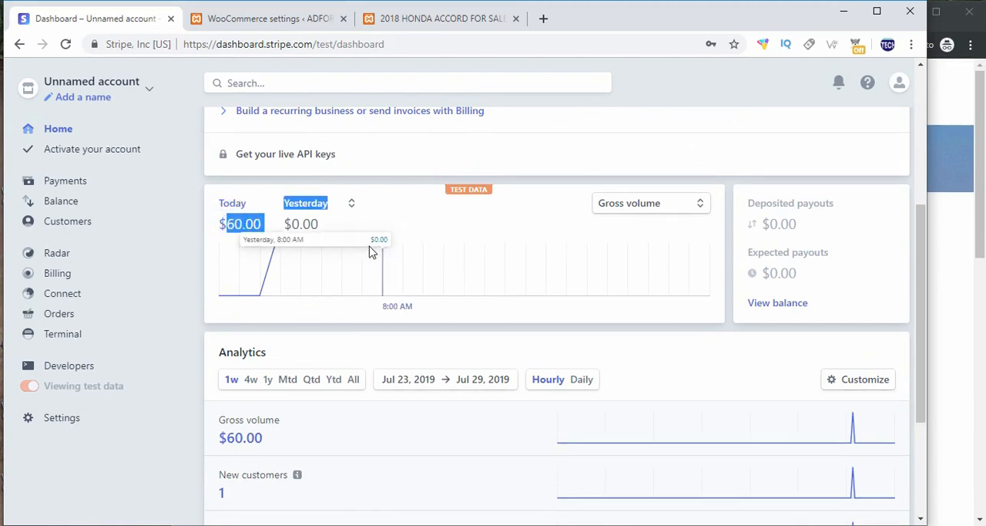
{"action": "scroll", "coordinate": [576, 281], "scroll_direction": "down", "scroll_amount": 1}
{"action": "scroll", "coordinate": [667, 281], "scroll_direction": "up", "scroll_amount": 5}
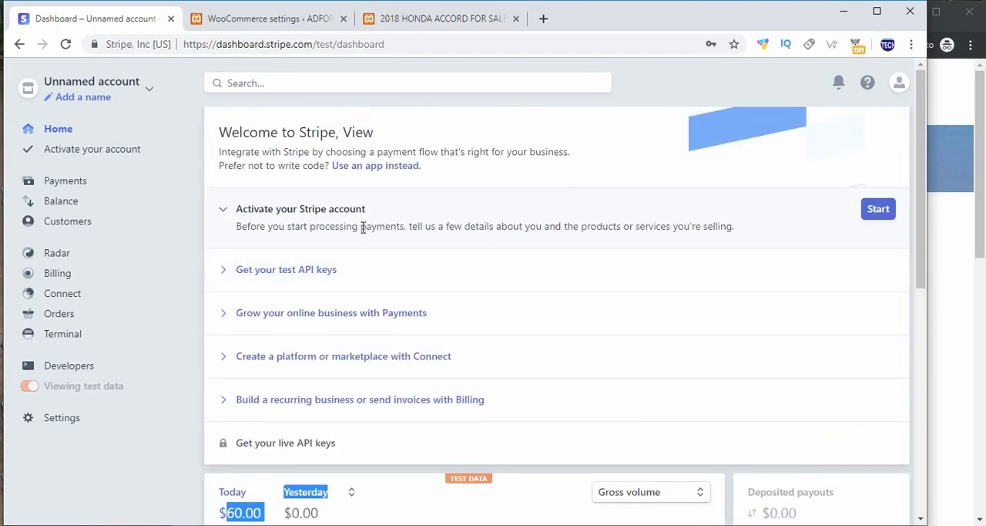
{"action": "scroll", "coordinate": [506, 309], "scroll_direction": "down", "scroll_amount": 4}
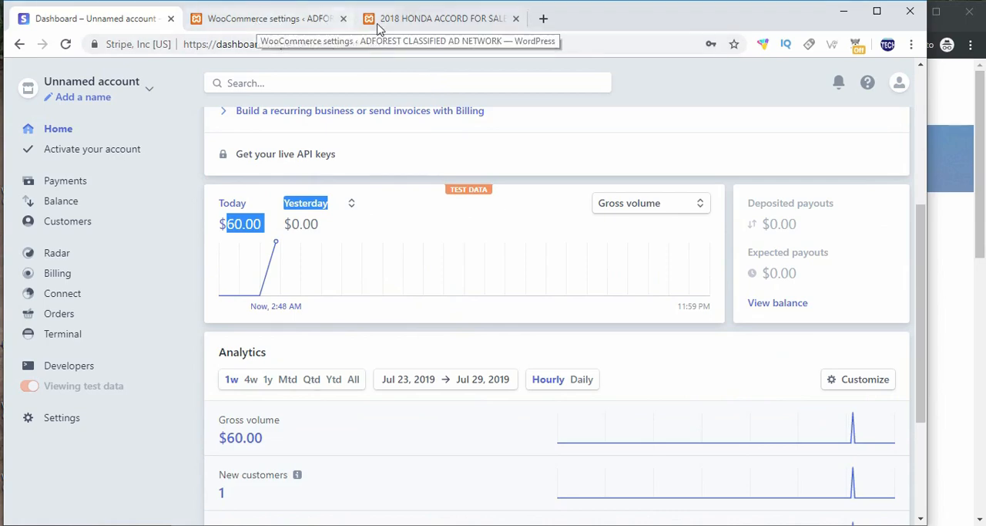
Step: Open the WooCommerce orders in the WordPress admin and change the new order's status to completed with a bulk action
{"action": "left_click", "coordinate": [259, 21]}
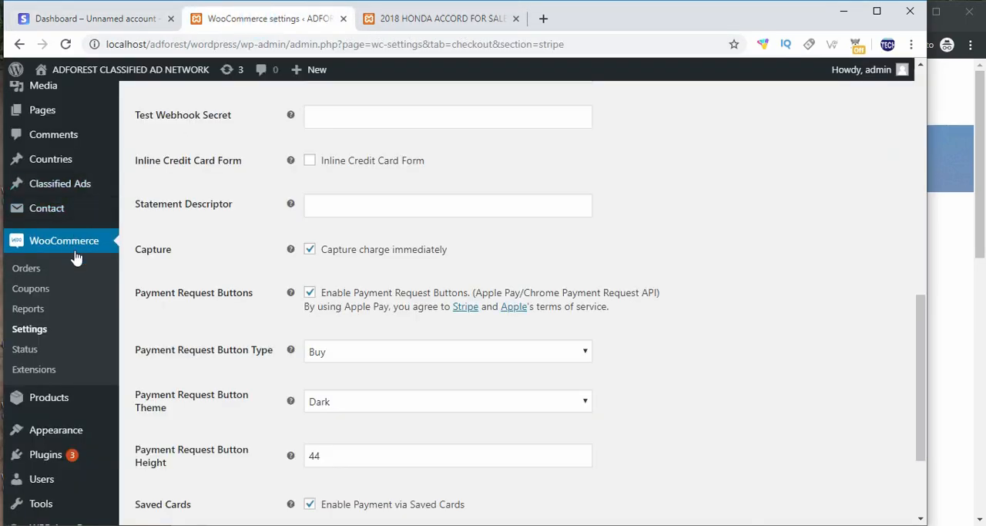
{"action": "left_click", "coordinate": [33, 271]}
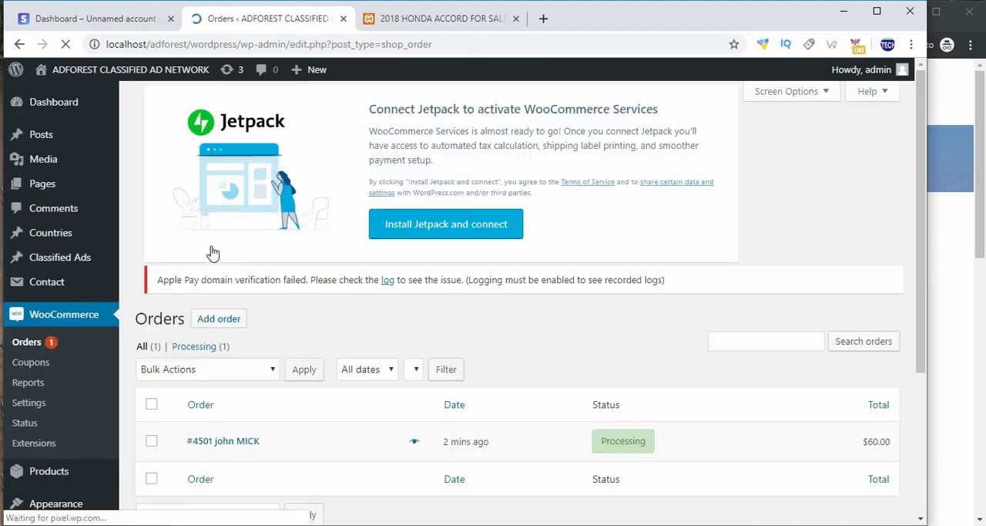
{"action": "scroll", "coordinate": [289, 286], "scroll_direction": "down", "scroll_amount": 2}
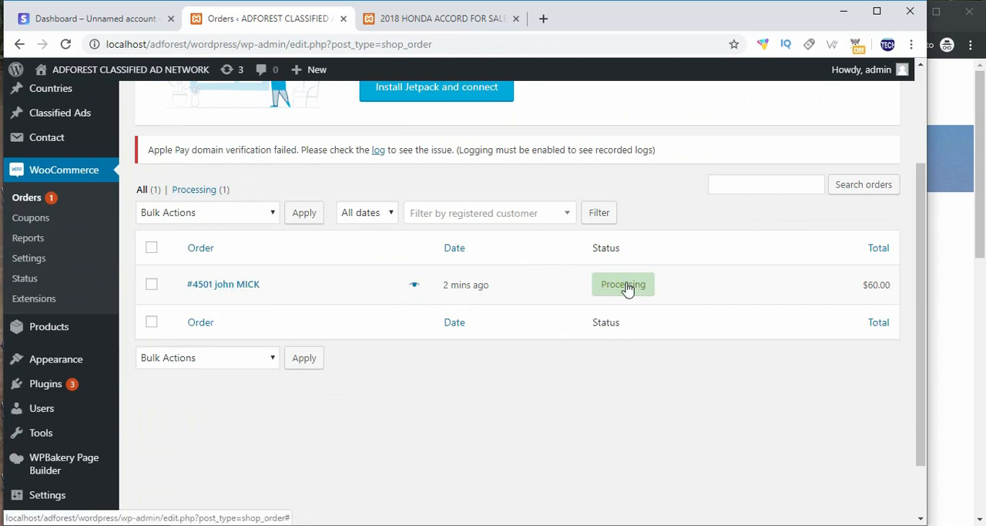
{"action": "left_click", "coordinate": [151, 284]}
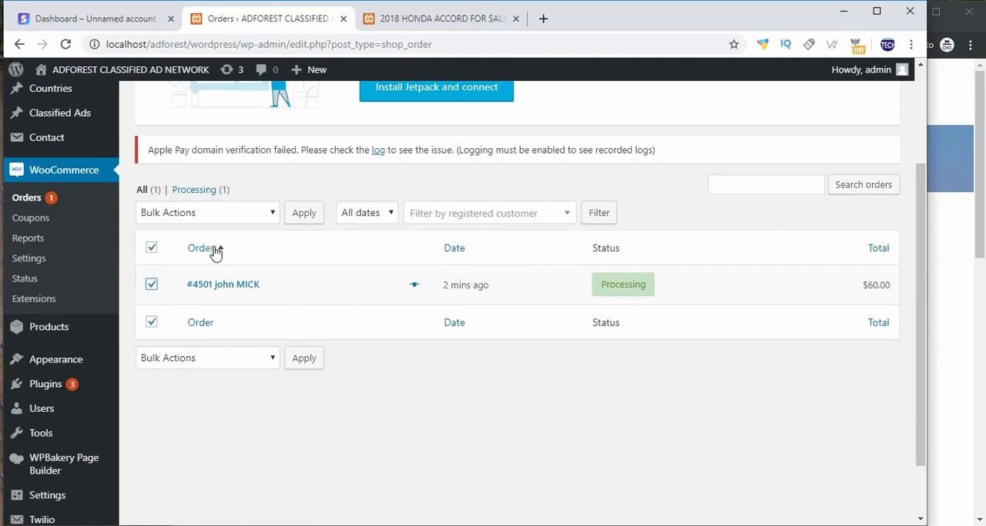
{"action": "left_click", "coordinate": [255, 213]}
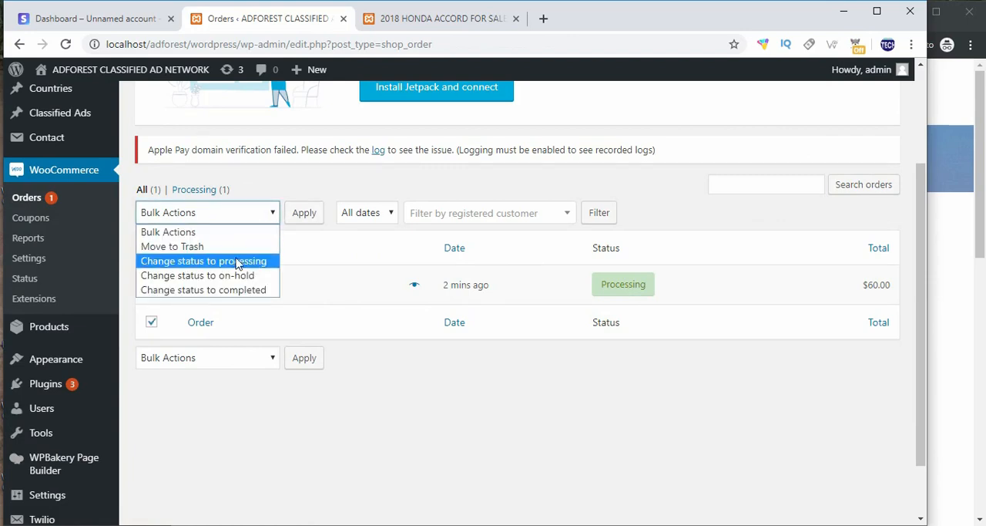
{"action": "left_click", "coordinate": [194, 292]}
{"action": "left_click", "coordinate": [295, 222]}
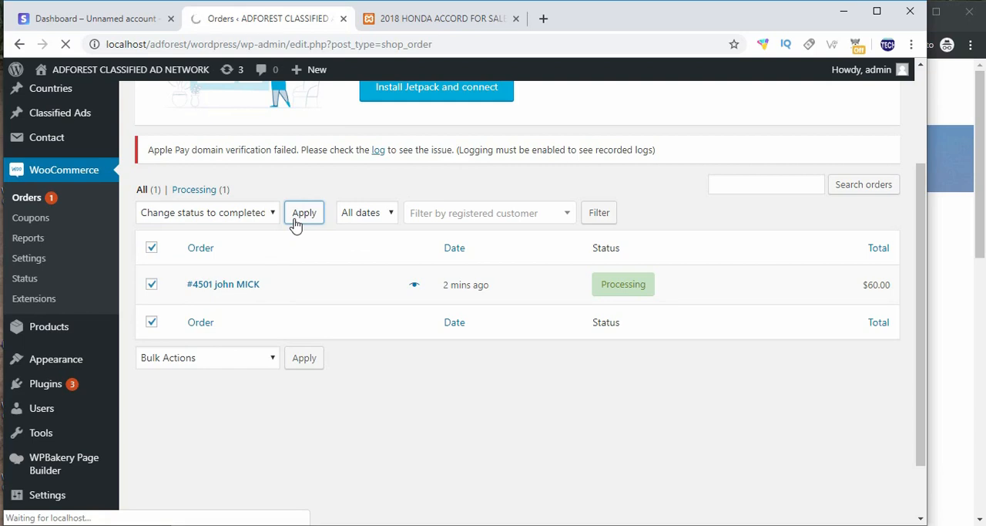
{"action": "mouse_move", "coordinate": [614, 295]}
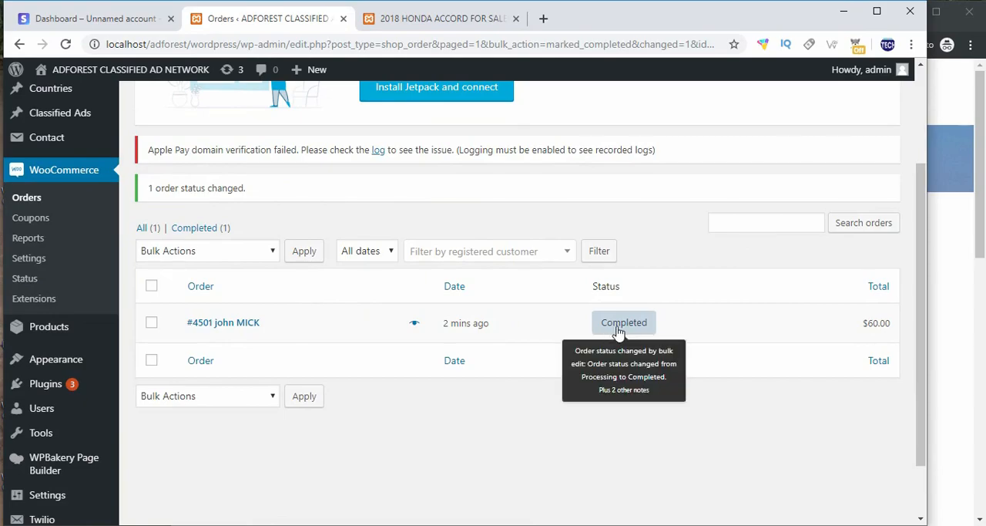
Step: Return to the buyer's browser window and examine the package details on the profile page that is already open
{"action": "left_click", "coordinate": [965, 259]}
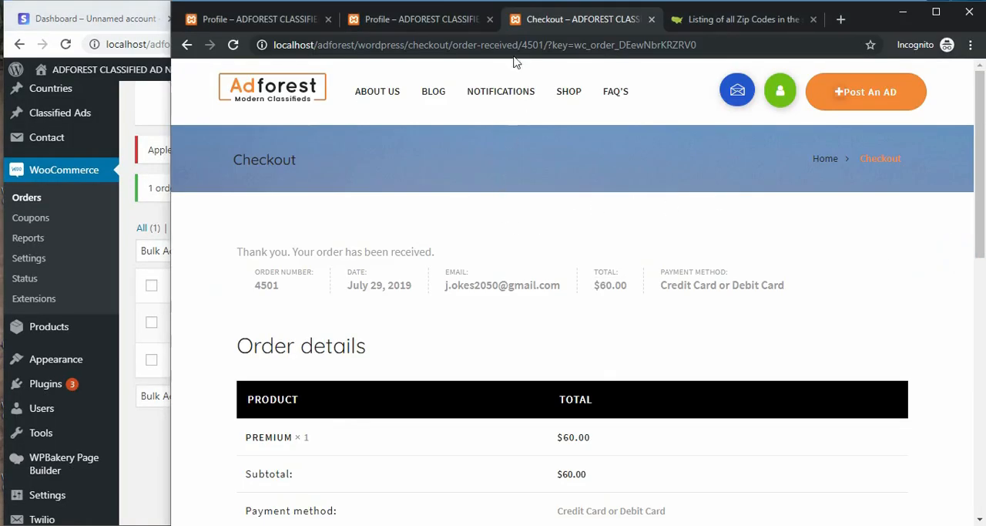
{"action": "left_click", "coordinate": [430, 22]}
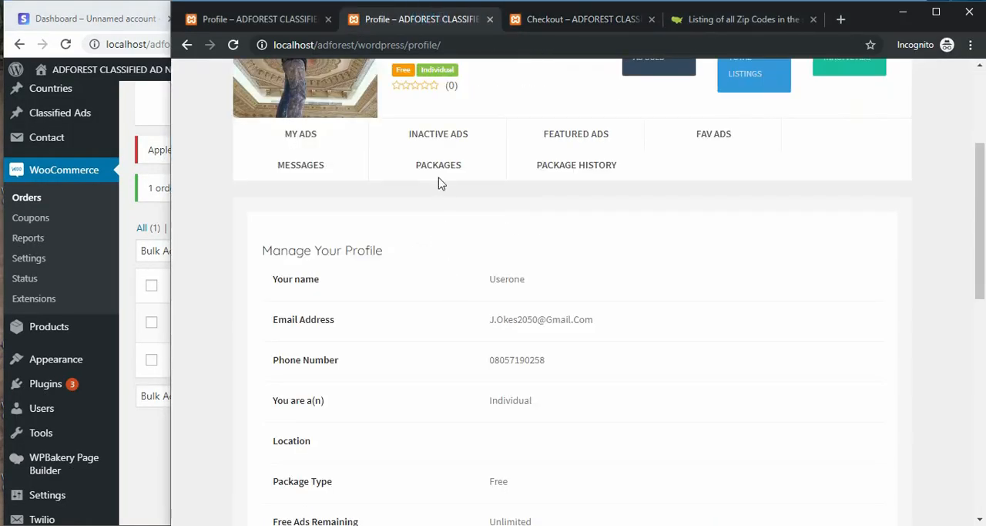
{"action": "scroll", "coordinate": [452, 282], "scroll_direction": "down", "scroll_amount": 3}
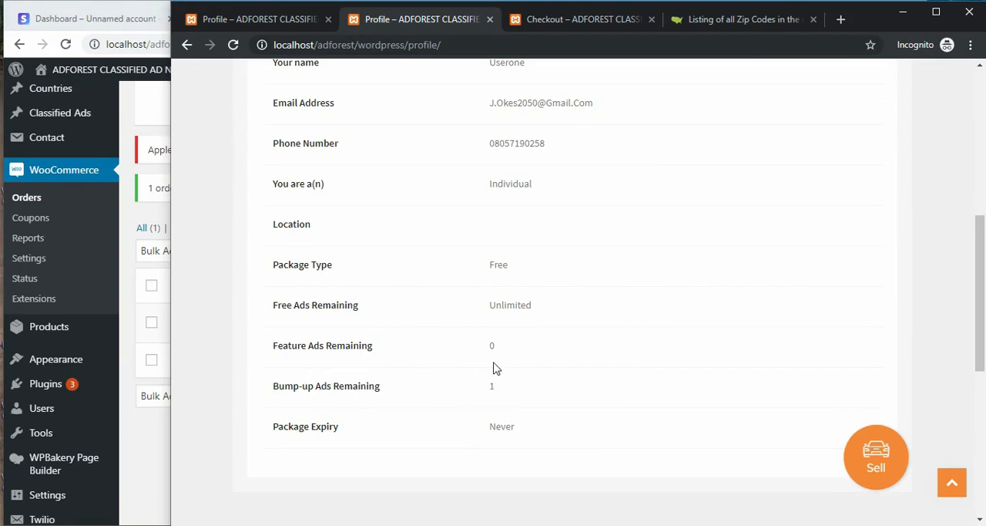
{"action": "scroll", "coordinate": [495, 369], "scroll_direction": "up", "scroll_amount": 5}
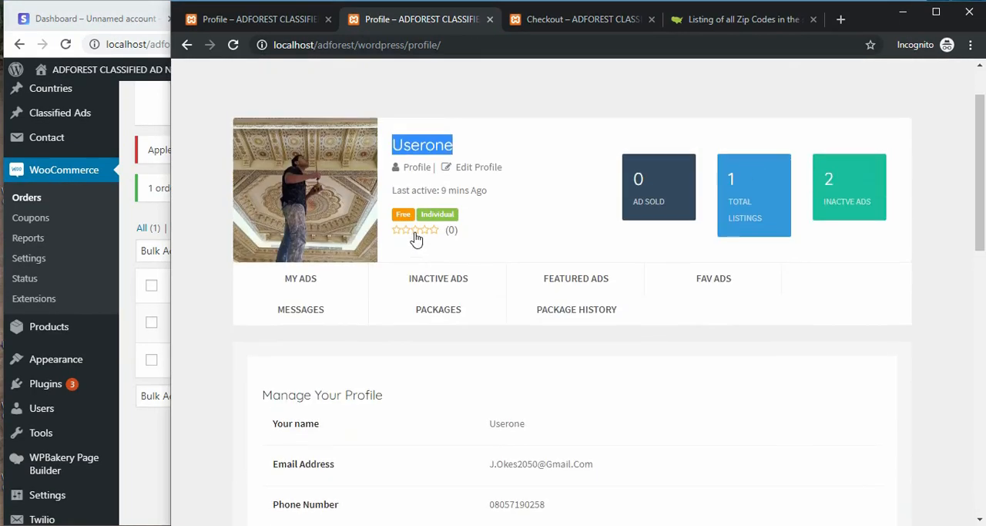
Step: Open the packages page, load the buyer's profile afresh from there, and check the package type, remaining ads and expiry
{"action": "left_click", "coordinate": [442, 311]}
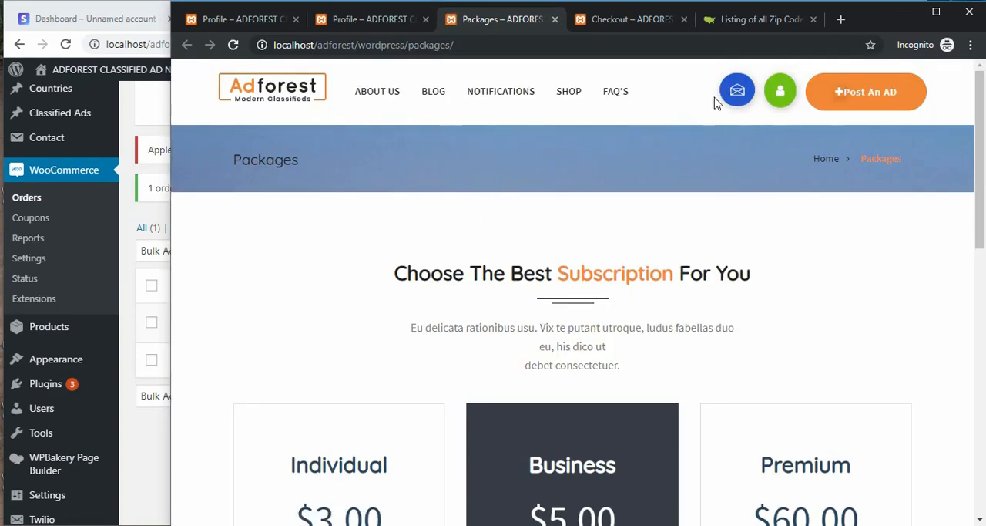
{"action": "left_click", "coordinate": [779, 94]}
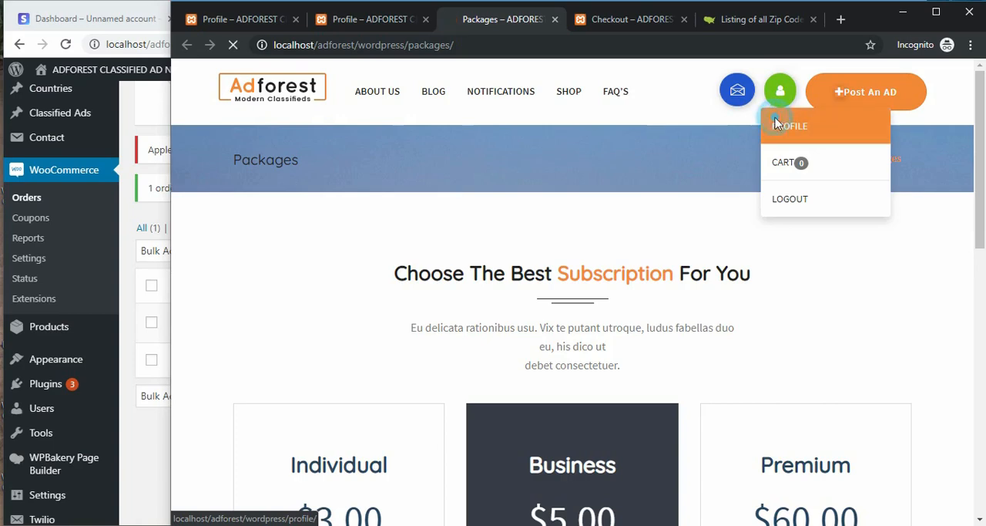
{"action": "left_click", "coordinate": [772, 123]}
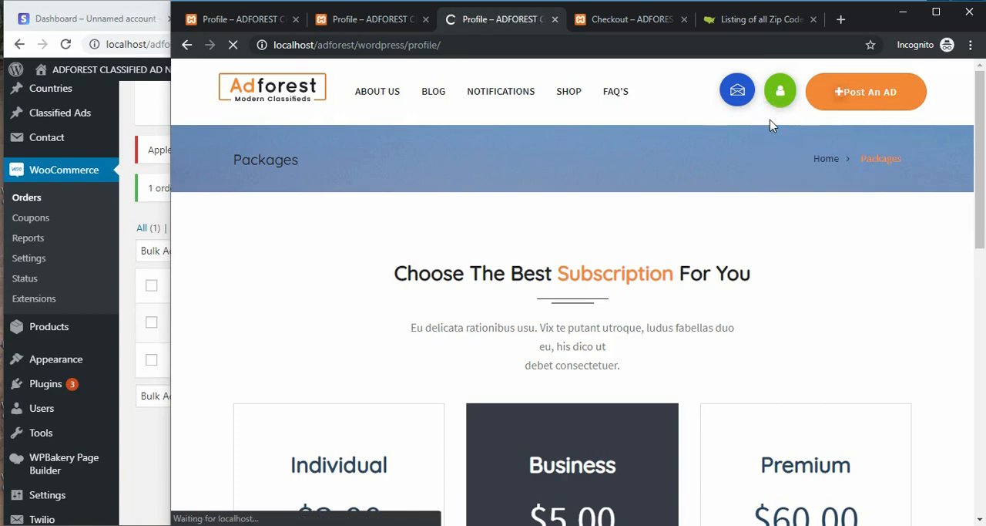
{"action": "scroll", "coordinate": [576, 189], "scroll_direction": "down", "scroll_amount": 2}
{"action": "scroll", "coordinate": [565, 192], "scroll_direction": "down", "scroll_amount": 5}
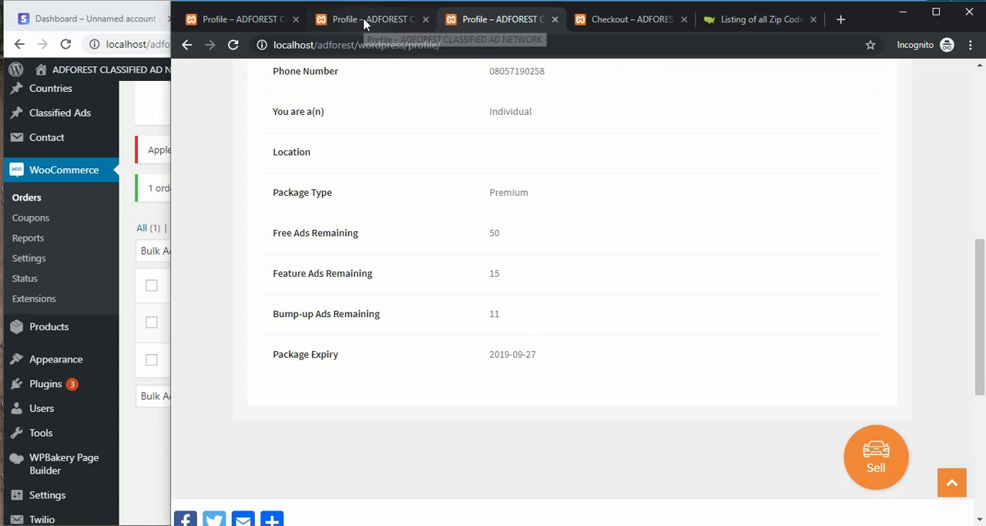
Step: Open the profile from the order confirmation page and go to the packages page to compare the Premium plan's allowances
{"action": "left_click", "coordinate": [619, 21]}
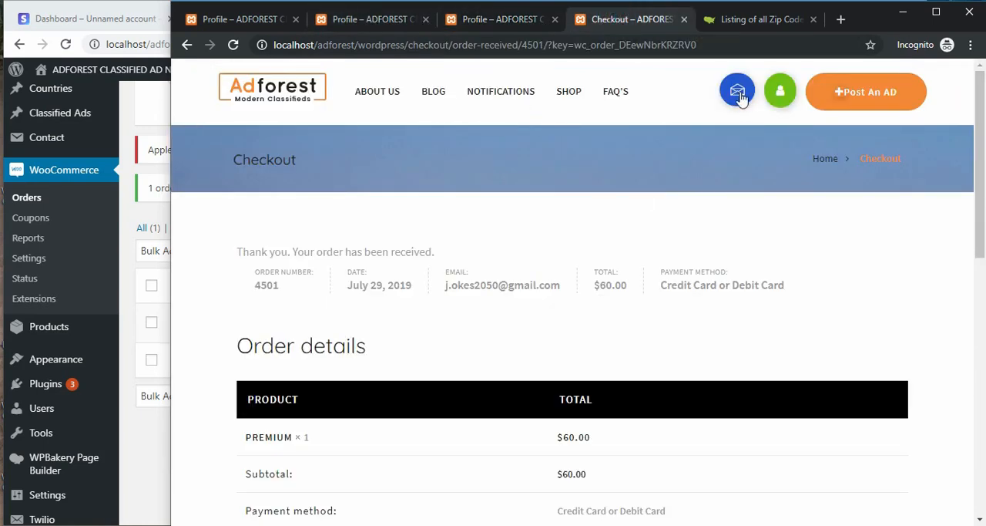
{"action": "mouse_move", "coordinate": [781, 101]}
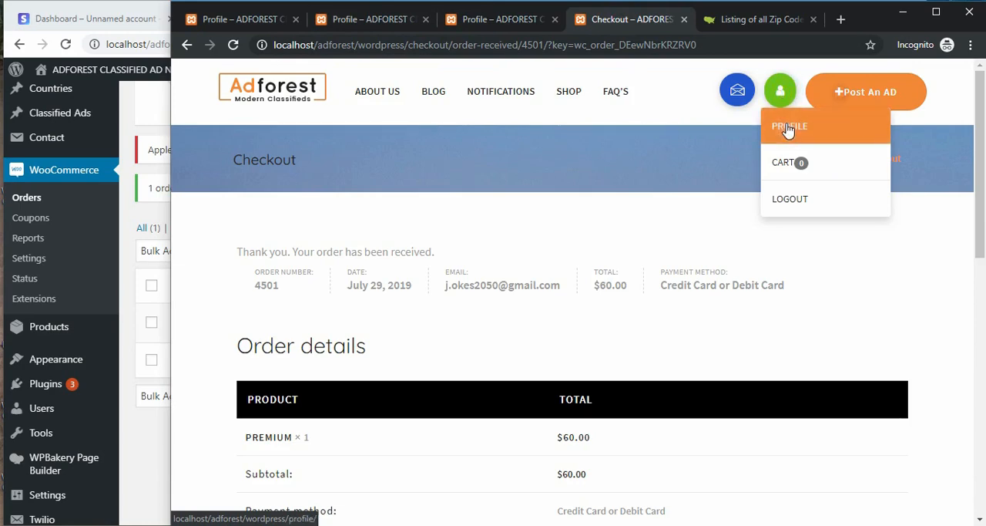
{"action": "left_click", "coordinate": [788, 128]}
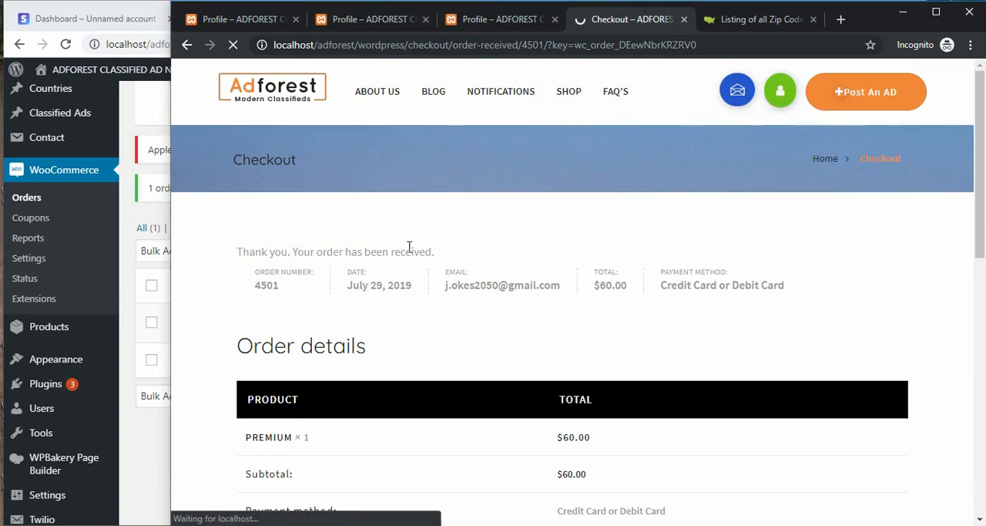
{"action": "scroll", "coordinate": [466, 274], "scroll_direction": "down", "scroll_amount": 3}
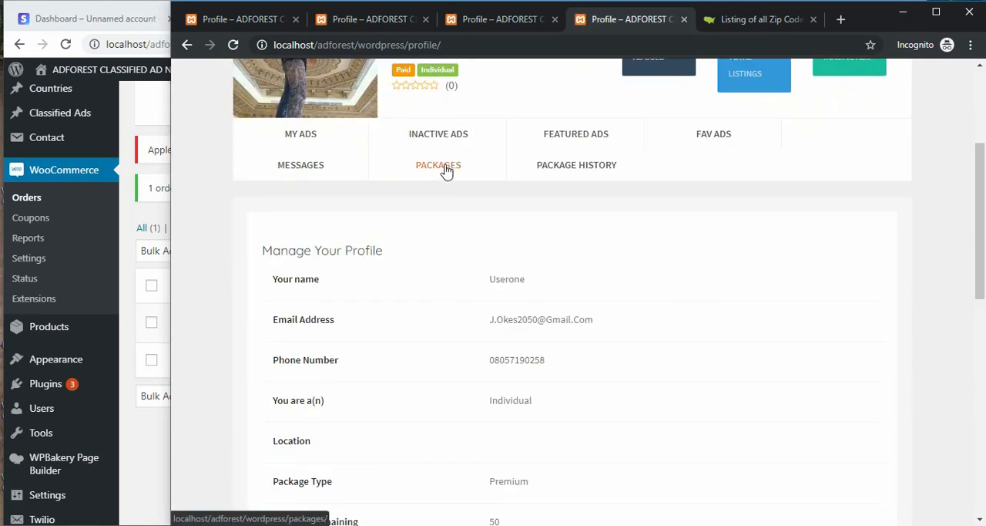
{"action": "left_click", "coordinate": [447, 171]}
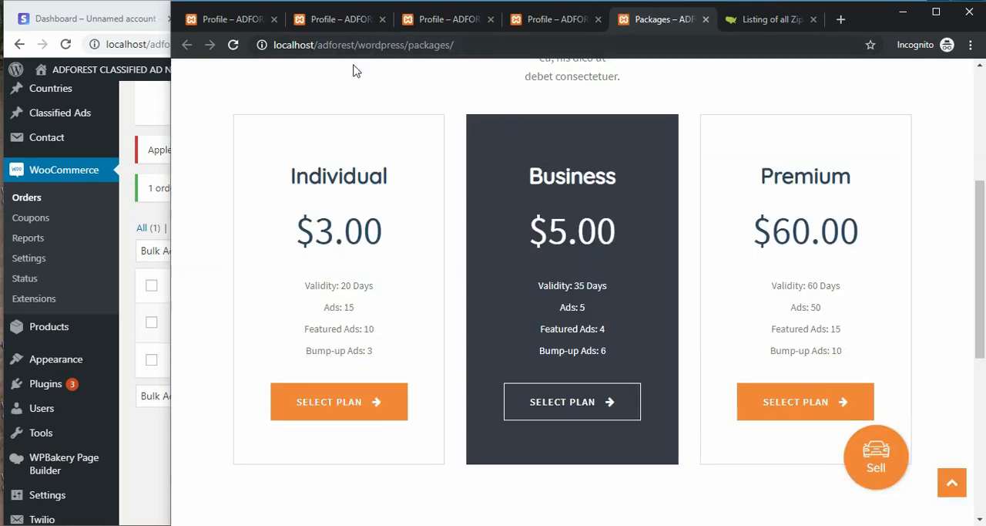
Step: Close the two outdated profile pages and compare the upgraded profile with the Premium plan's ads and featured ads allowances
{"action": "left_click", "coordinate": [235, 19]}
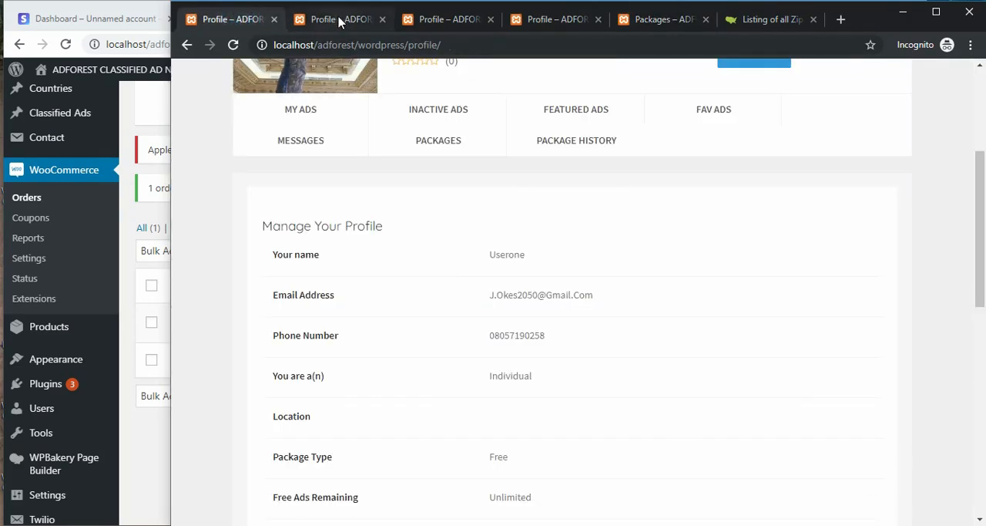
{"action": "scroll", "coordinate": [366, 227], "scroll_direction": "down", "scroll_amount": 1}
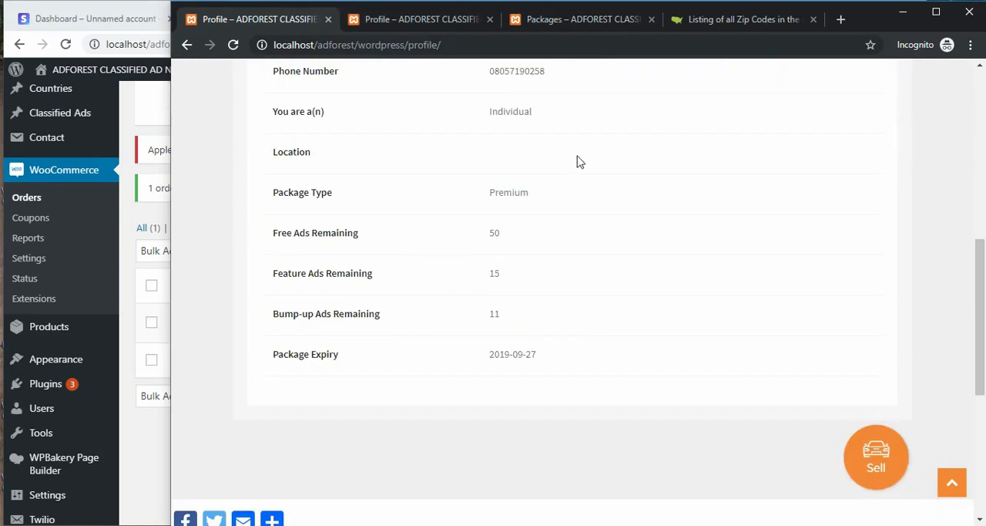
{"action": "left_click", "coordinate": [593, 19]}
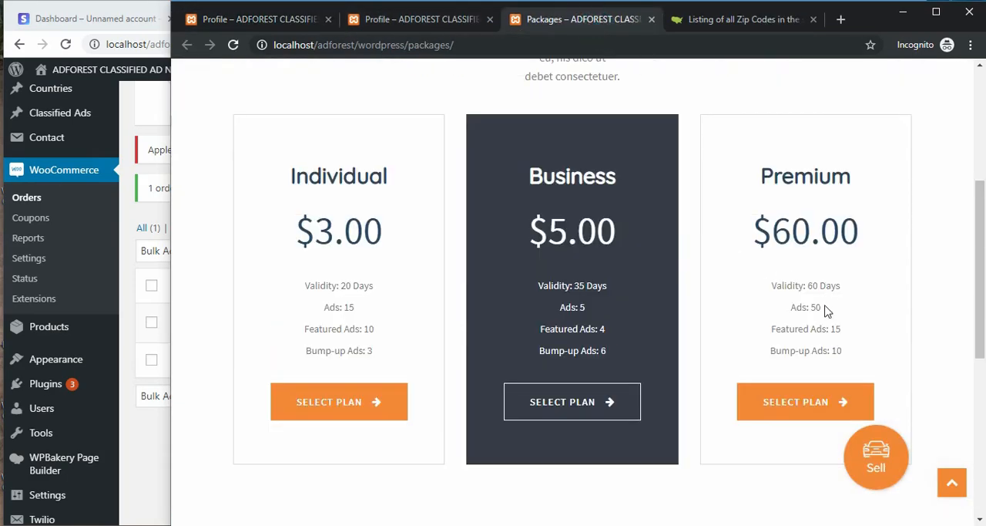
{"action": "left_click_drag", "start_coordinate": [825, 306], "coordinate": [806, 304]}
{"action": "left_click_drag", "start_coordinate": [843, 331], "coordinate": [800, 333]}
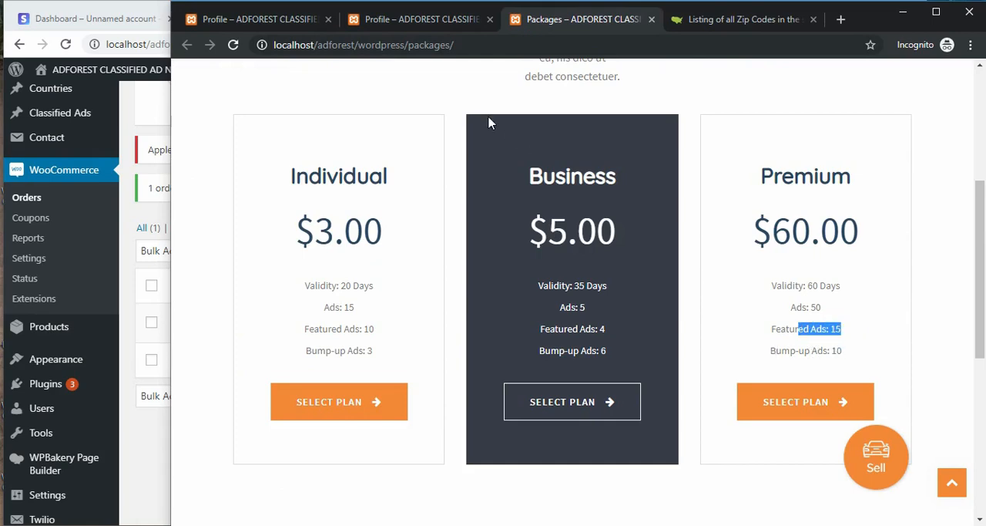
Step: Return to the upgraded profile and check the bump-up ads remaining, package expiry and package type
{"action": "left_click", "coordinate": [401, 19]}
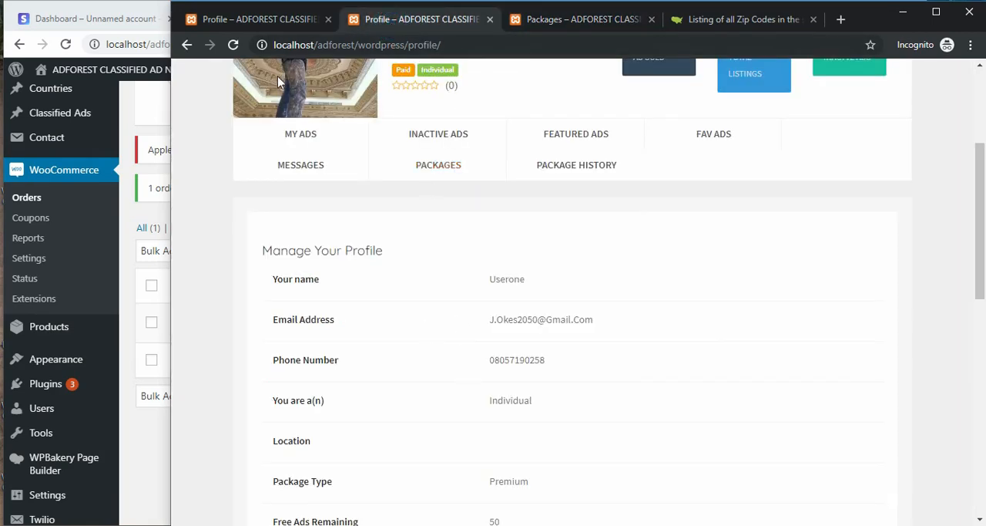
{"action": "left_click", "coordinate": [258, 19]}
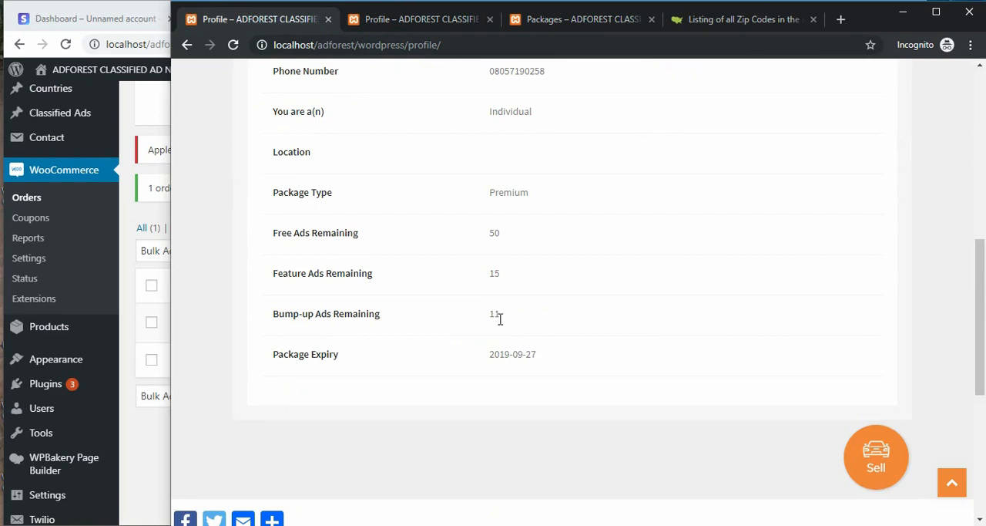
{"action": "left_click_drag", "start_coordinate": [505, 322], "coordinate": [477, 279]}
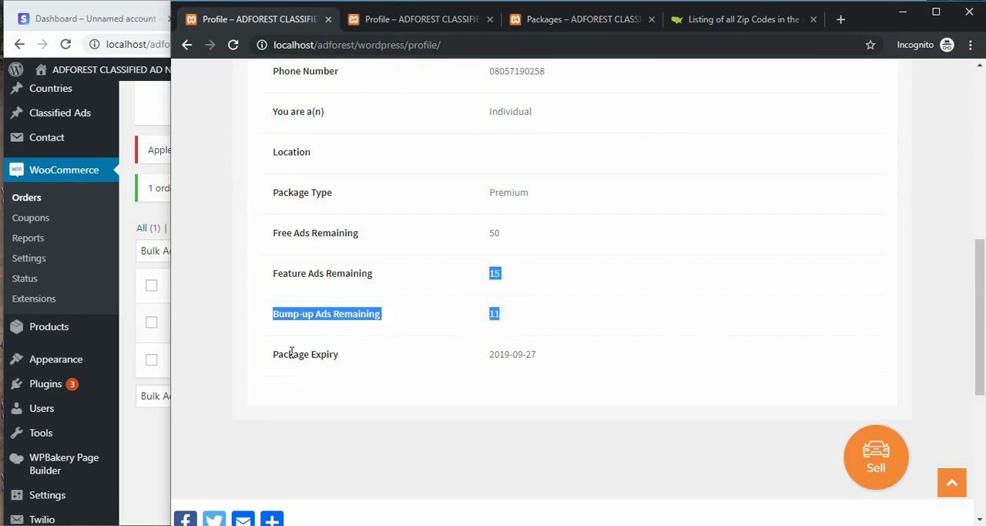
{"action": "left_click_drag", "start_coordinate": [543, 354], "coordinate": [489, 358]}
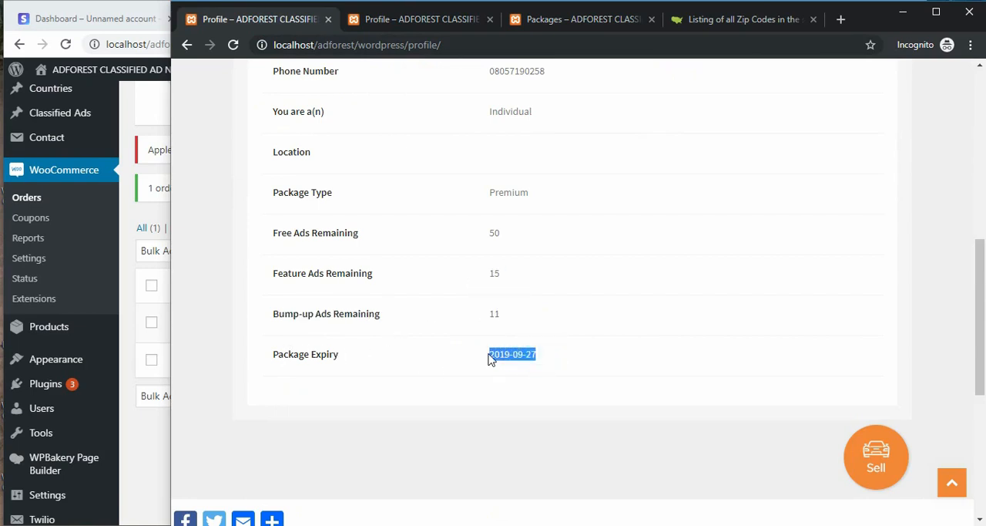
{"action": "scroll", "coordinate": [486, 381], "scroll_direction": "up", "scroll_amount": 1}
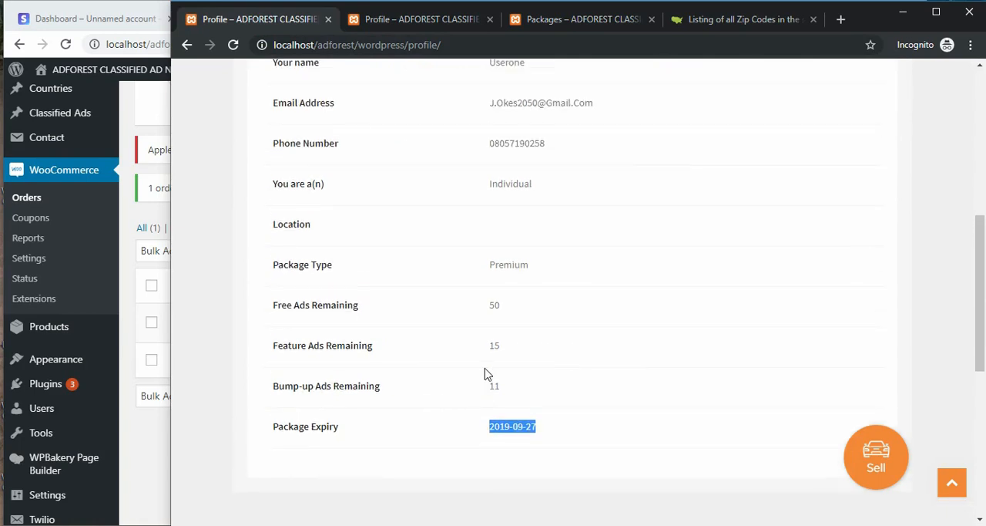
{"action": "left_click_drag", "start_coordinate": [537, 267], "coordinate": [487, 264]}
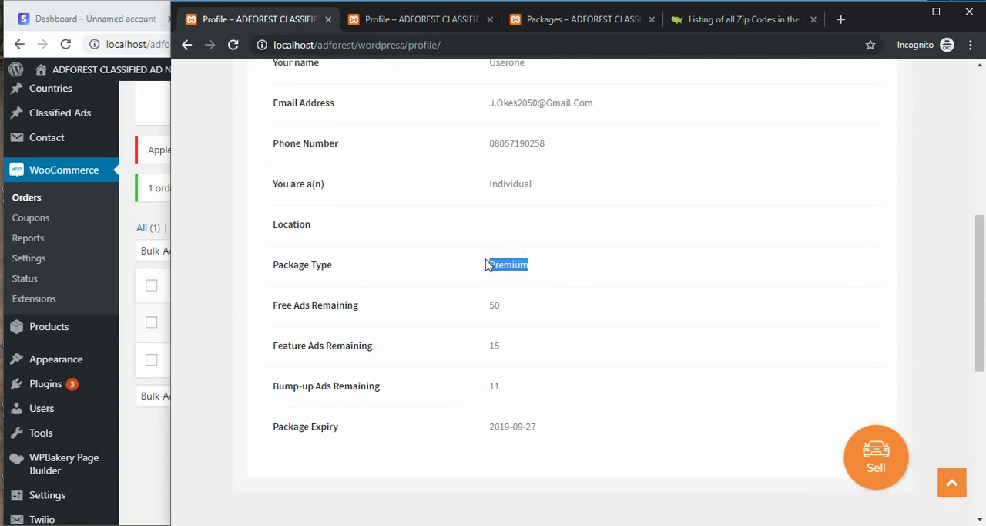
Step: Look over the buyer's profile from the account badges and listing counters to the package details
{"action": "scroll", "coordinate": [496, 261], "scroll_direction": "up", "scroll_amount": 4}
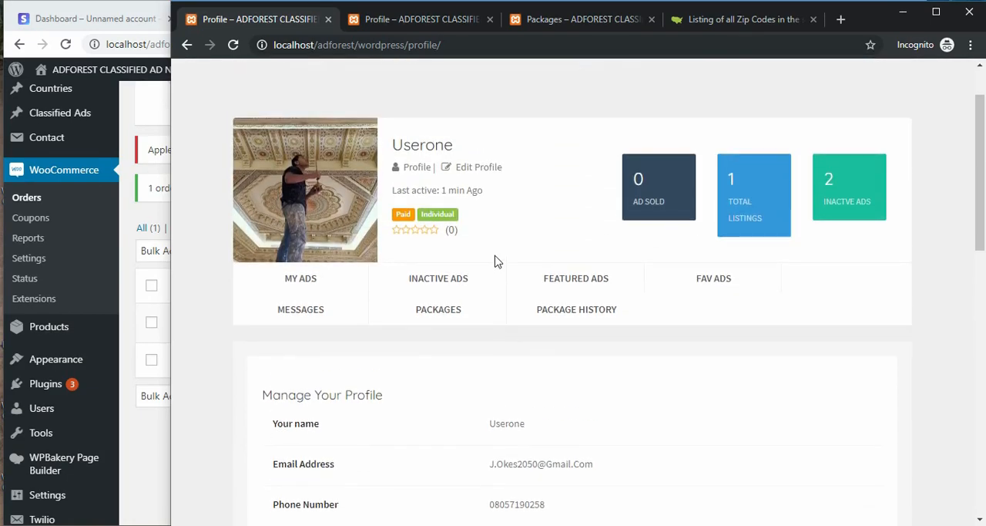
{"action": "scroll", "coordinate": [493, 309], "scroll_direction": "down", "scroll_amount": 1}
{"action": "scroll", "coordinate": [524, 311], "scroll_direction": "down", "scroll_amount": 1}
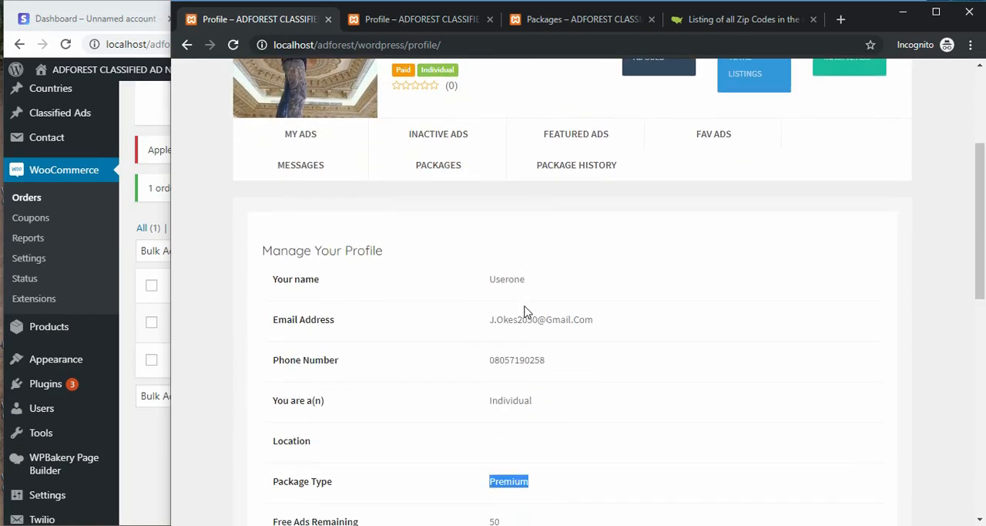
{"action": "scroll", "coordinate": [509, 313], "scroll_direction": "up", "scroll_amount": 2}
{"action": "scroll", "coordinate": [447, 366], "scroll_direction": "down", "scroll_amount": 1}
{"action": "scroll", "coordinate": [368, 301], "scroll_direction": "up", "scroll_amount": 3}
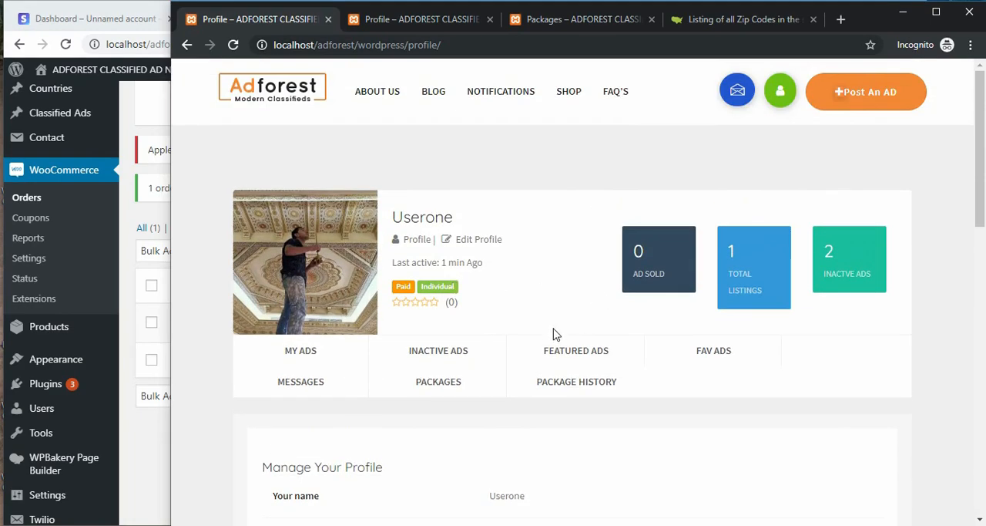
{"action": "scroll", "coordinate": [470, 342], "scroll_direction": "down", "scroll_amount": 2}
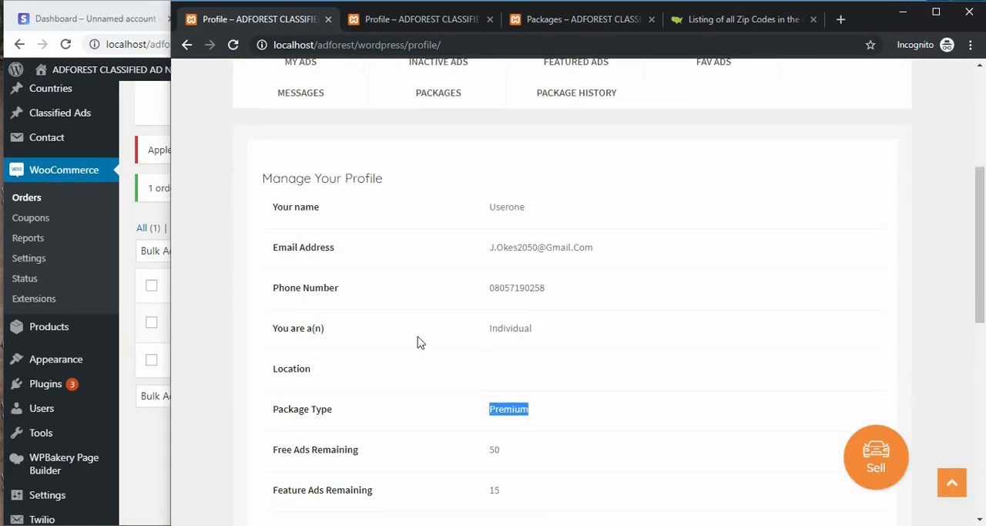
Step: Switch to the admin browser window and review the completed order and the Stripe test dashboard
{"action": "left_click", "coordinate": [128, 127]}
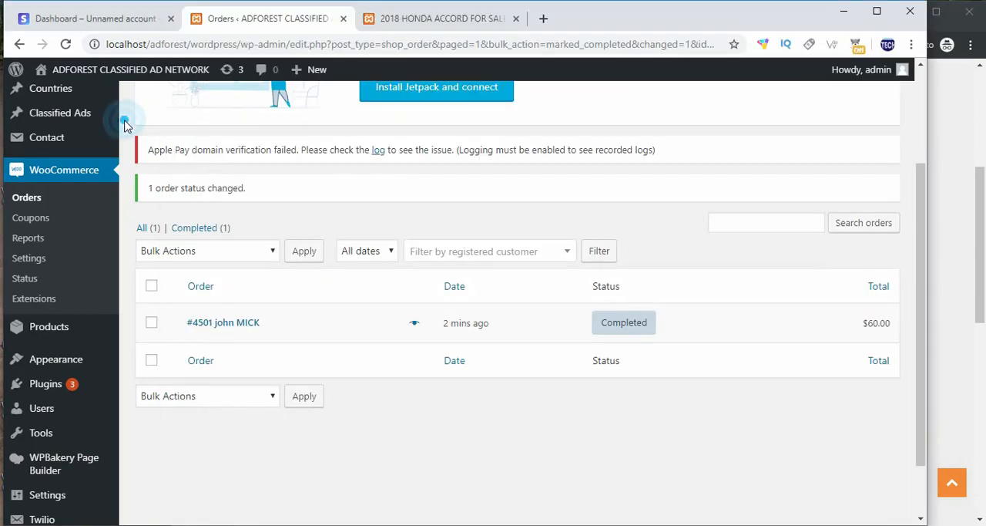
{"action": "scroll", "coordinate": [378, 389], "scroll_direction": "up", "scroll_amount": 3}
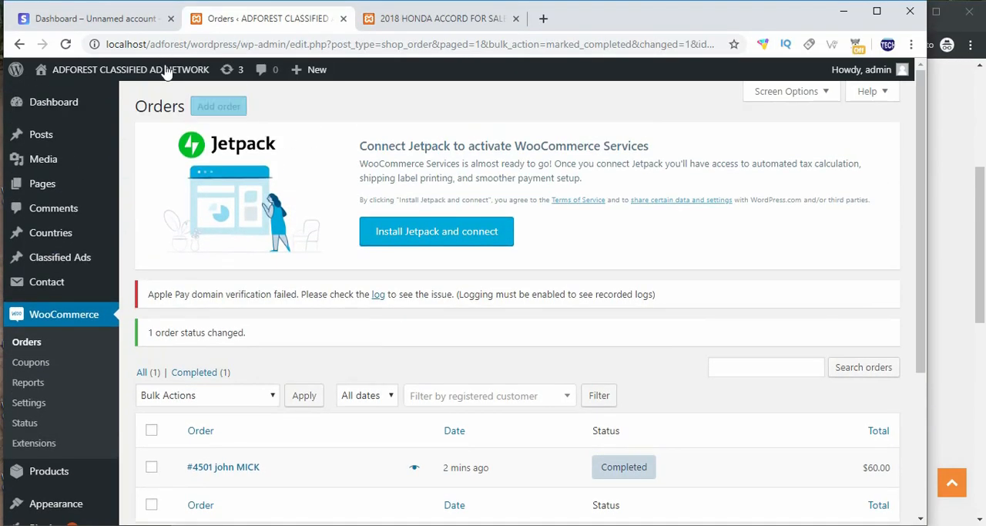
{"action": "left_click", "coordinate": [93, 19]}
{"action": "scroll", "coordinate": [356, 262], "scroll_direction": "up", "scroll_amount": 2}
{"action": "scroll", "coordinate": [357, 277], "scroll_direction": "up", "scroll_amount": 2}
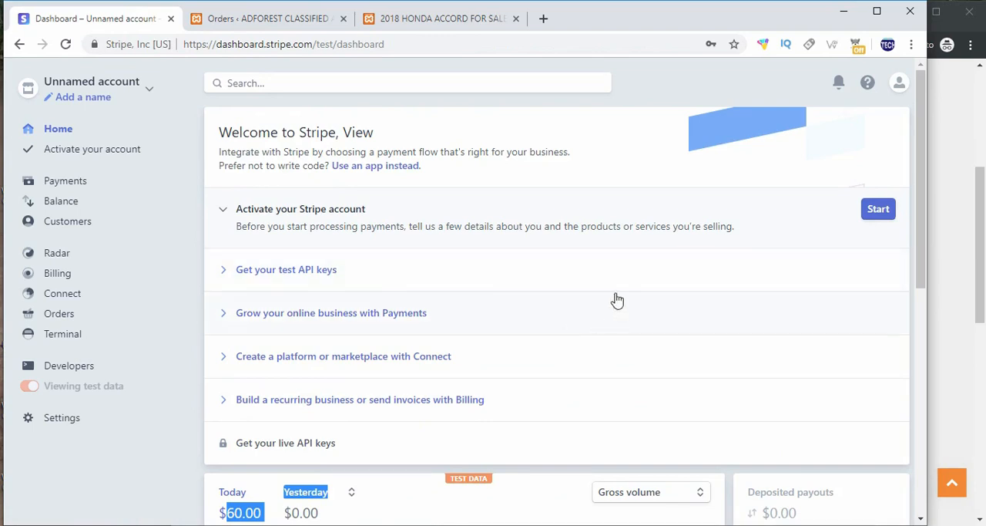
Step: View the 2018 Honda Accord product page, then return to the top of the buyer's profile in the incognito window
{"action": "left_click", "coordinate": [279, 19]}
{"action": "left_click", "coordinate": [413, 19]}
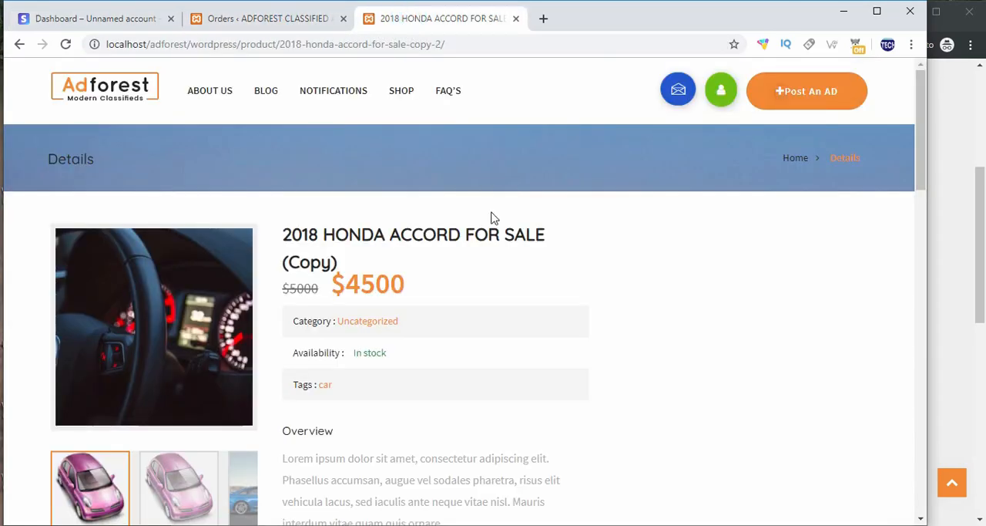
{"action": "scroll", "coordinate": [478, 218], "scroll_direction": "down", "scroll_amount": 3}
{"action": "scroll", "coordinate": [464, 219], "scroll_direction": "down", "scroll_amount": 2}
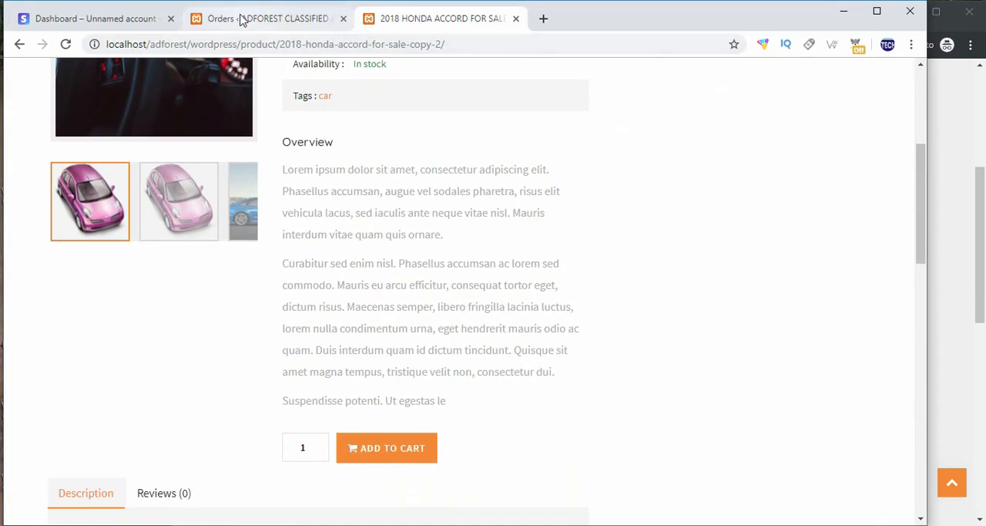
{"action": "left_click", "coordinate": [942, 138]}
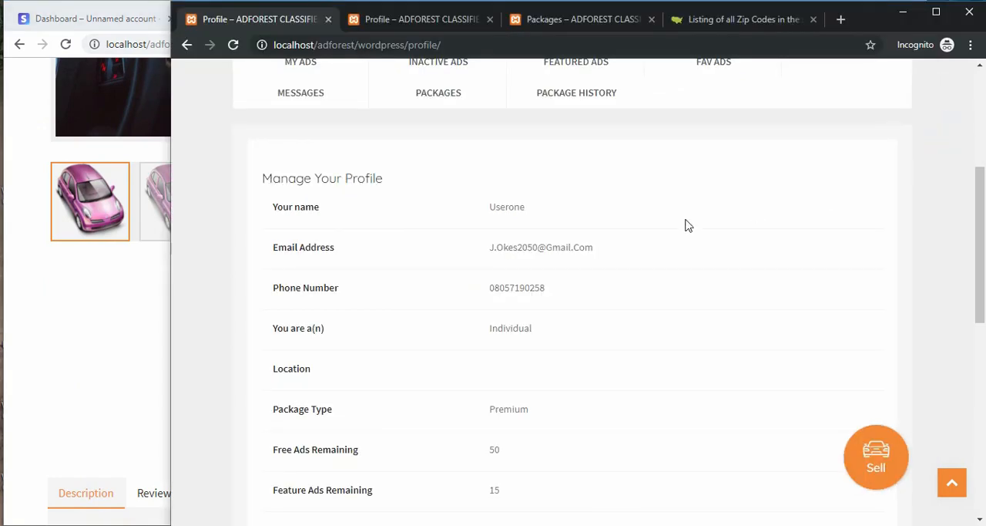
{"action": "scroll", "coordinate": [389, 240], "scroll_direction": "up", "scroll_amount": 4}
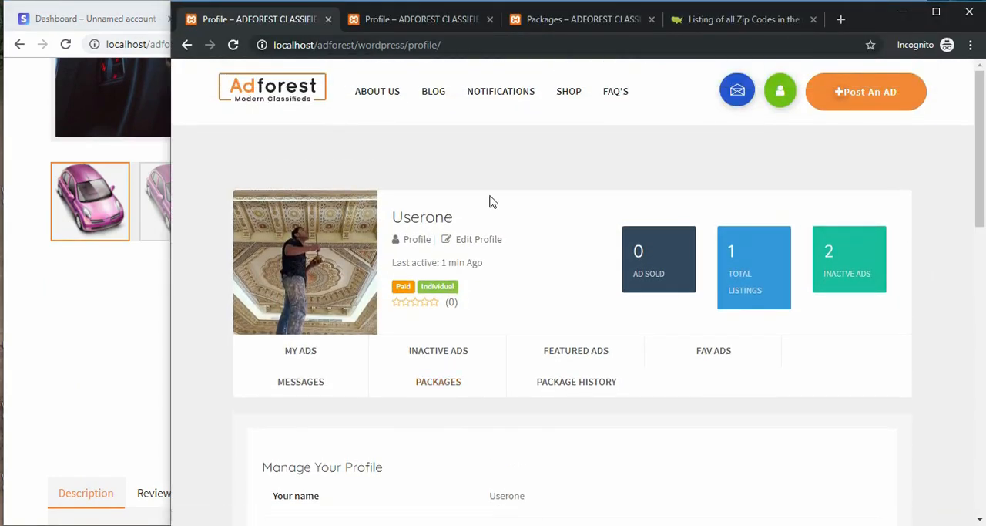